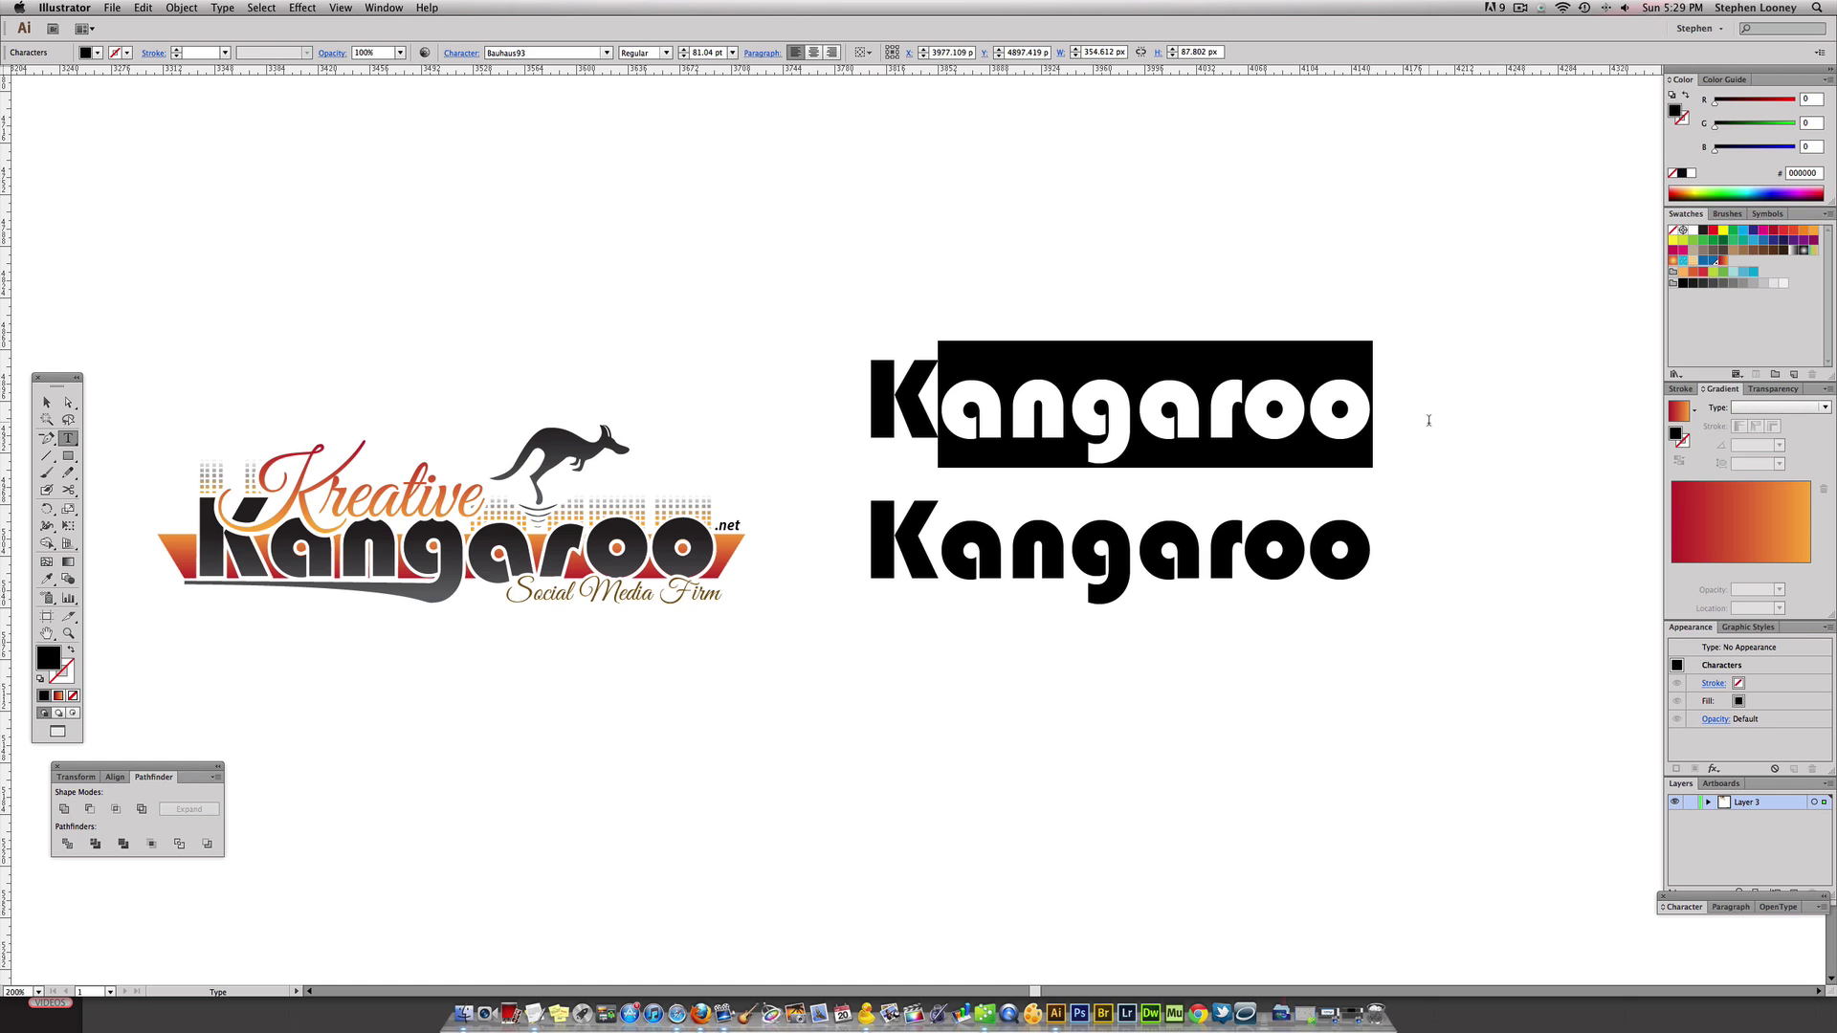
Change the upper word to Kreative and set its font to Great Vibes
type("reative")
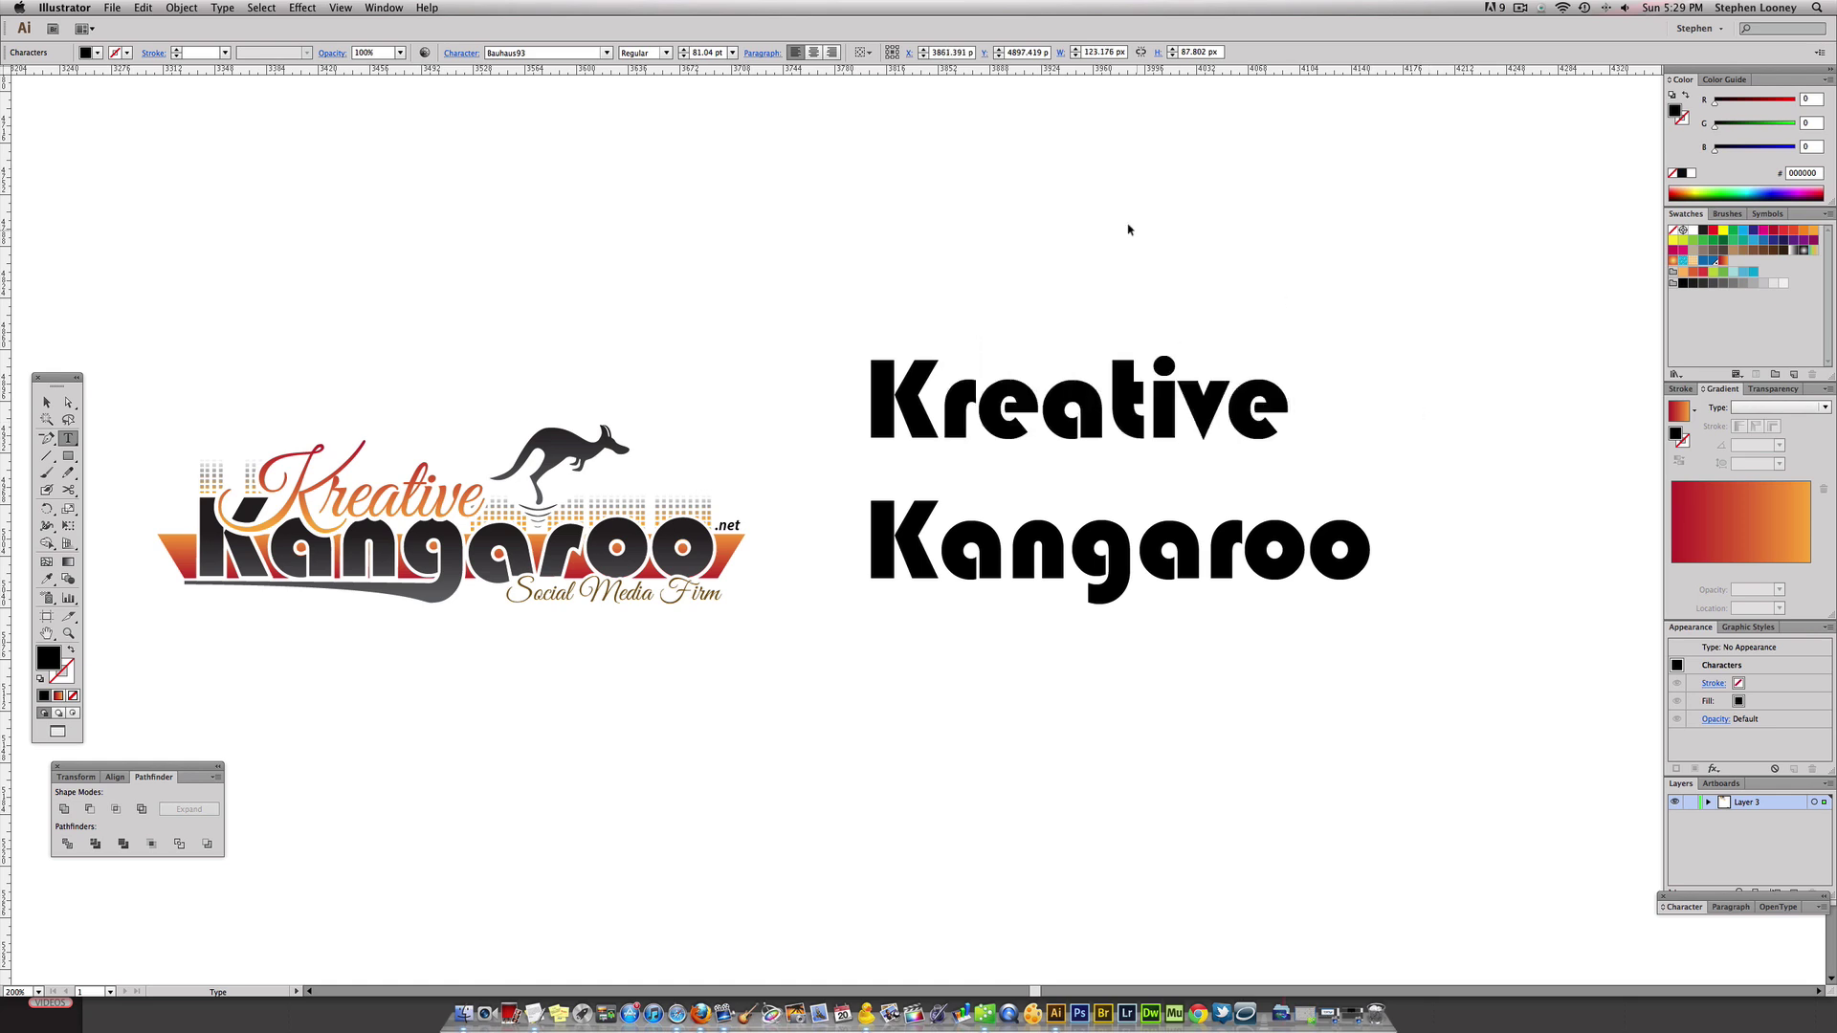
key("Escape")
left_click(538, 55)
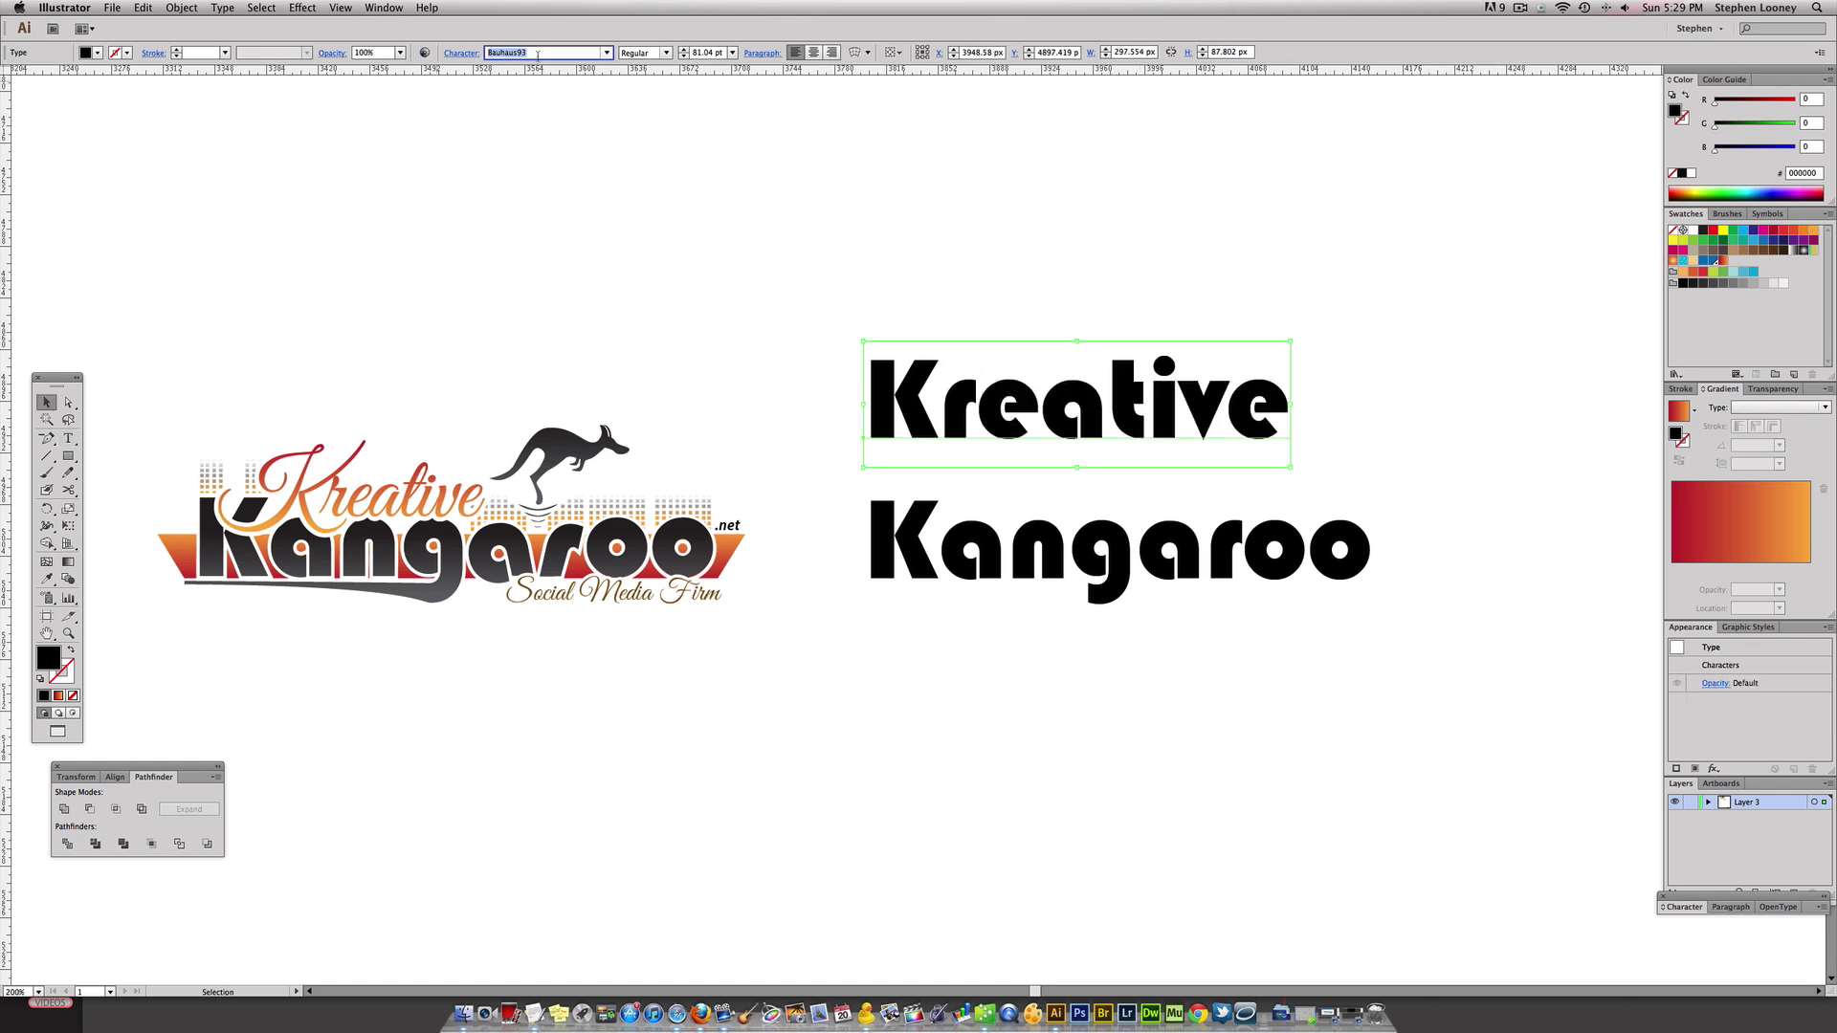
type("Great Vibes")
key("Return")
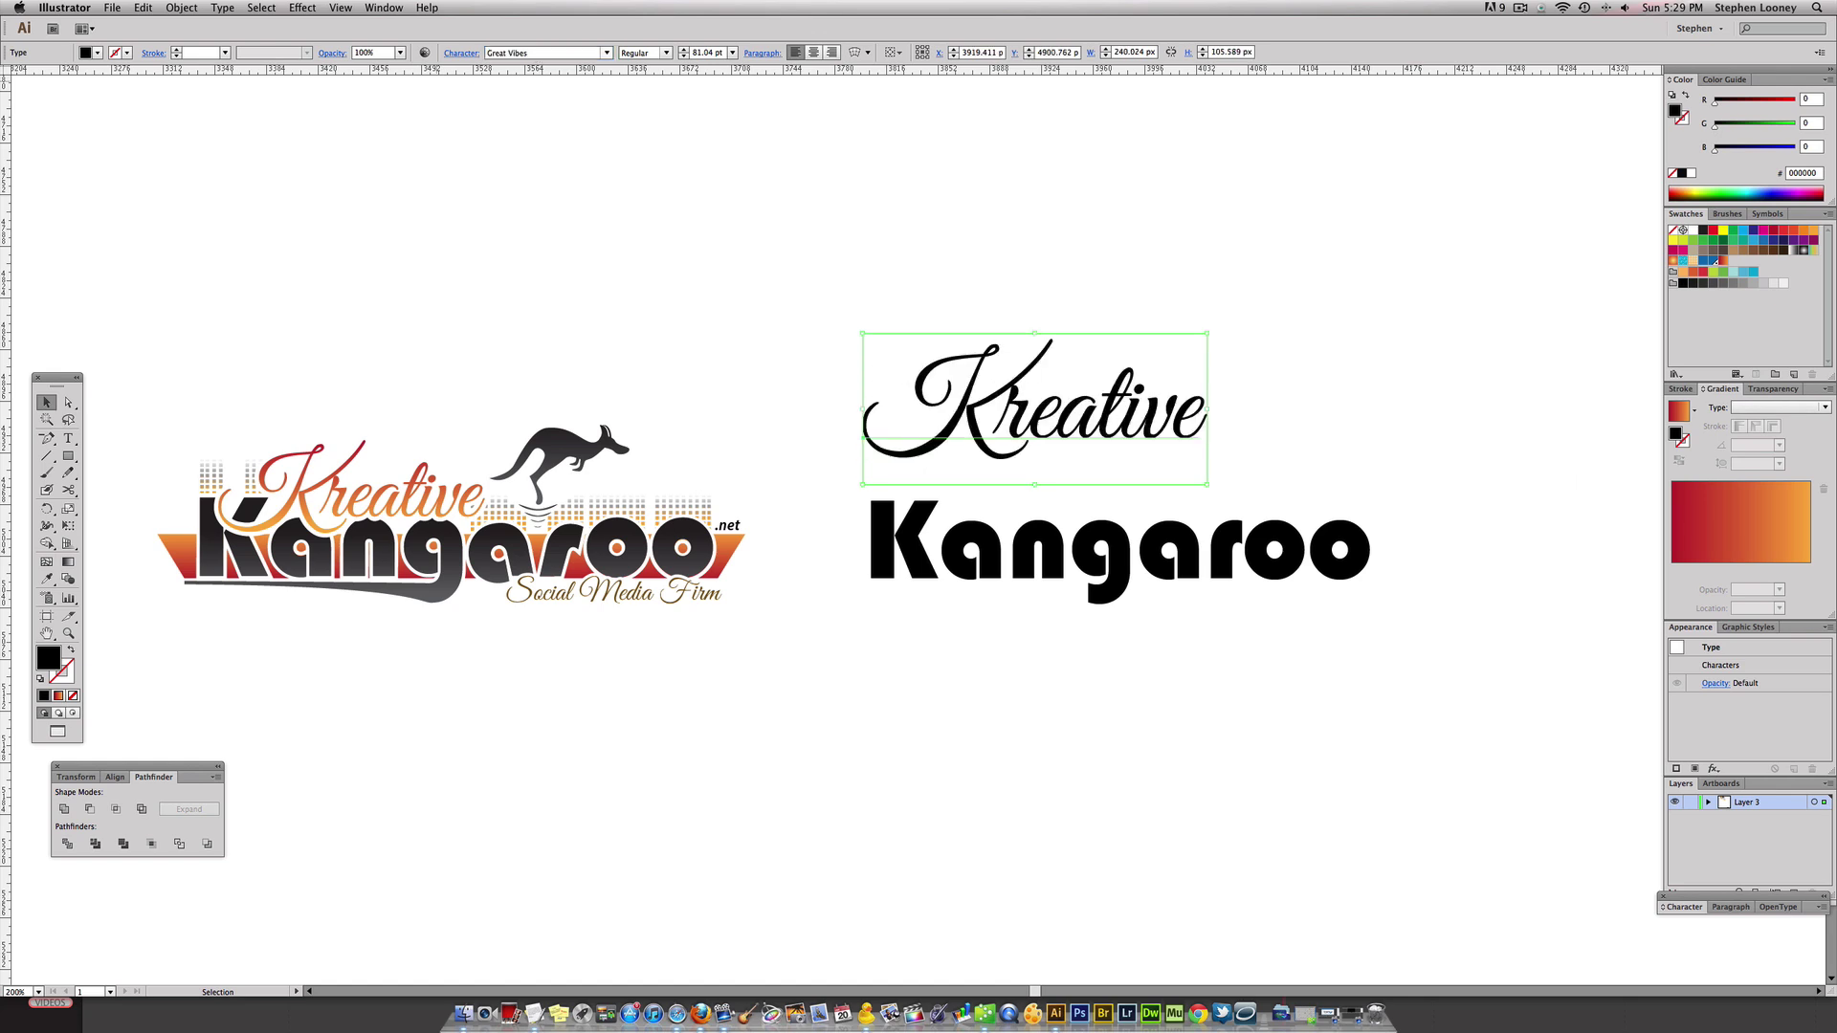
Scale Kreative down slightly and place it overlapping the upper part of the K in Kangaroo
left_click(944, 278)
left_click_drag(1052, 366, 1056, 371)
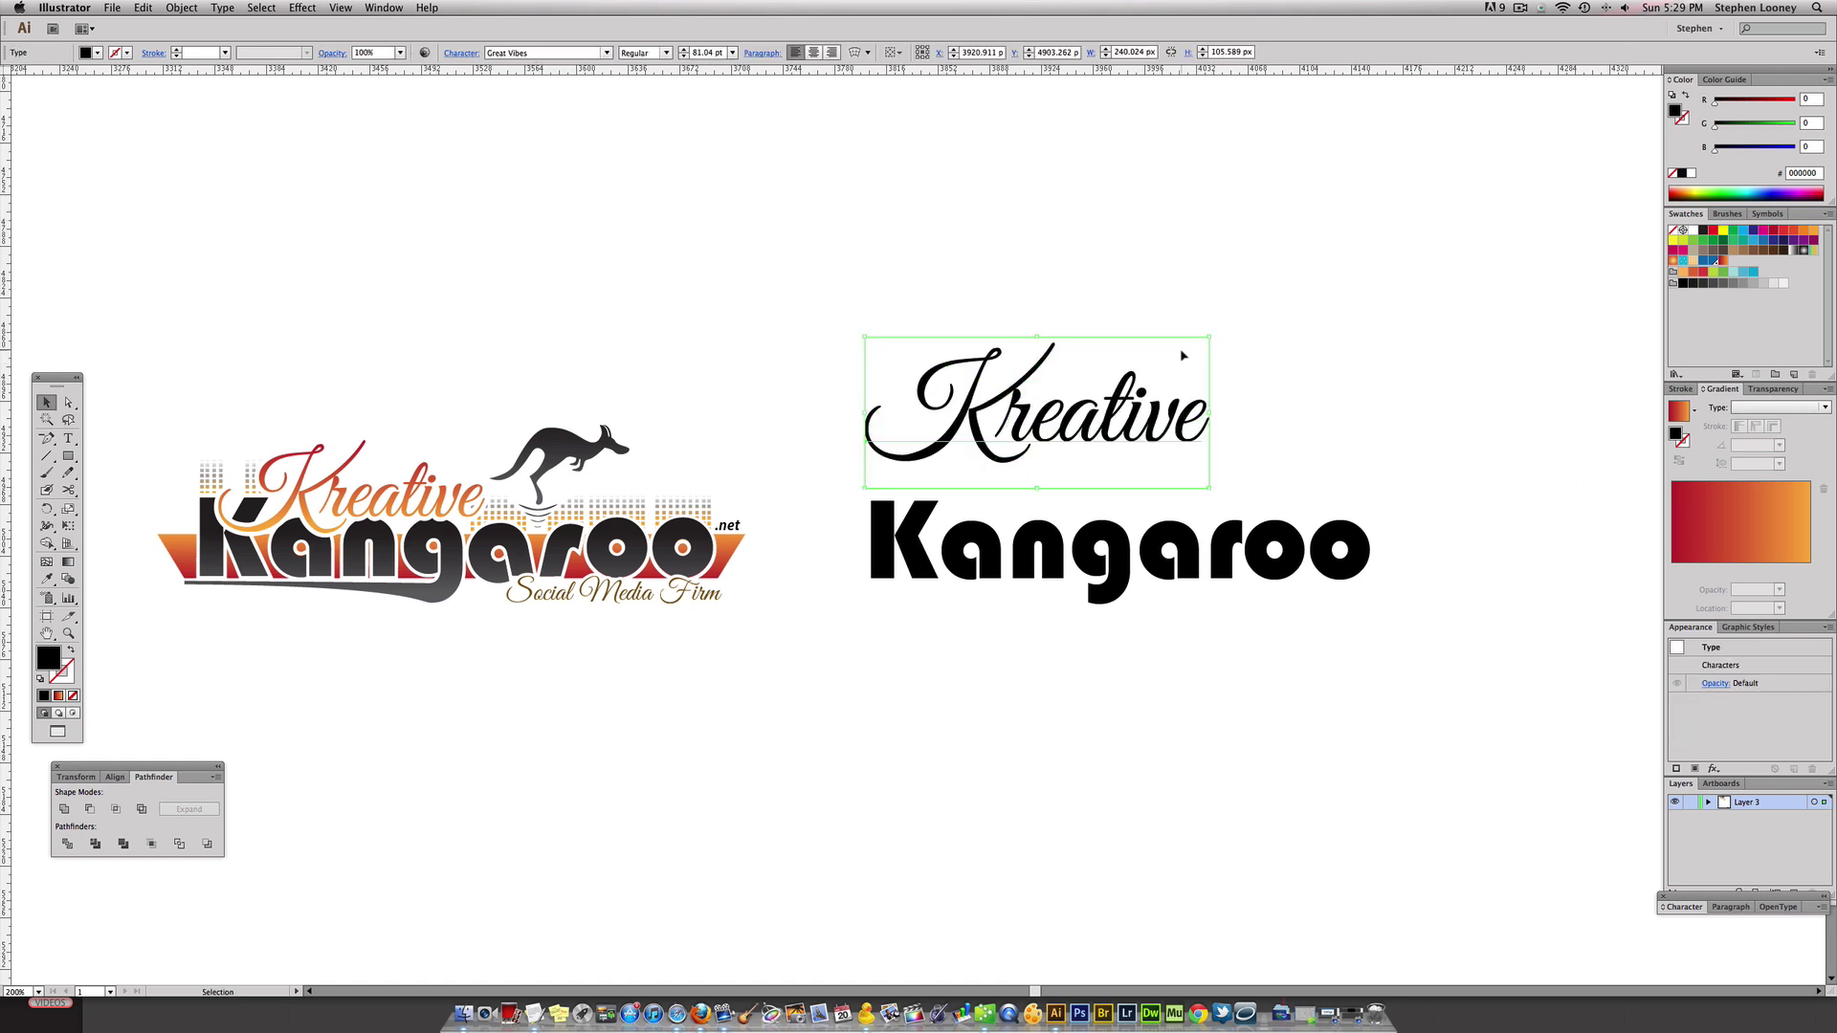
left_click_drag(1210, 335, 1160, 360)
left_click_drag(1020, 423, 953, 500)
left_click(1049, 345)
scroll(951, 478, "right", 2)
left_click(955, 563)
left_click(914, 365)
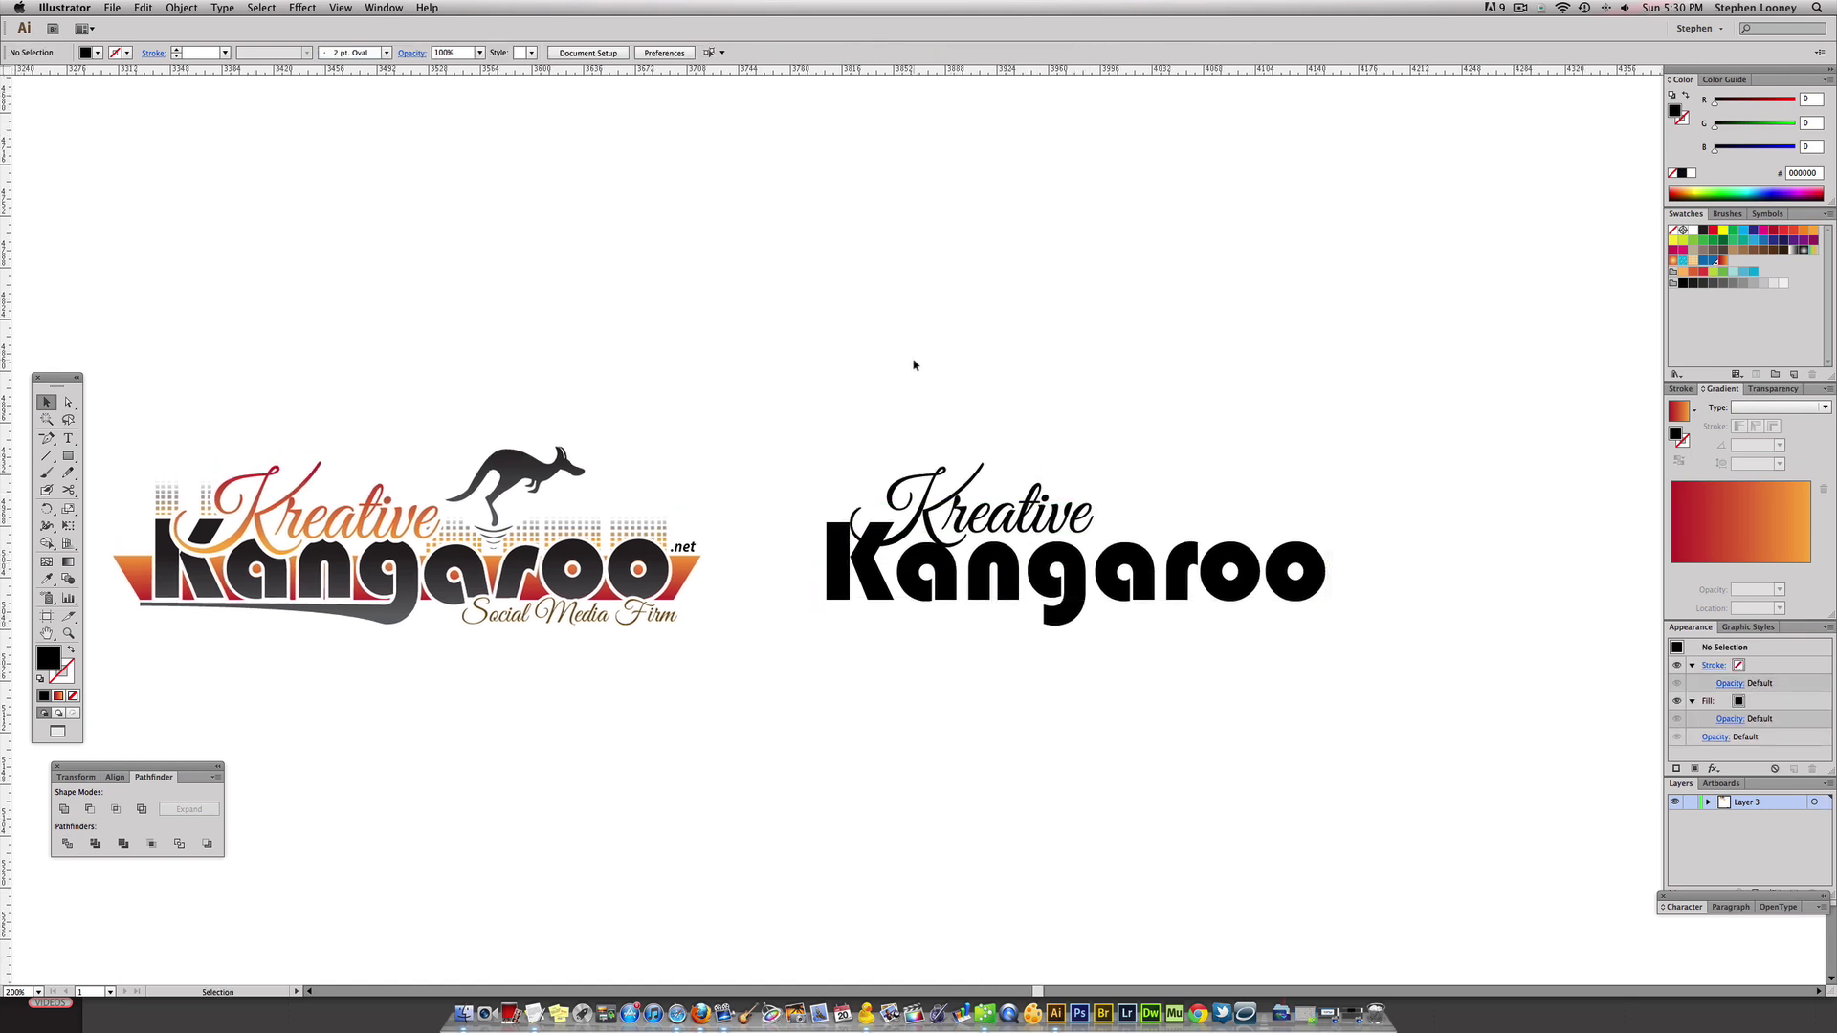
Convert both words, Kreative and Kangaroo, to outlines
left_click(970, 552)
left_click(1163, 601)
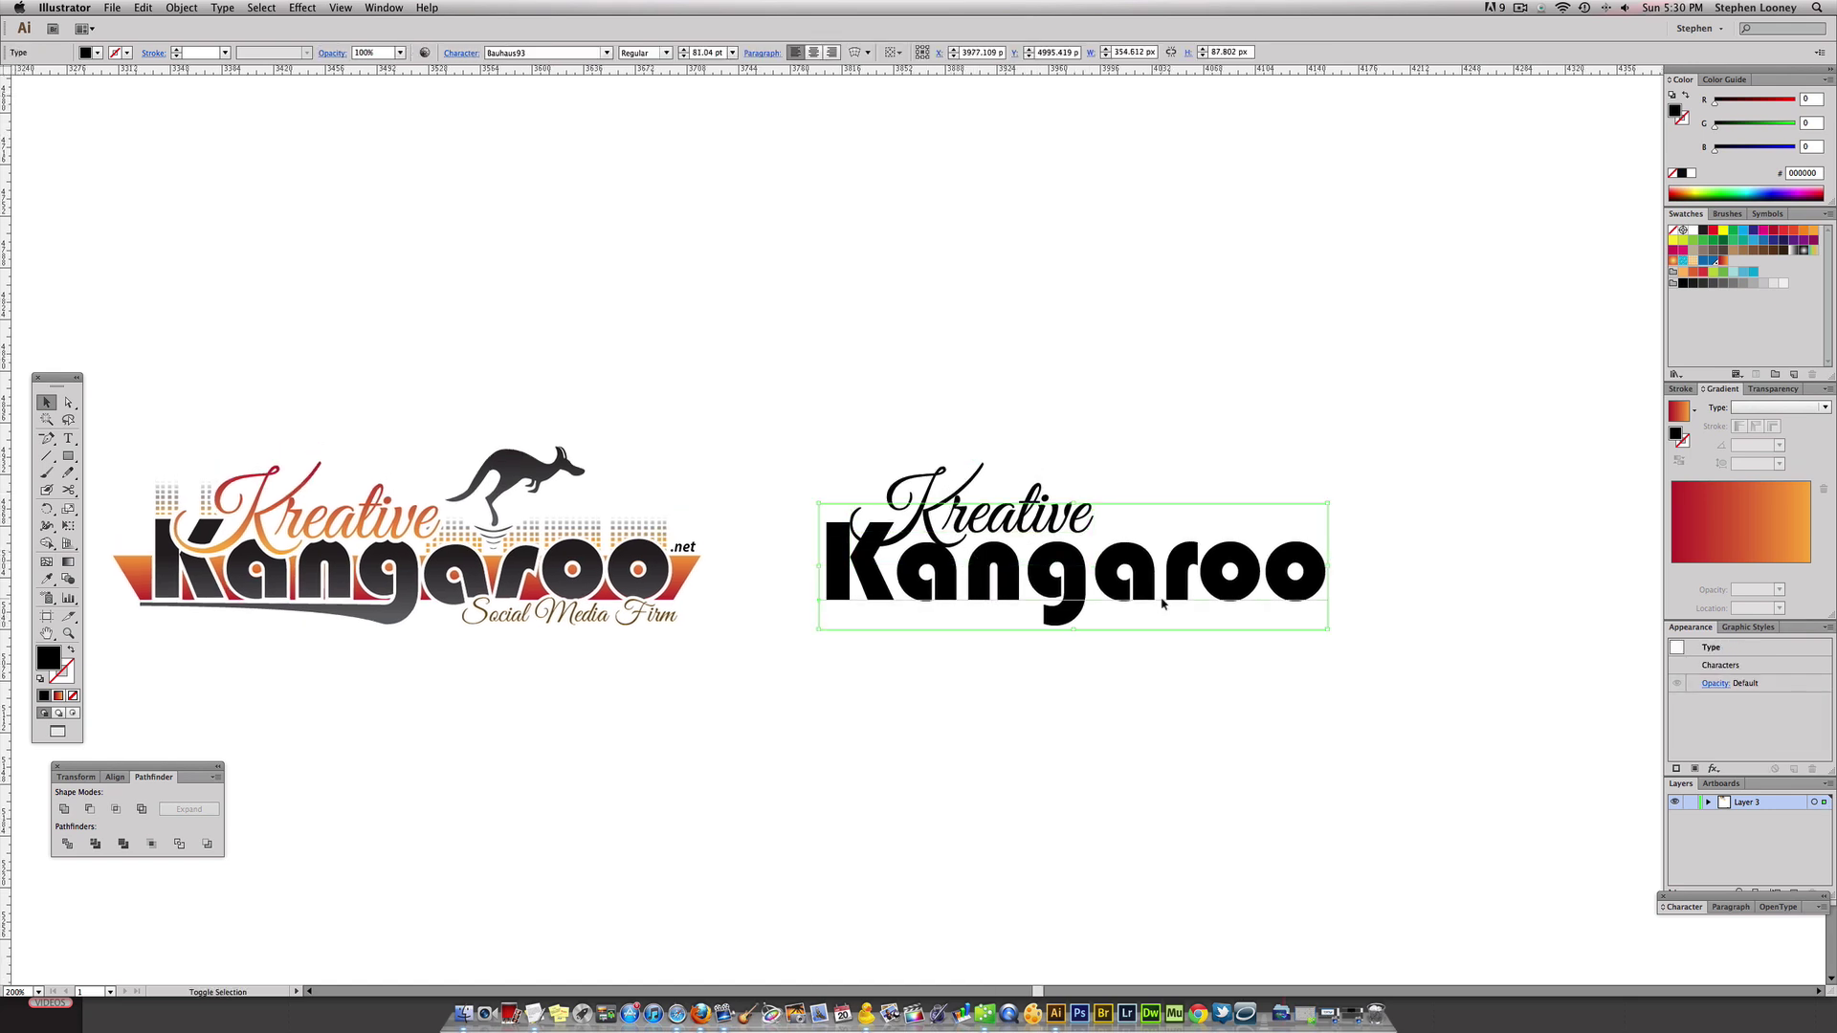
left_click_drag(1124, 739, 940, 486)
key("super+shift+b")
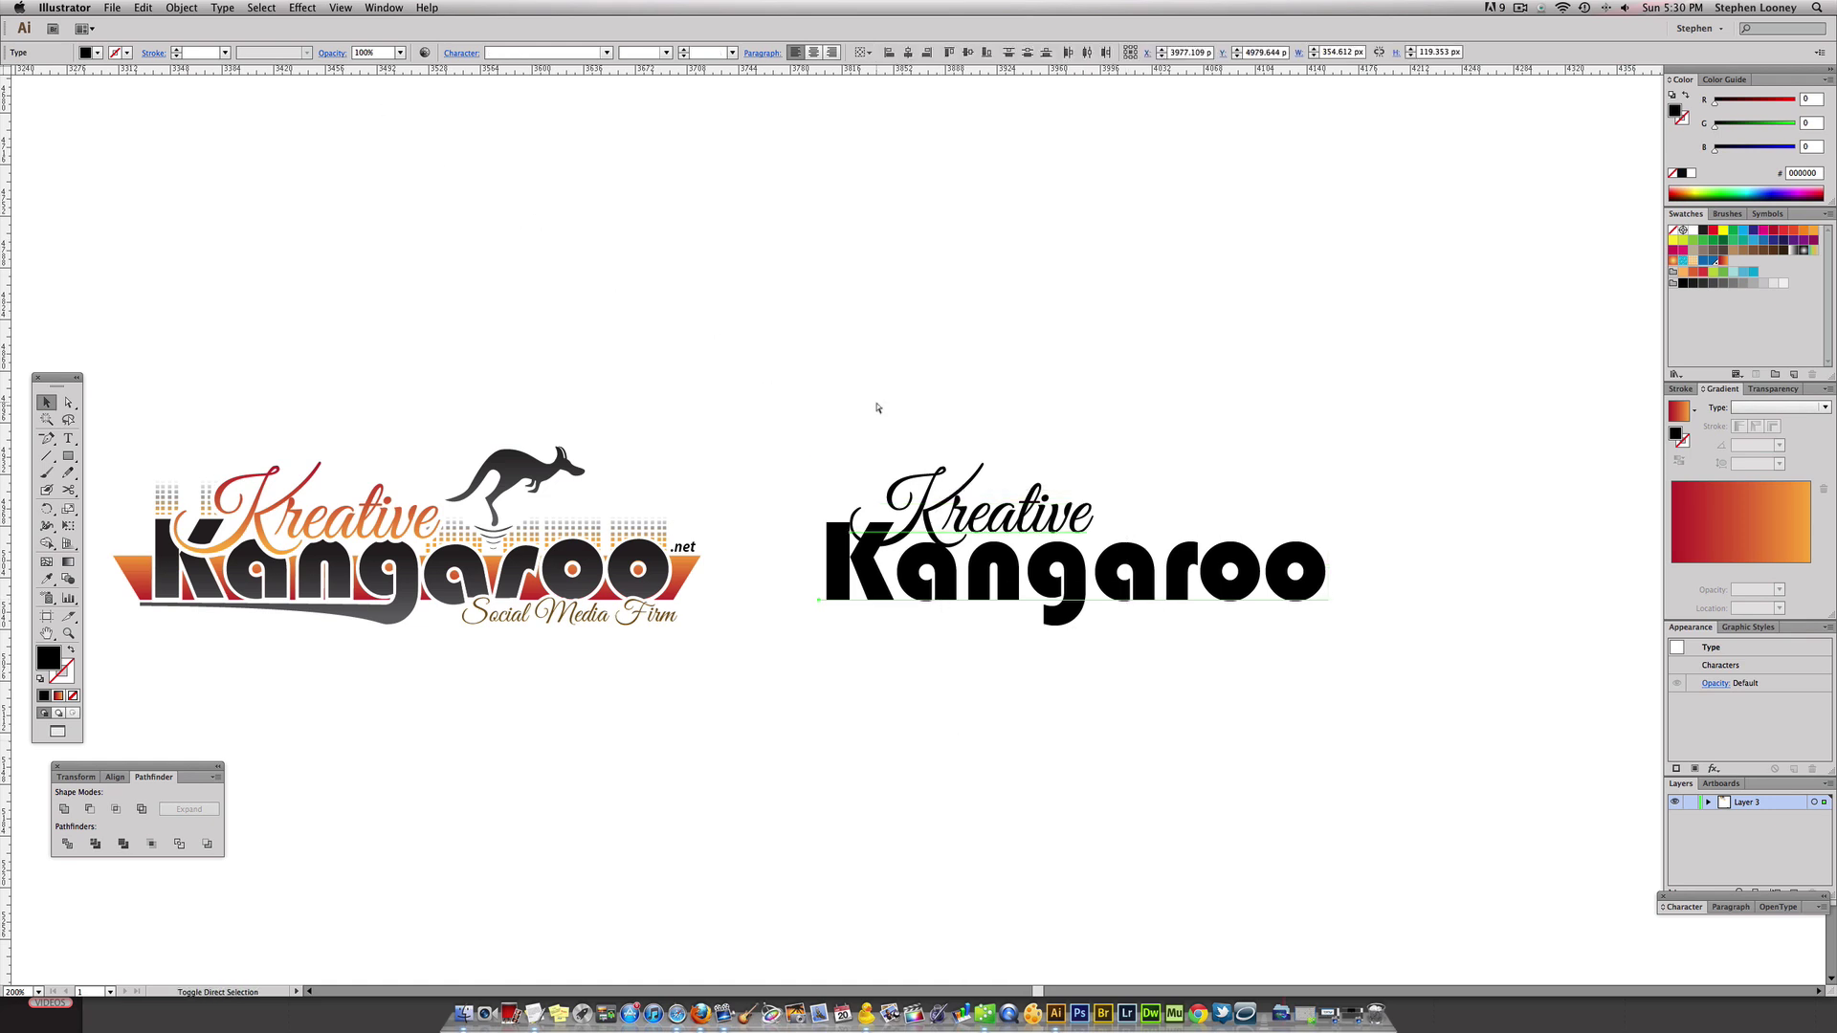
key("shift+super+o")
left_click(222, 8)
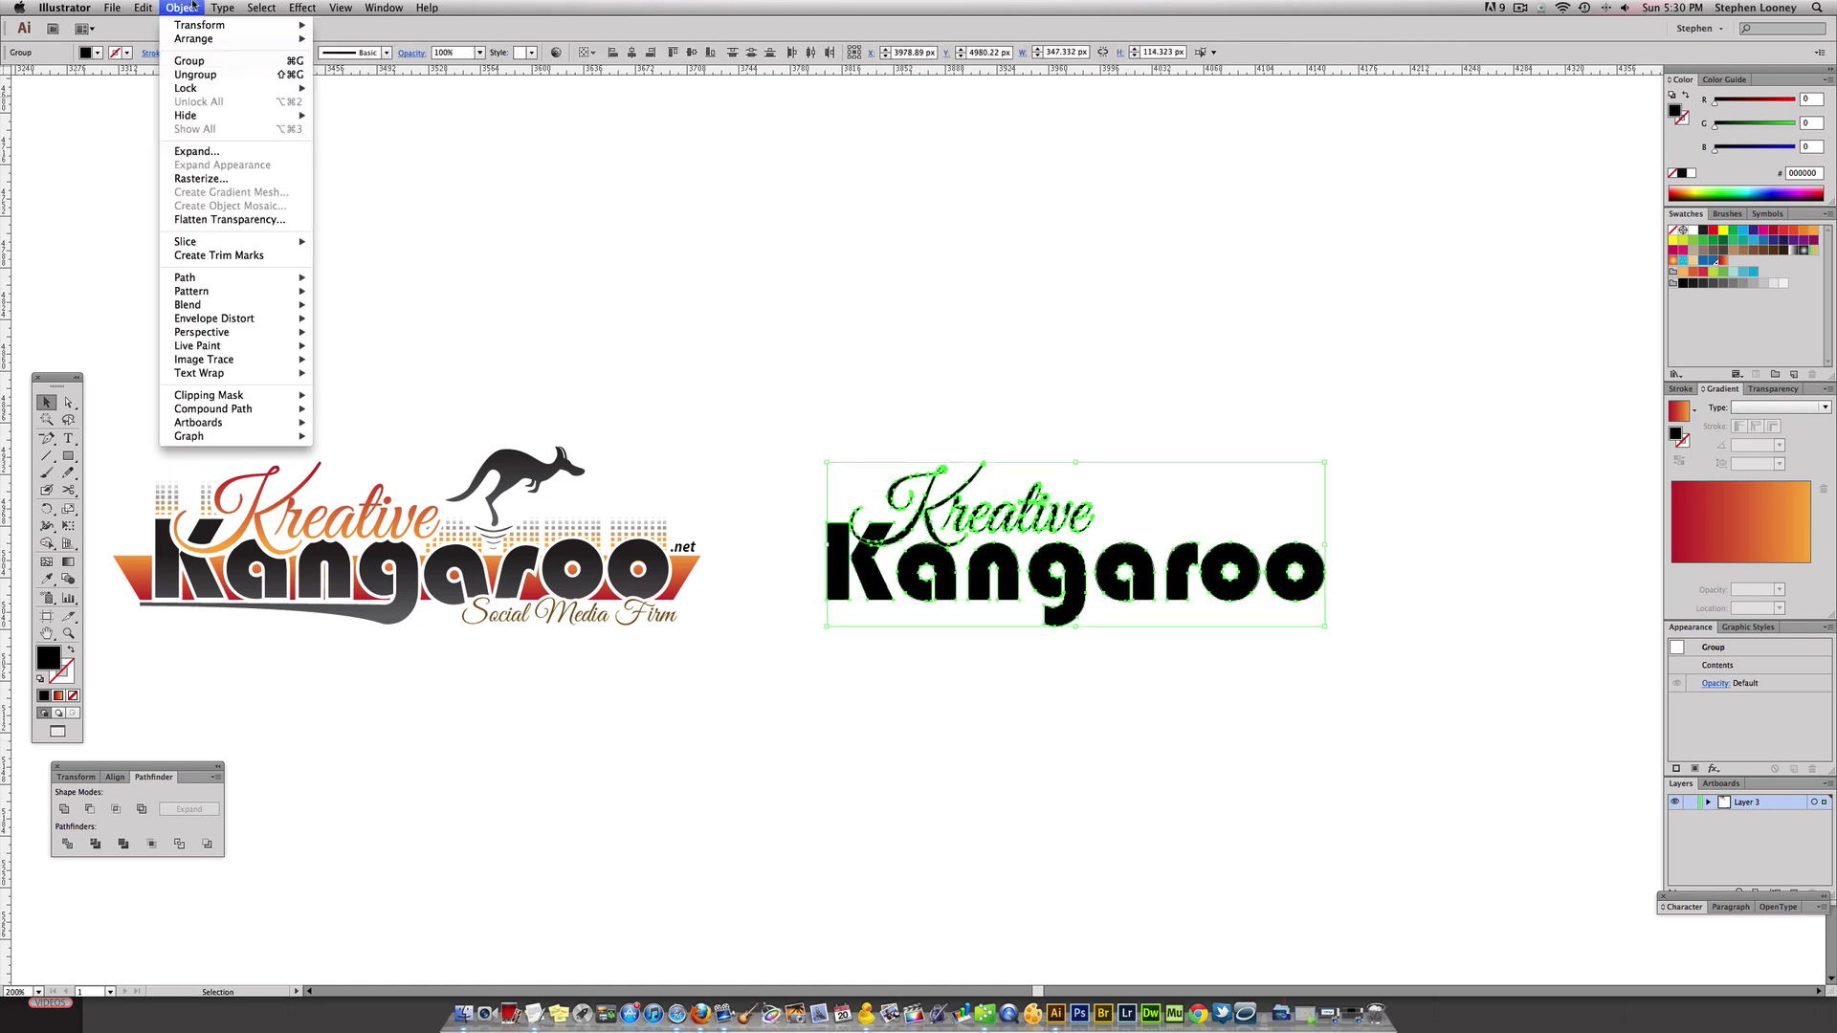
left_click(565, 149)
left_click(794, 274)
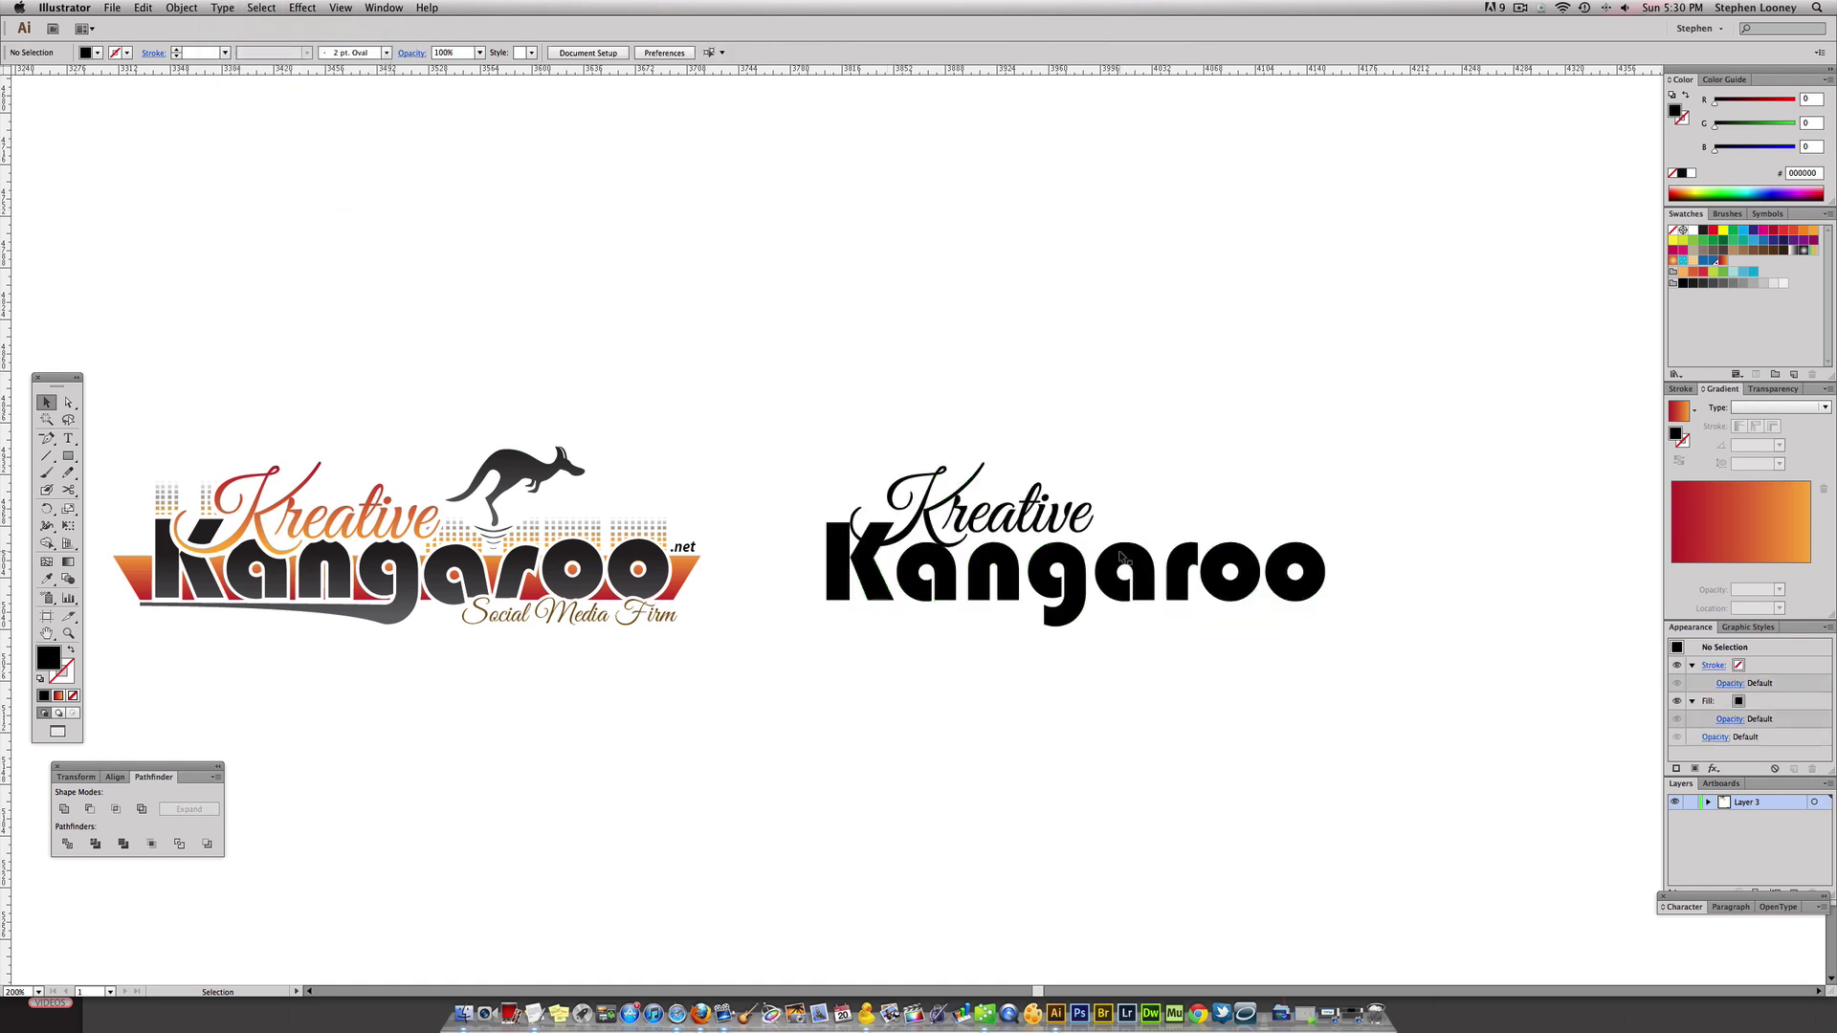
Move the second a of Kangaroo against the g and rotate it slightly counter-clockwise with Free Transform
key("a")
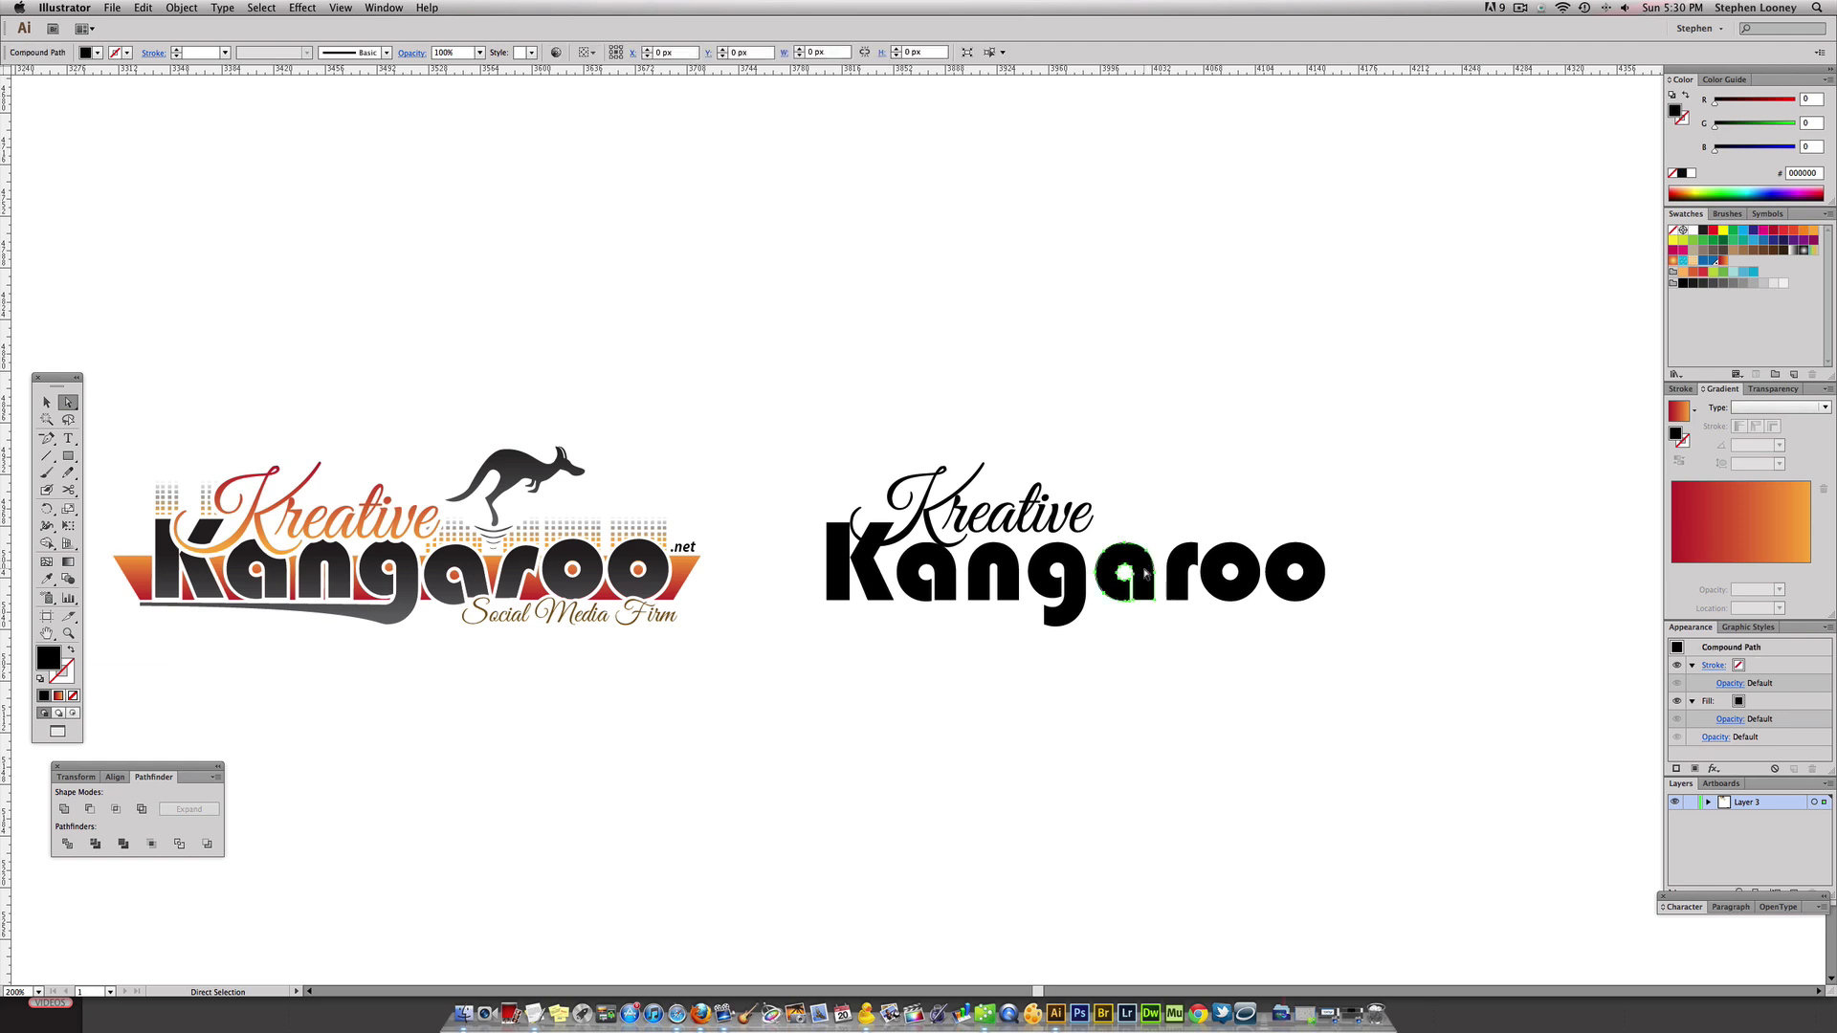
left_click(1139, 568)
key("e")
left_click_drag(1148, 538, 1153, 531)
key("super+z")
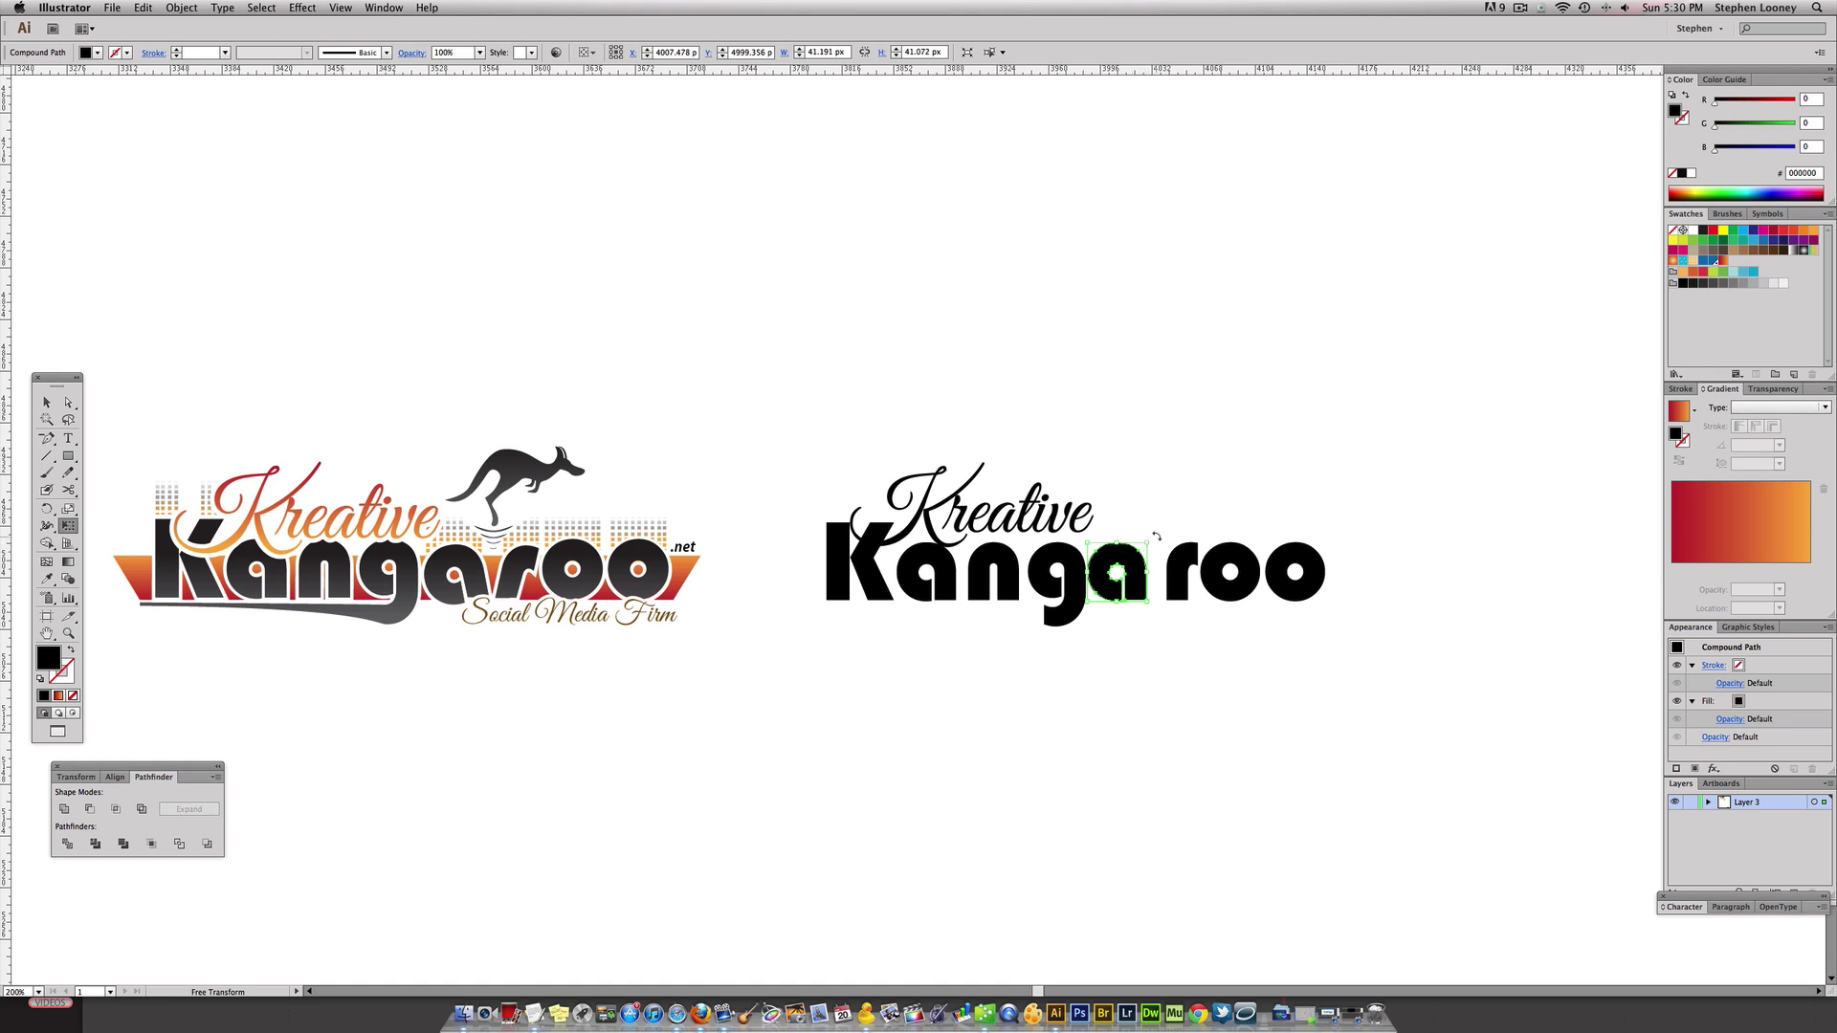
left_click_drag(1159, 536, 1154, 546)
key("a")
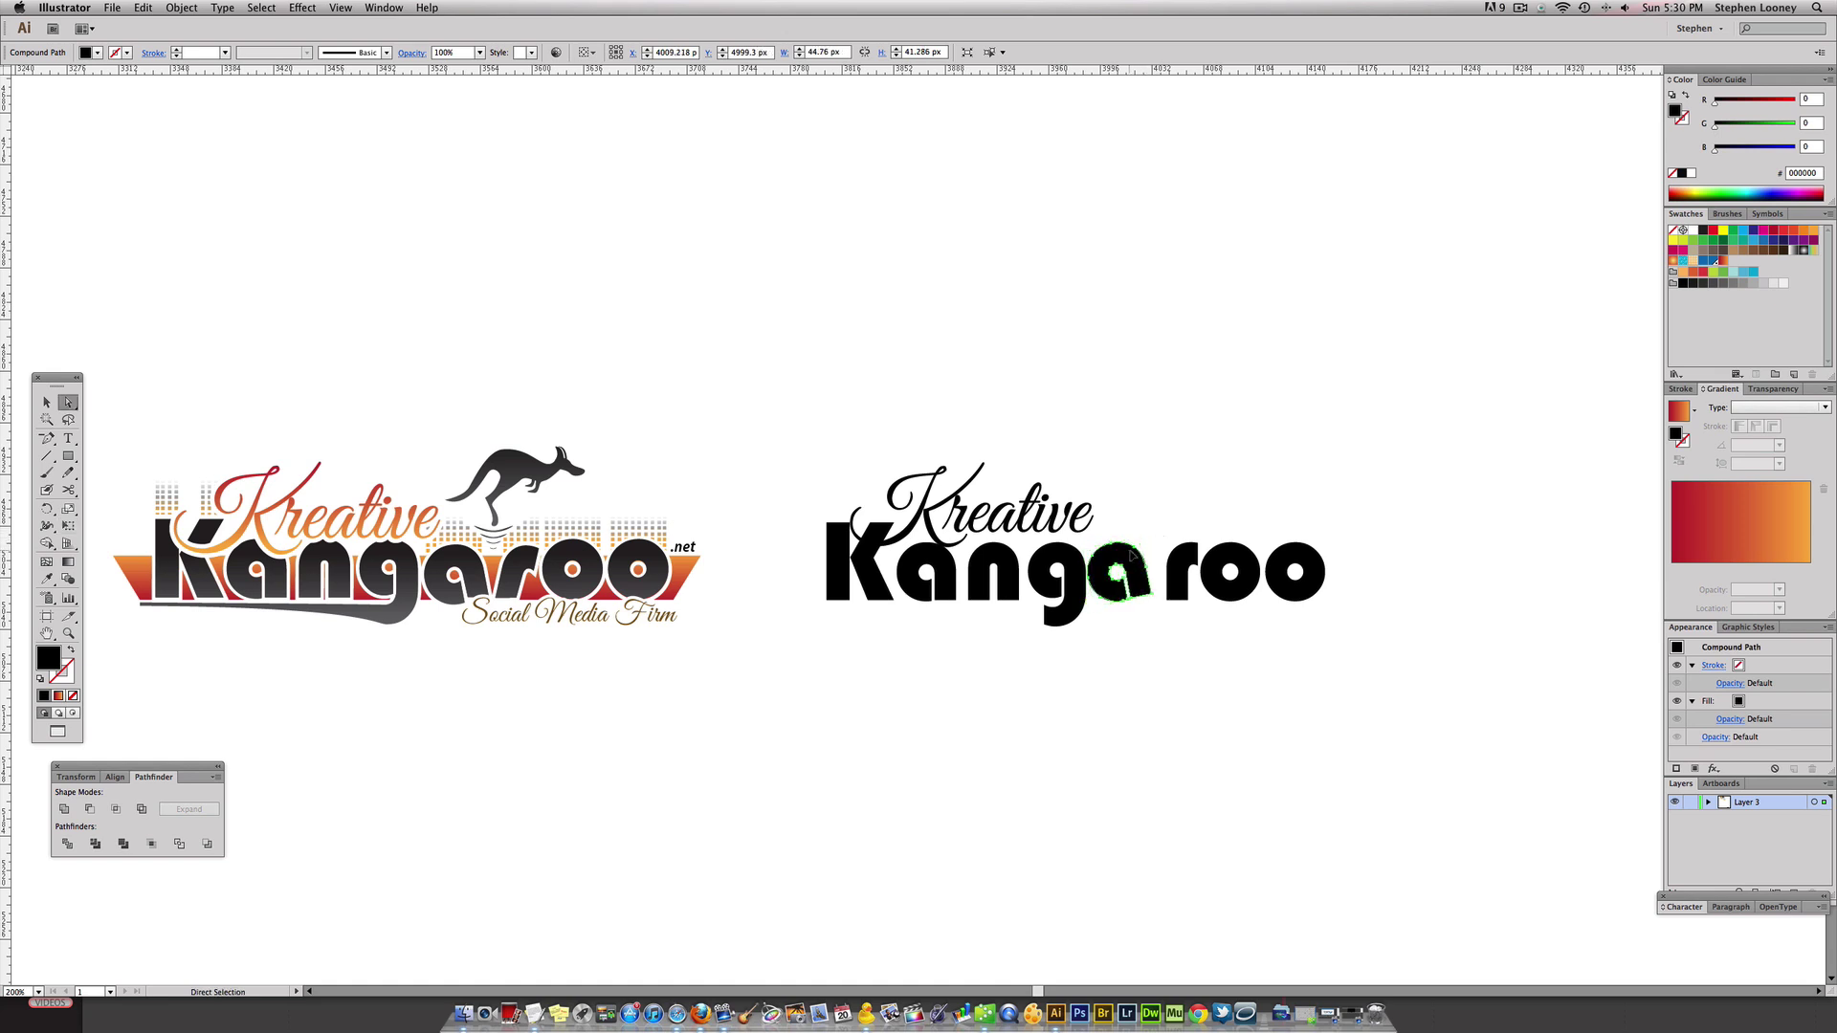
left_click(1153, 546)
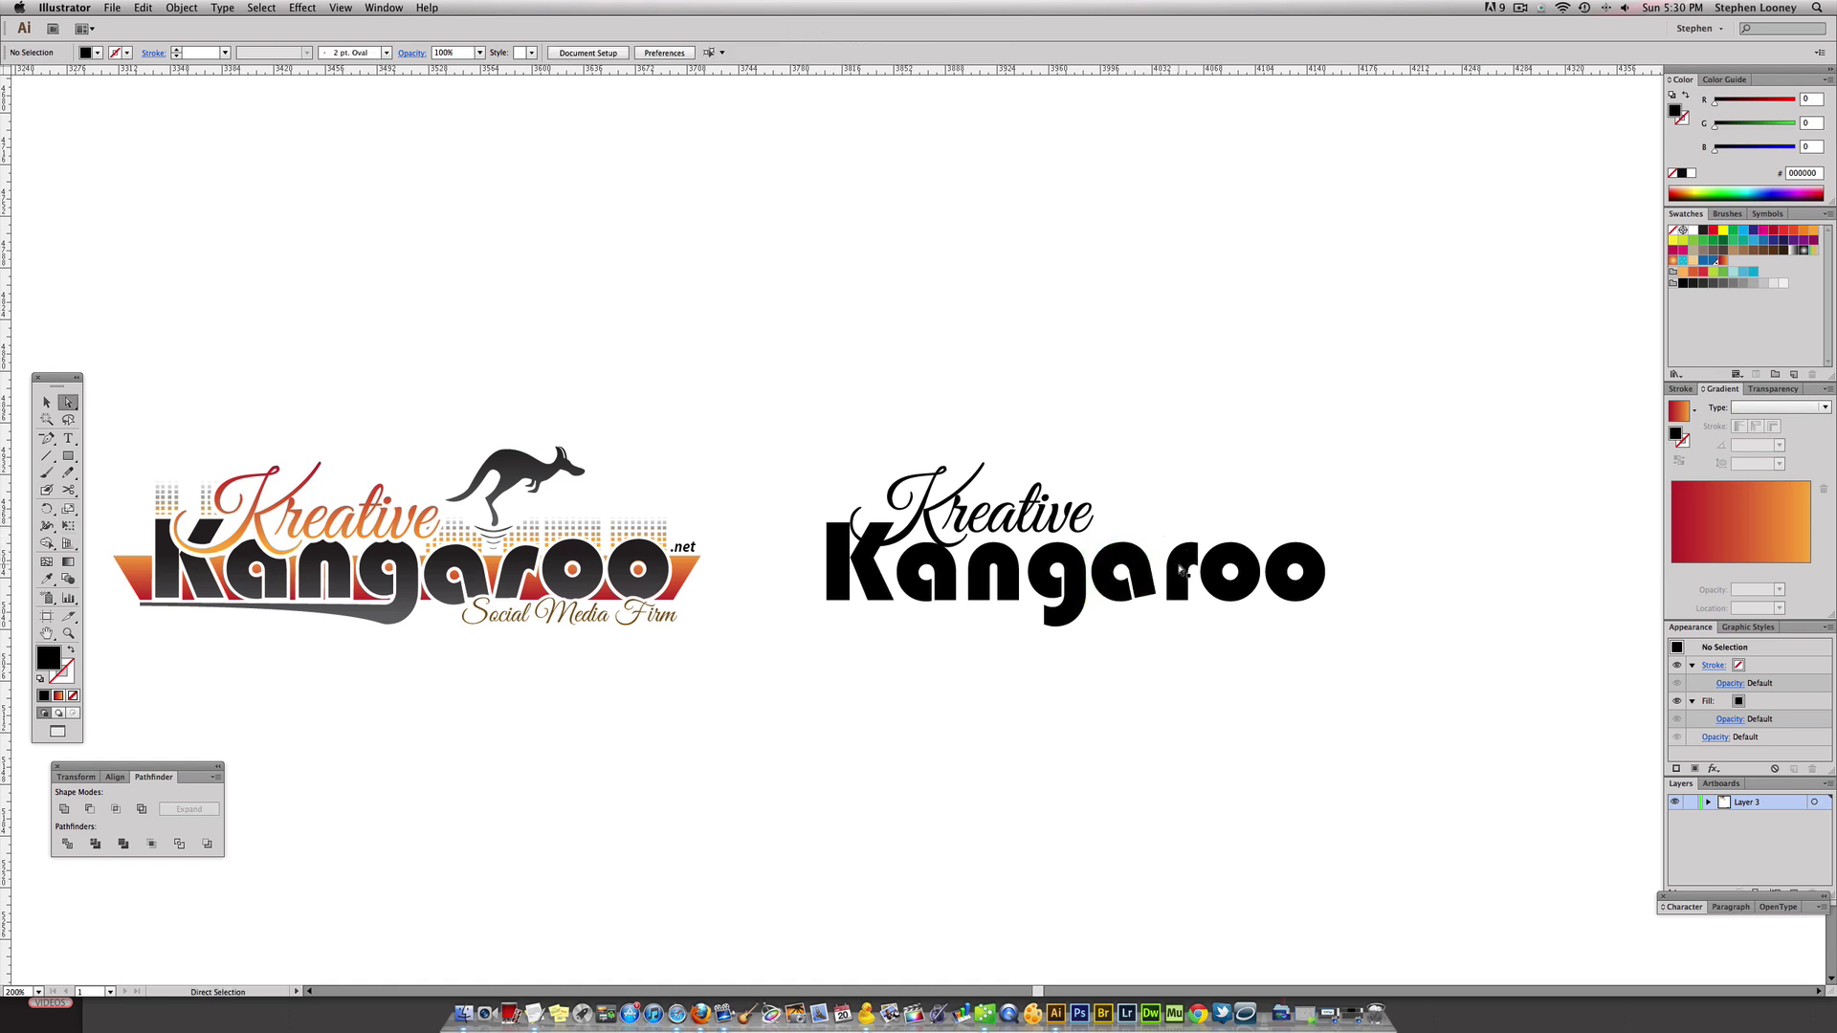
Move the r of Kangaroo closer to the tilted a and rotate it slightly clockwise with Free Transform
left_click(1181, 574)
left_click(1186, 519)
left_click_drag(1178, 582, 1177, 583)
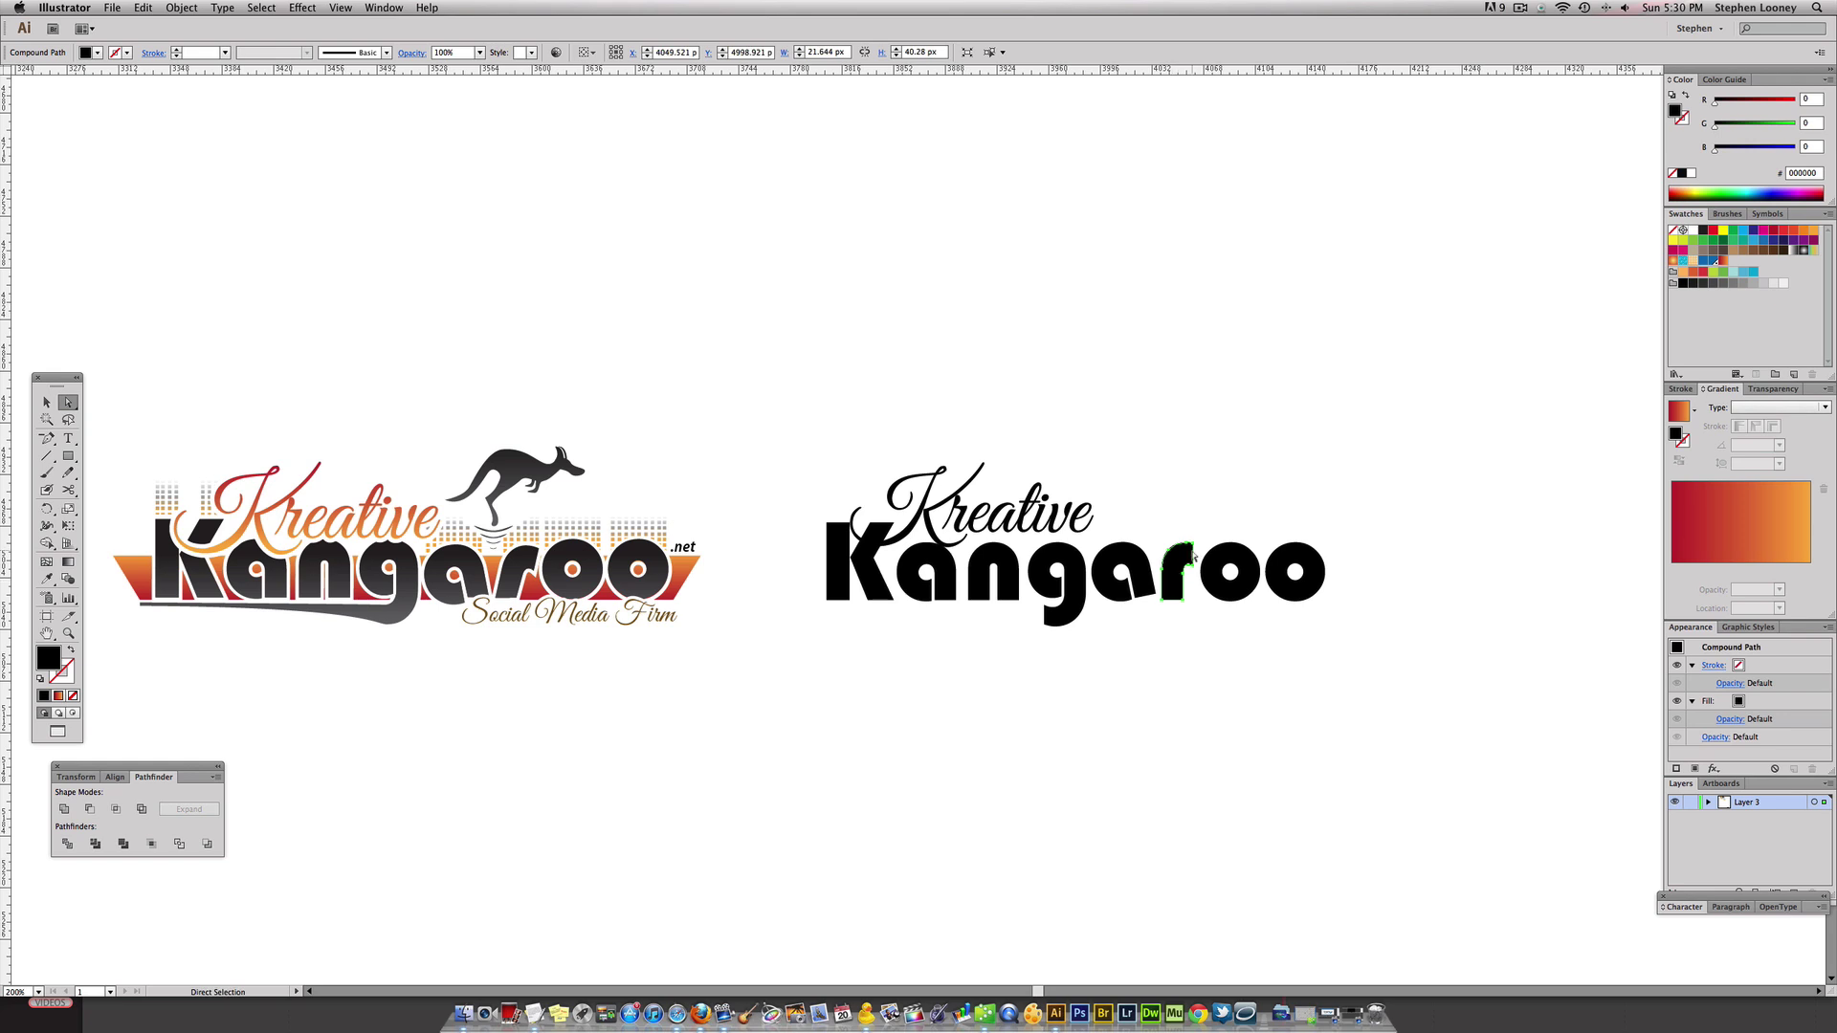
key("r")
key("e")
mouse_move(1203, 538)
left_mouse_down()
mouse_move(1176, 570)
mouse_move(1208, 544)
left_mouse_up()
key("a")
key("e")
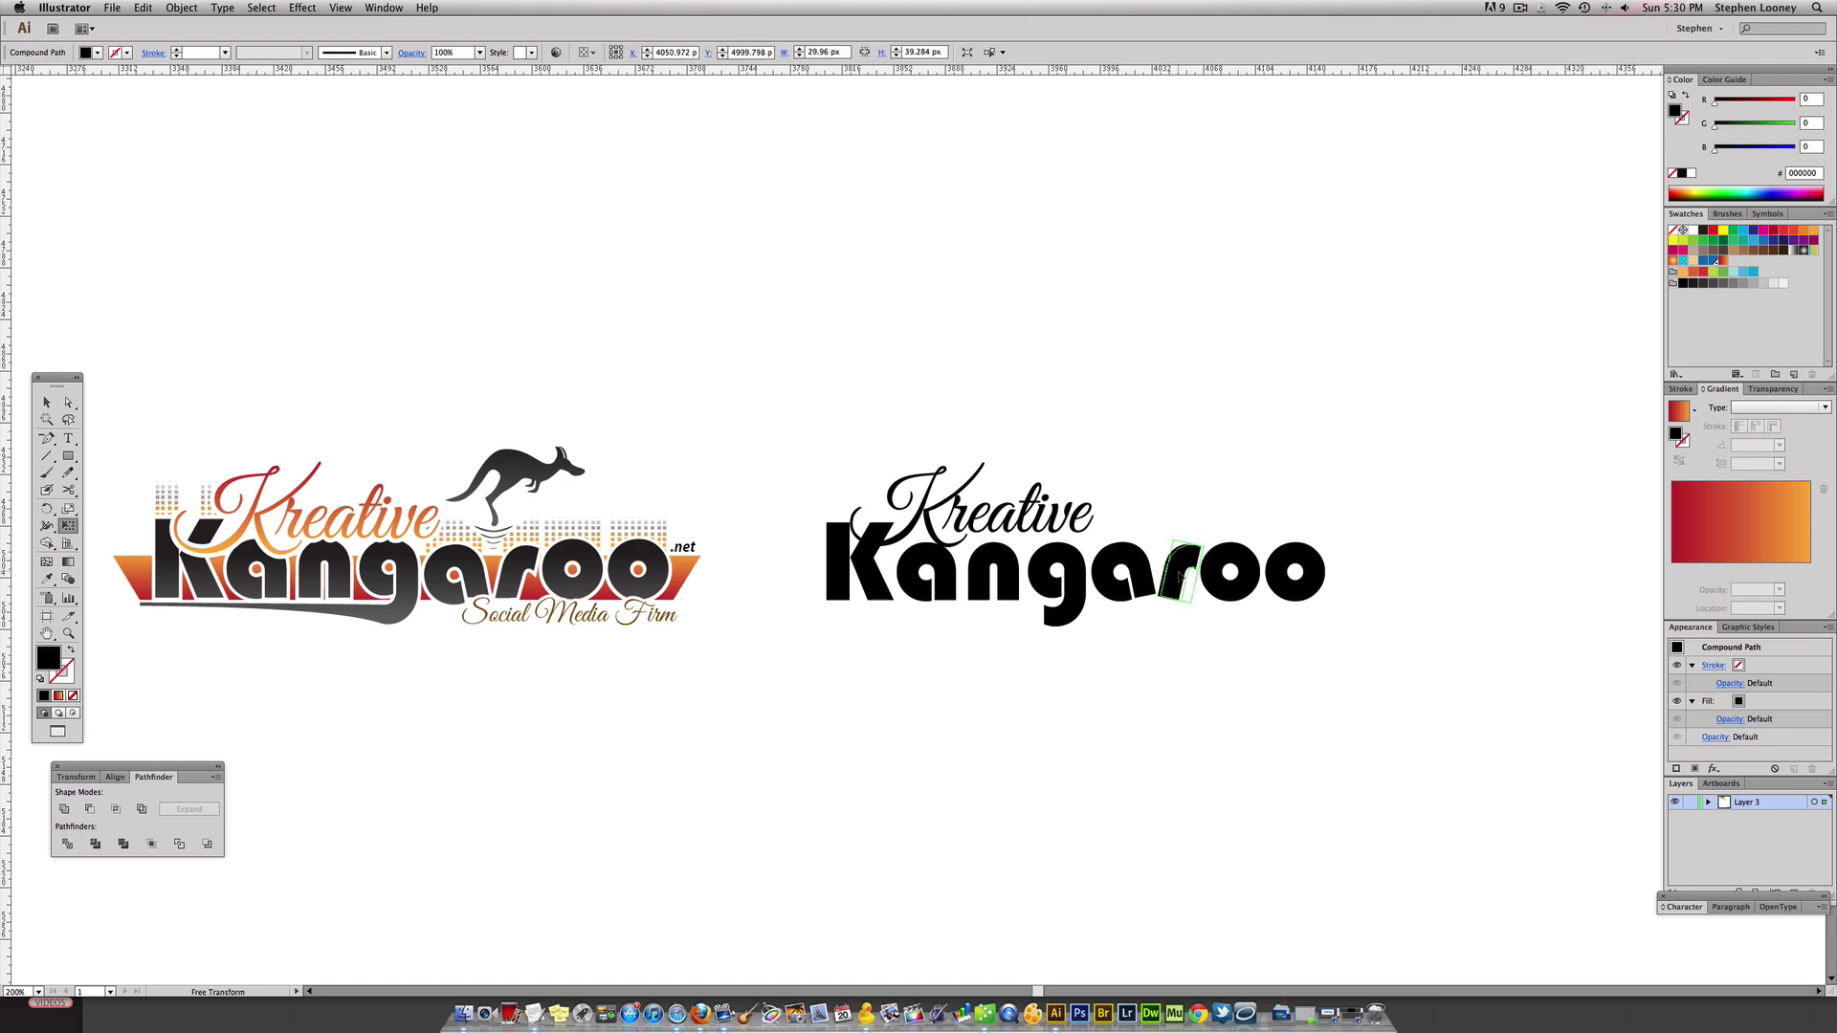
left_click_drag(1180, 577, 1189, 577)
Select both o's of Kangaroo and shift them slightly right to even out the spacing after the r
key("a")
left_click(1261, 577)
left_click(1249, 574)
left_click(1276, 567, "shift")
left_click_drag(1277, 568, 1283, 567)
left_click(1243, 509)
scroll(1128, 517, "left", 2)
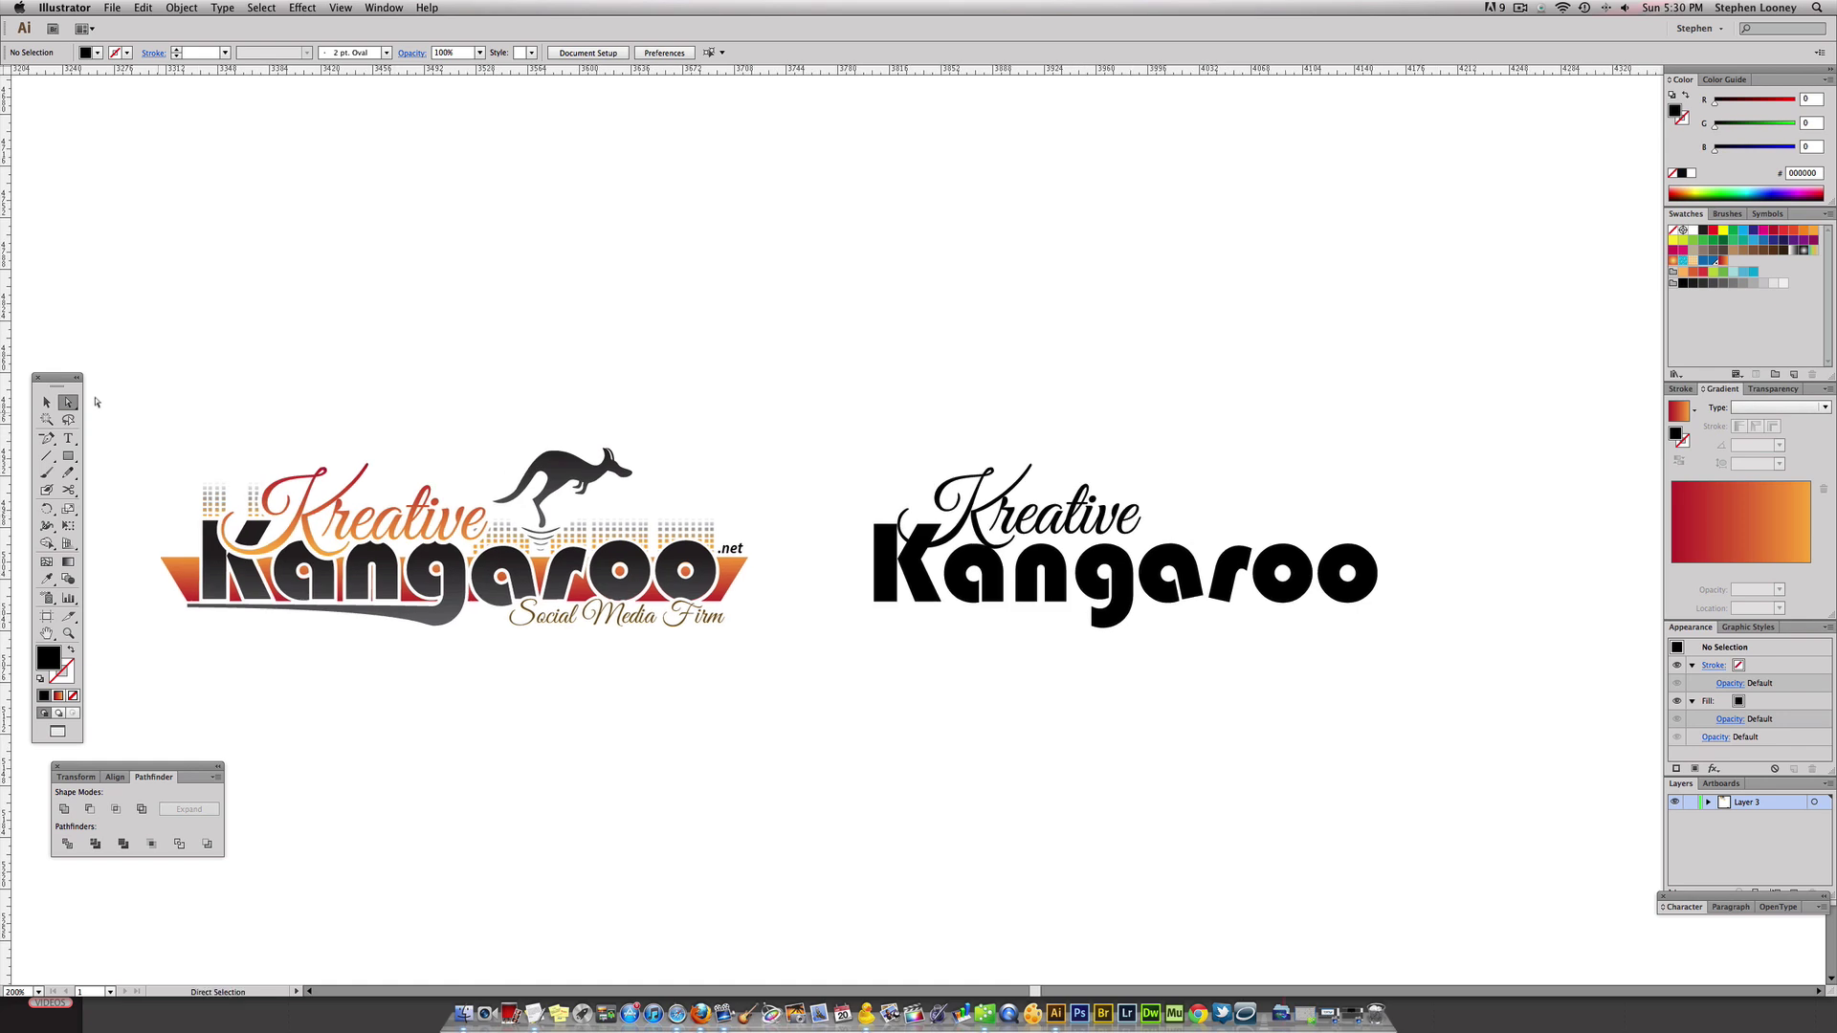
Stretch the end of the g's tail left to the K so it underlines the first part of Kangaroo
left_click(46, 402)
key("a")
key("super+space")
left_click_drag(822, 425, 1303, 751)
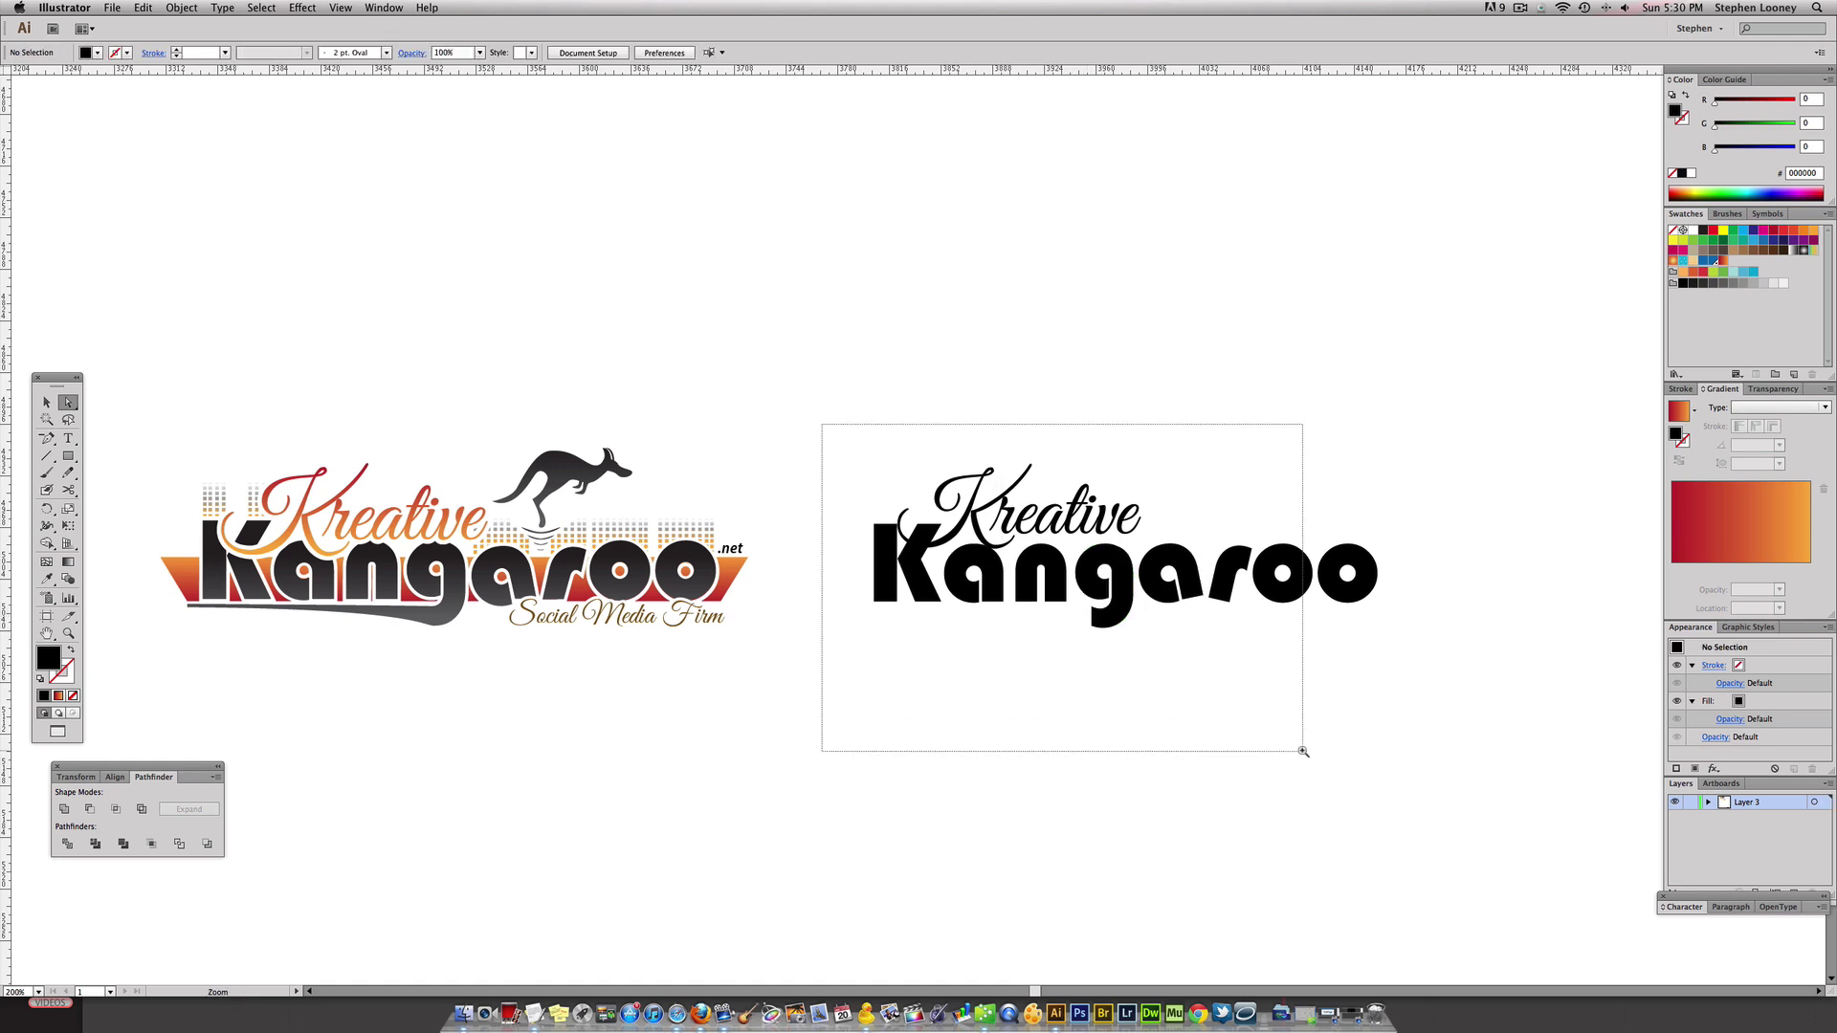
left_click(1004, 605)
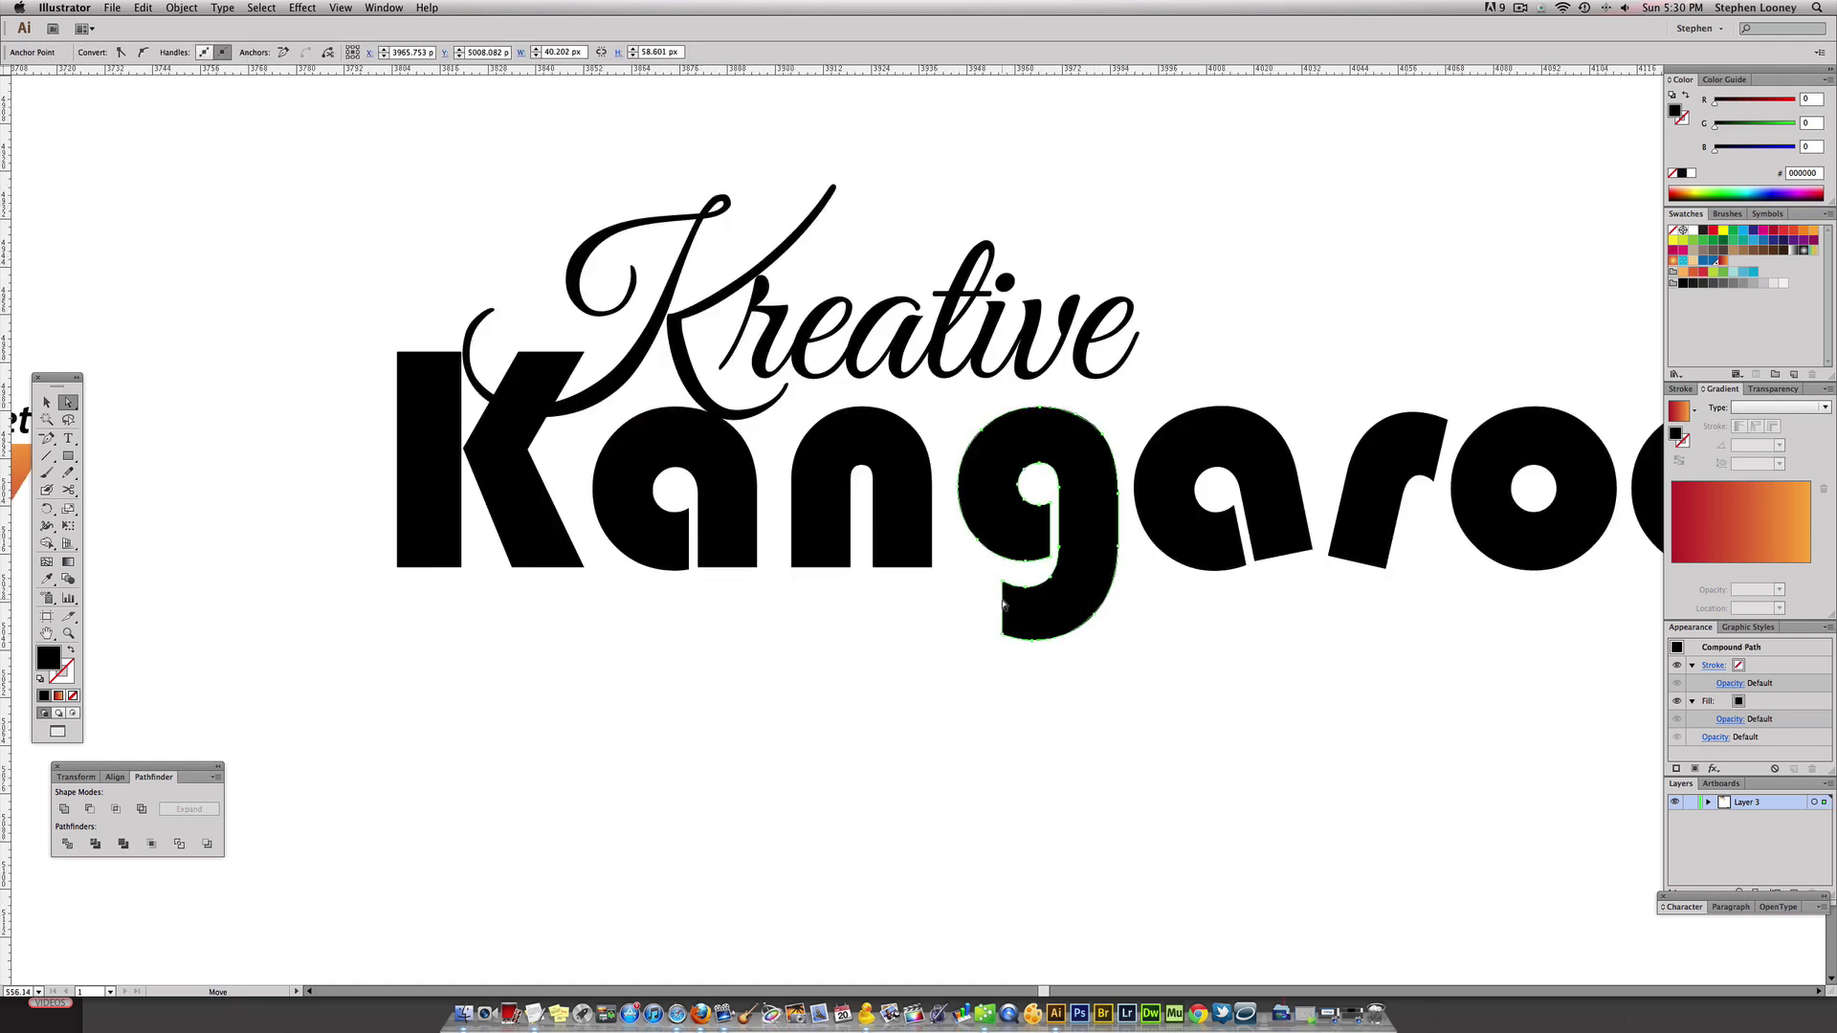
left_click_drag(1004, 605, 403, 589)
left_click(942, 665)
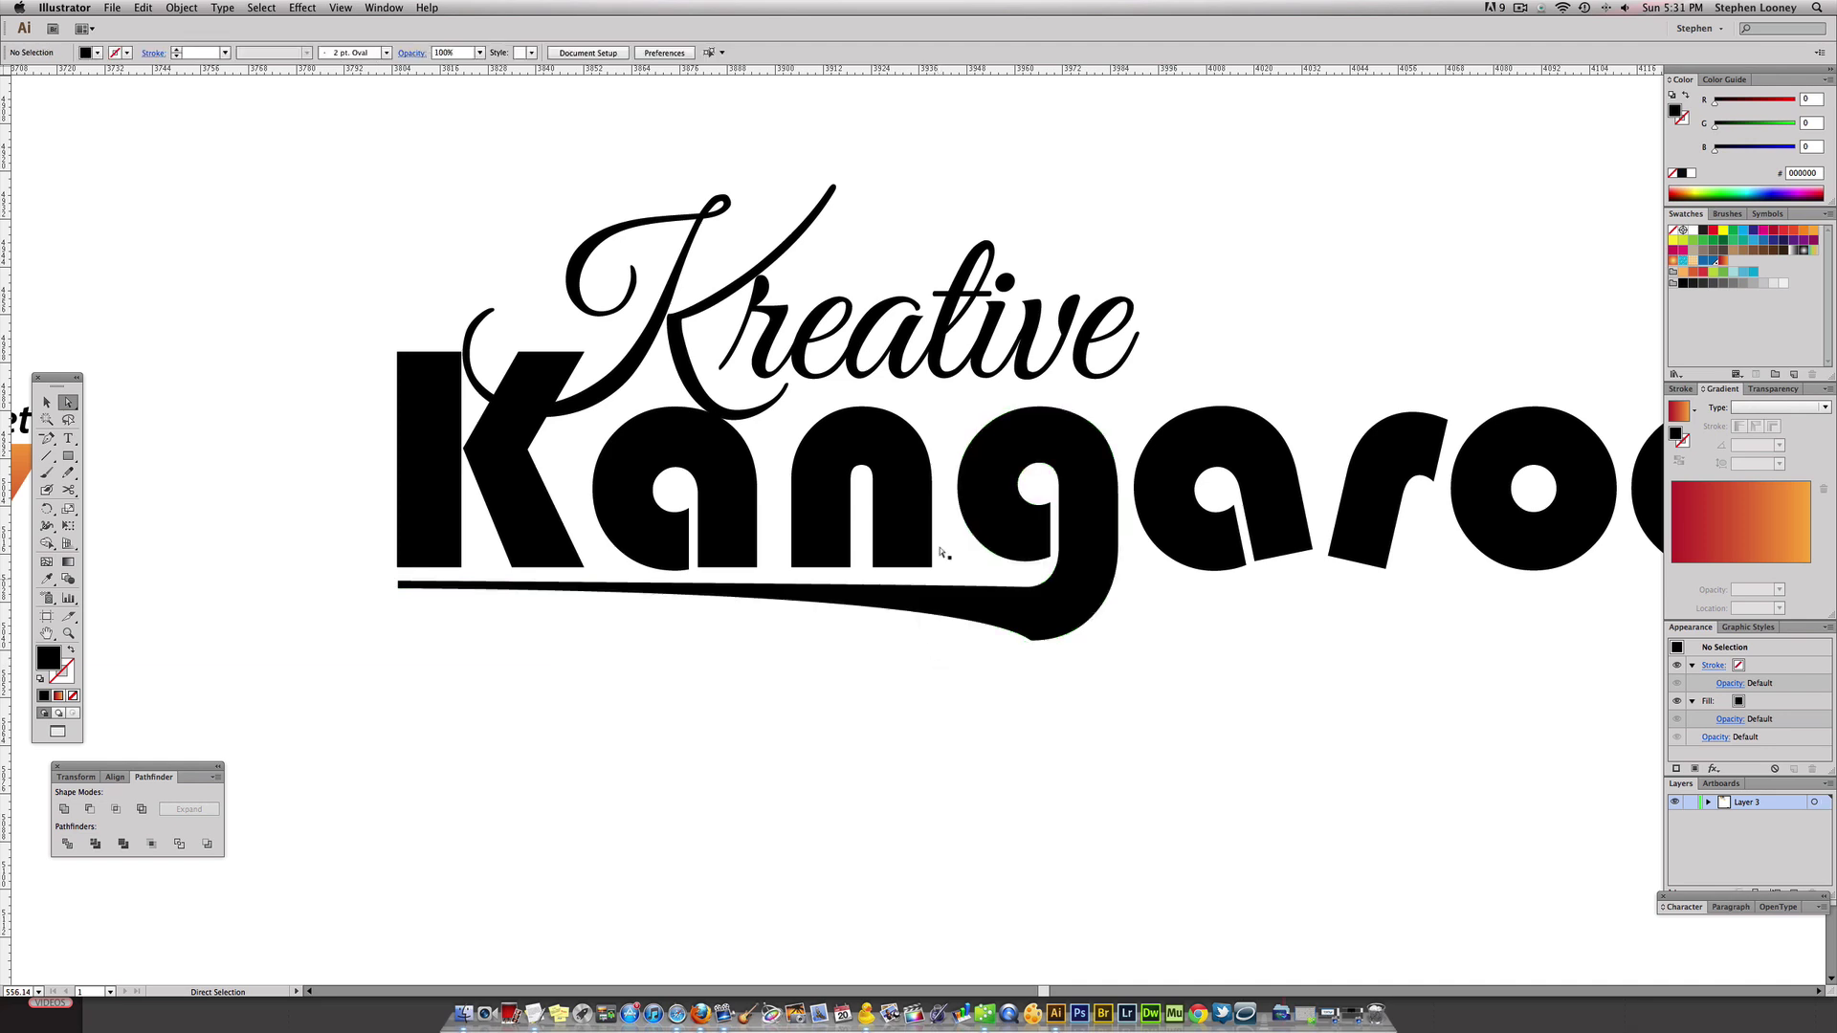
Smooth the corner at the bottom of the g's tail with the Convert Anchor Point tool
left_click(926, 545, "alt+super")
left_click(925, 545, "alt+super")
left_click(925, 544, "alt+super")
left_click(915, 554, "alt+super")
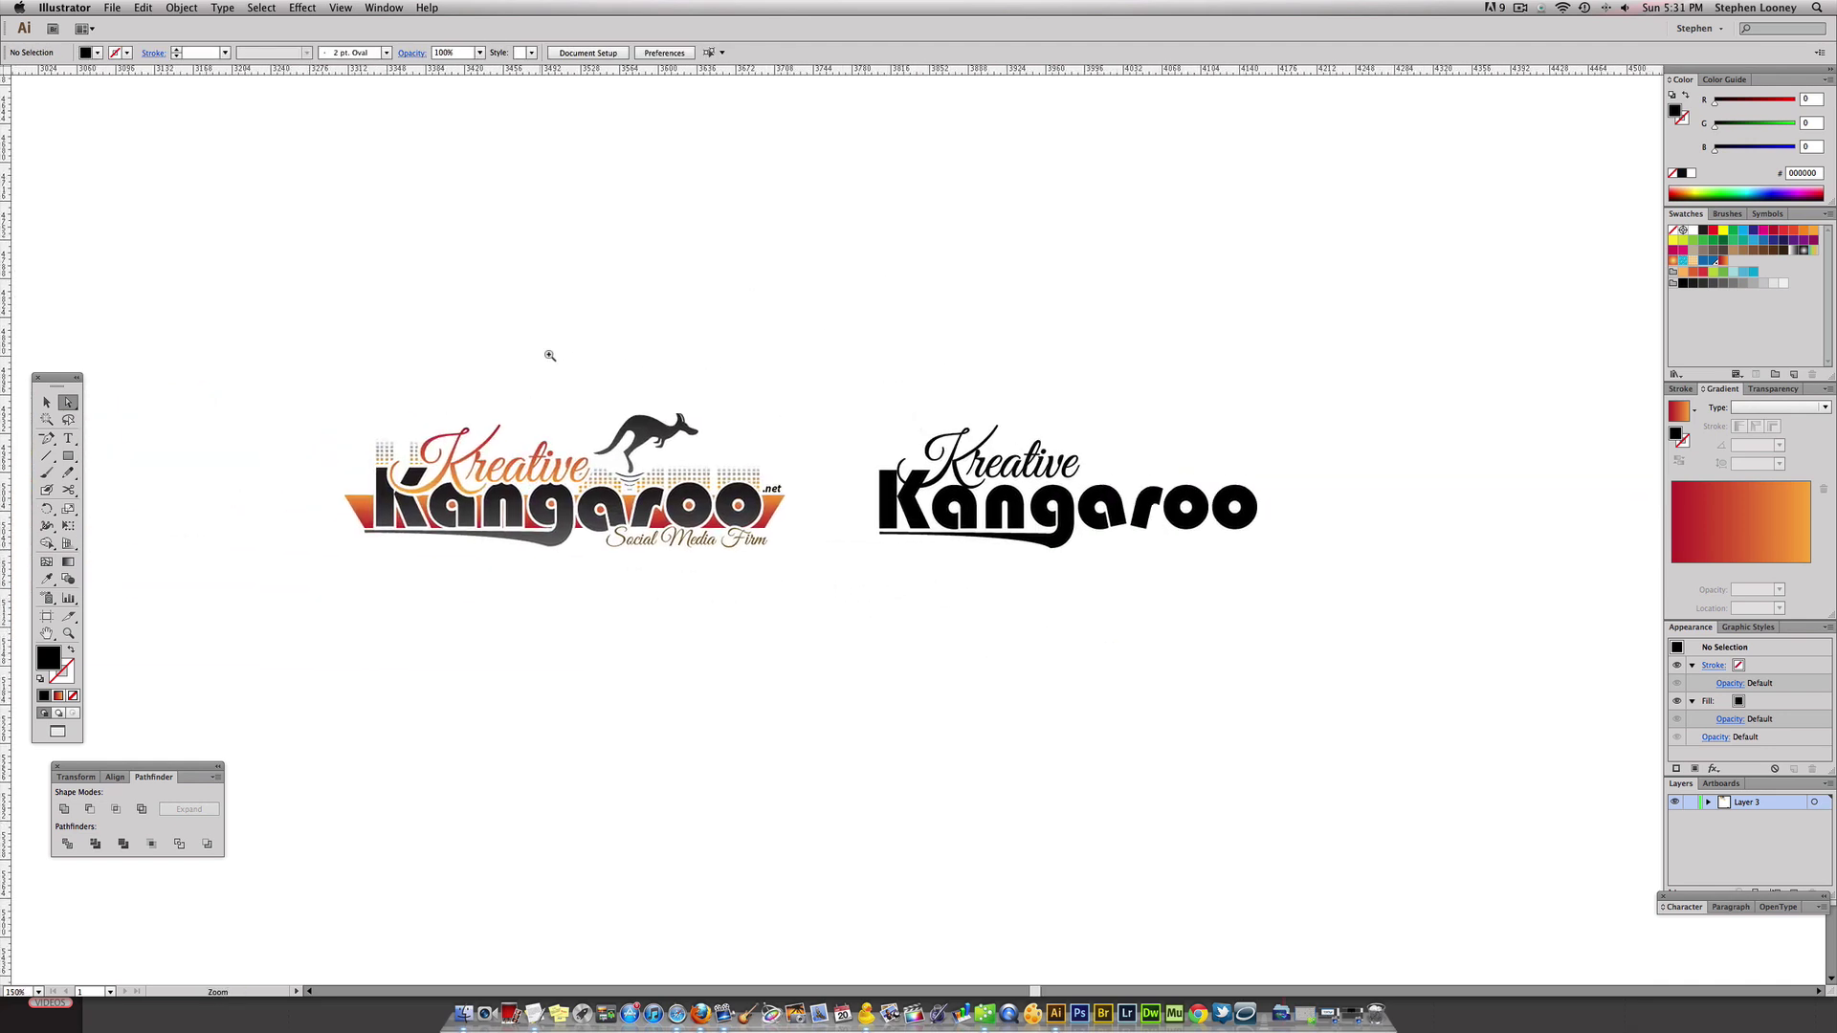
left_click_drag(545, 353, 1053, 696)
scroll(947, 546, "left", 3)
key("space")
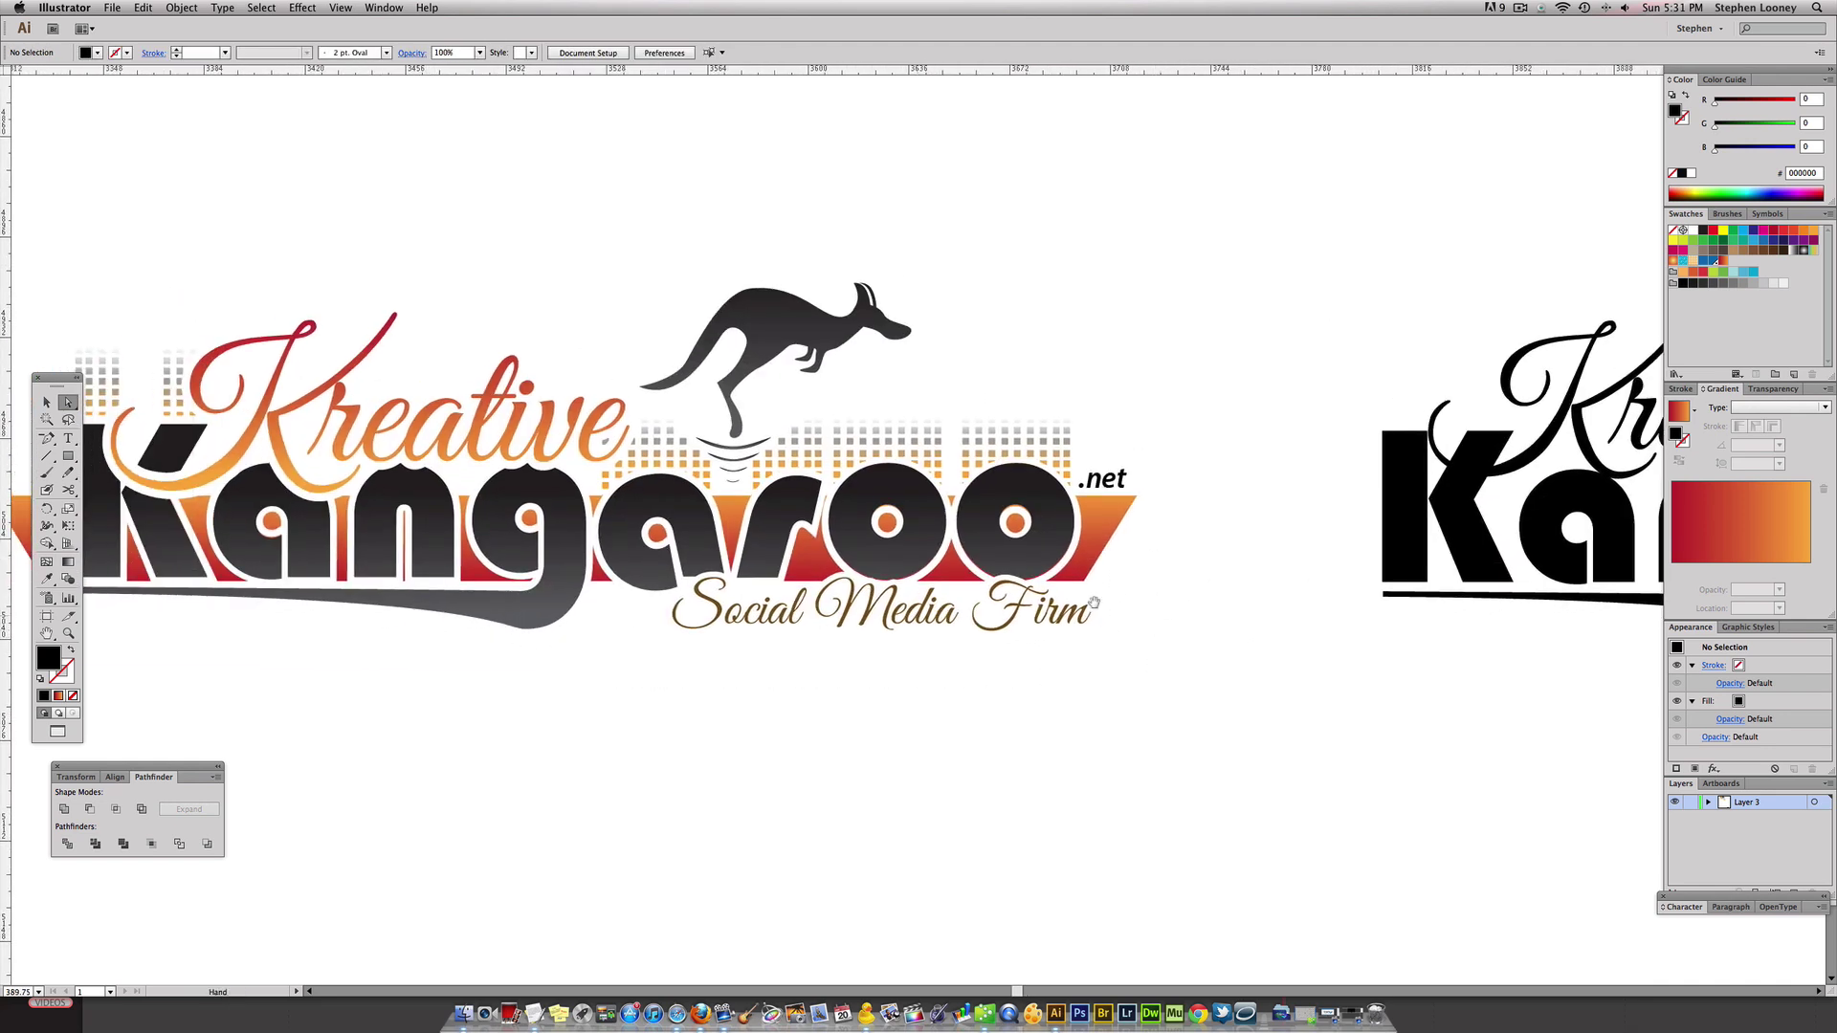
left_click_drag(1329, 622, 622, 640)
left_click_drag(1040, 685, 918, 685)
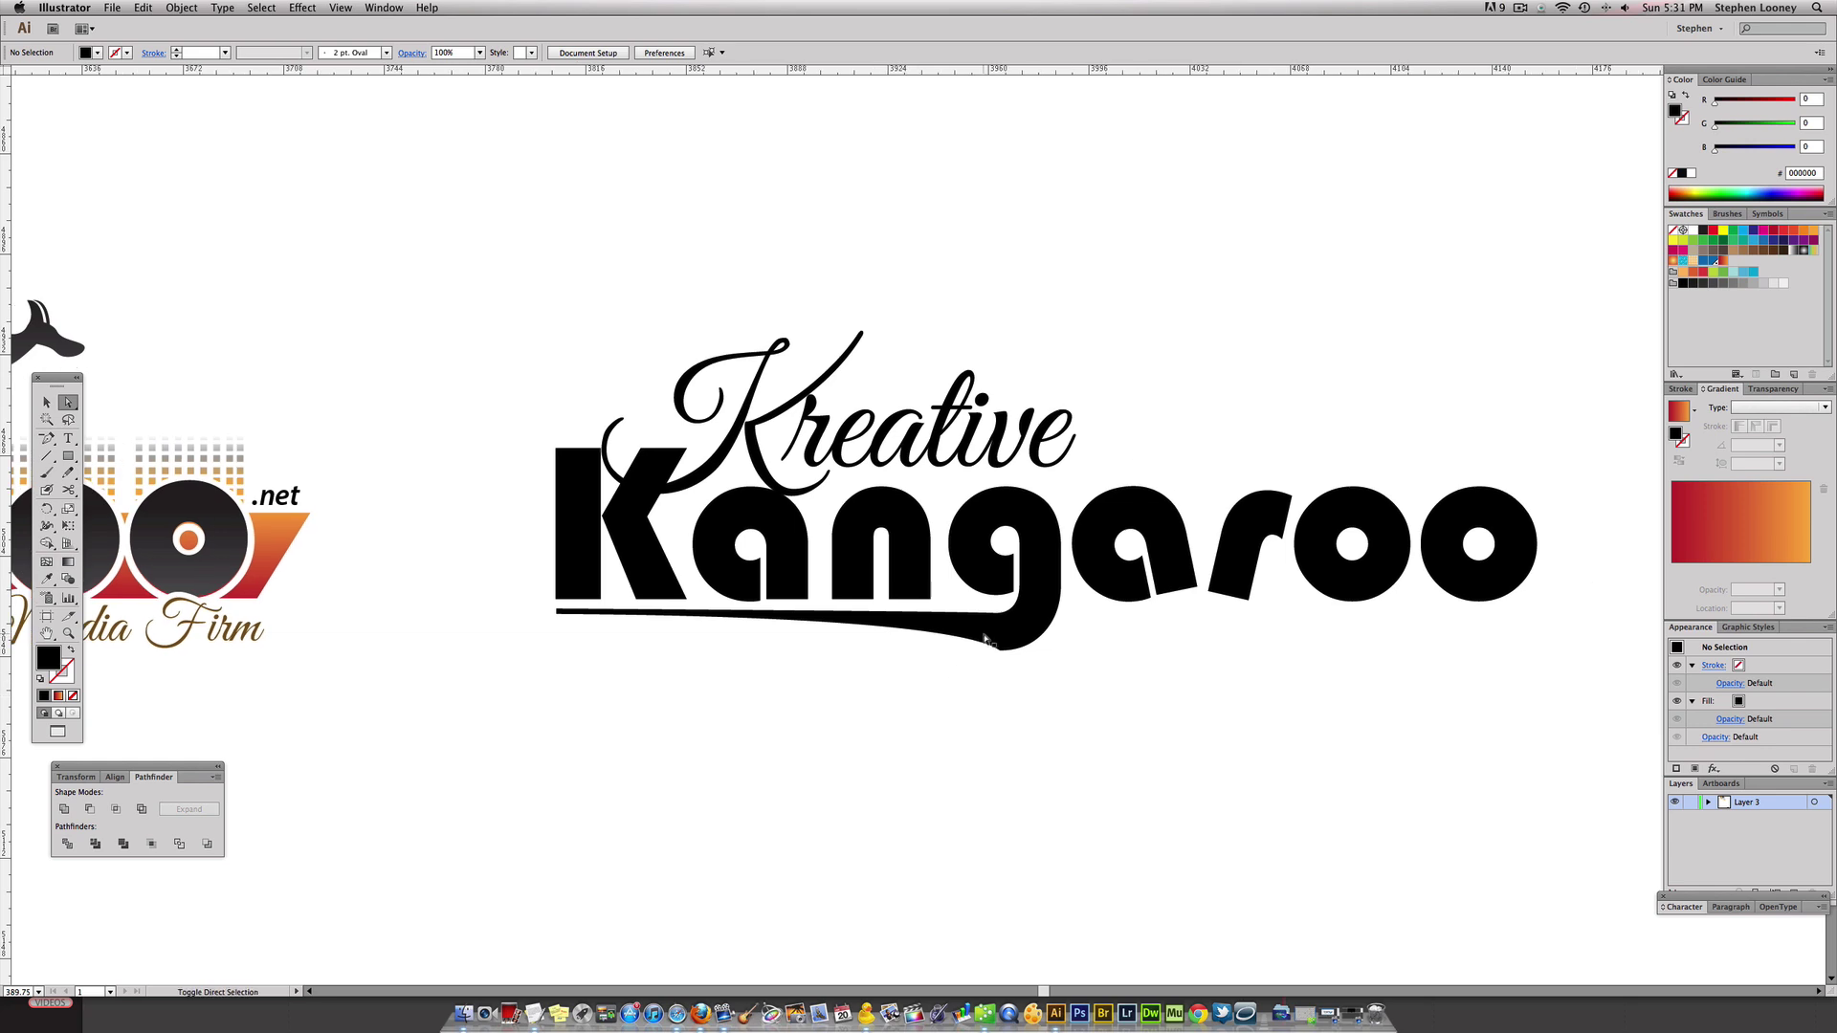
key("shift+c")
mouse_move(1000, 654)
left_mouse_down()
mouse_move(1006, 636)
mouse_move(984, 651)
left_mouse_up()
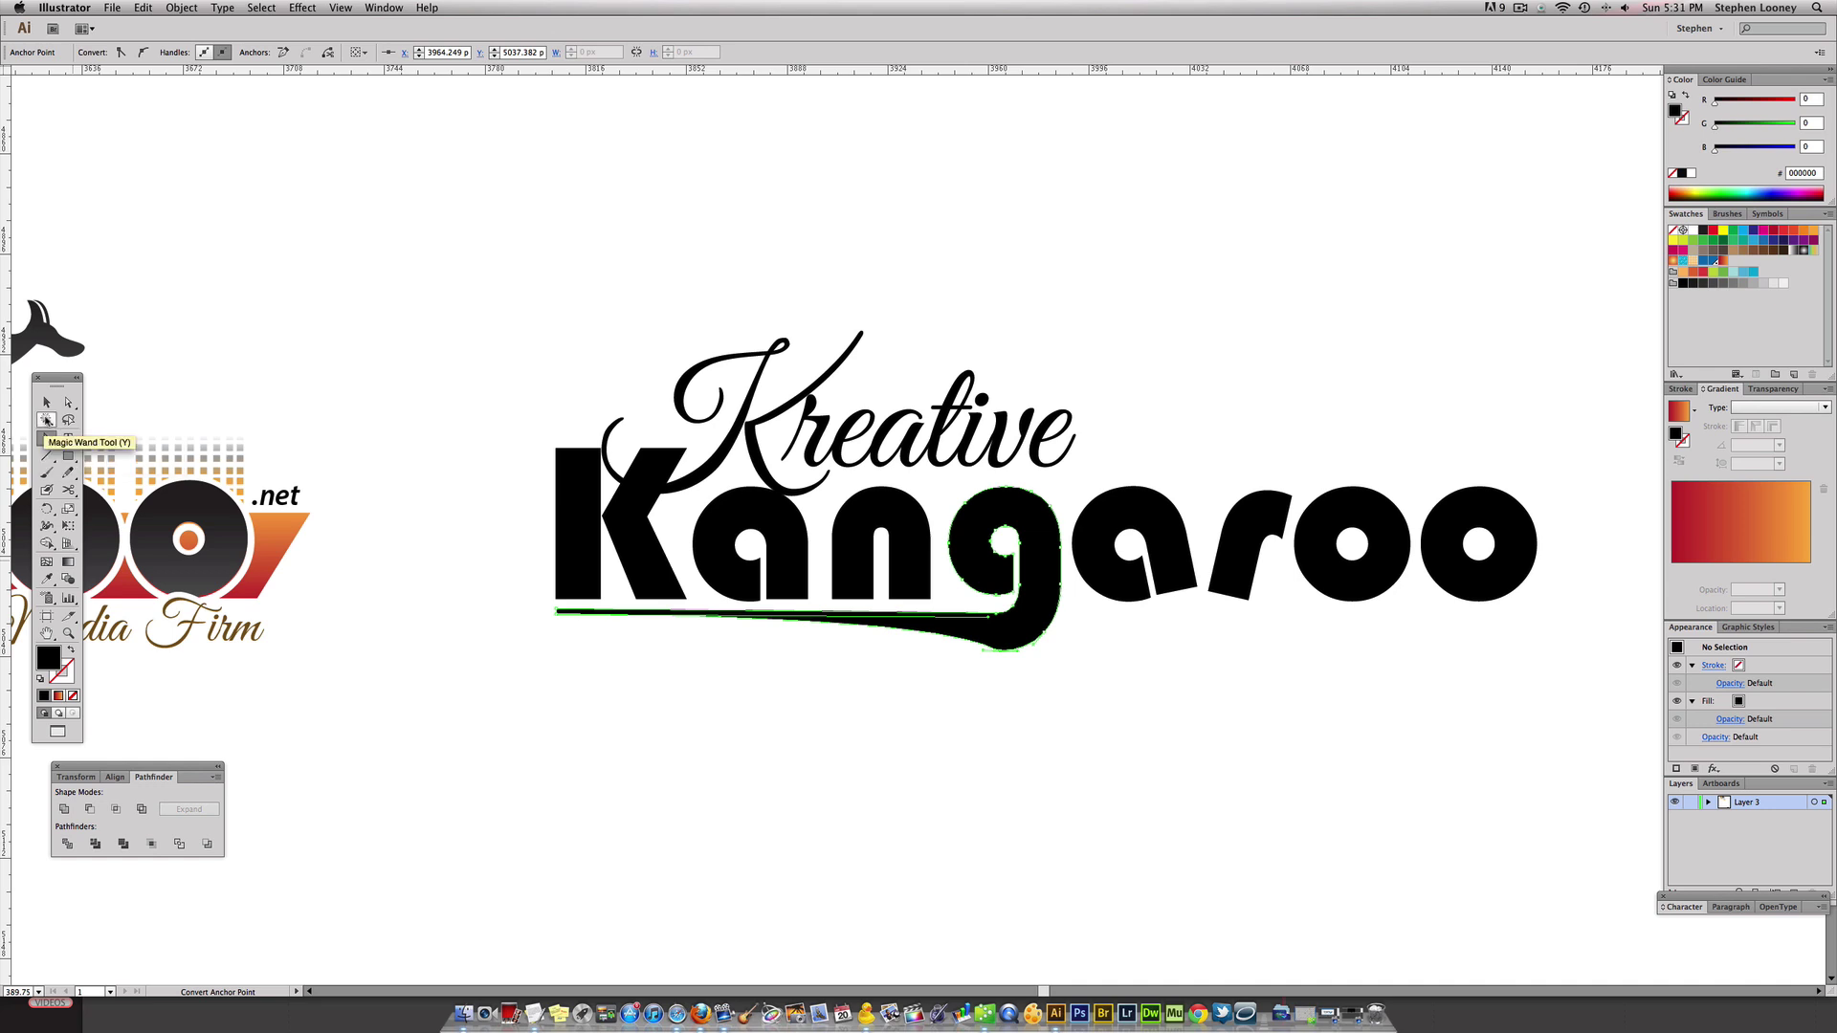
left_click(46, 402)
left_click(733, 673)
Pick up the orange-to-red gradient of the reference logo's bar as the current fill, leaving the bar in its original place
left_click_drag(928, 641, 998, 692)
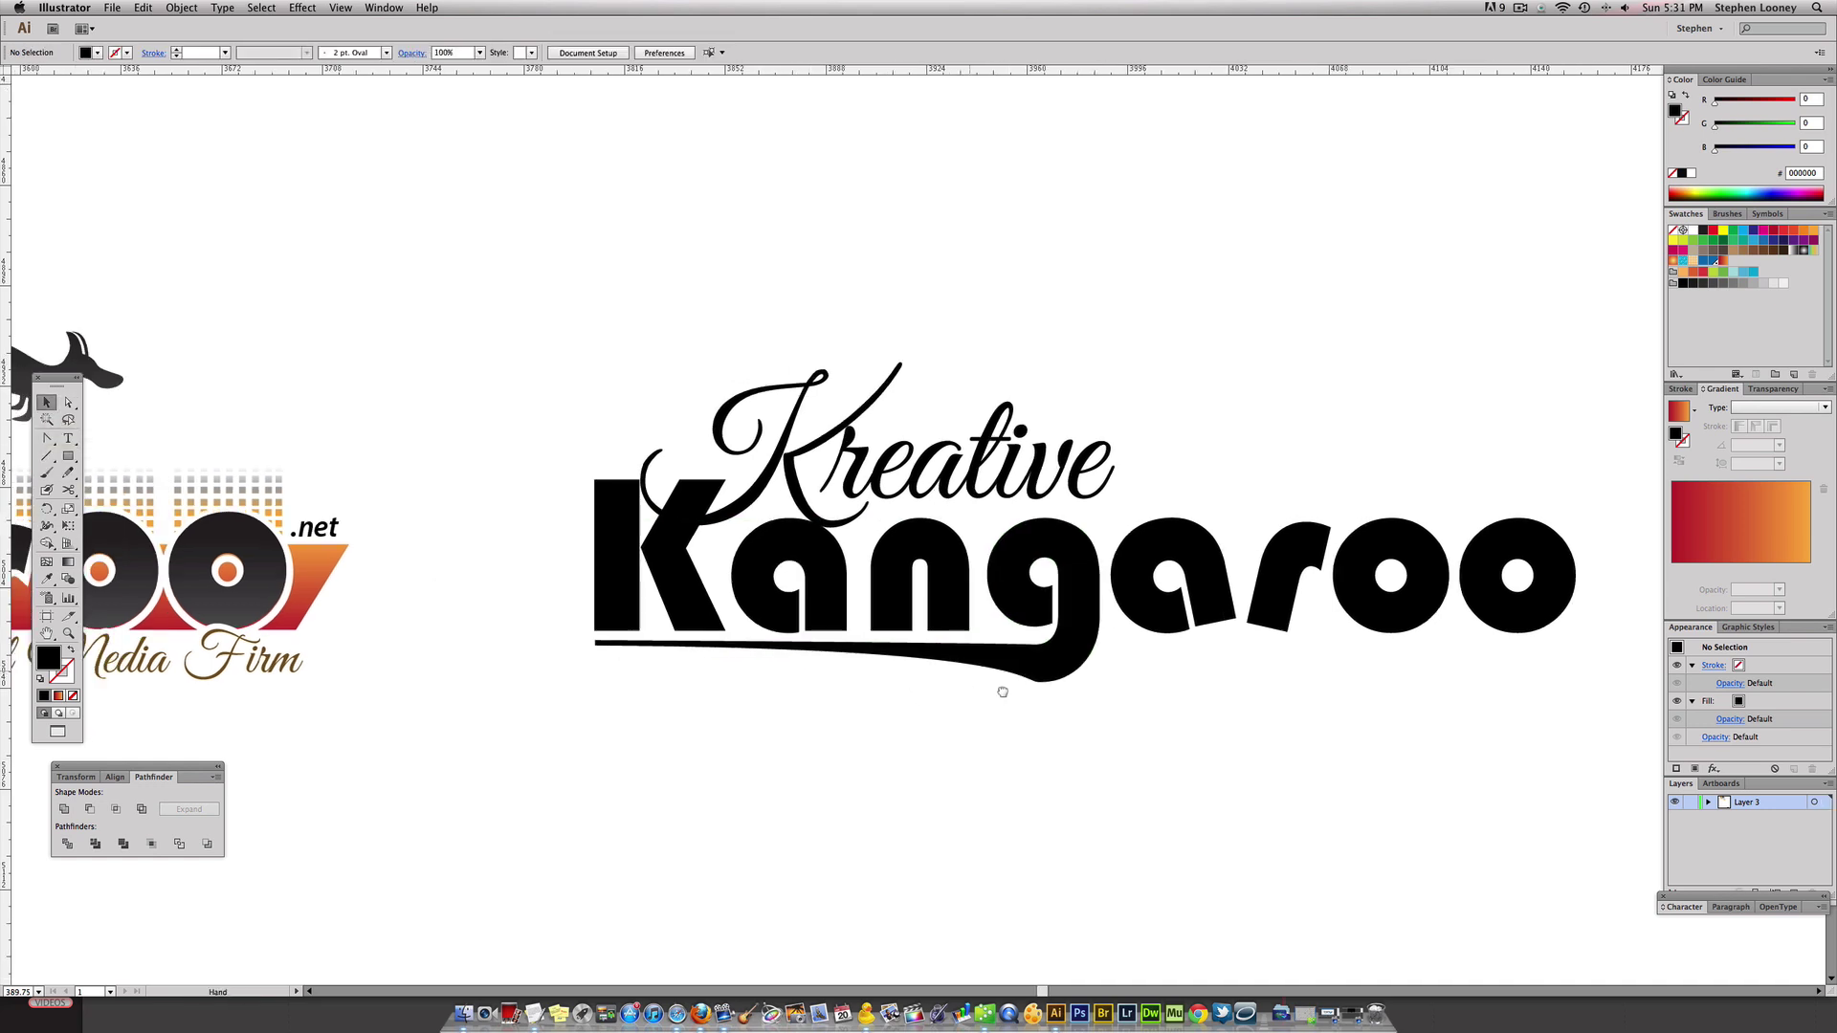
left_click(840, 589, "alt+super")
left_click(840, 588, "alt+super")
left_click_drag(793, 582, 760, 623)
left_click_drag(800, 545, 798, 579)
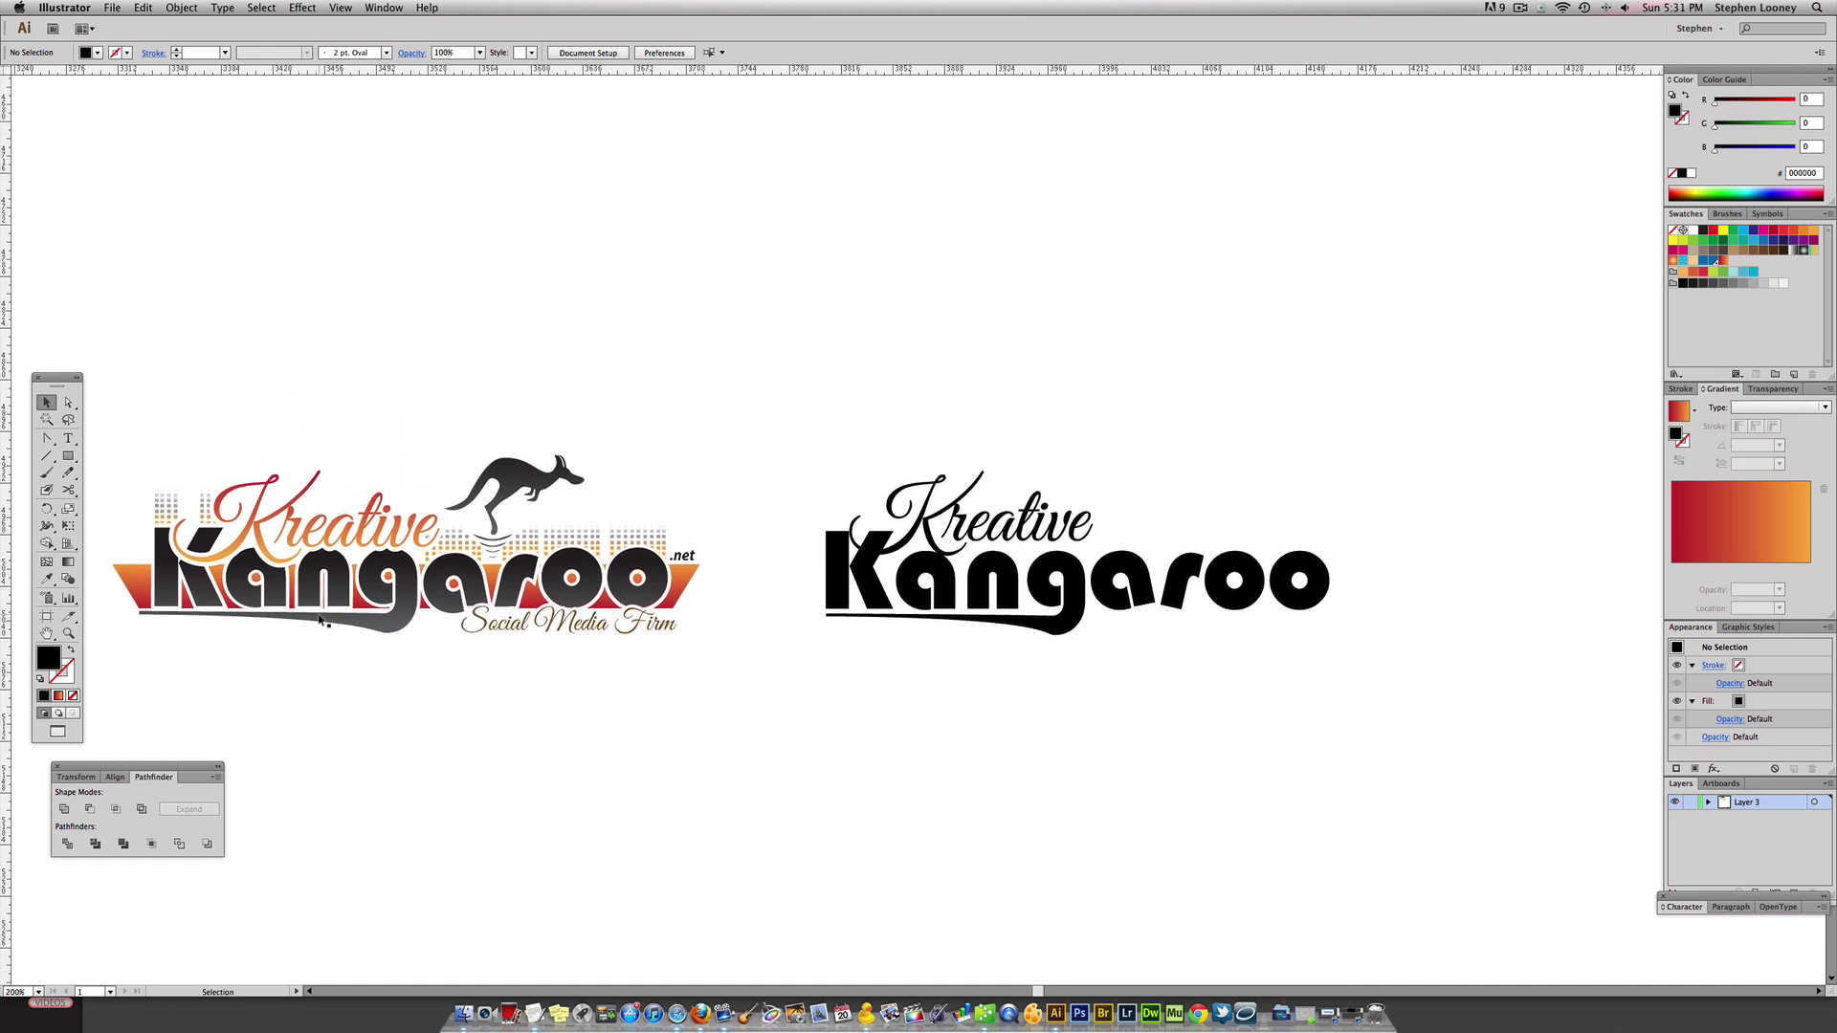
left_click_drag(127, 574, 128, 622)
key("super+z")
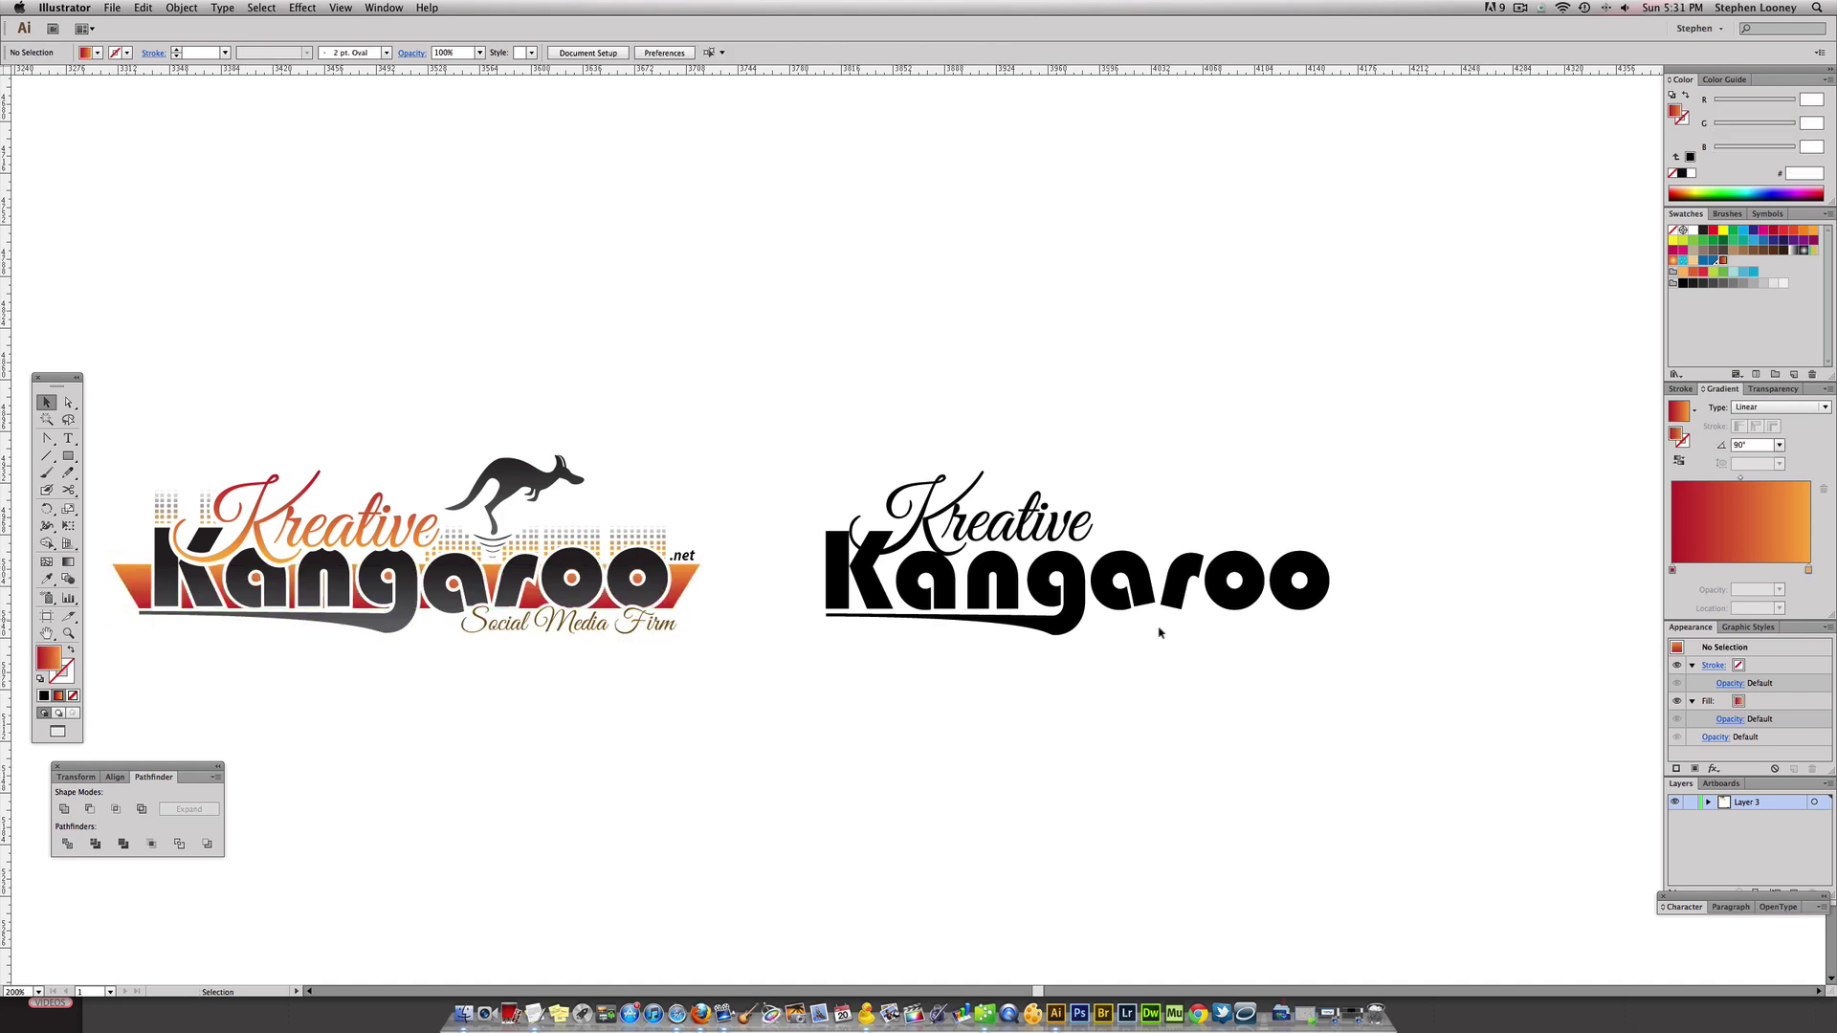
Draw a gradient rectangle about 381 px by 27 px across the lower half of Kangaroo and send it to the back
left_click(68, 457)
left_click_drag(788, 572, 1351, 610)
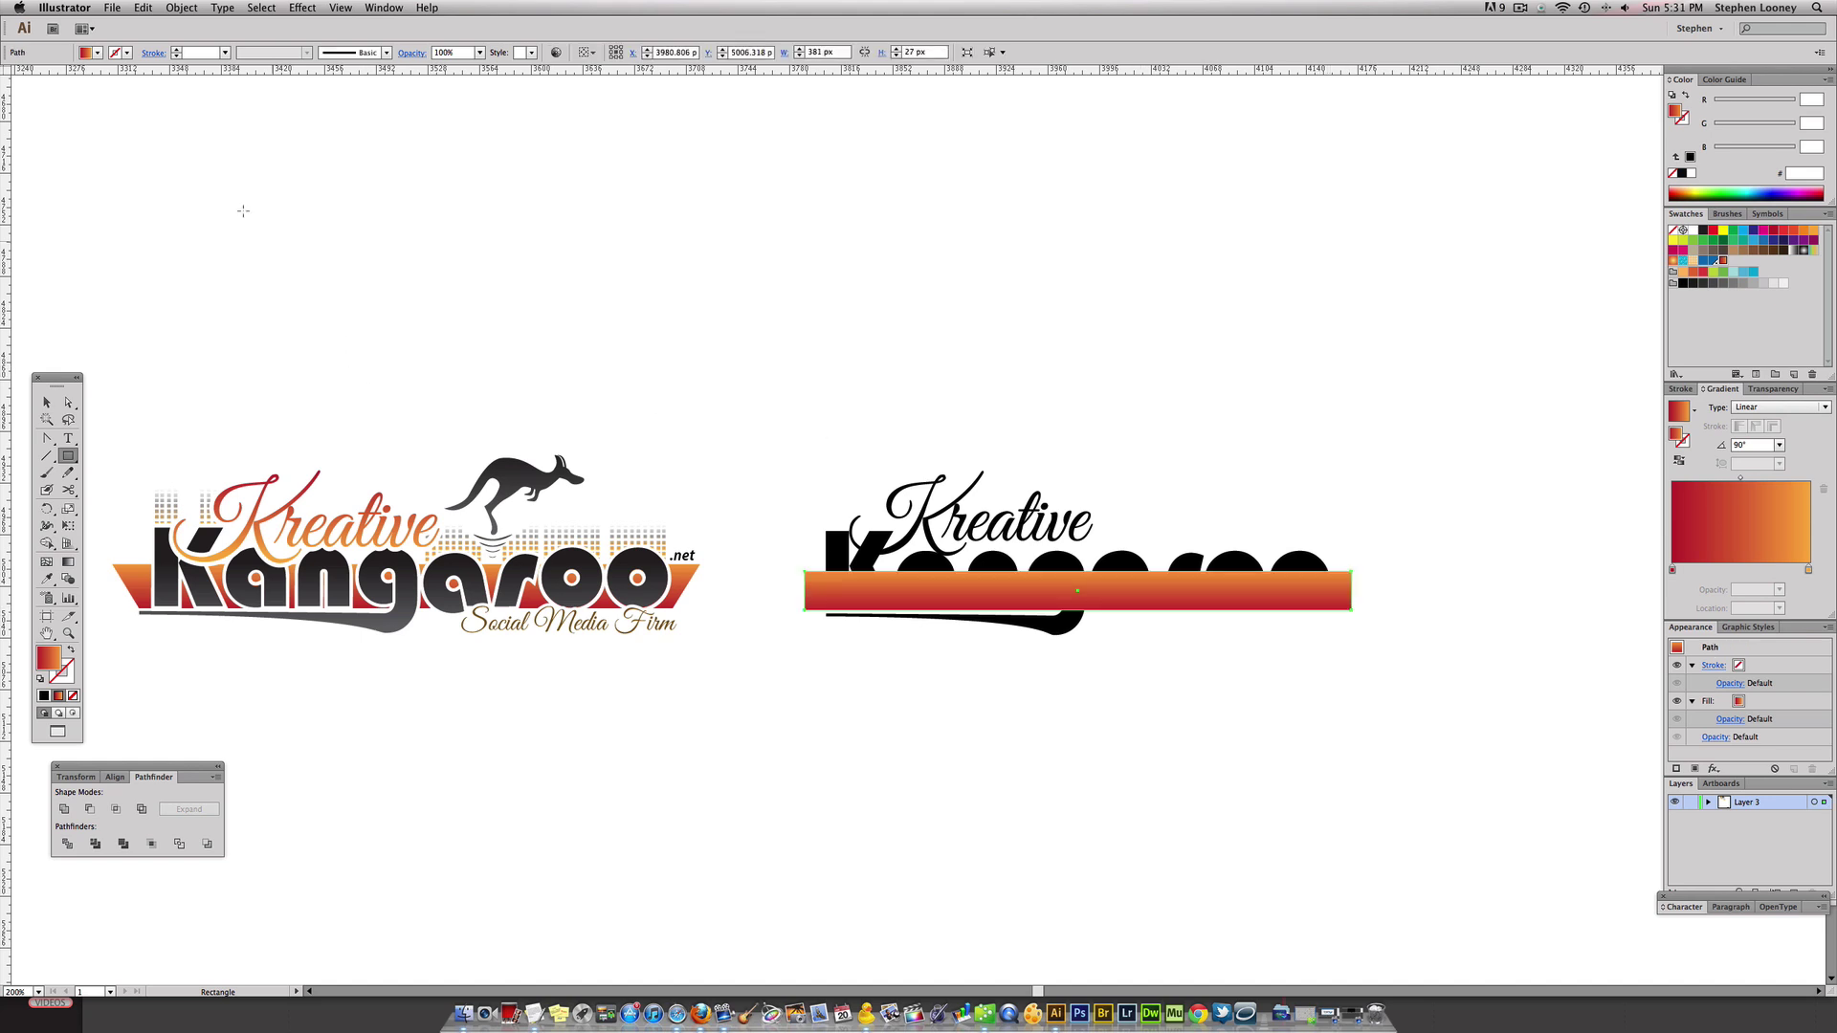
left_click(170, 6)
mouse_move(240, 59)
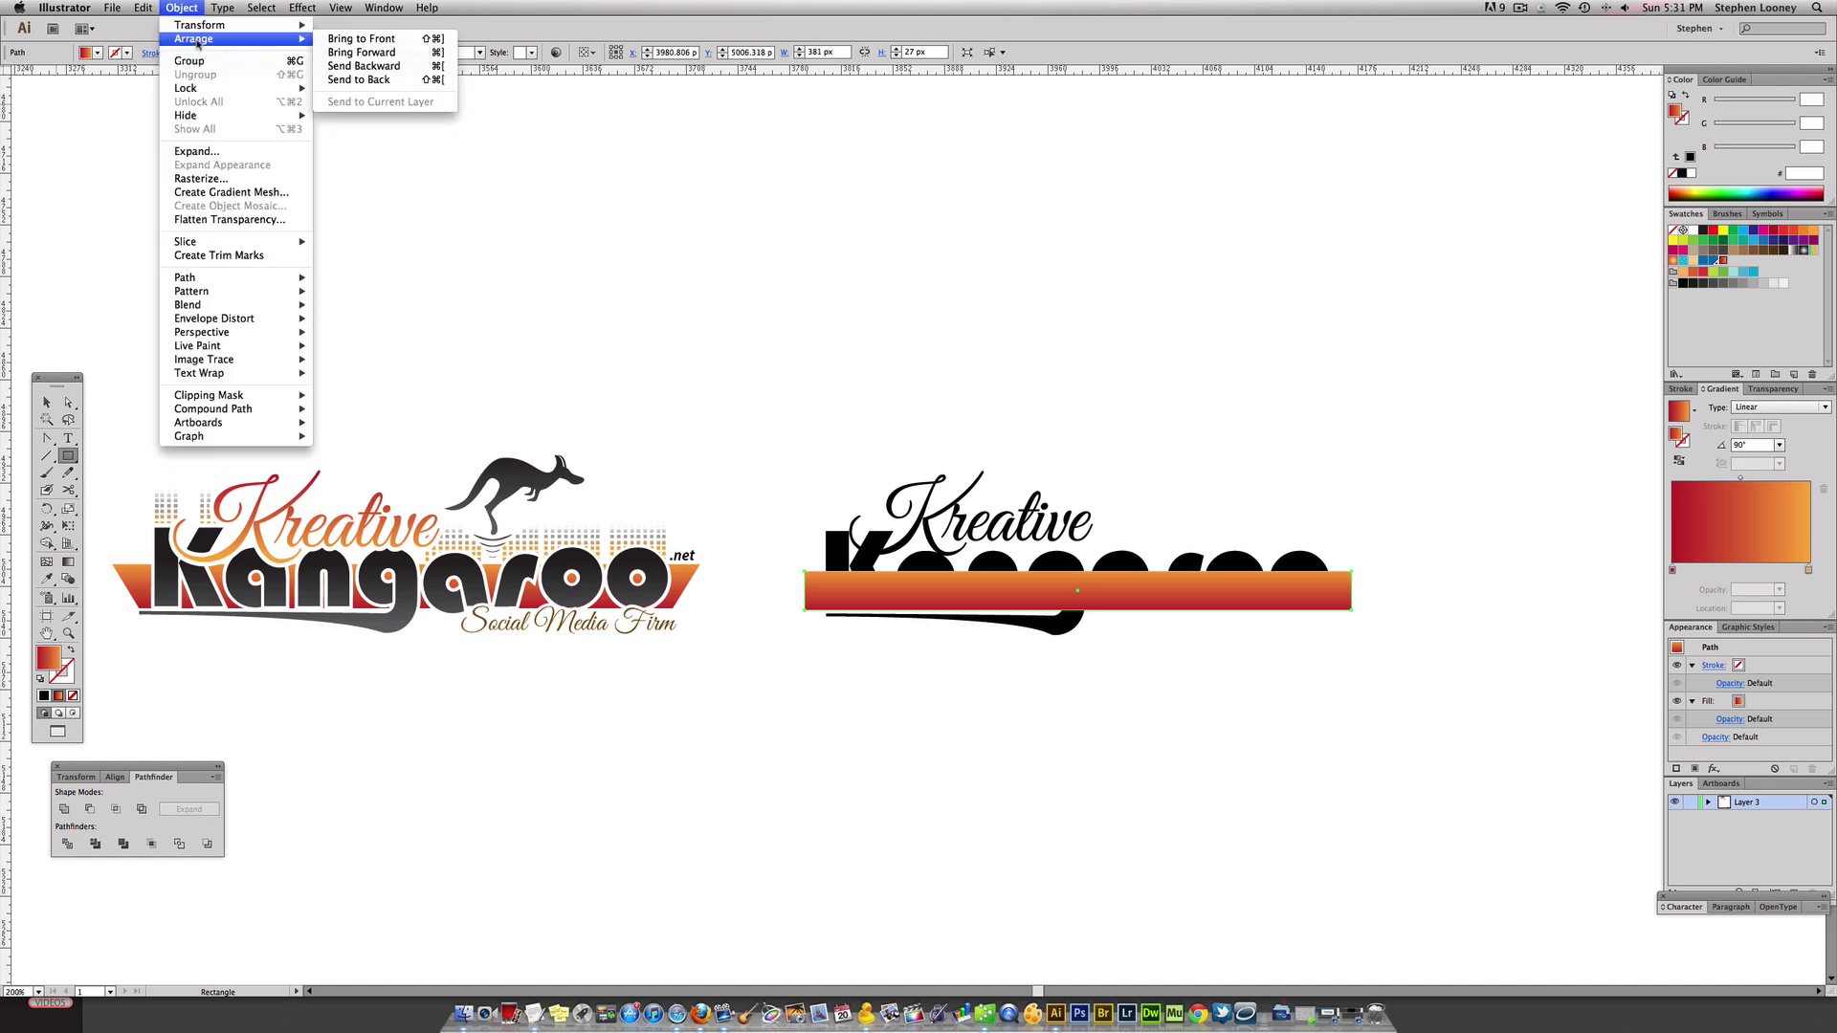
left_click(380, 79)
Move the gradient bar's two upper corners outward so both ends slant like those in the reference logo
left_click(68, 402)
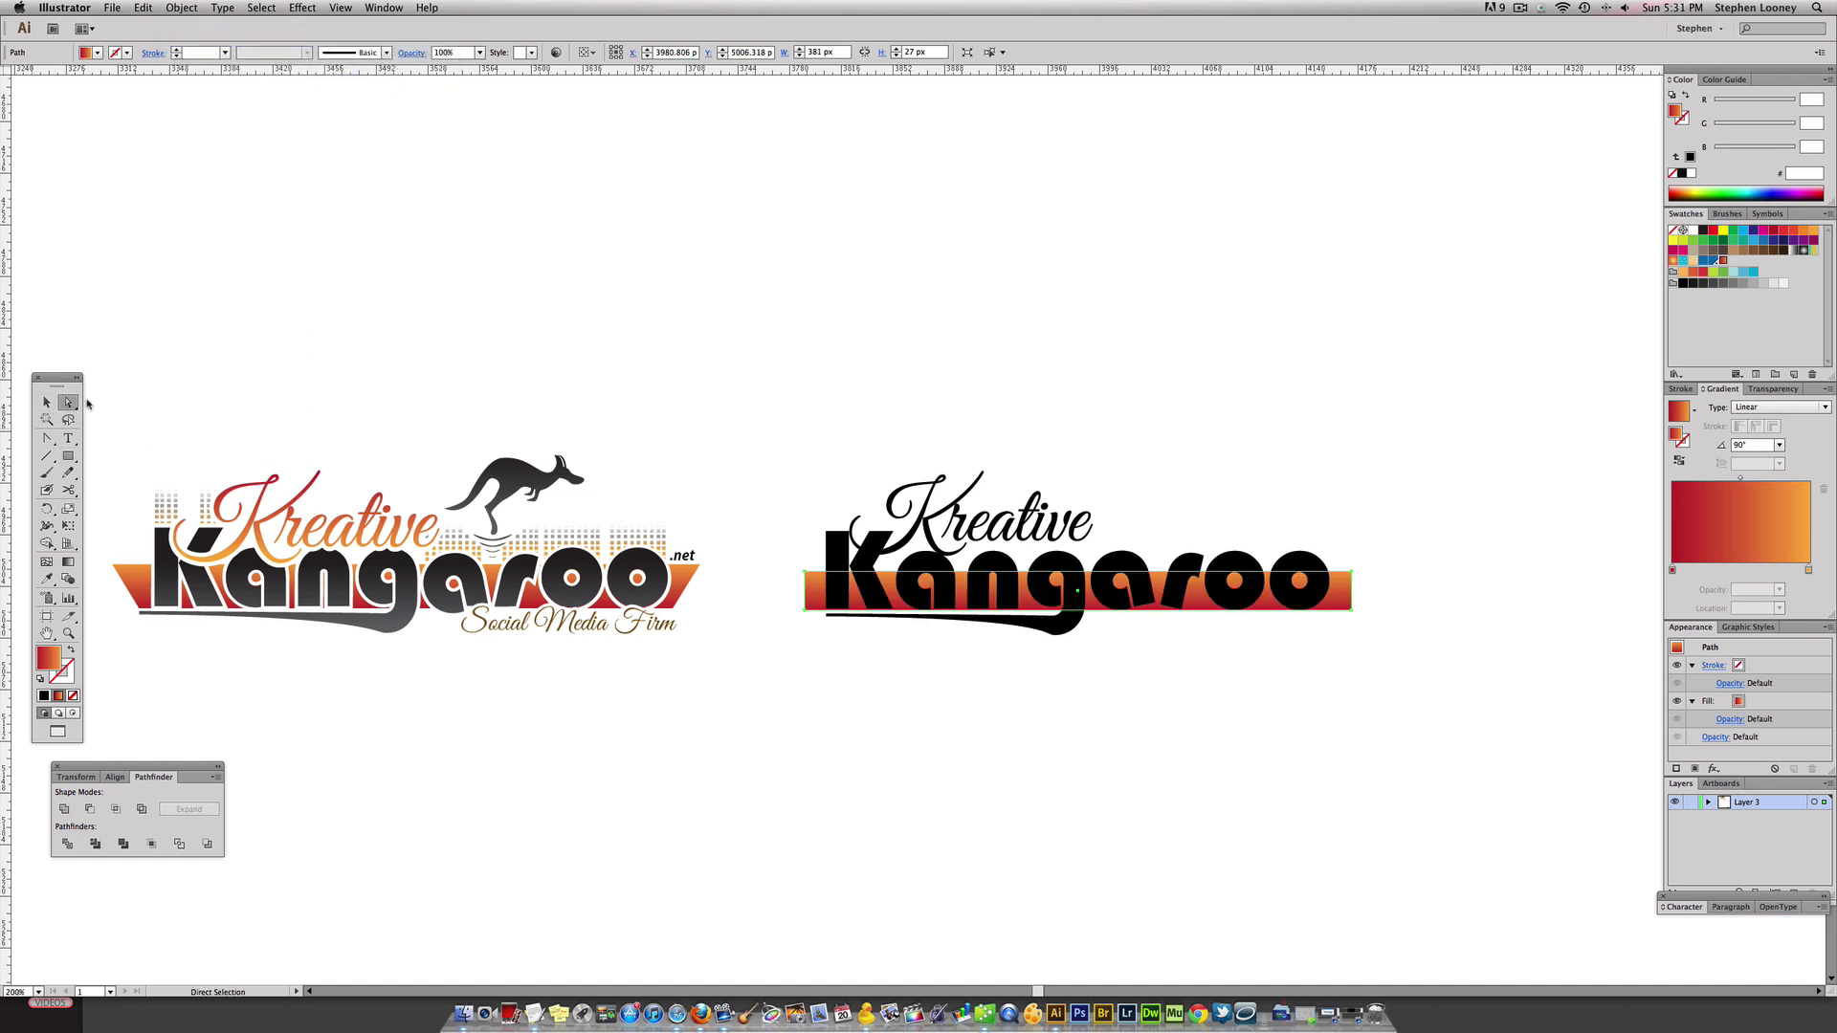
left_click_drag(796, 563, 877, 594)
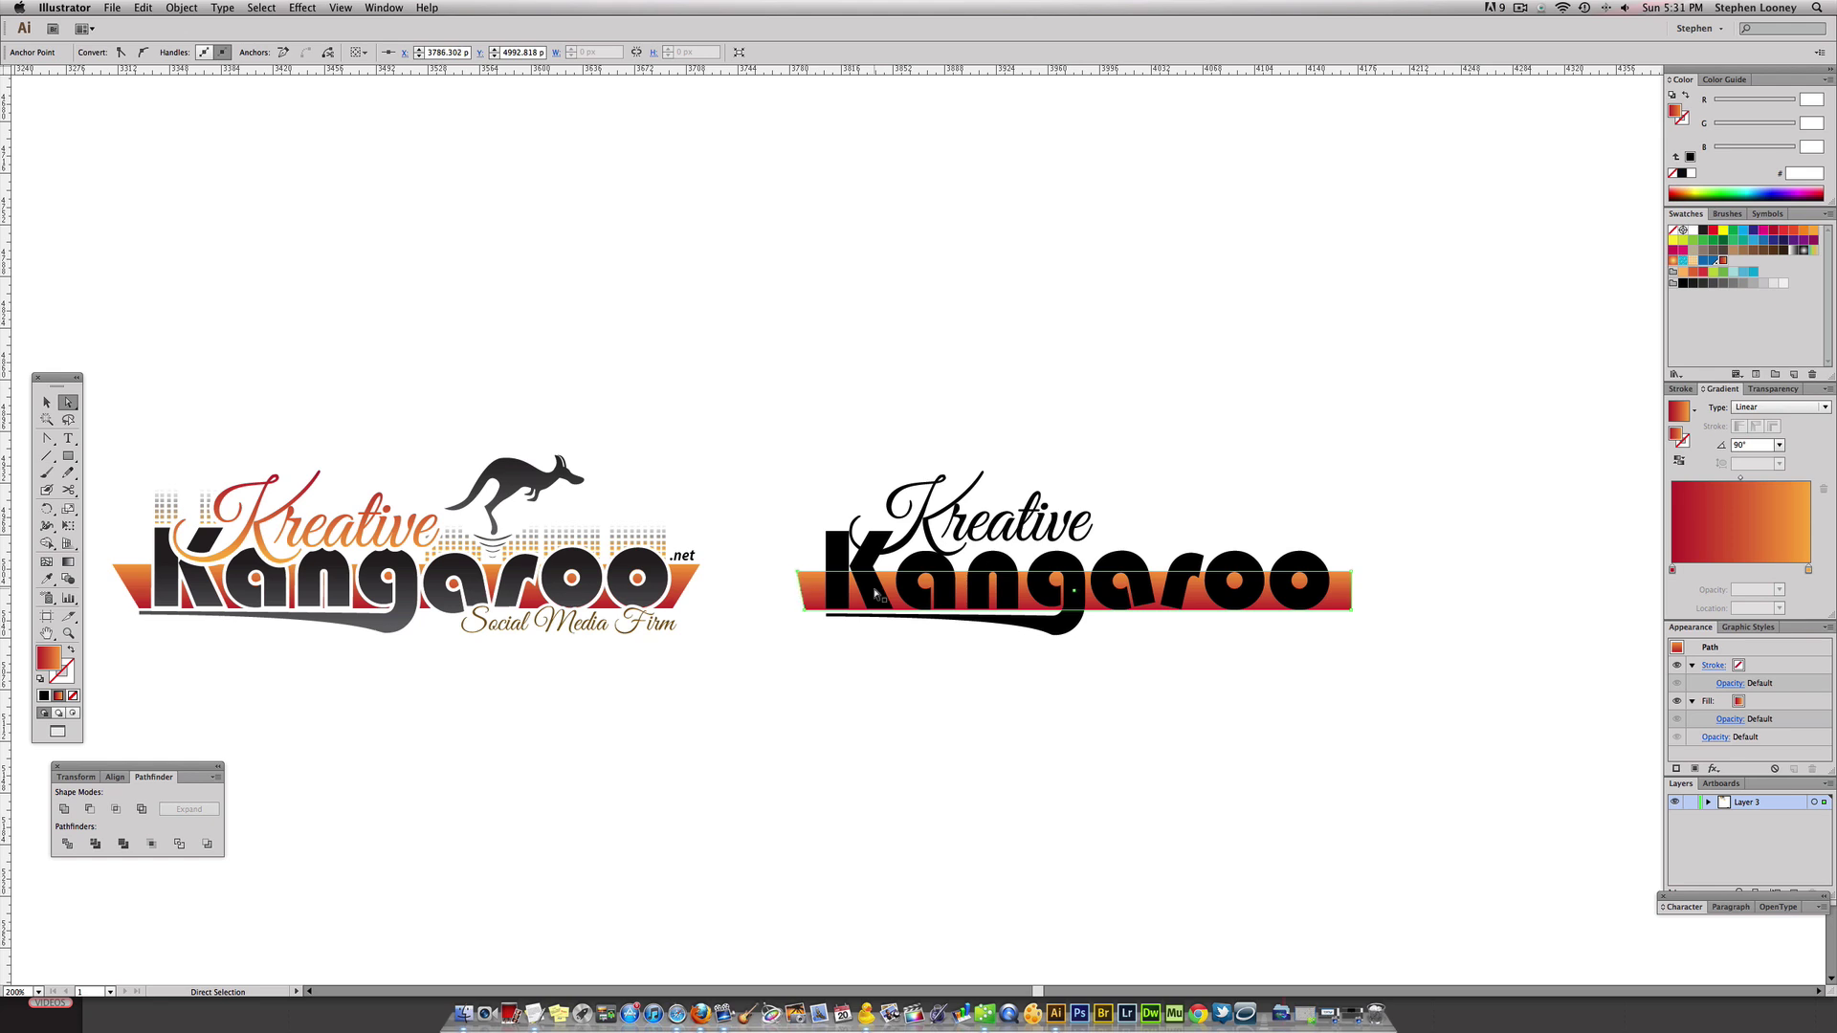
key("Left")
key("Left")
key("Right")
key("Right")
left_click(1373, 412)
left_click(46, 403)
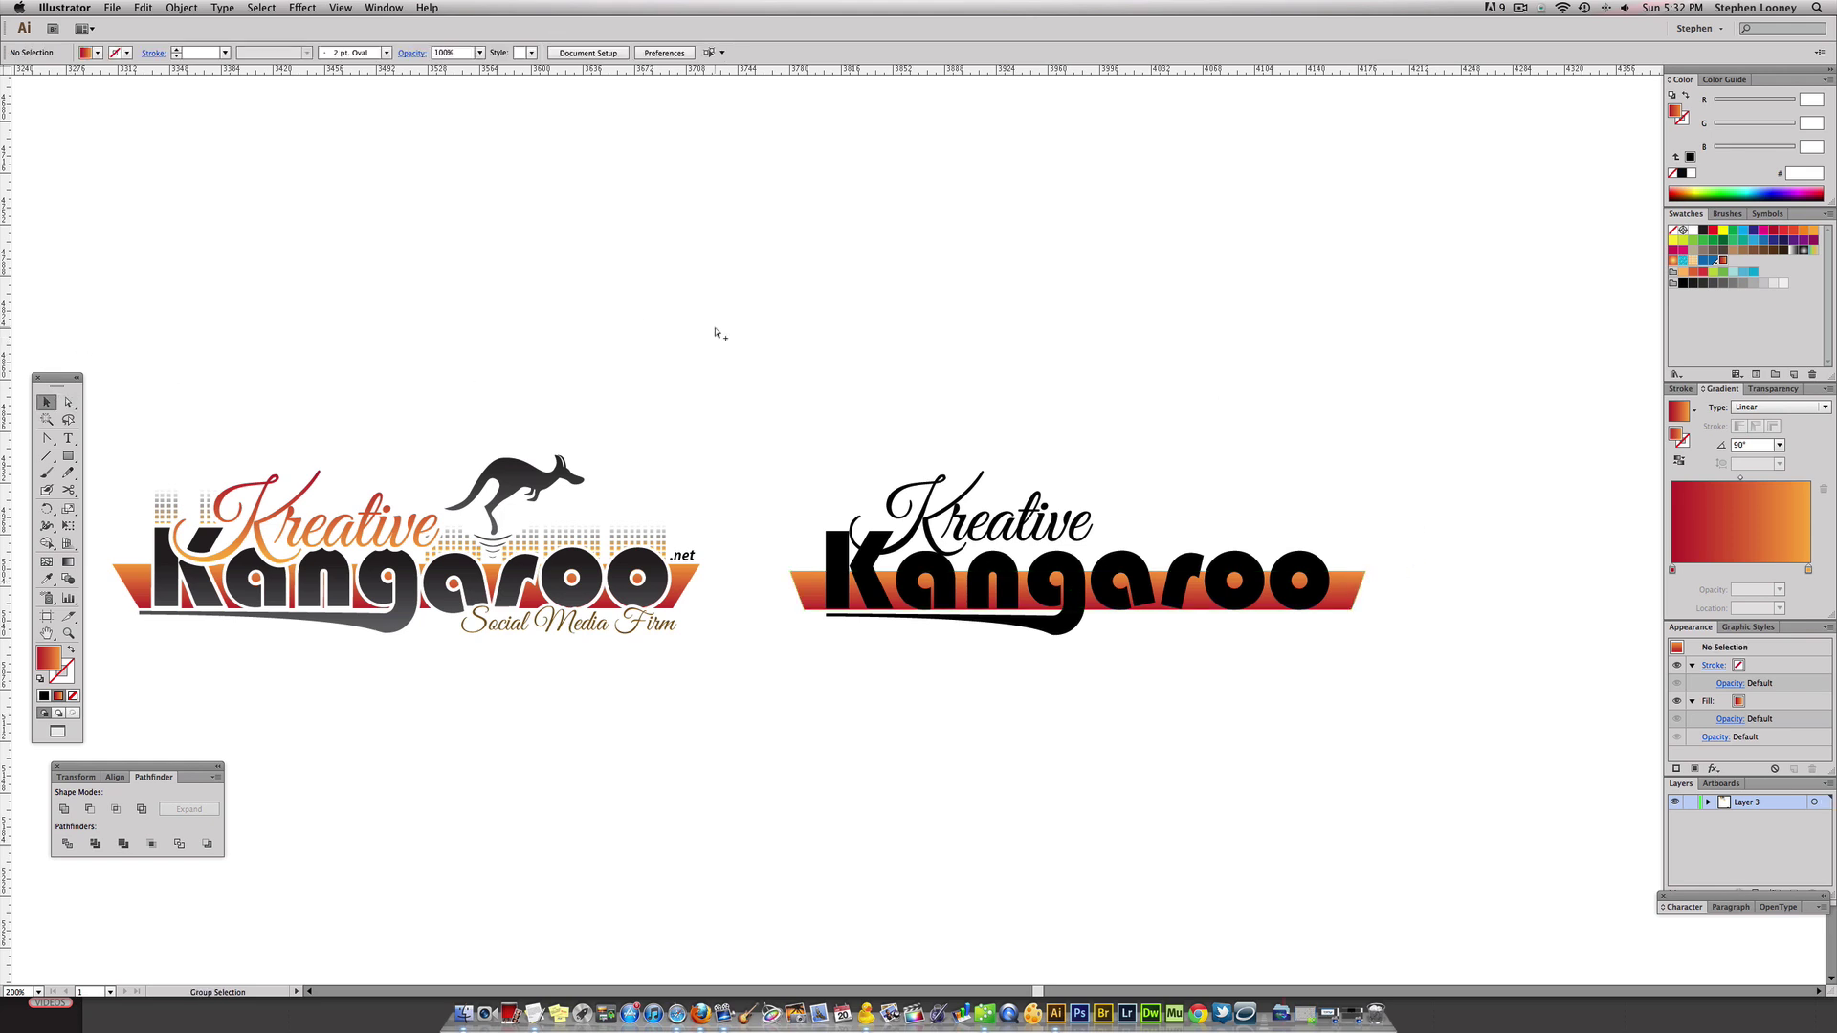
Select the Kangaroo lettering group, try moving it down off the gradient bar, and undo the move
left_click(1345, 606)
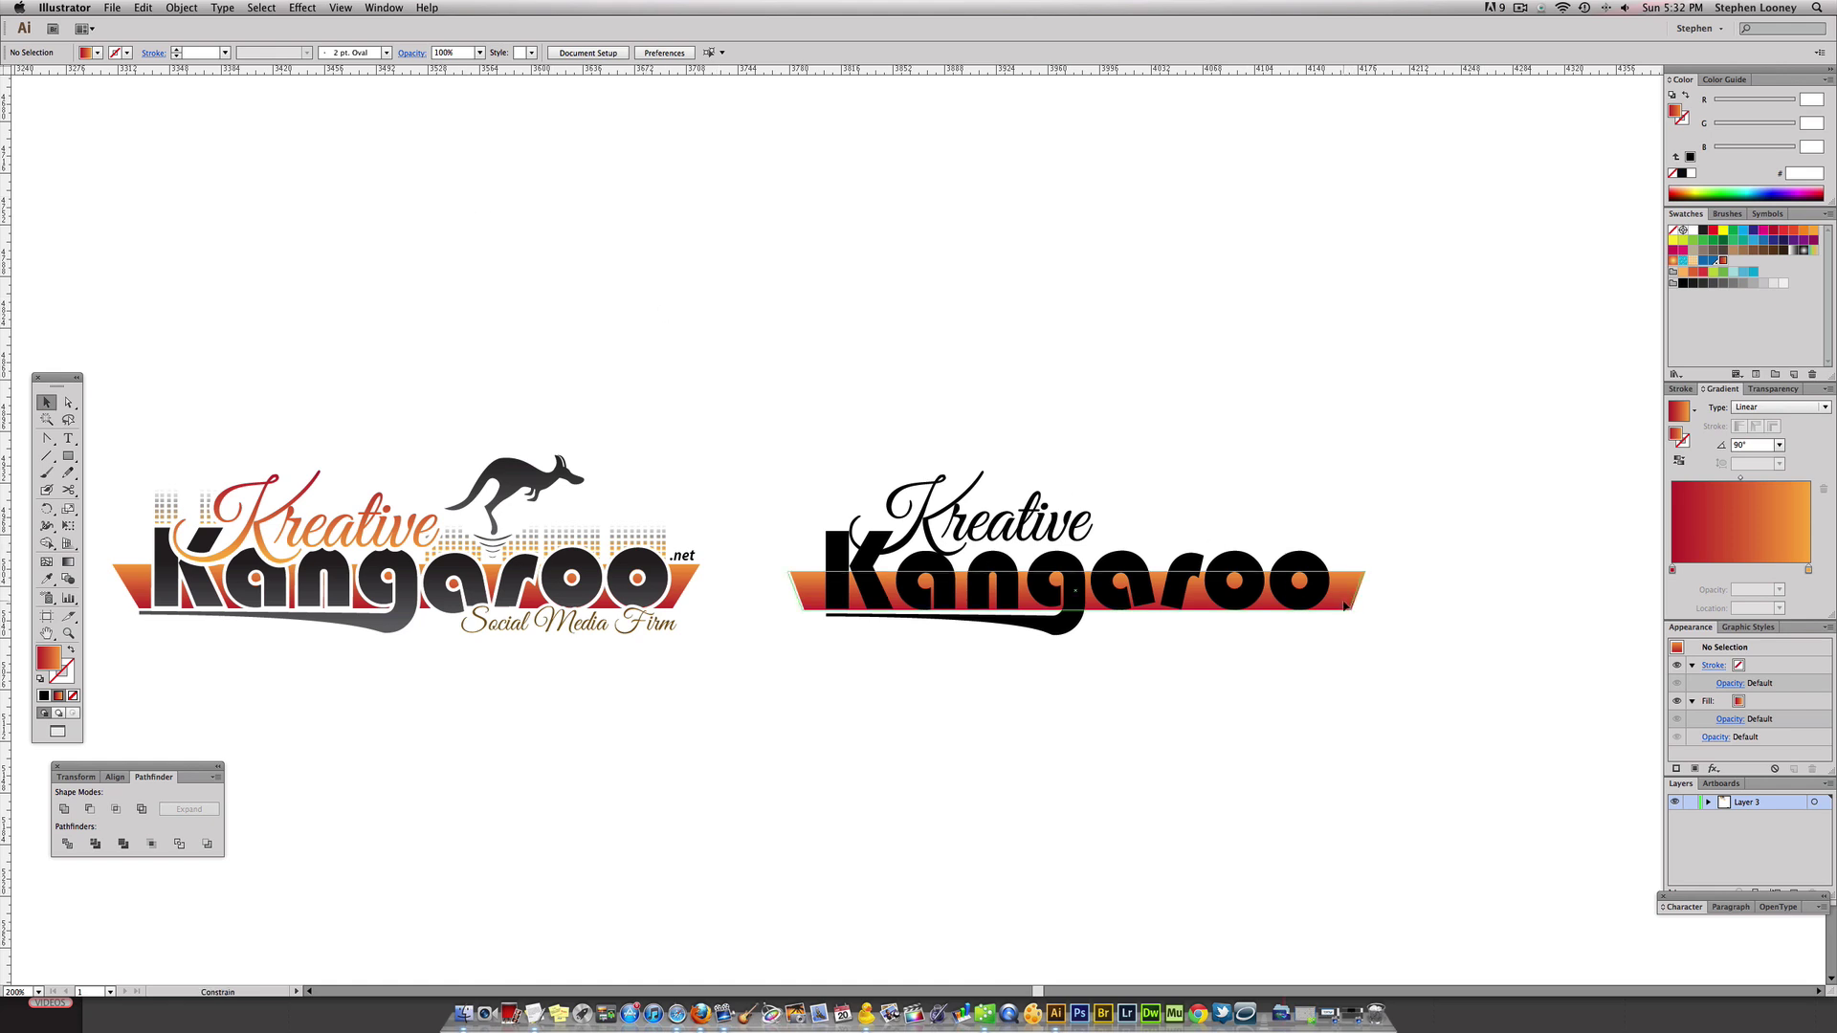
left_click(1185, 594)
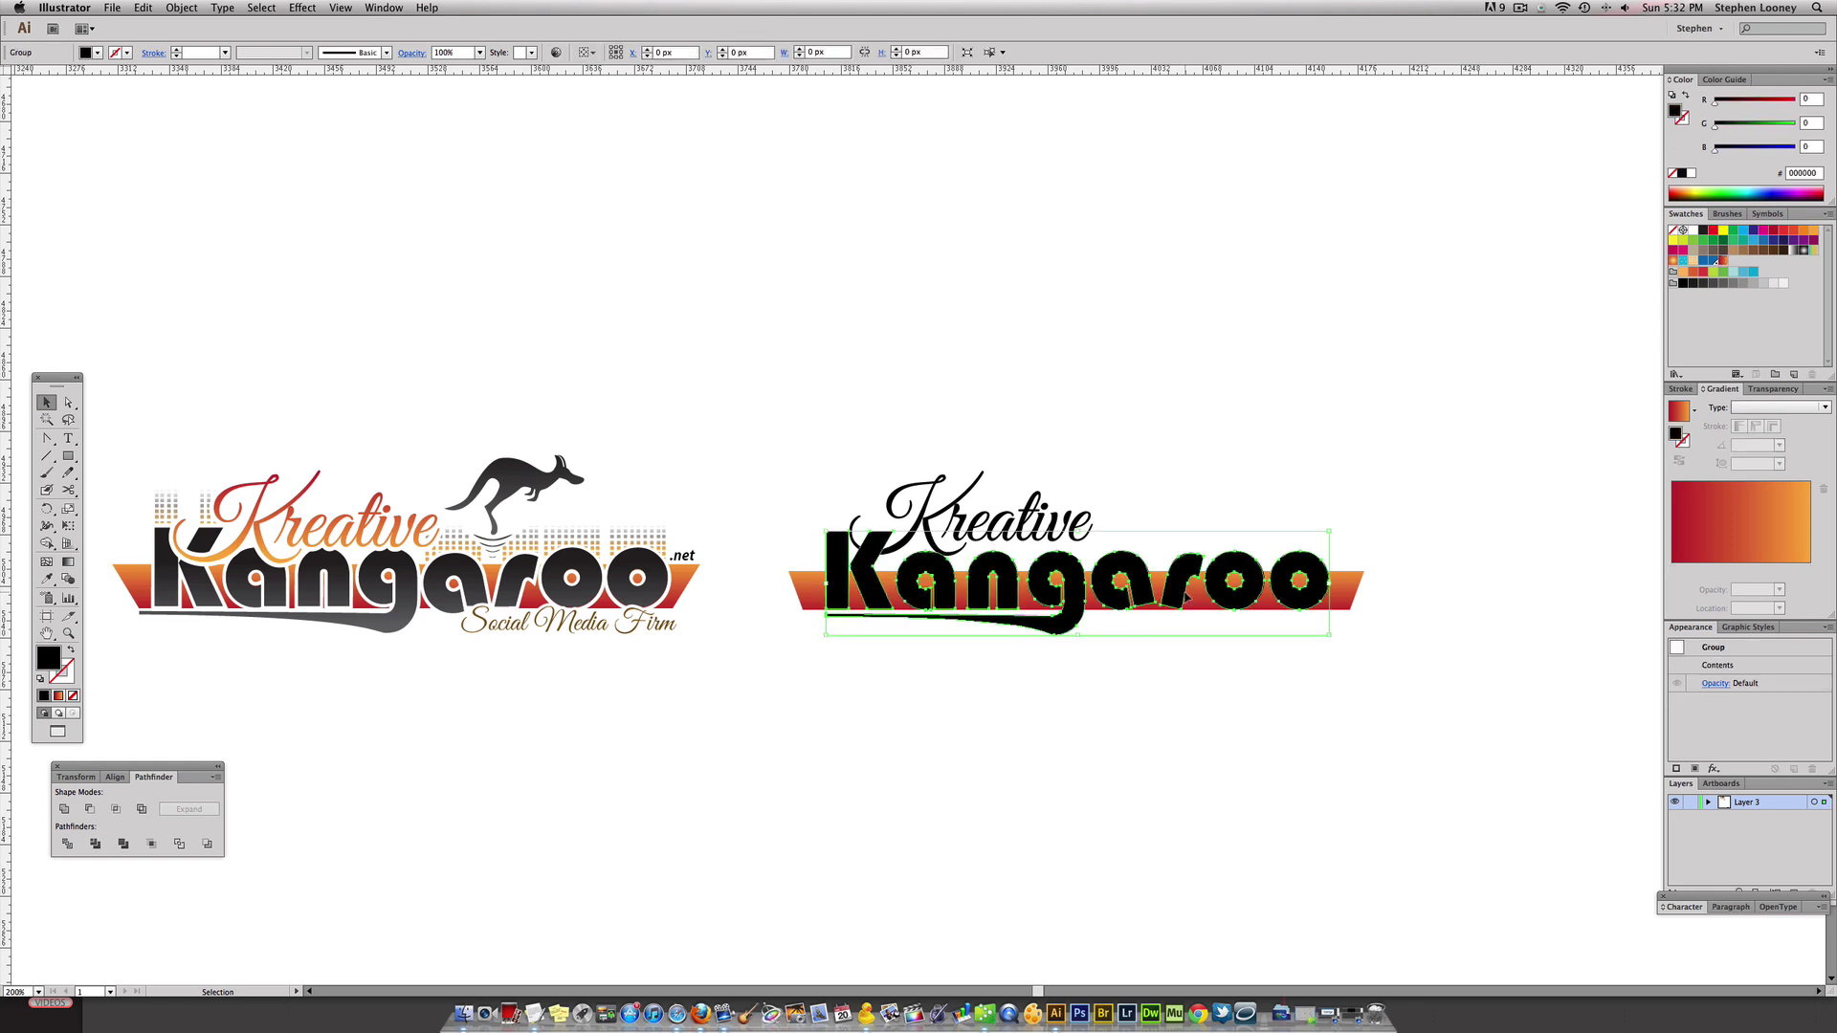
key("super+shift+a")
left_click_drag(1175, 576, 1169, 659)
key("super+z")
key("a")
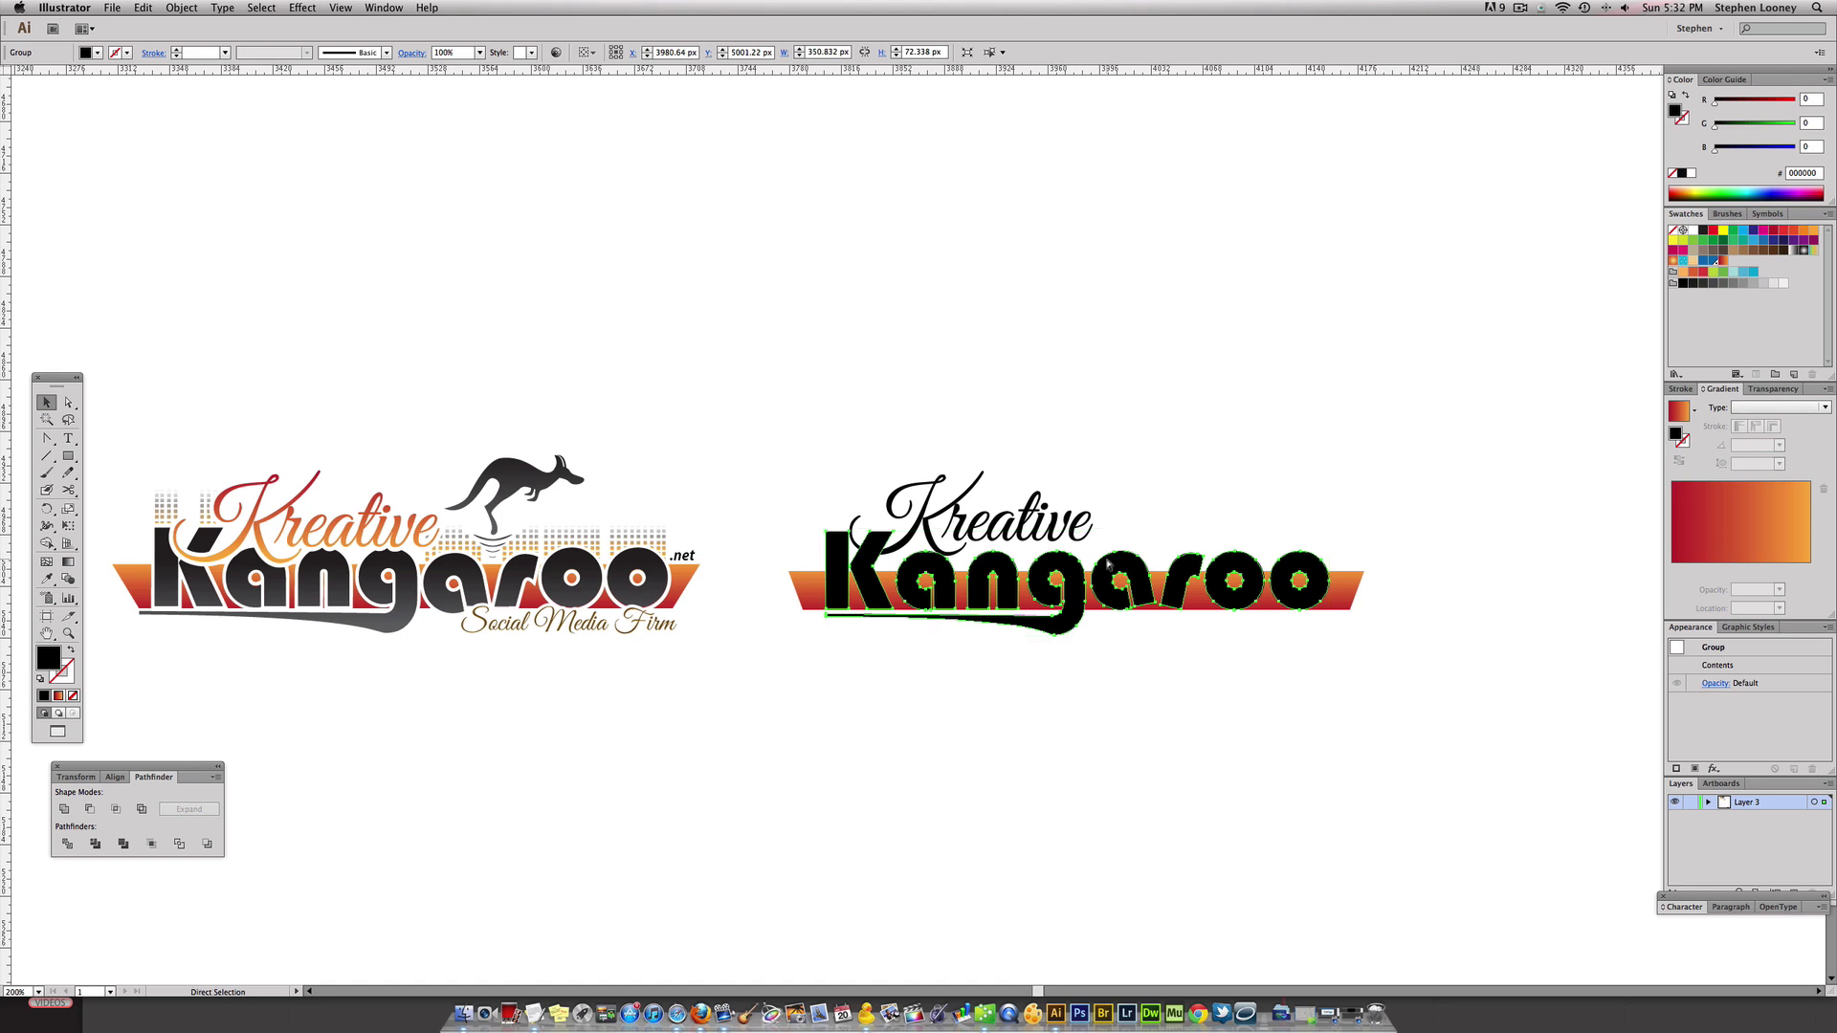
key("v")
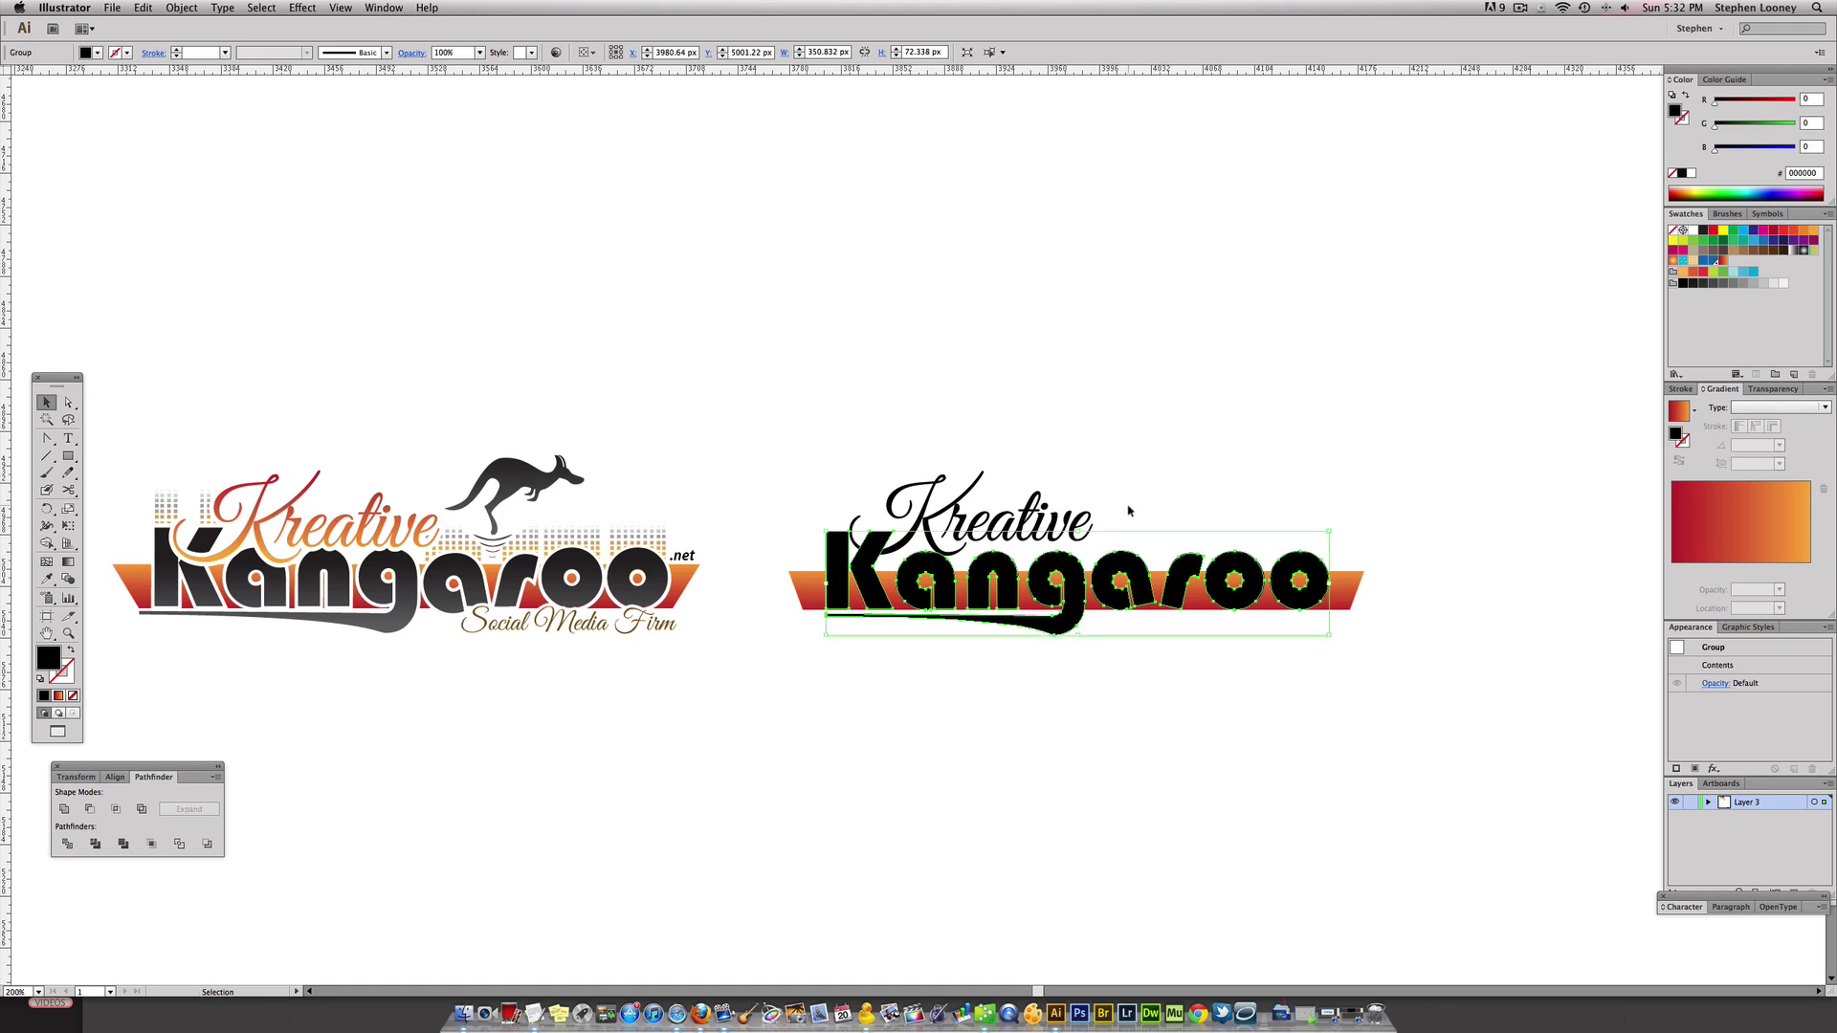
Paste a copy of the Kangaroo lettering directly behind the original lettering
left_click(182, 8)
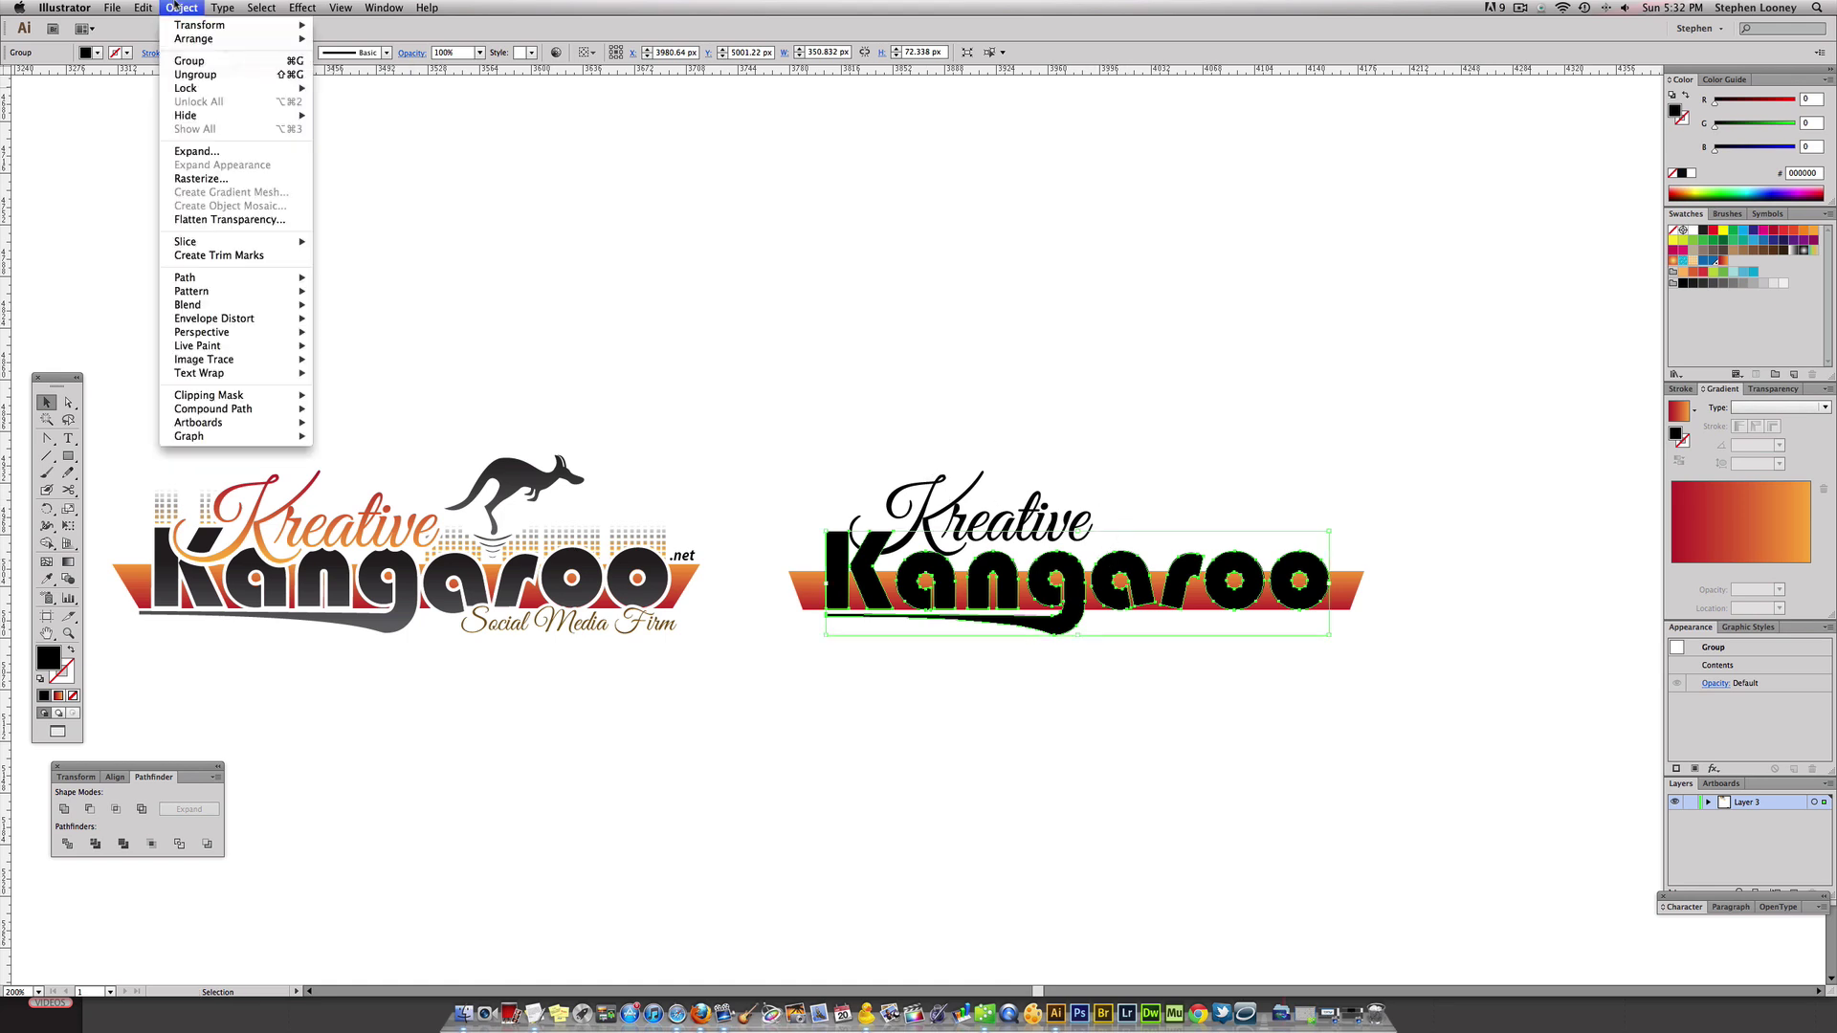
mouse_move(130, 6)
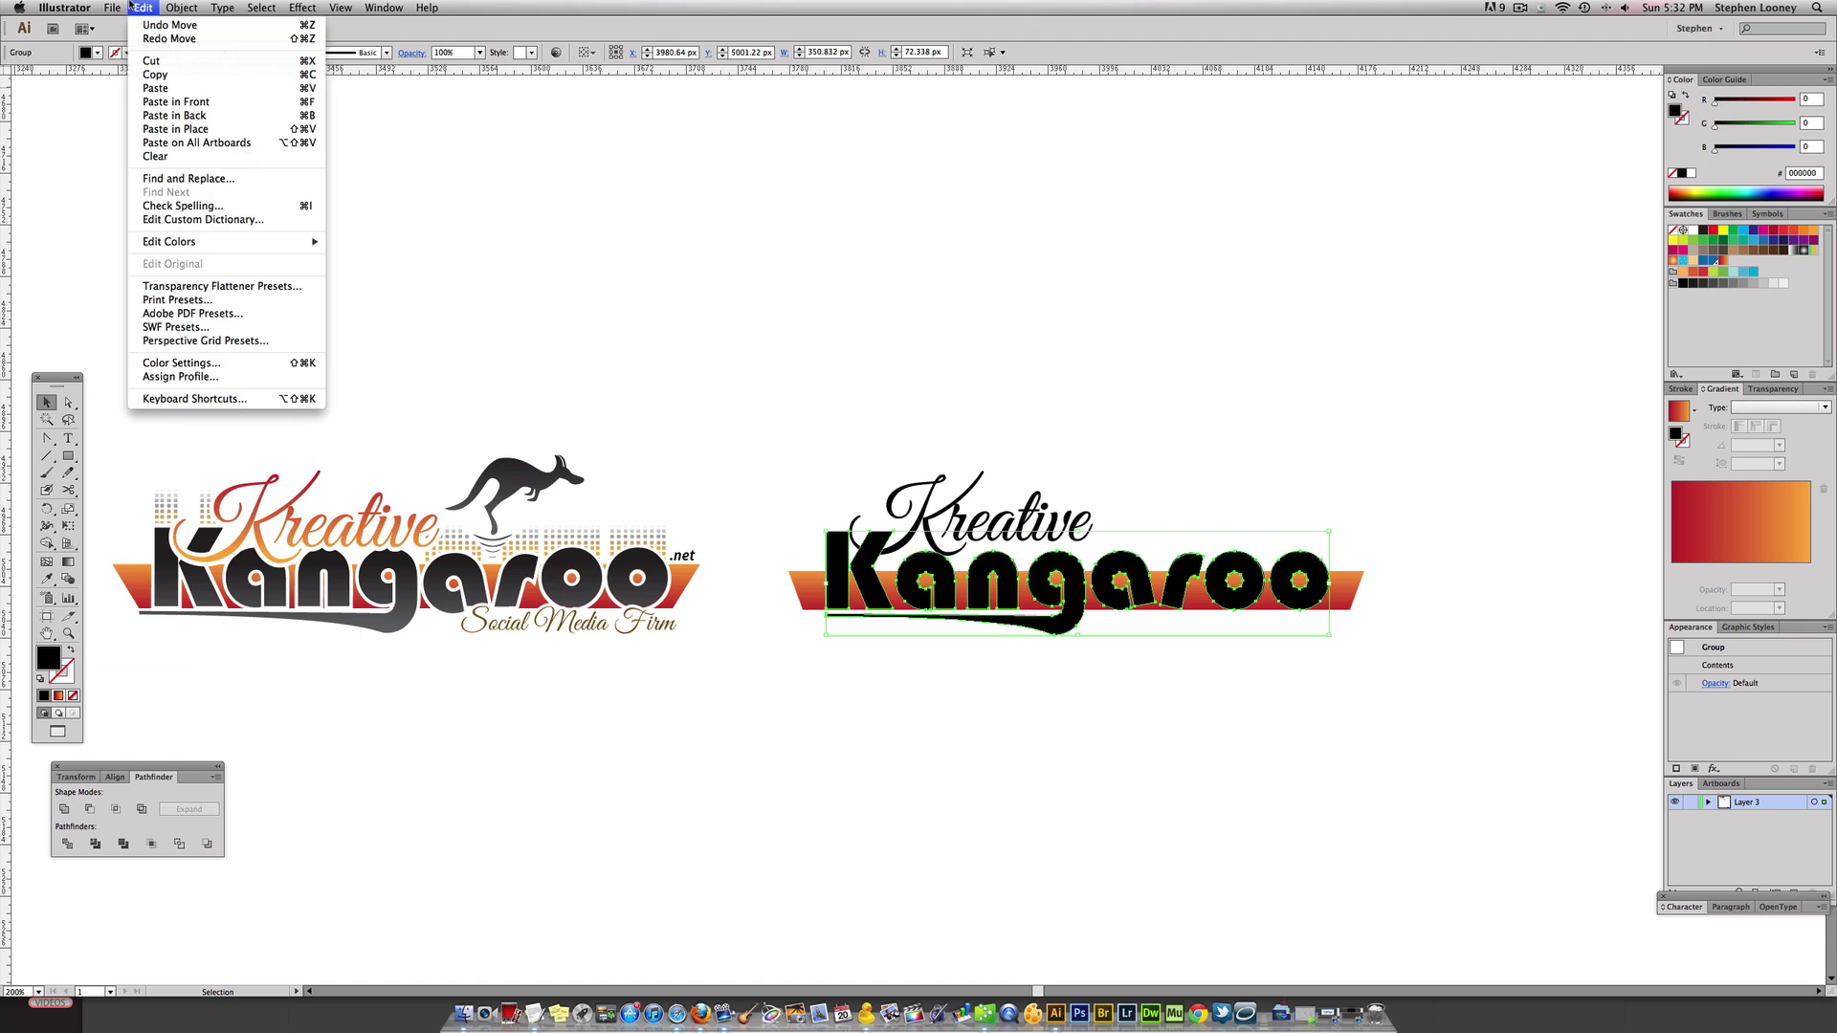
left_click(183, 116)
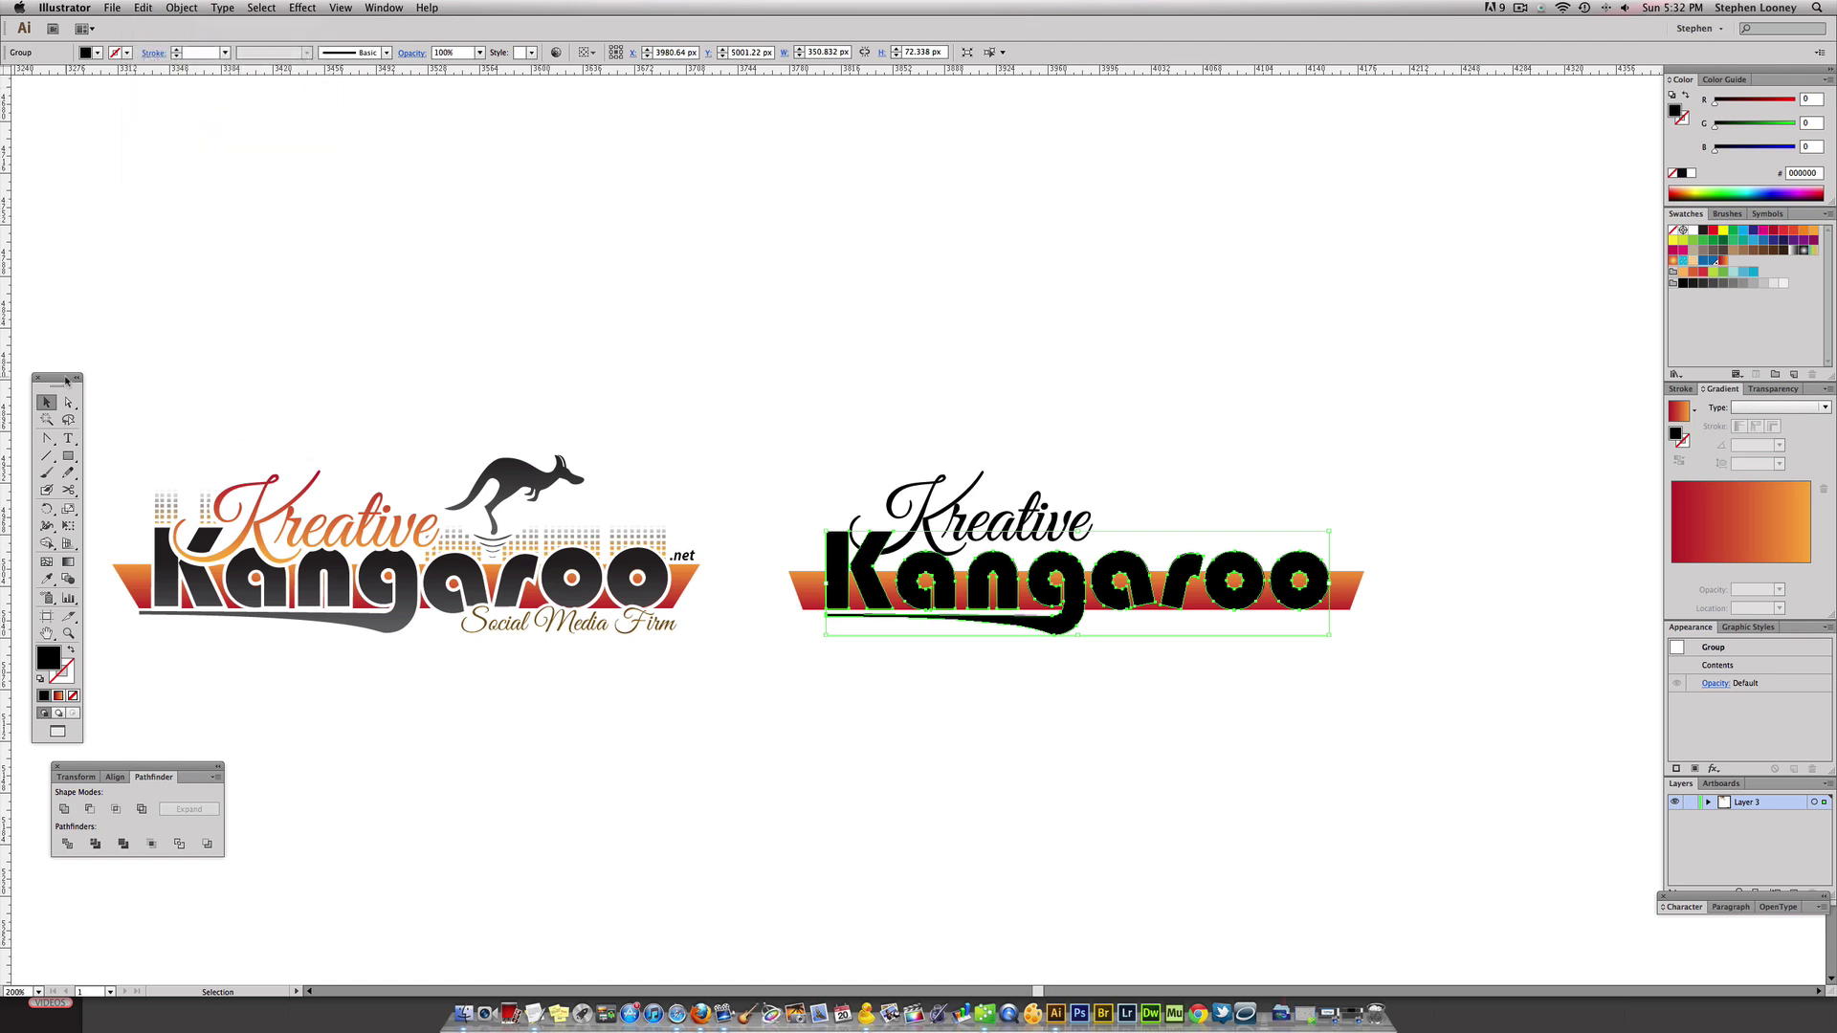
Give the rear copy of the Kangaroo lettering a white stroke with a weight of 5 pt
left_click(56, 677)
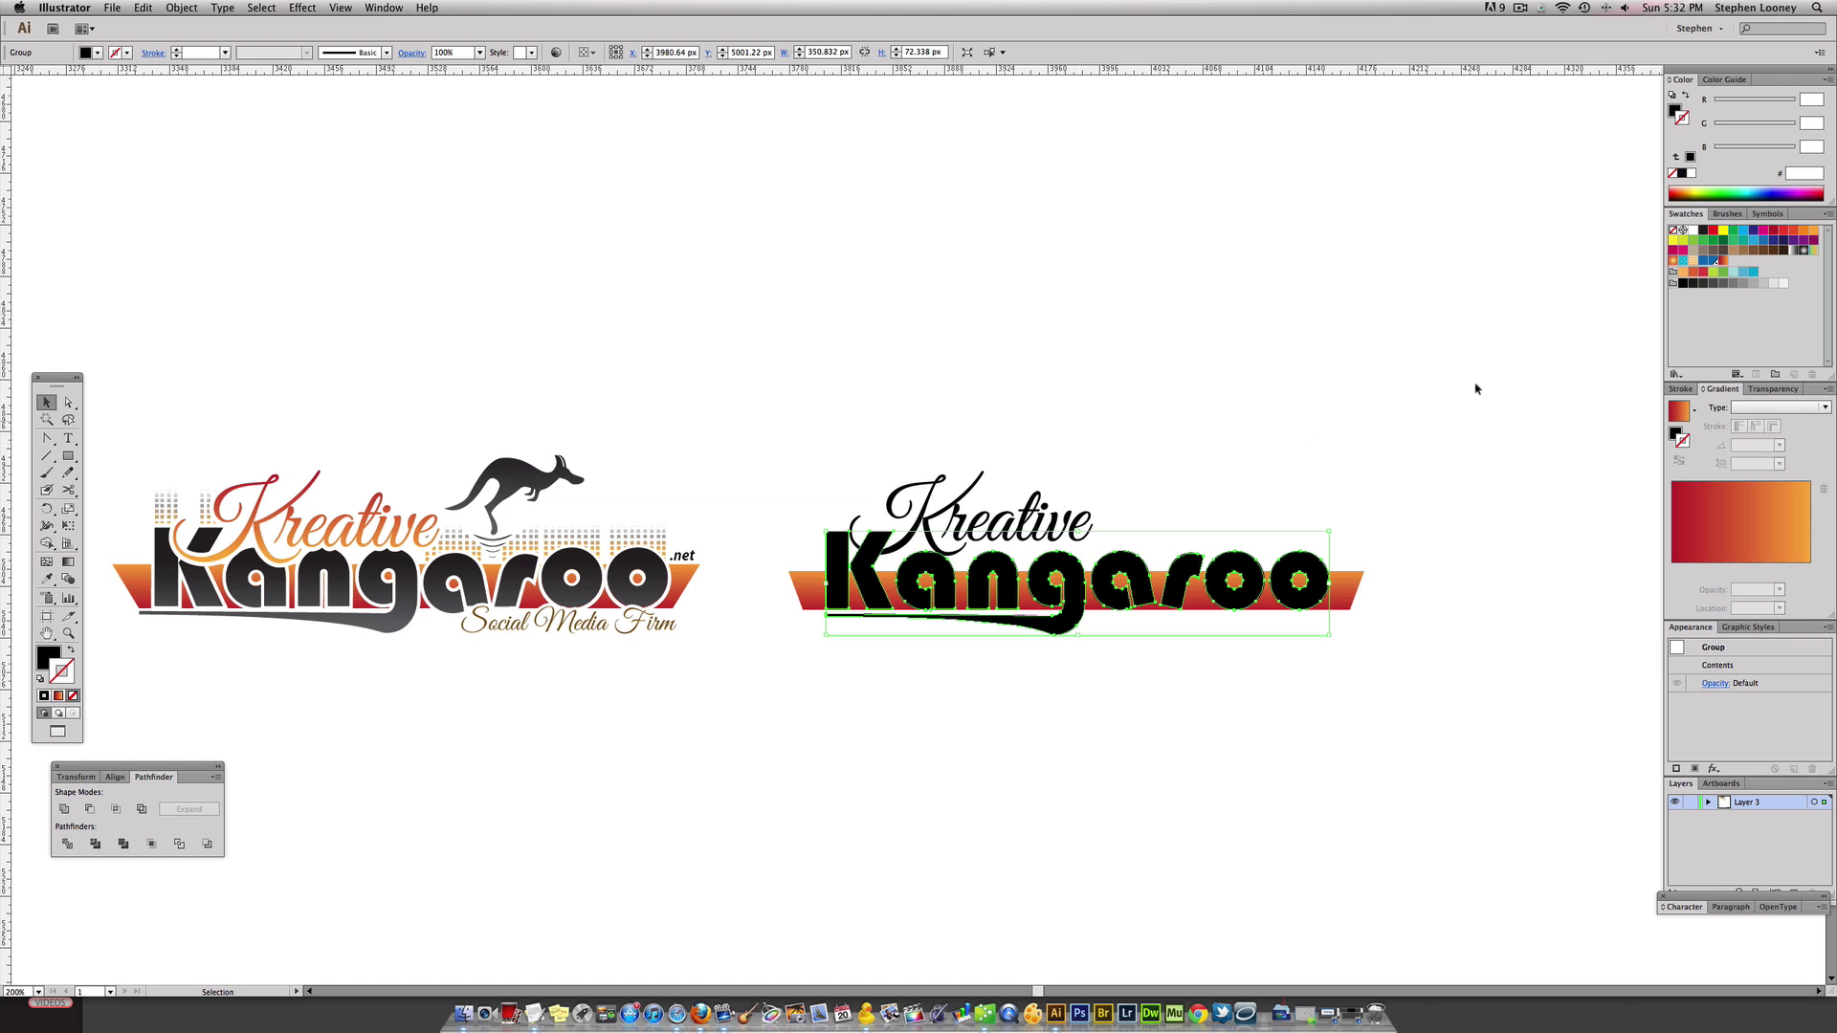
left_click(1694, 231)
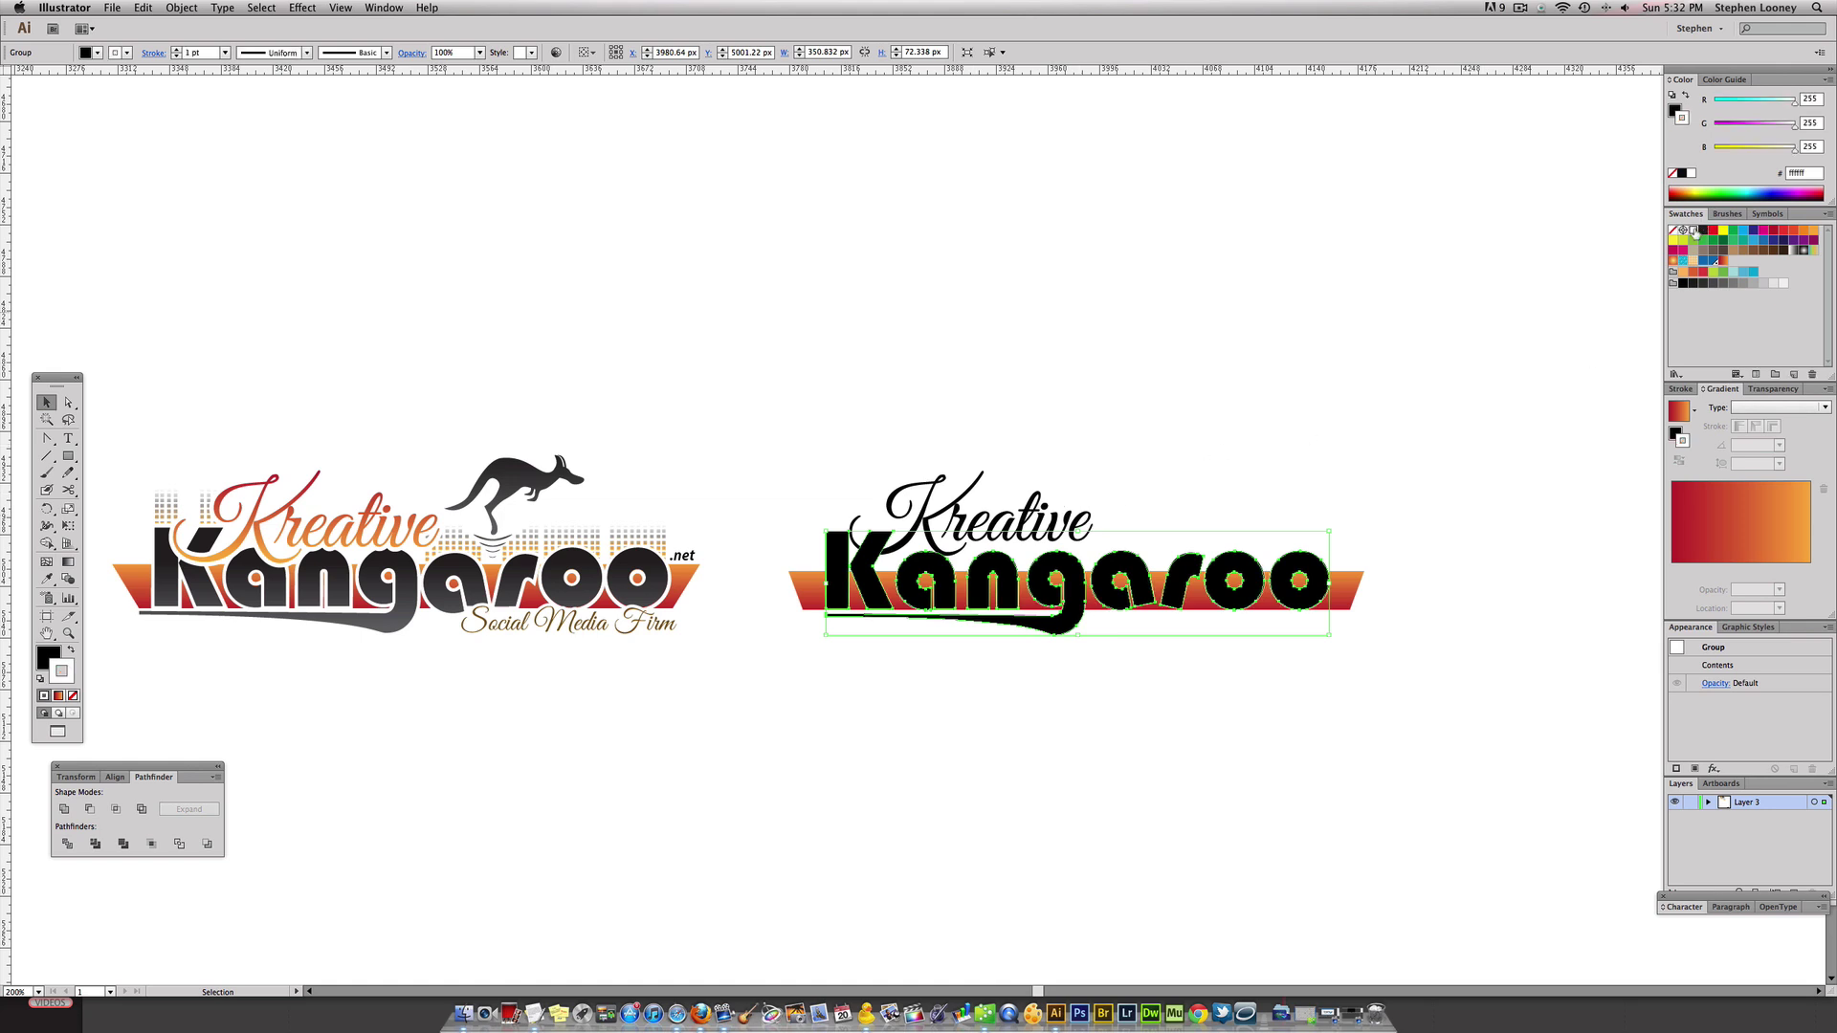
left_click(1684, 389)
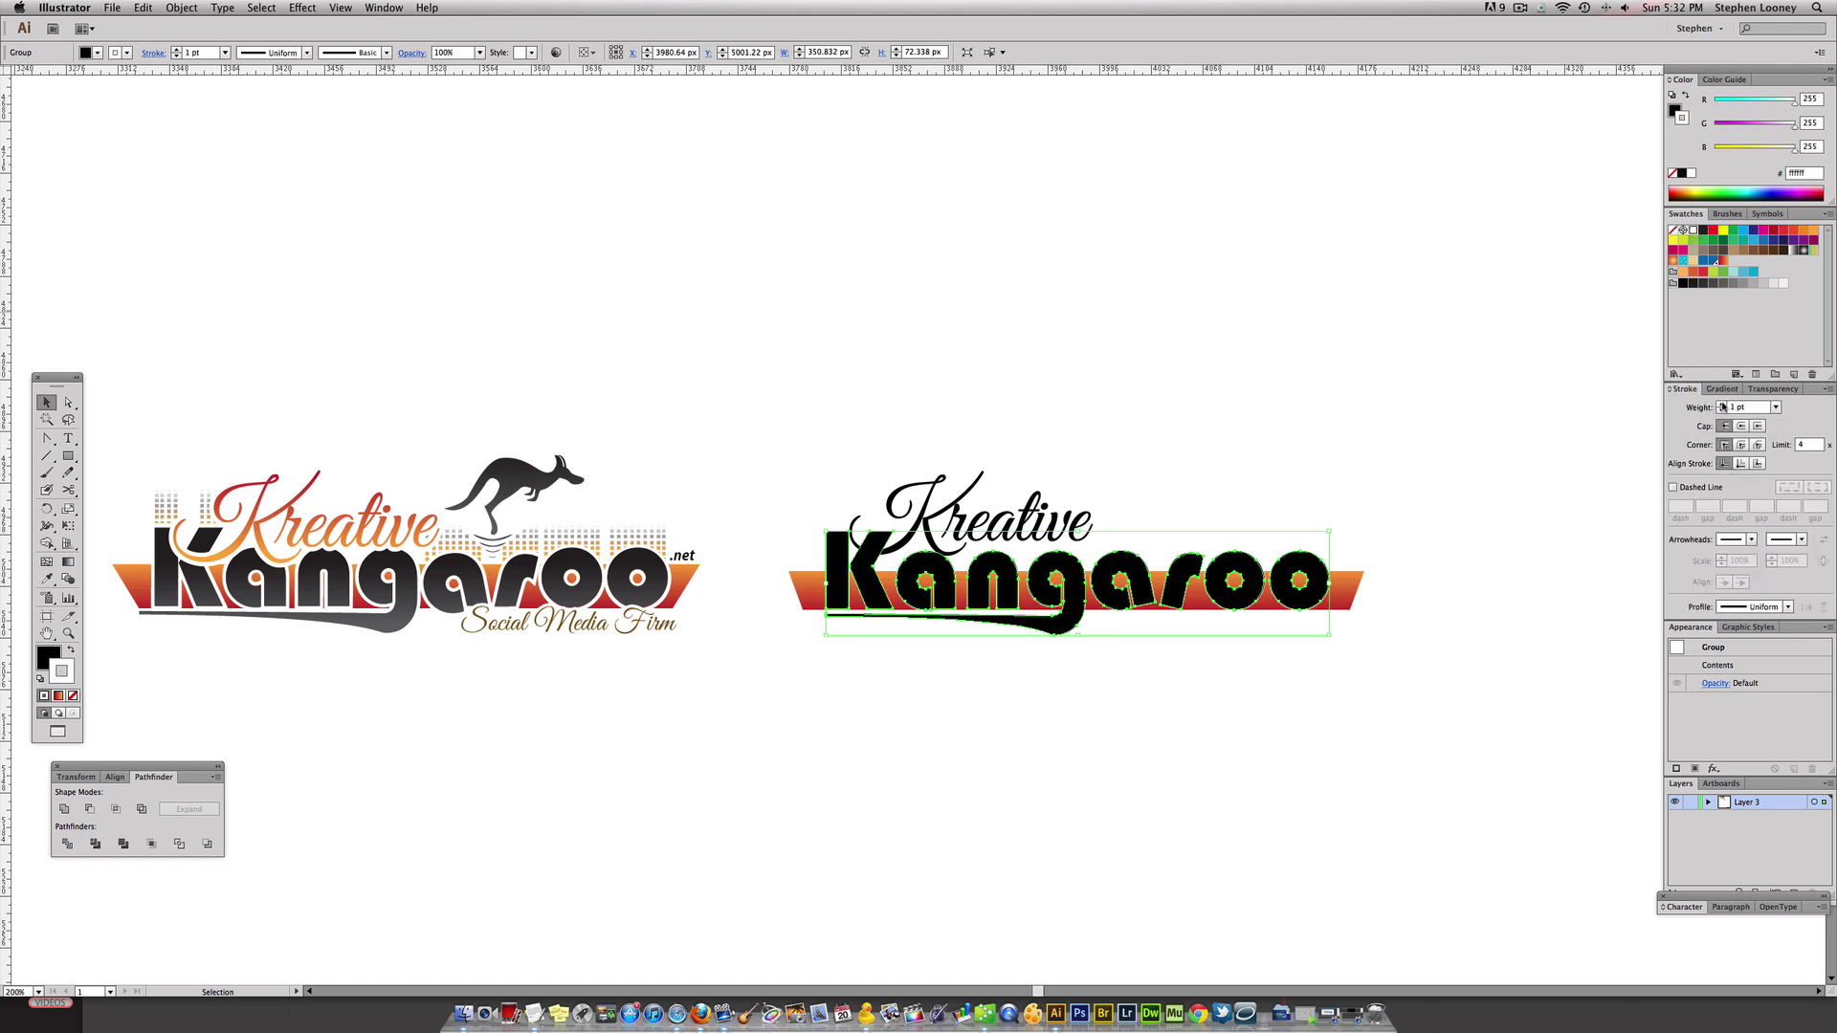
left_click(1721, 405)
left_click(1722, 405)
left_click(1721, 405)
left_click(1722, 405)
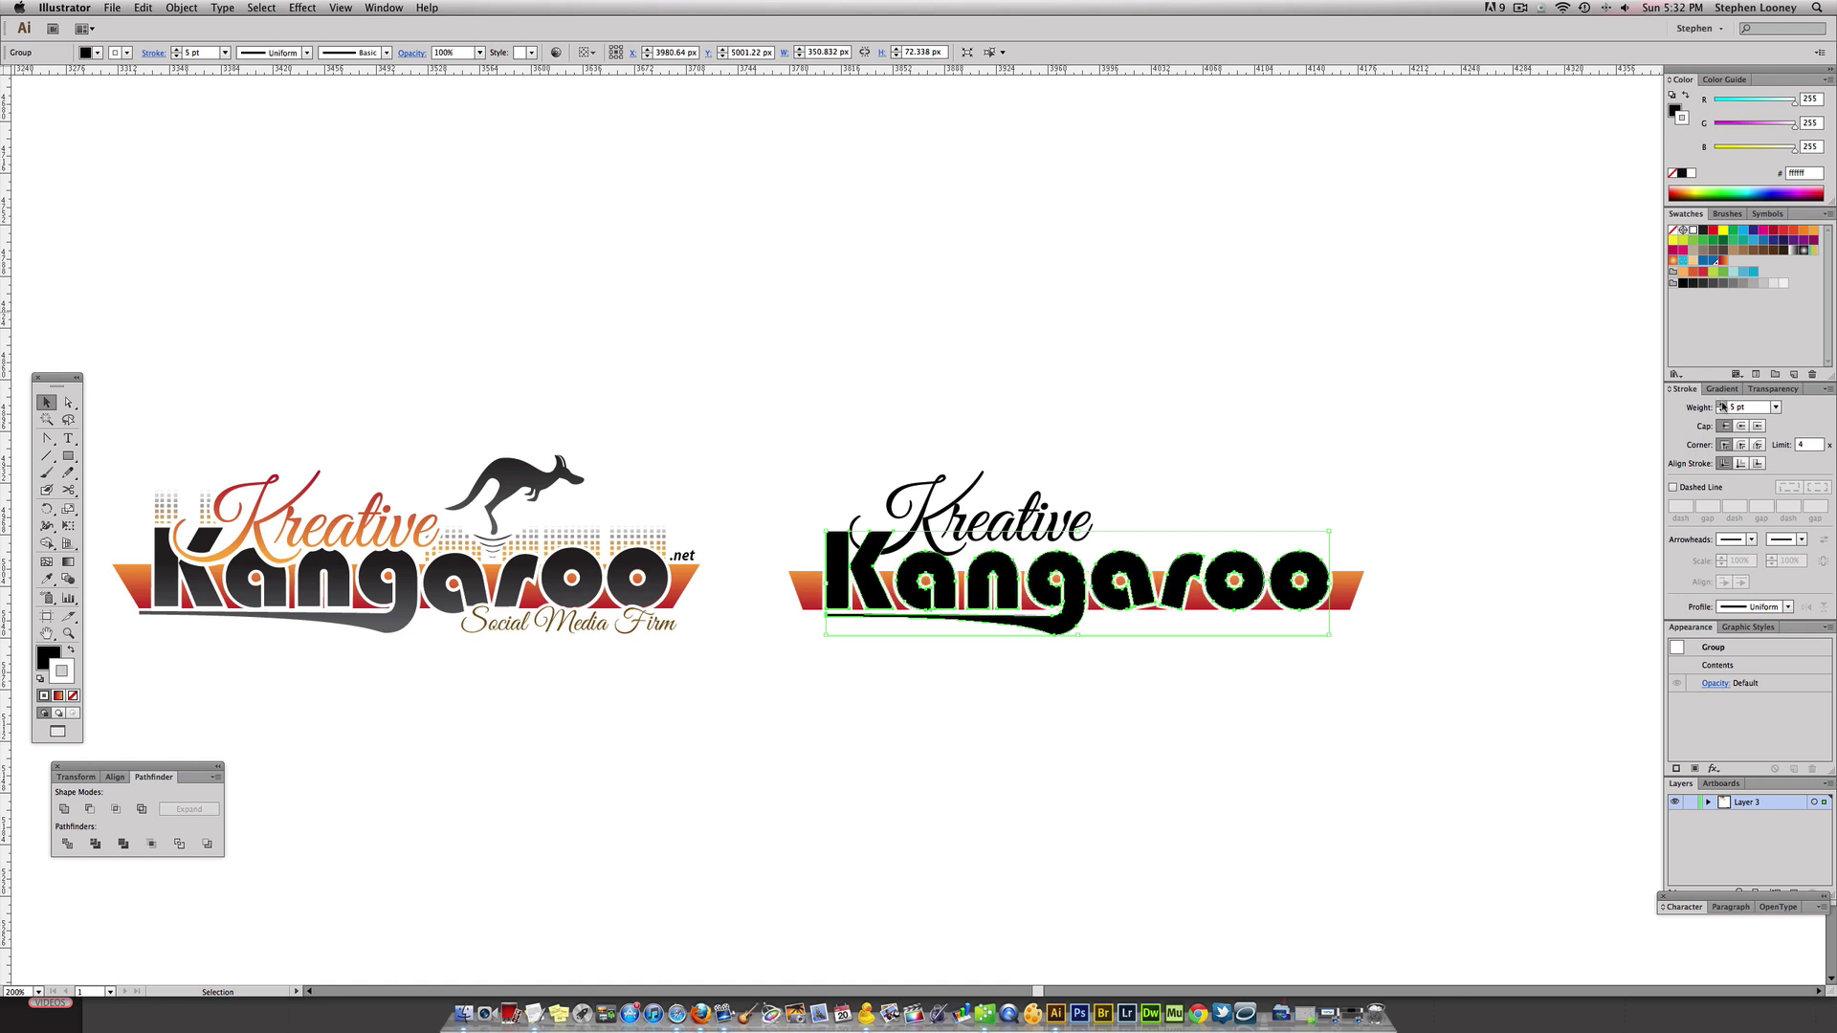
left_click(1721, 404)
left_click(1722, 405)
left_click(1721, 405)
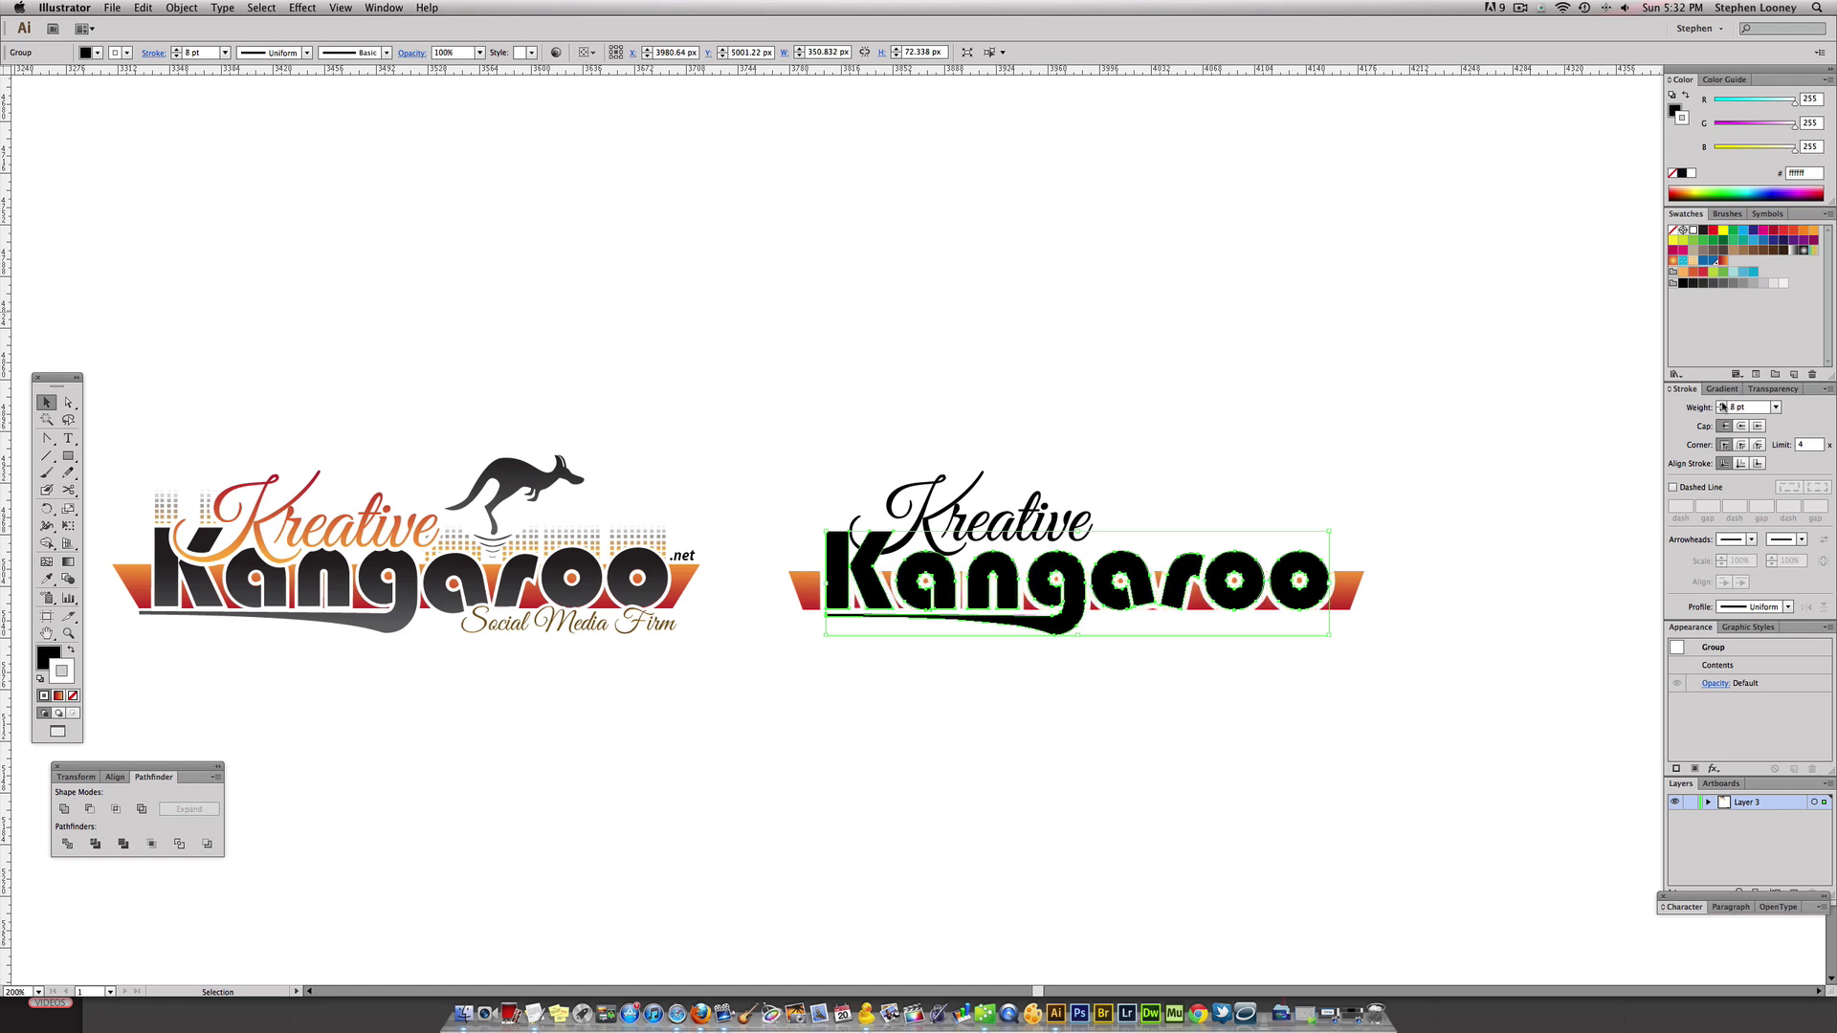
left_click(1722, 412)
left_click(1721, 412)
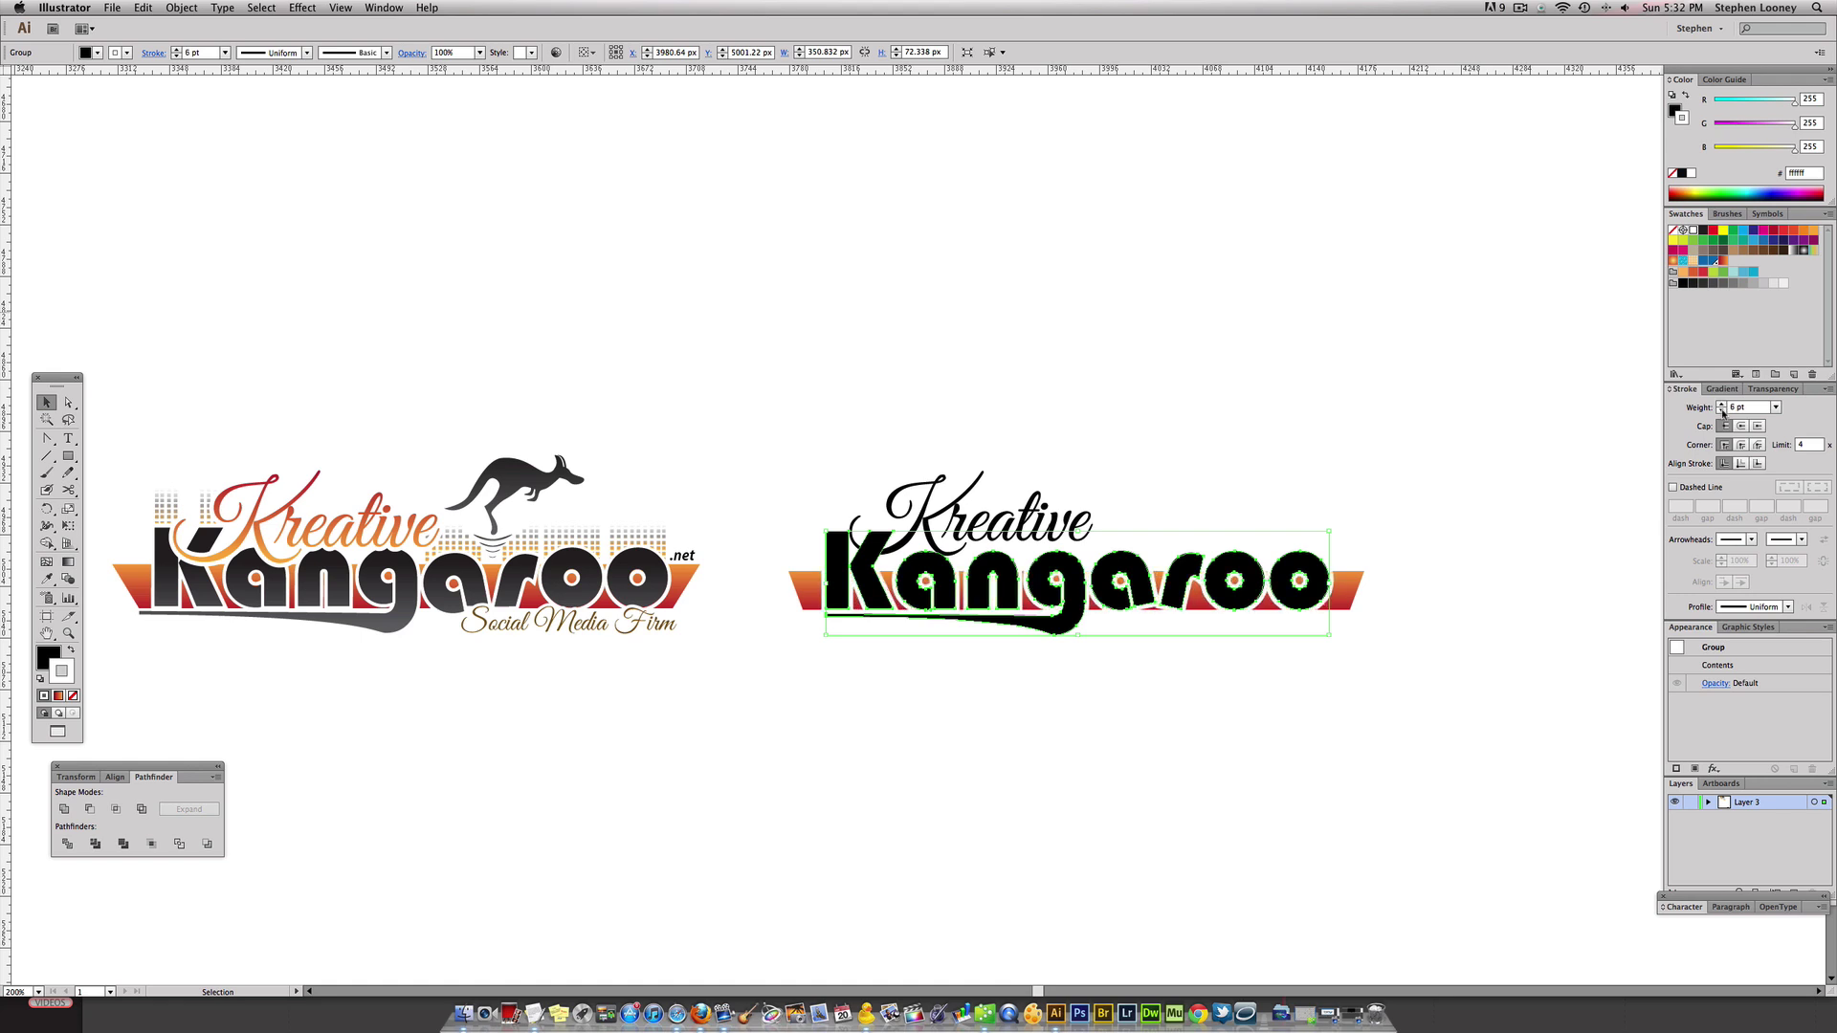
left_click(1721, 411)
left_click(1473, 407)
left_click_drag(1392, 455, 1409, 425)
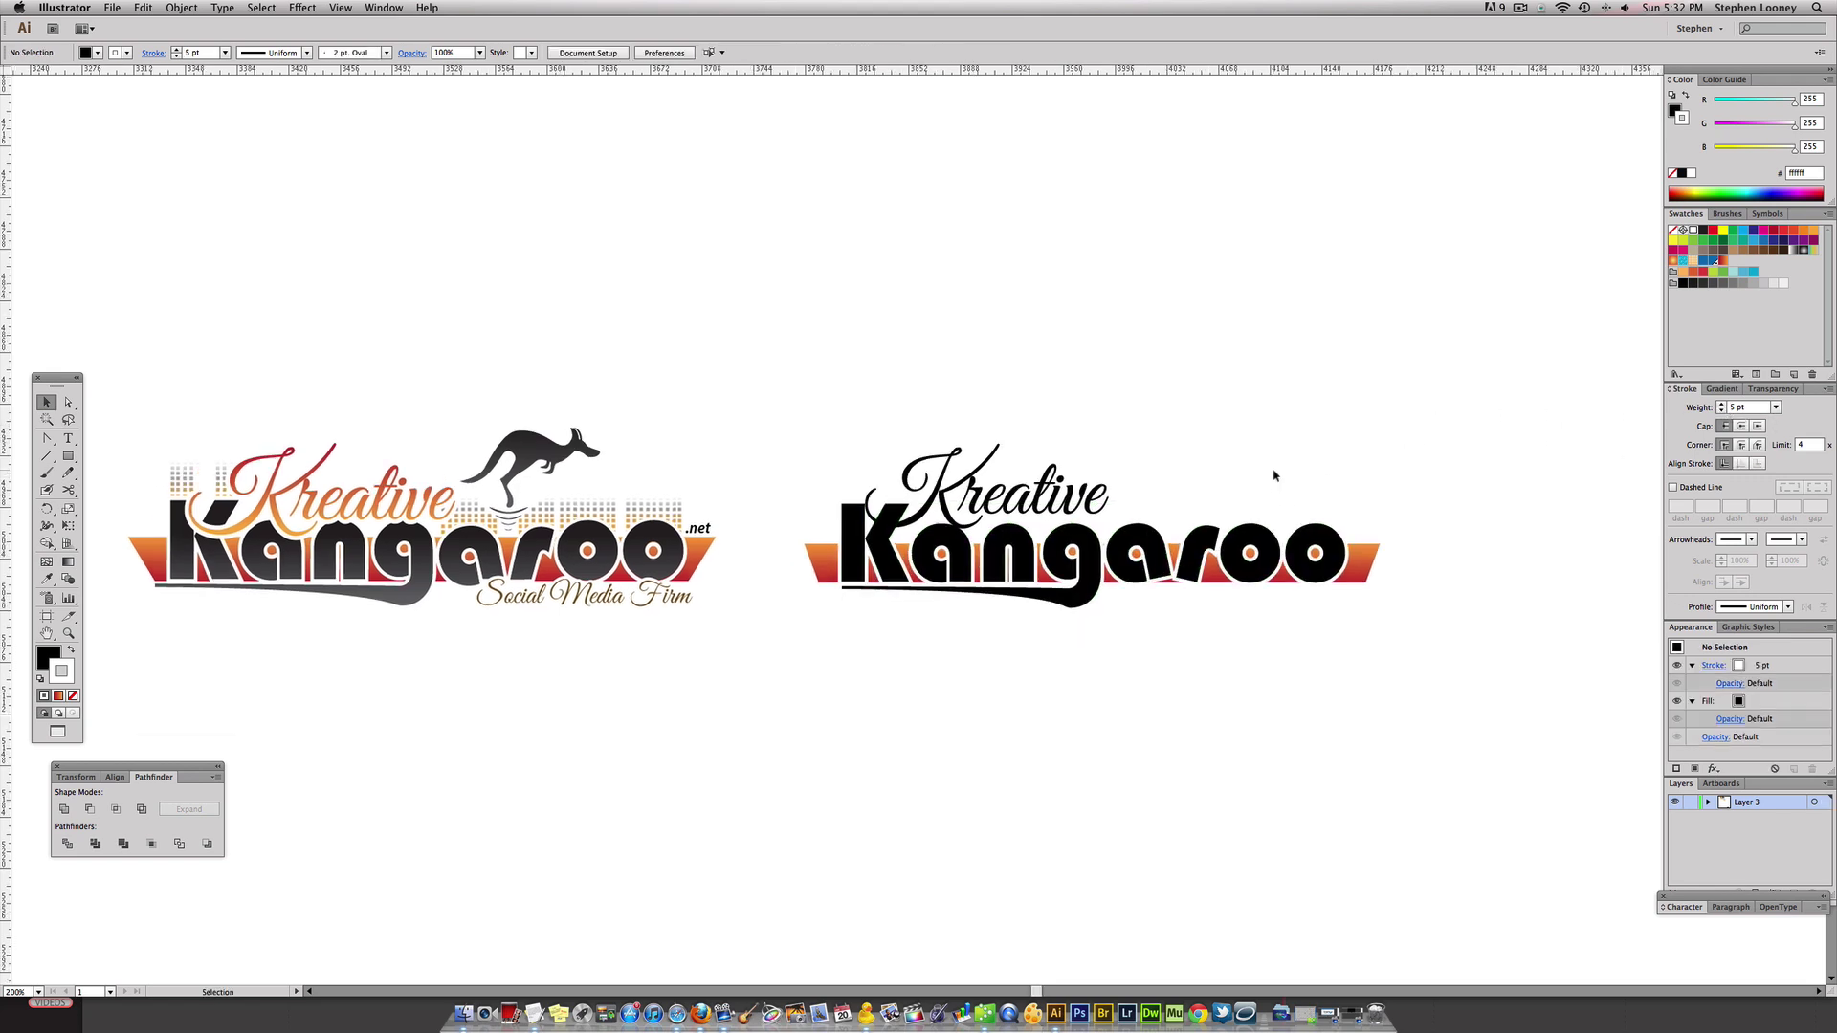
Try removing the white-outlined Kangaroo copy from behind the lettering and undo the deletion
left_click(1148, 548)
key("super+2")
left_click(1148, 548)
key("Delete")
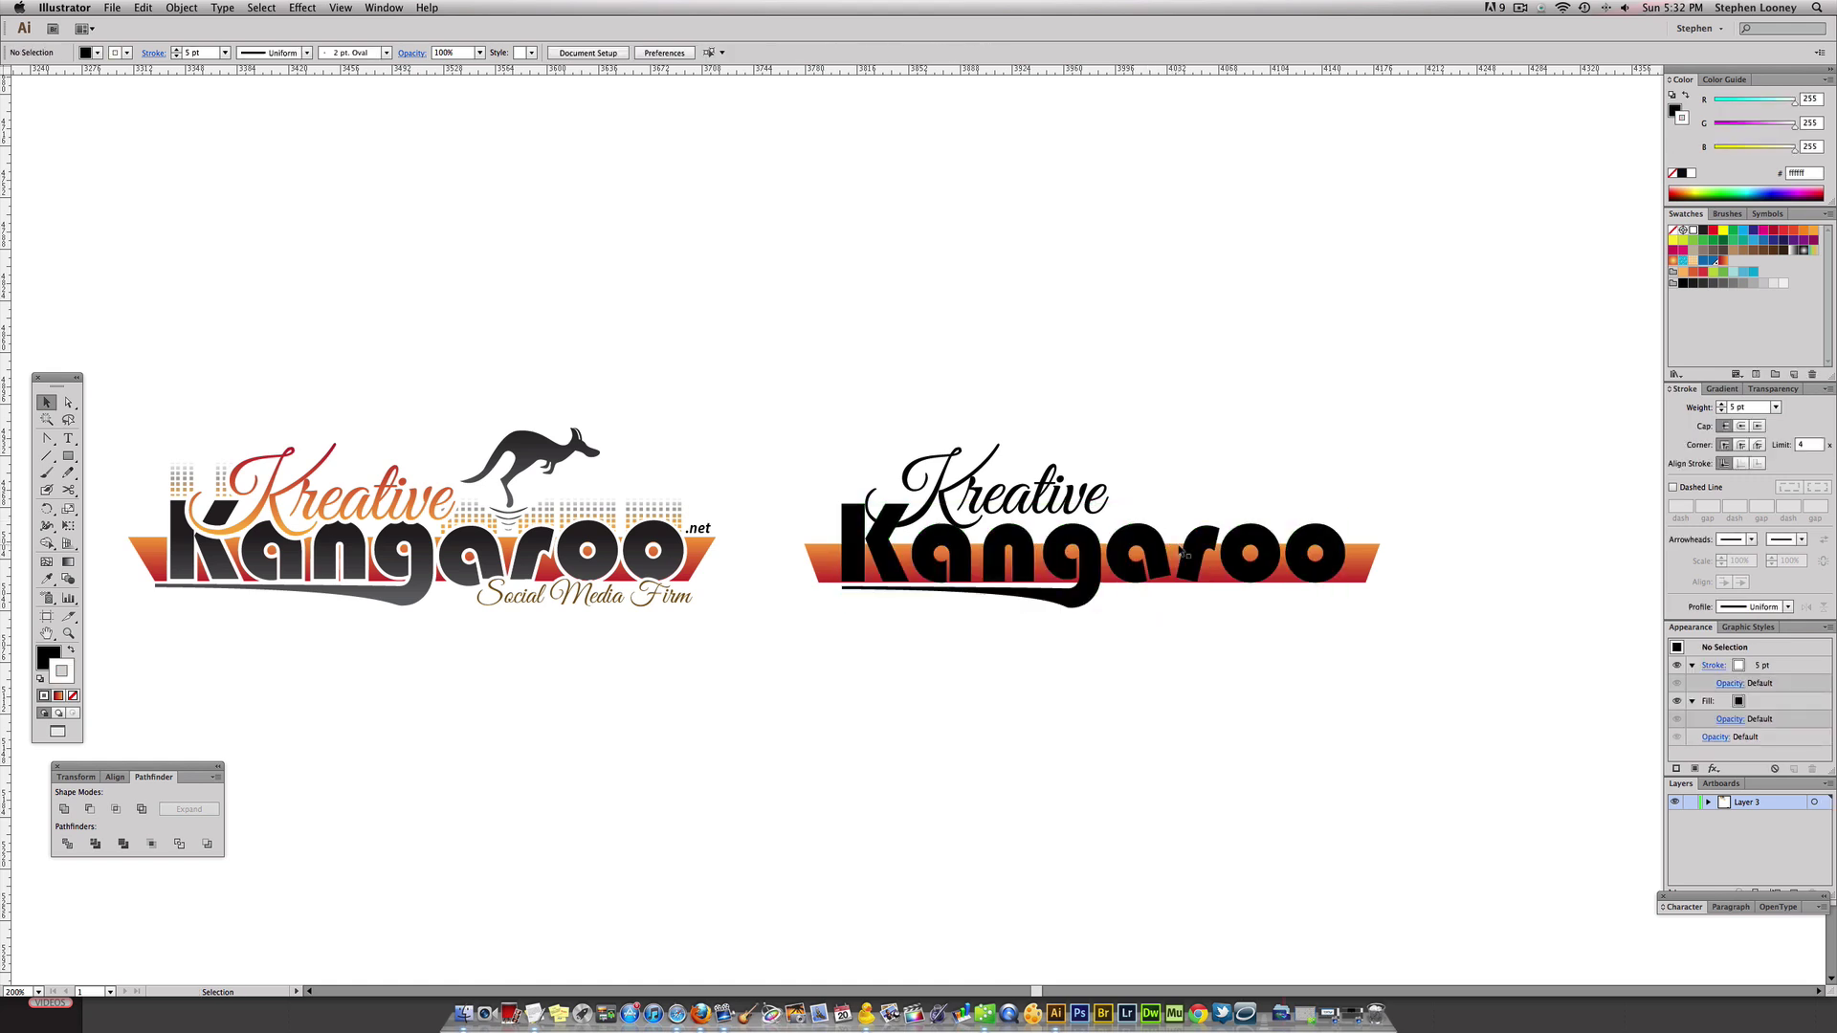
key("super+z")
left_click(1237, 363)
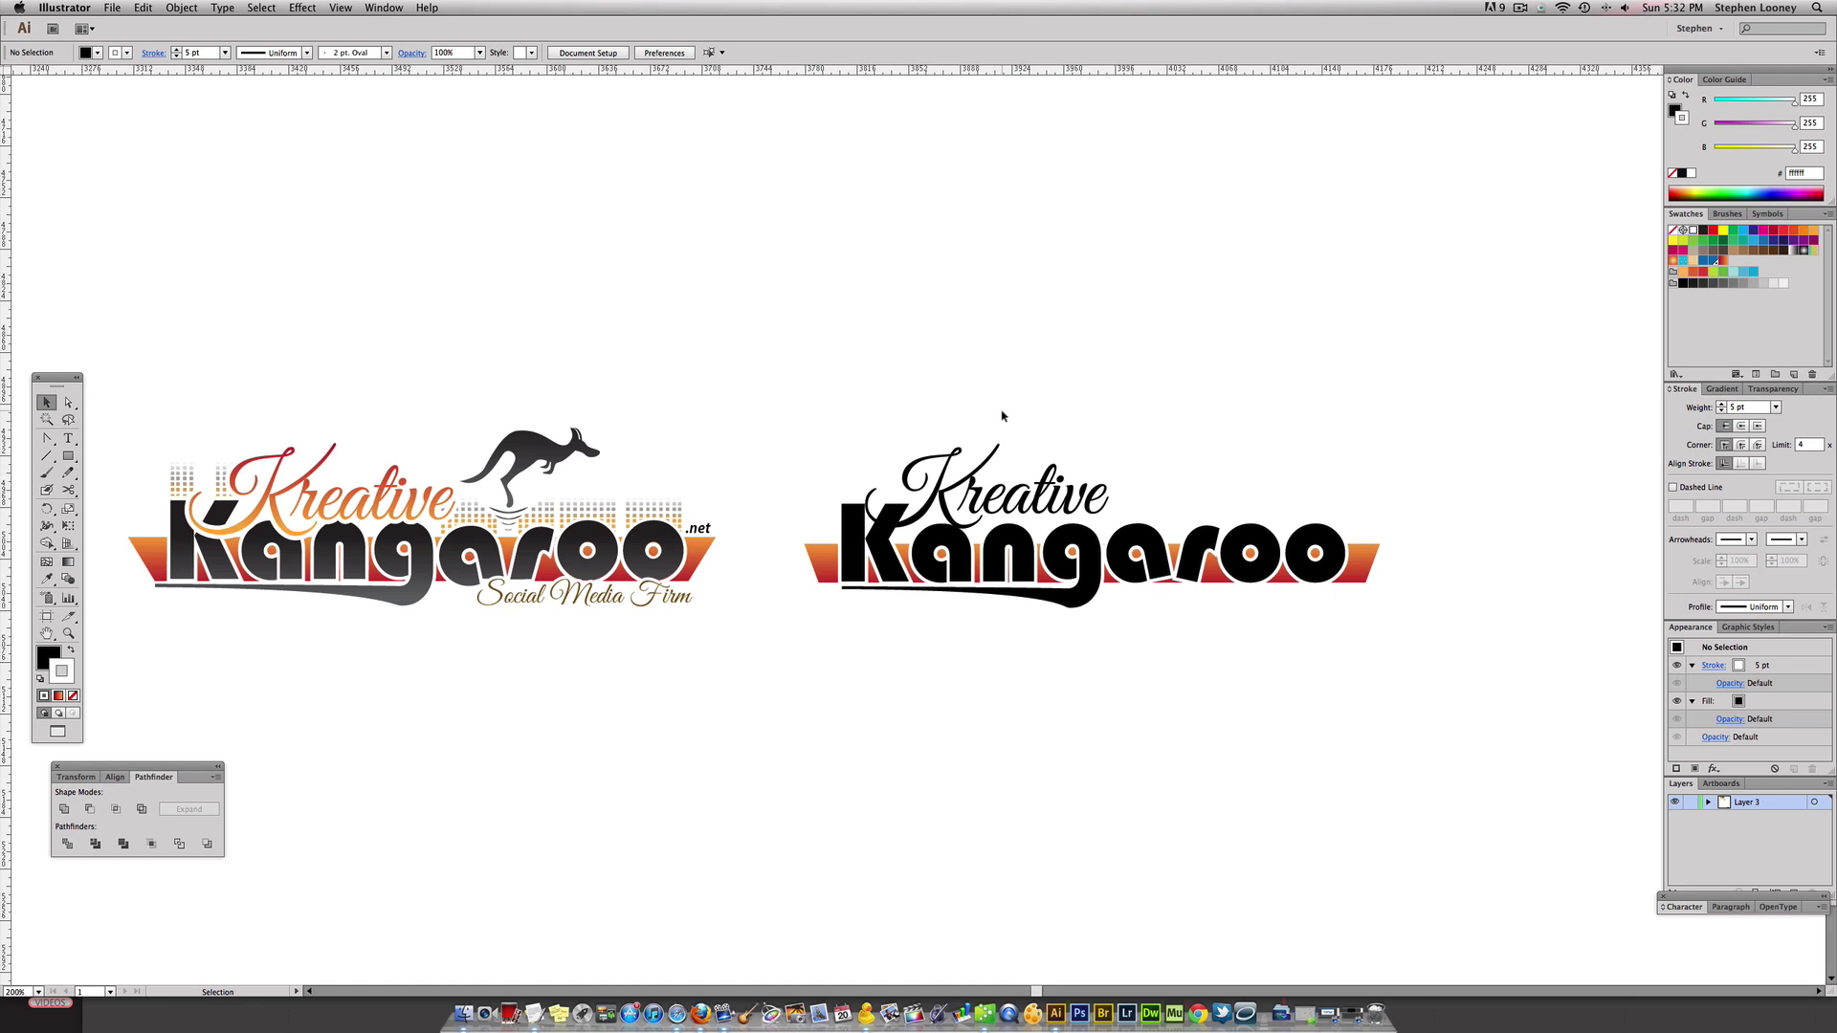
Move the Kreative script slightly down onto Kangaroo and bring it to the front
key("slash")
left_click(996, 492)
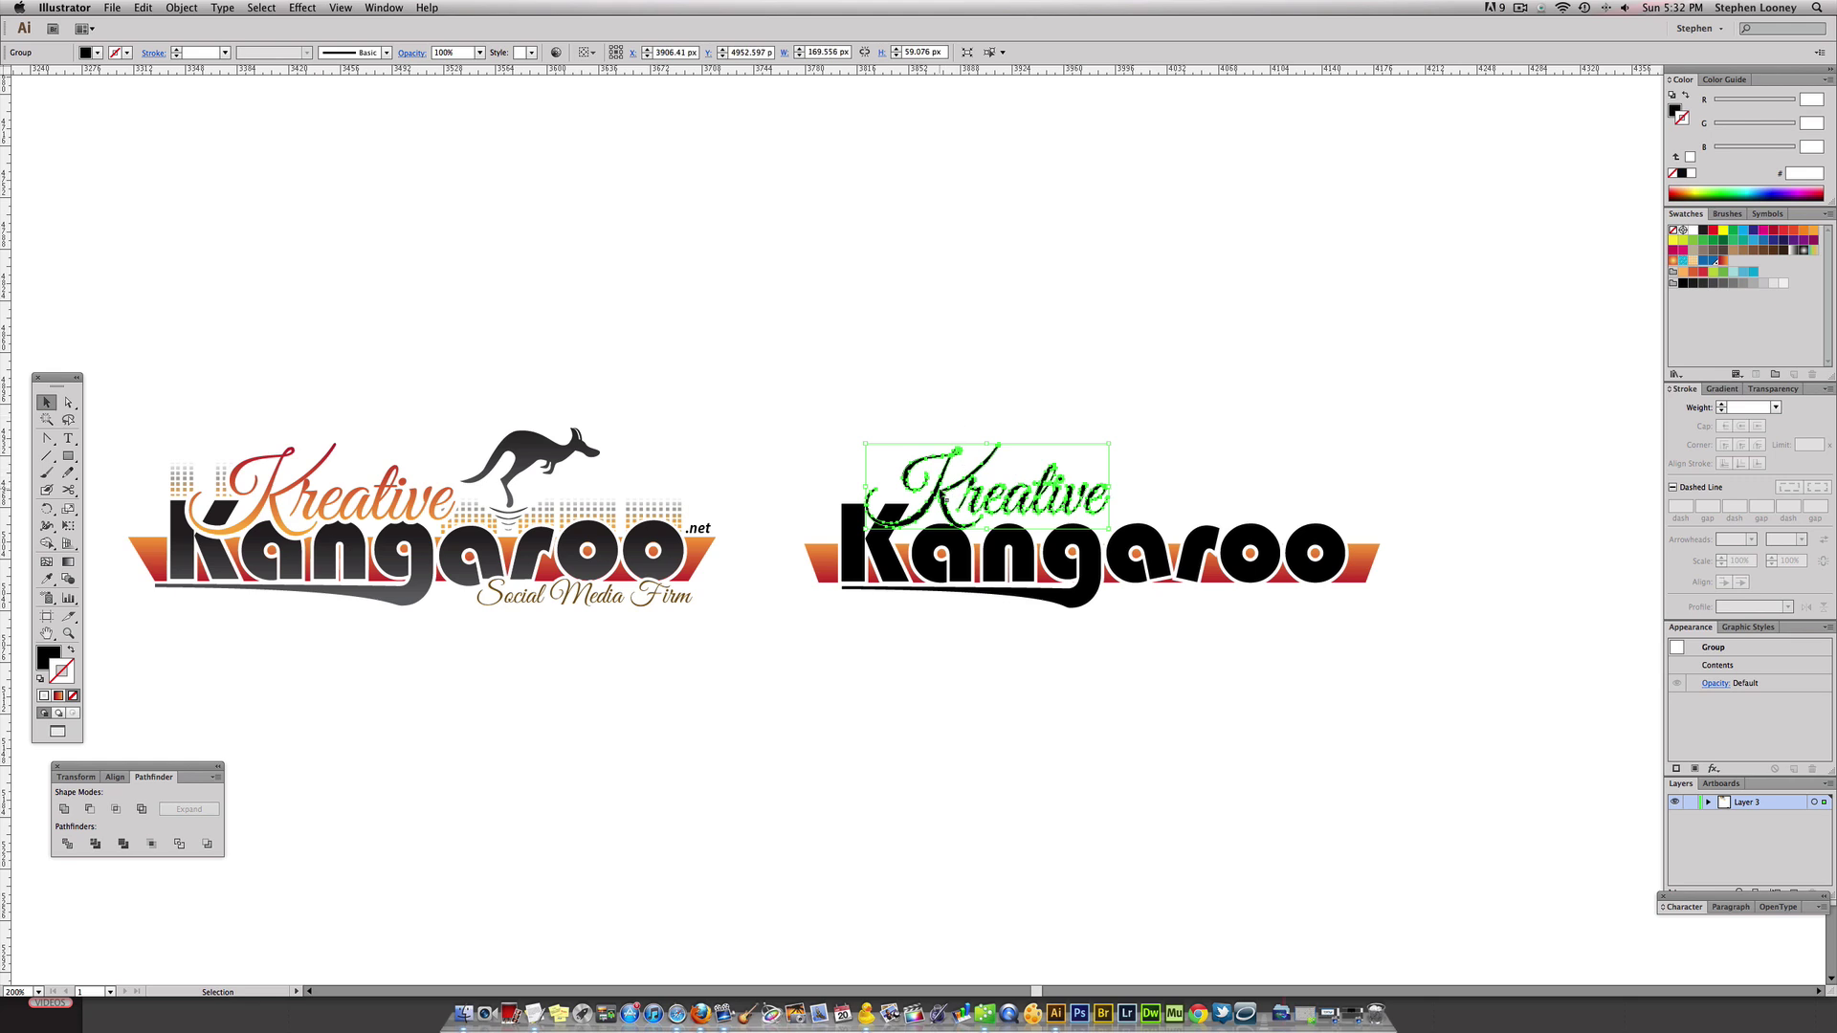
left_click_drag(943, 496, 944, 503)
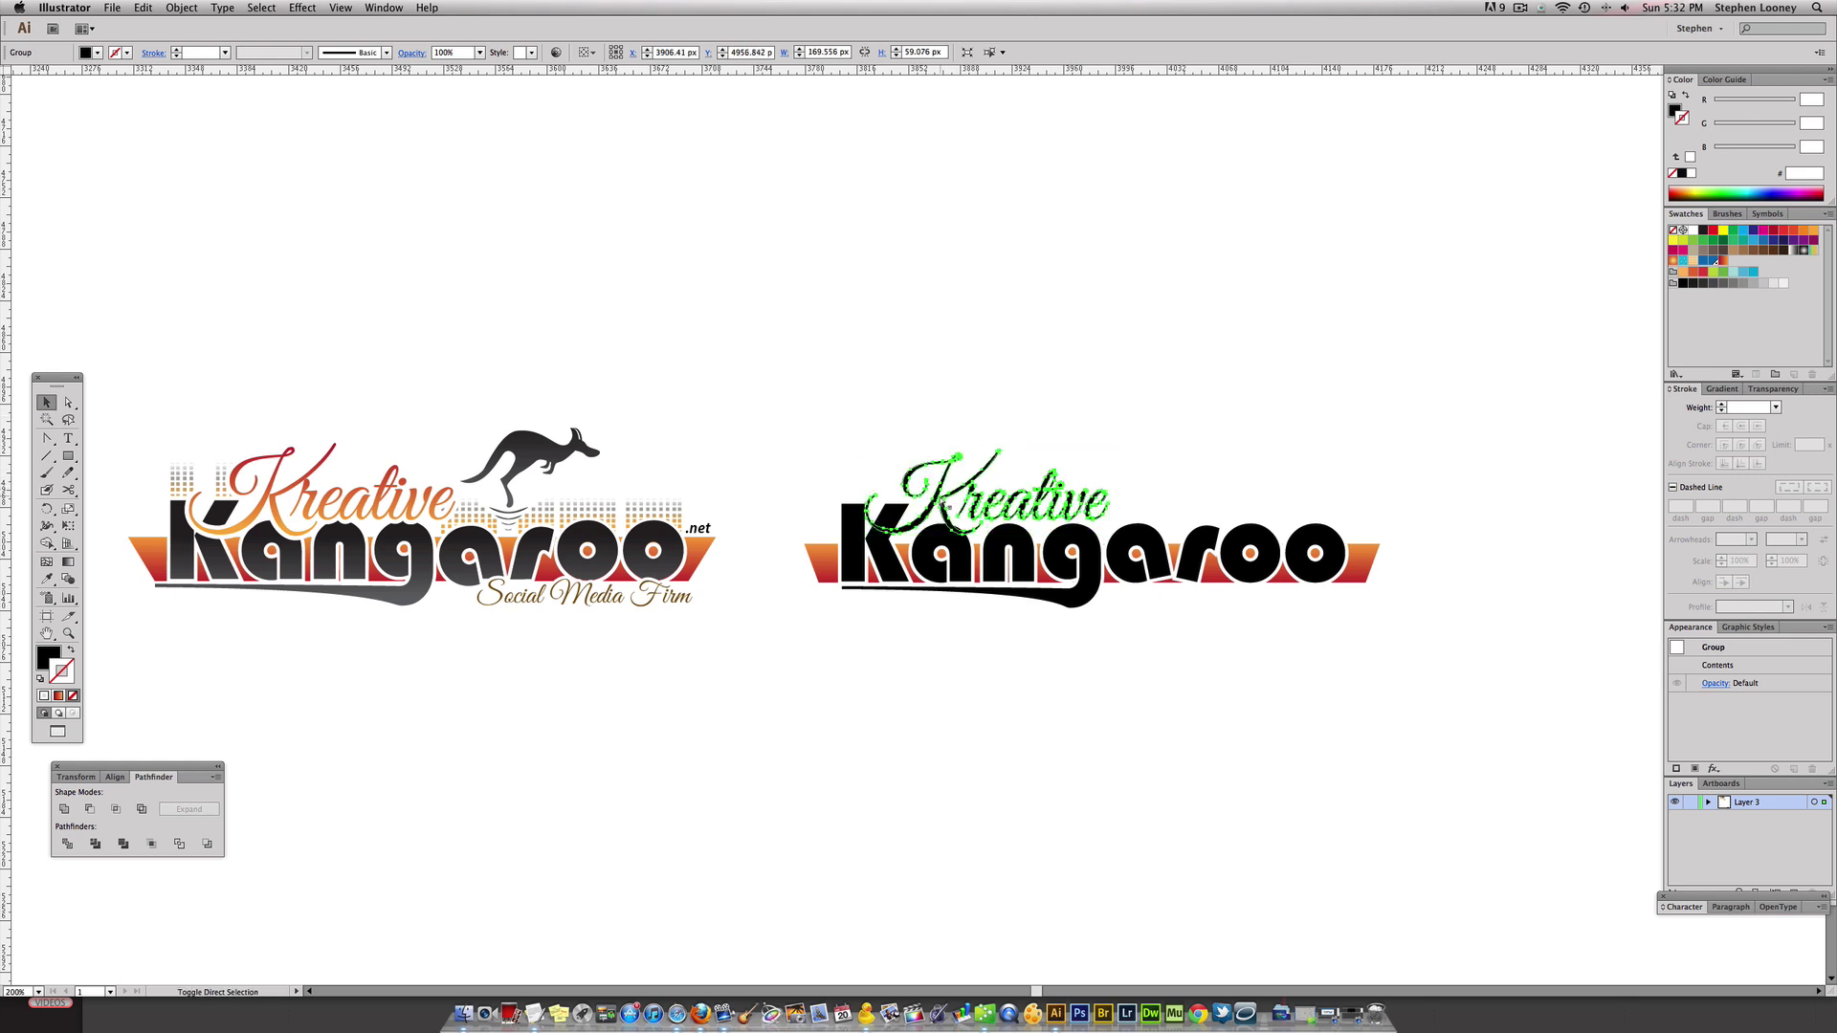
left_click(182, 8)
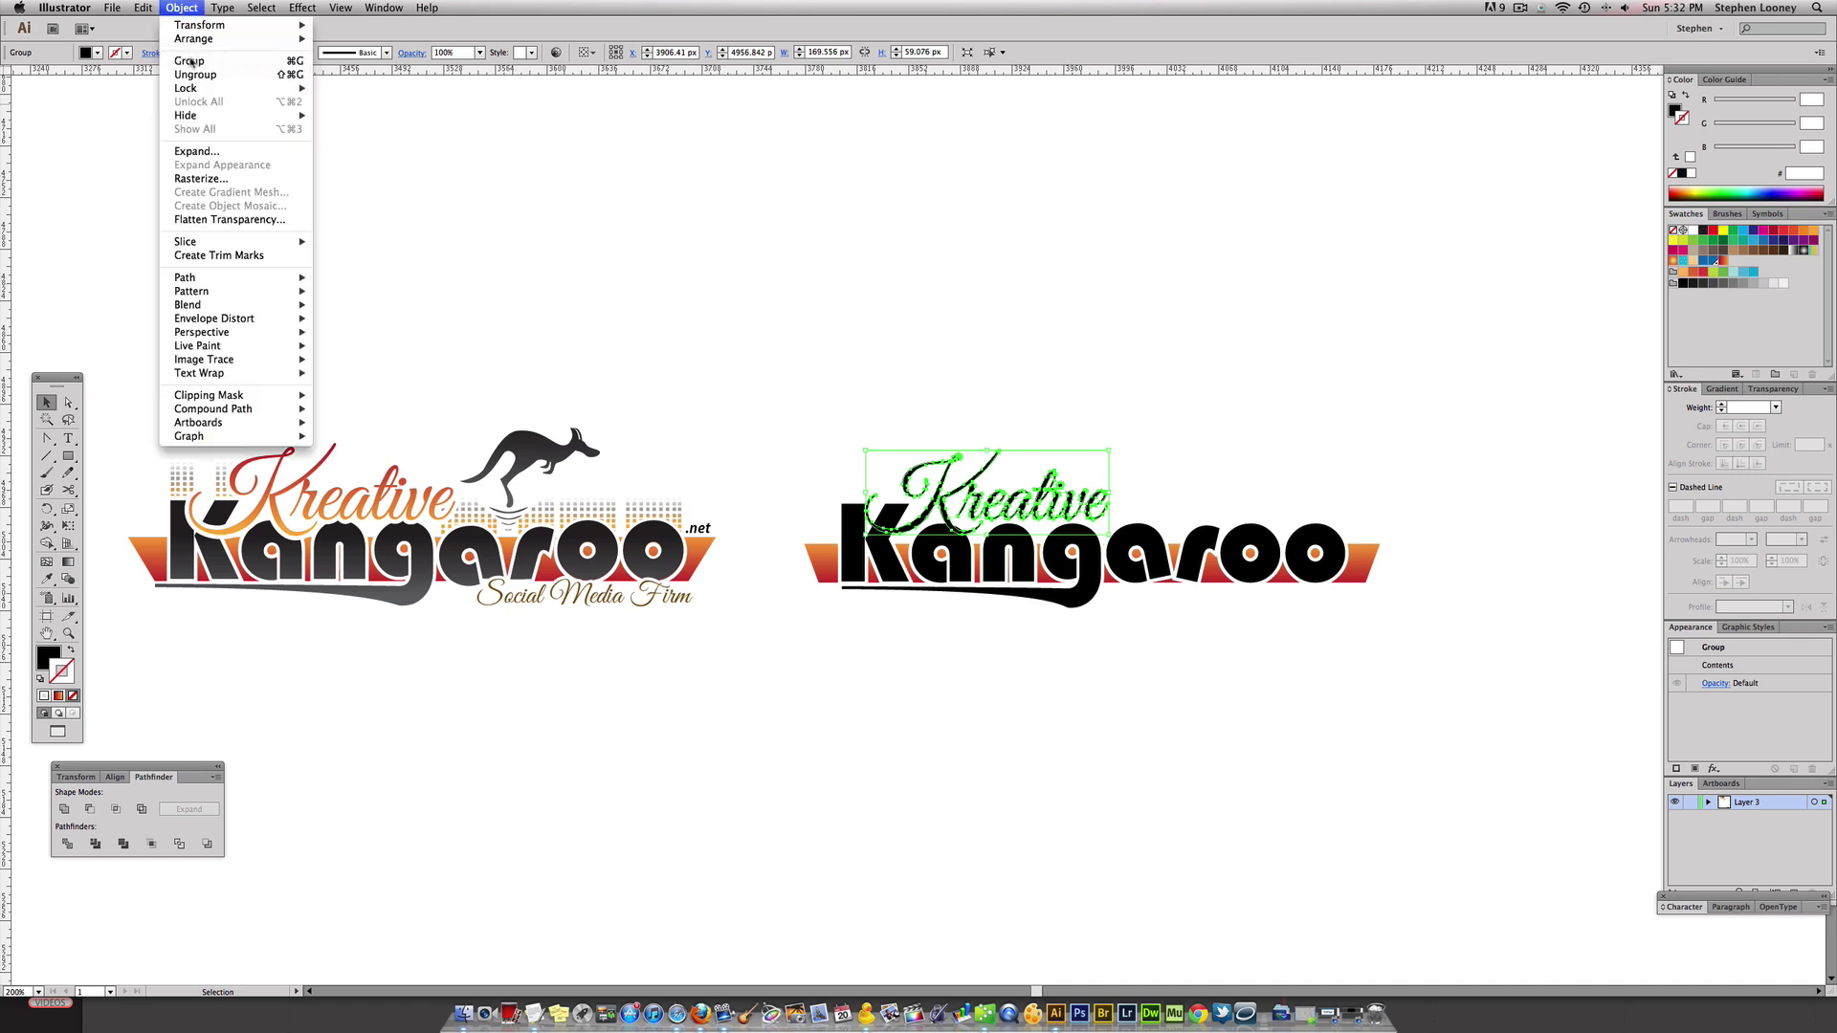
mouse_move(230, 40)
left_click(404, 43)
left_click(898, 292)
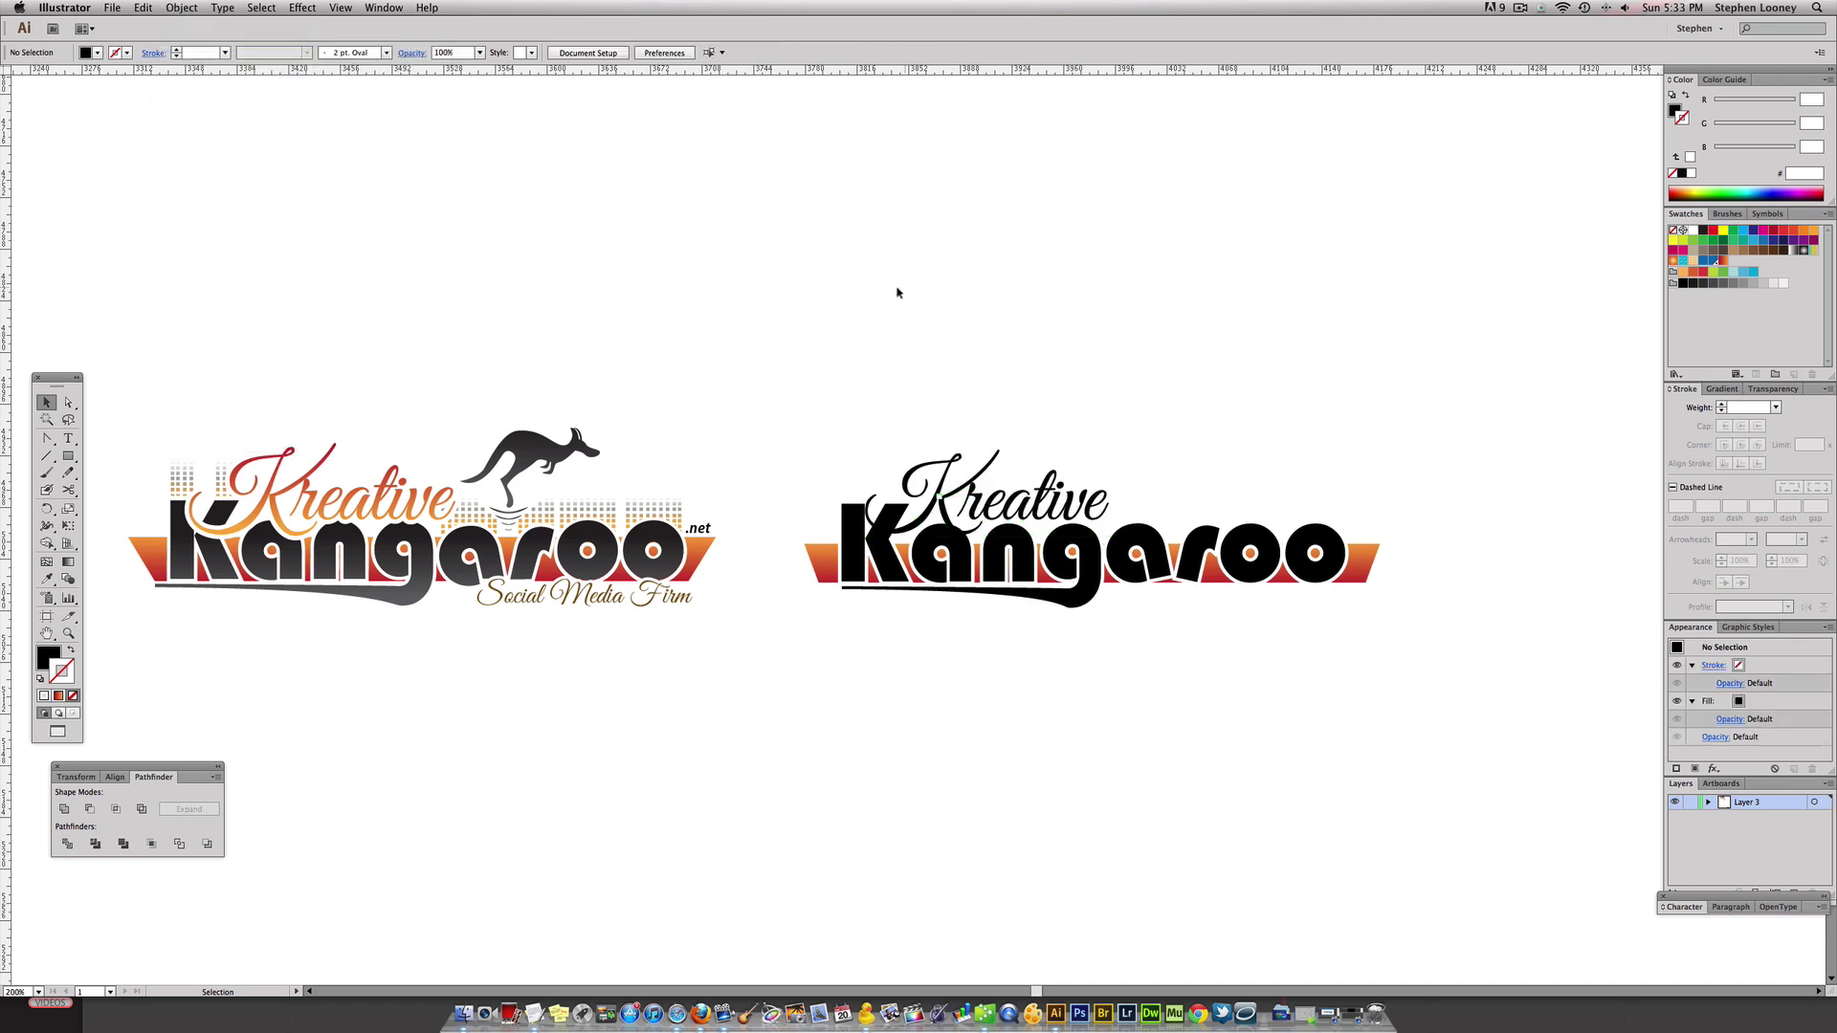
Fill the Kreative script with the orange-to-red gradient sampled from the new bar behind Kangaroo
left_click(991, 475)
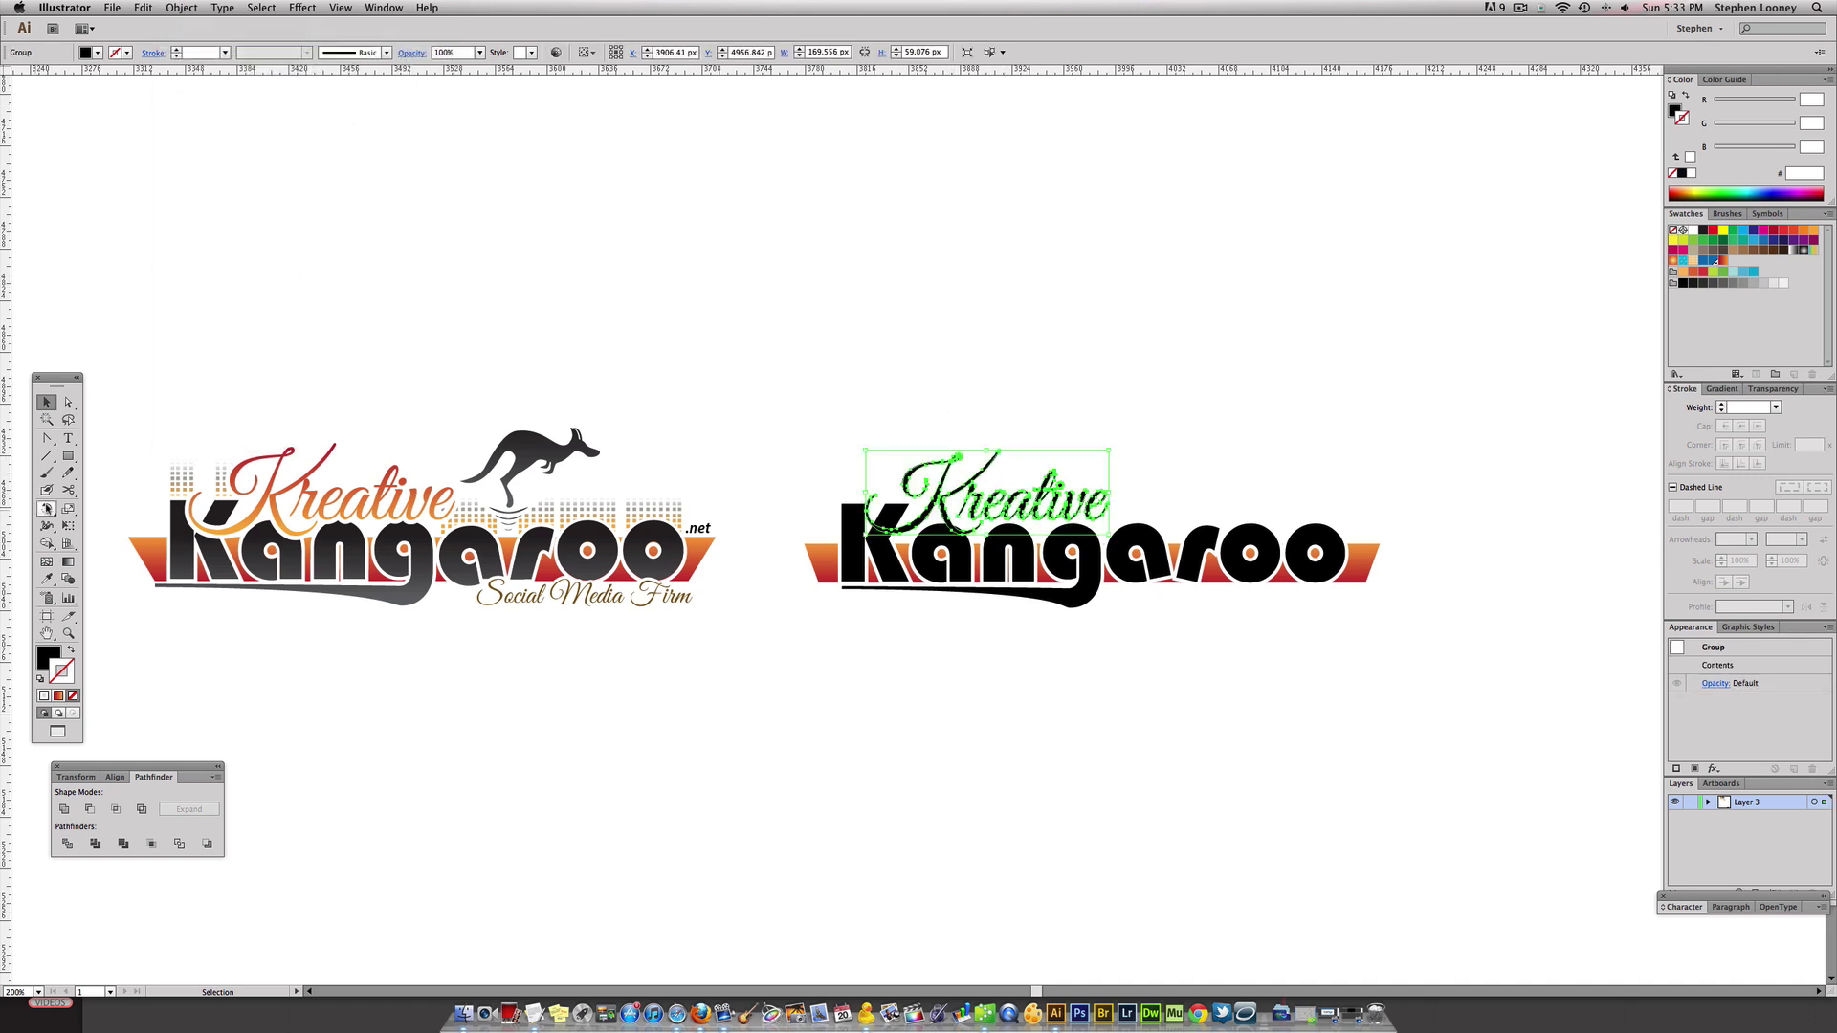
left_click(46, 579)
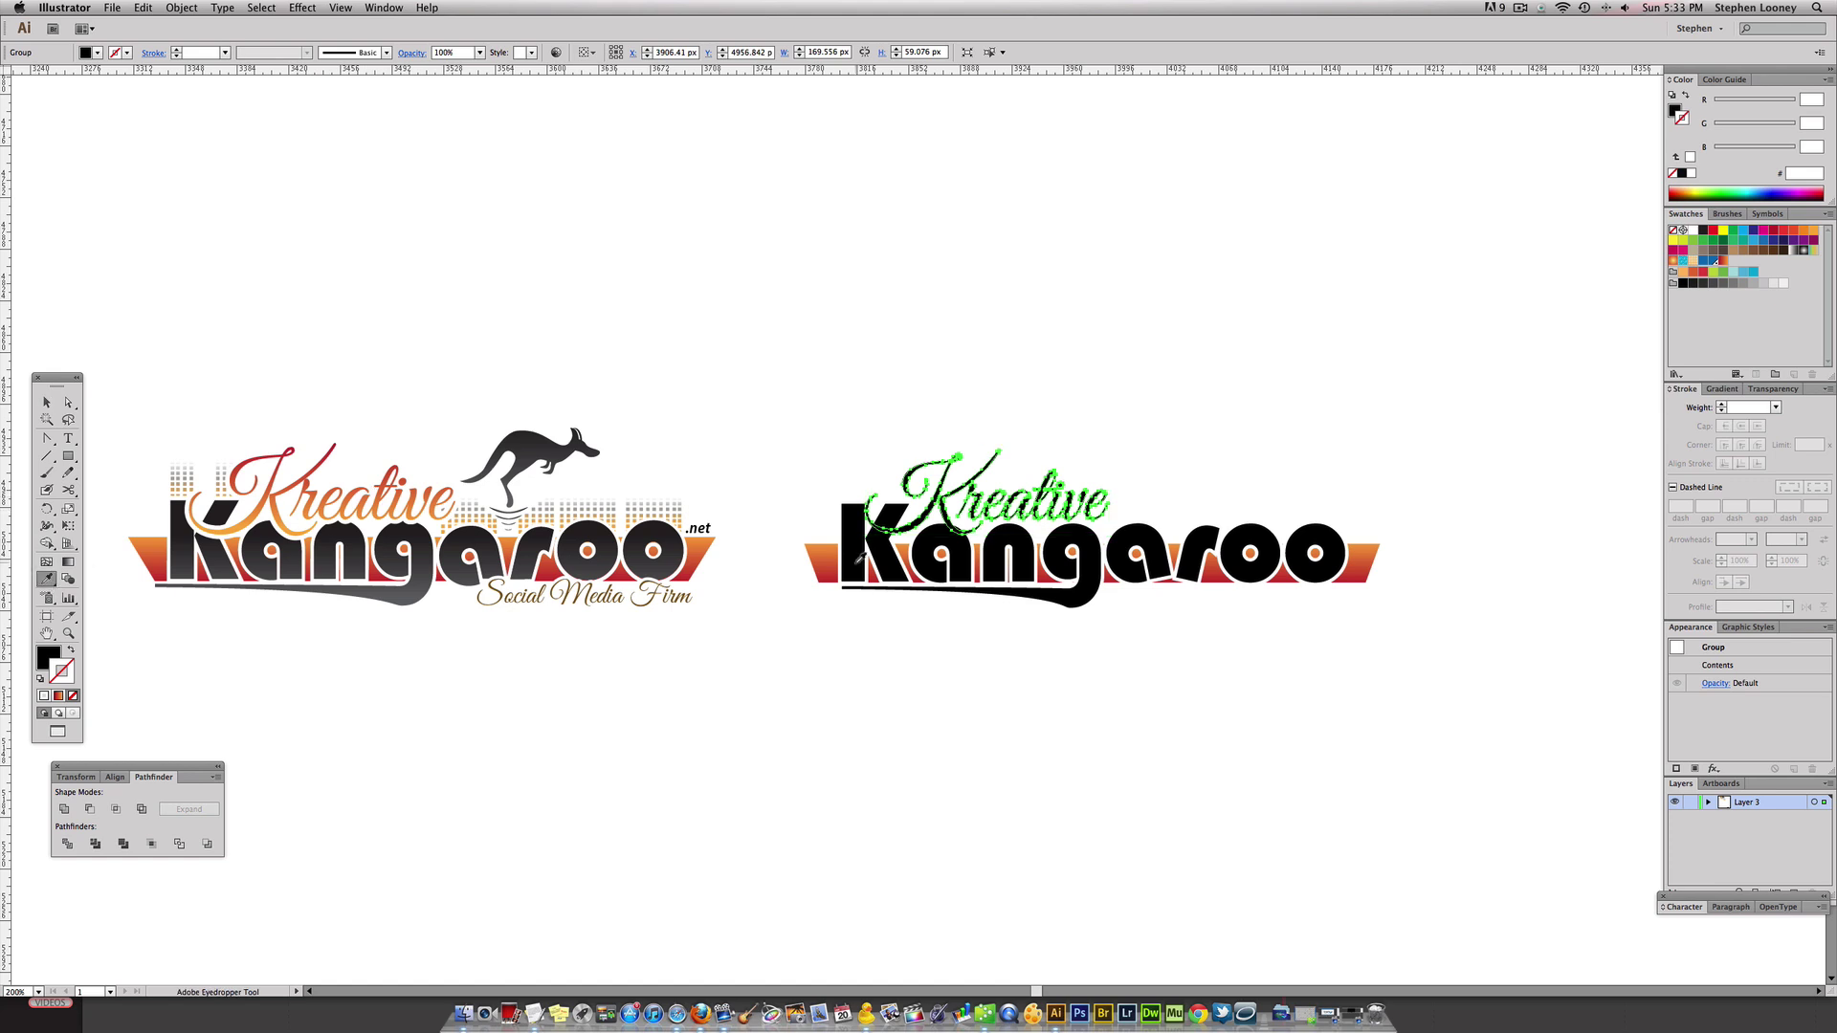
left_click(829, 561)
key("a")
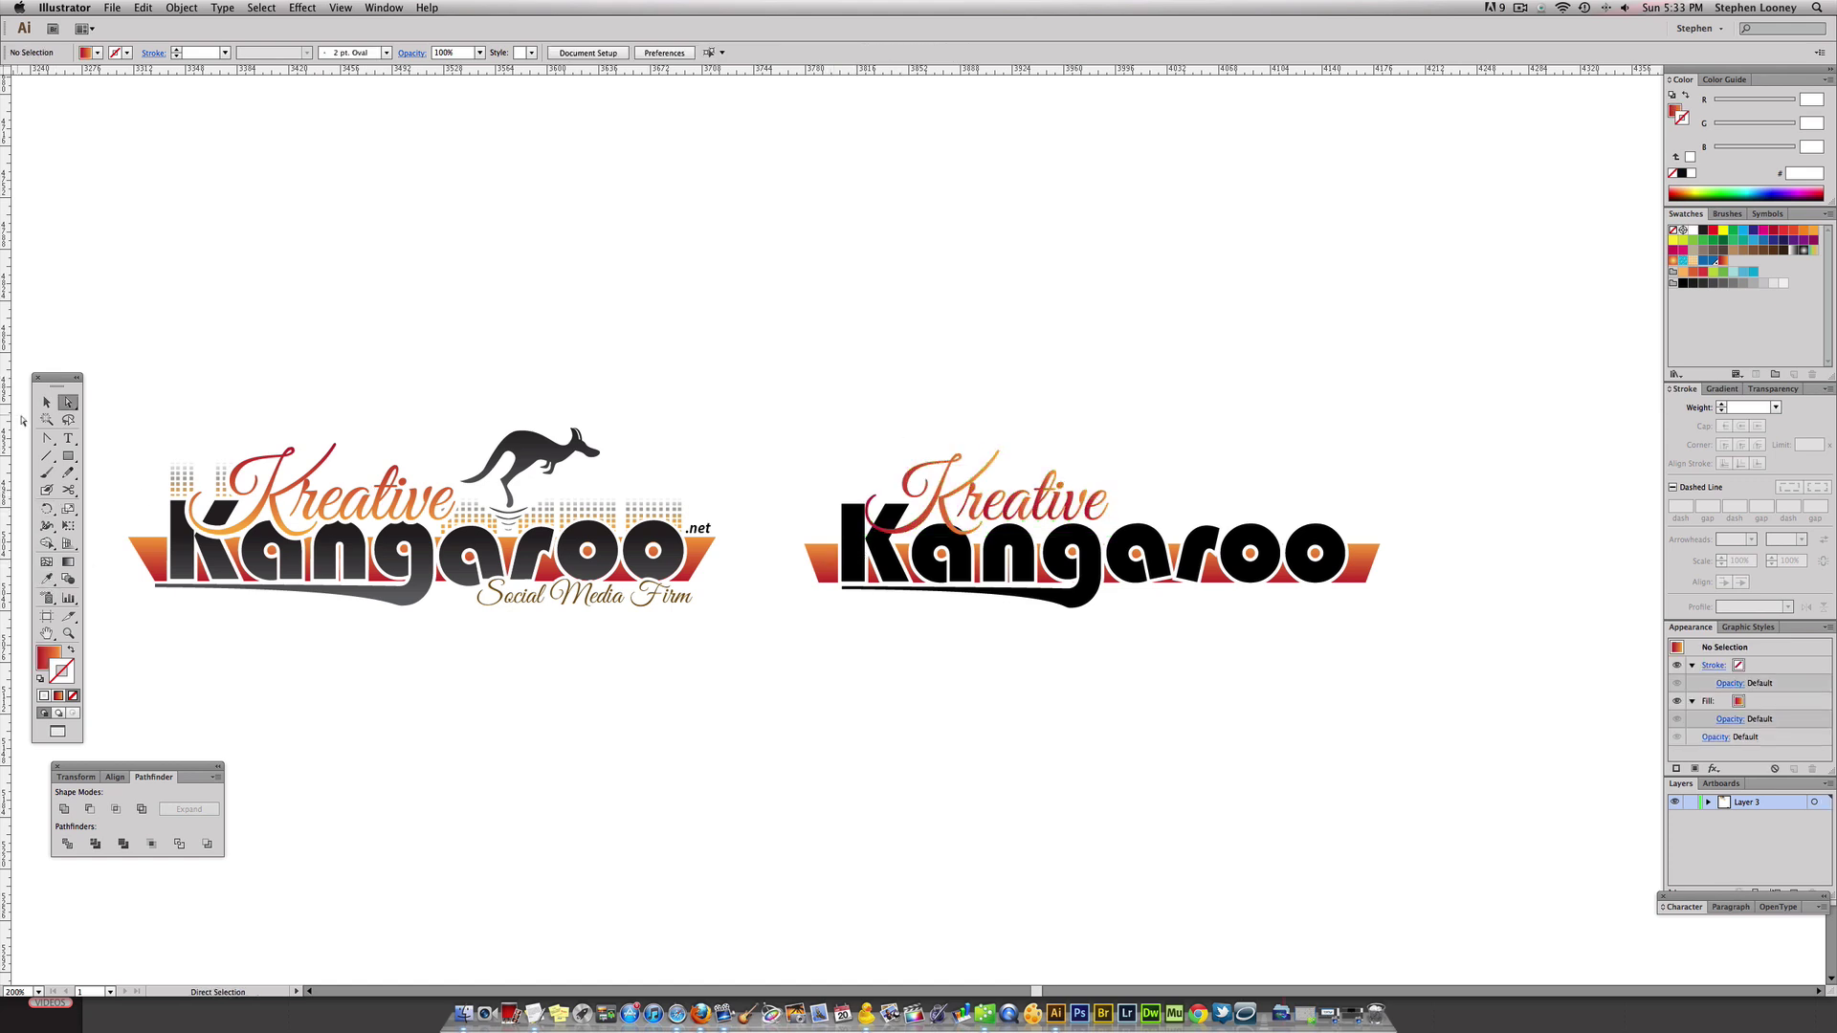
Move the gradient-filled Kreative script slightly further down over the top of Kangaroo
key("v")
left_click_drag(957, 508, 957, 520)
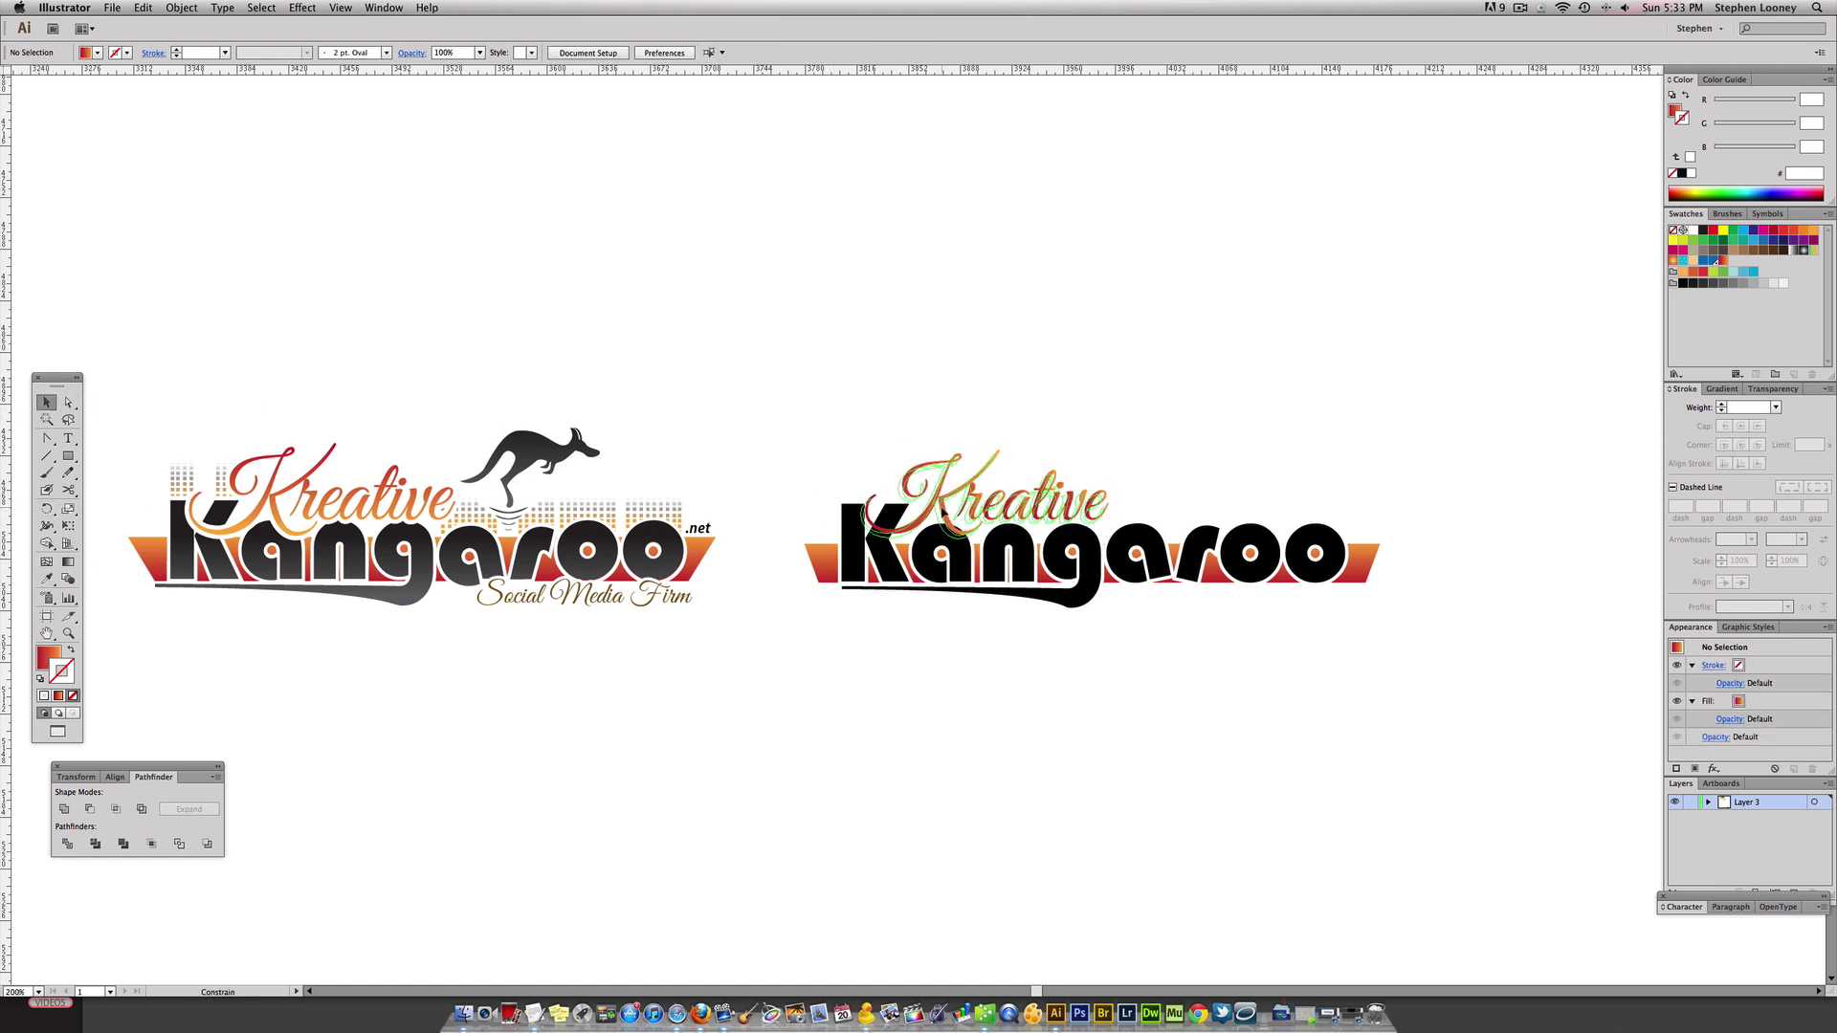
left_click(930, 412)
left_click(986, 513)
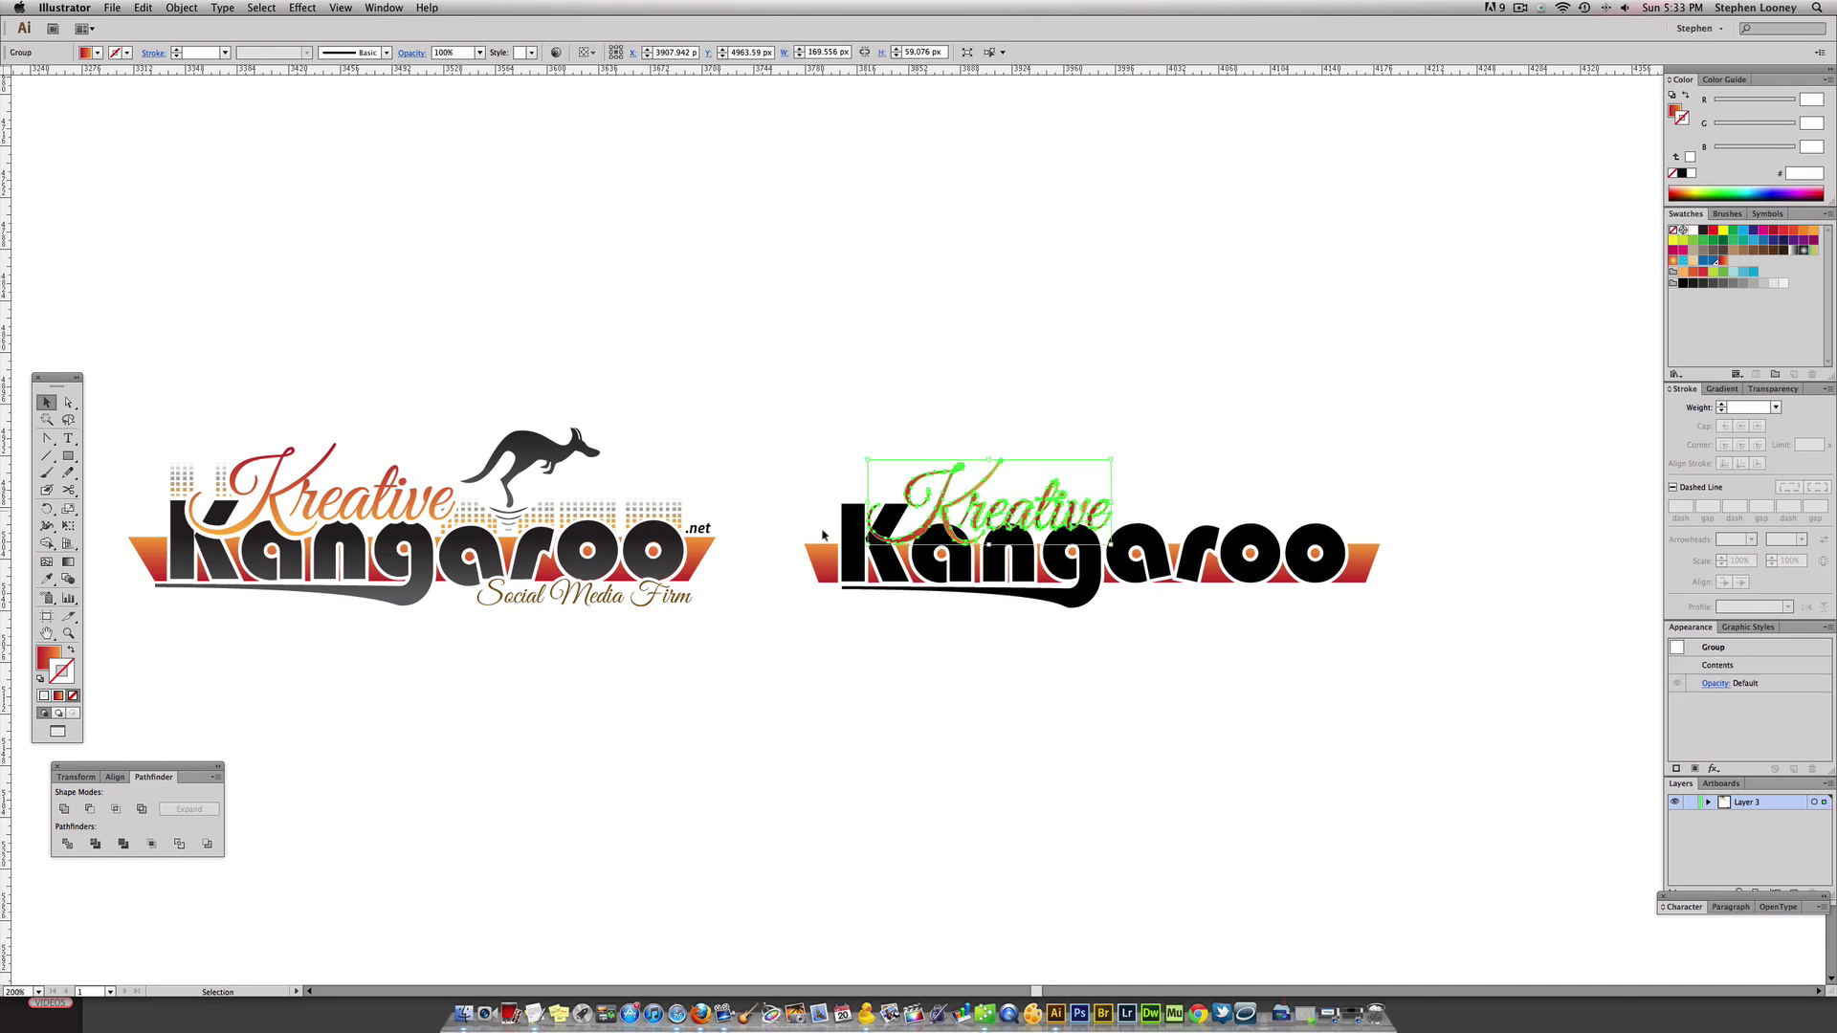
Redirect the gradient across the Kreative script so it runs from red at the top to orange at the bottom
left_click(68, 563)
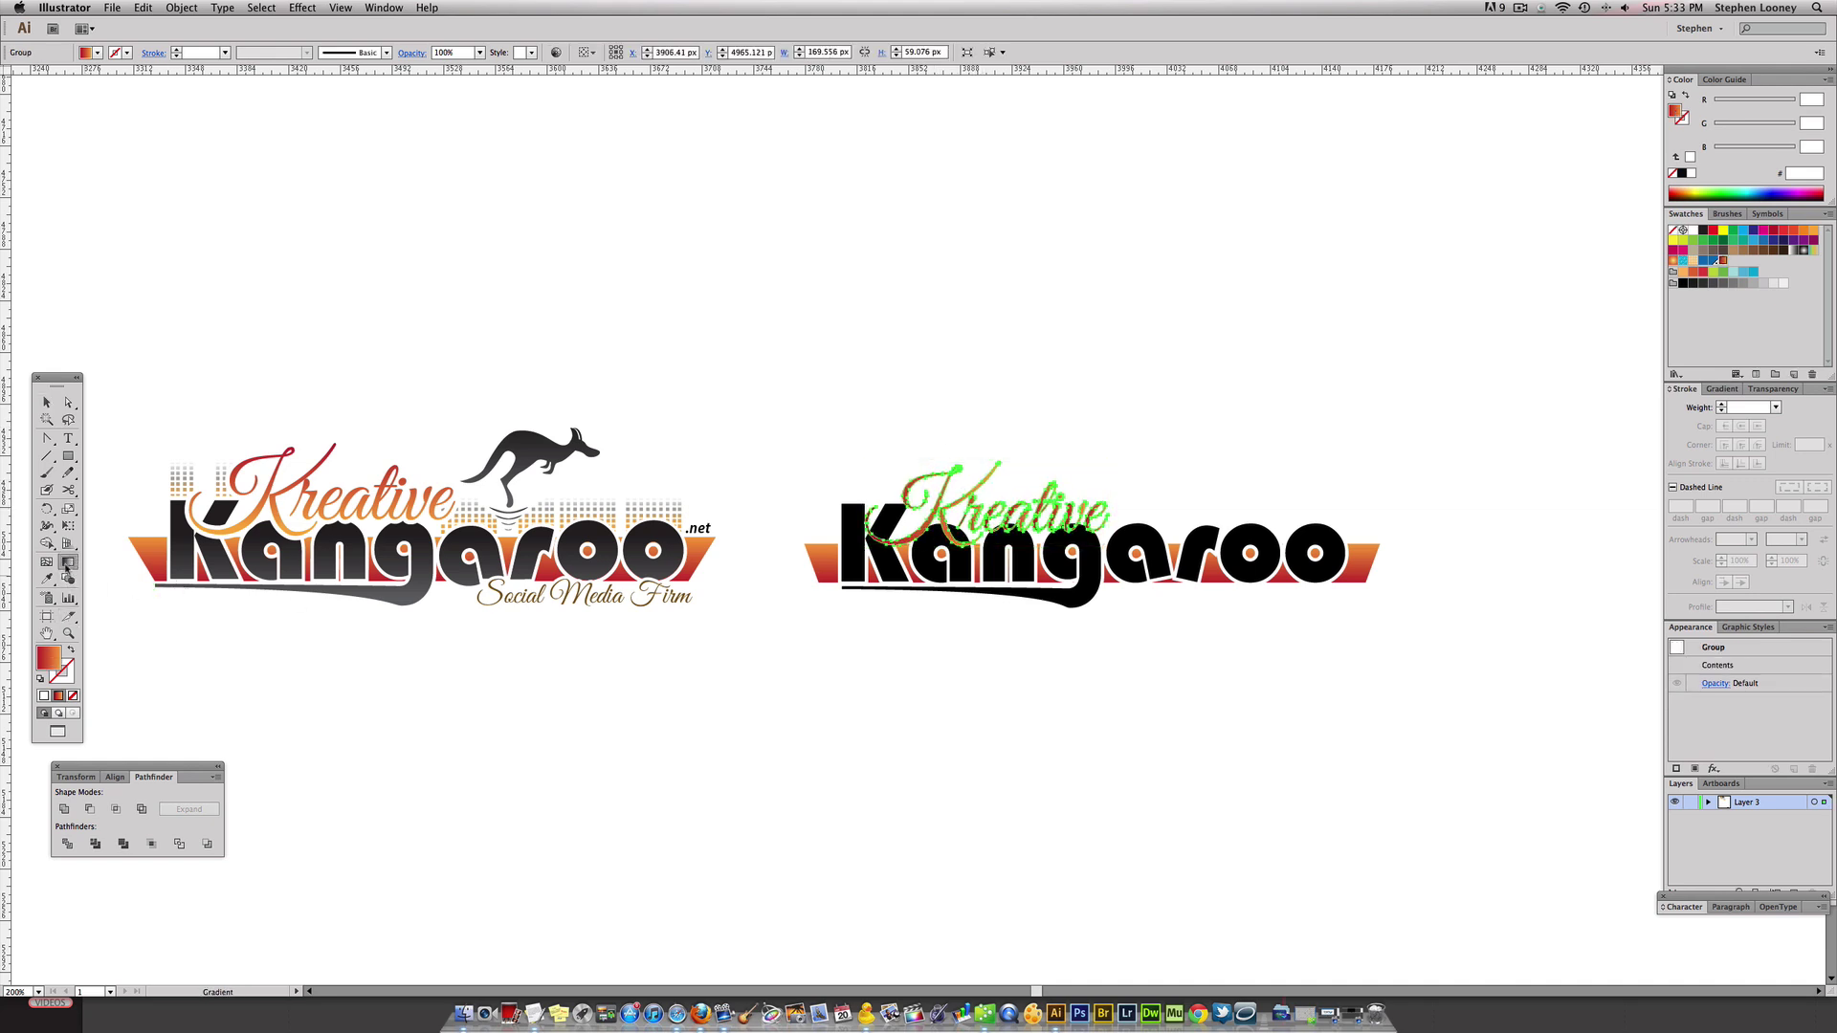
left_click_drag(990, 467, 948, 462)
key("v")
left_click(975, 390)
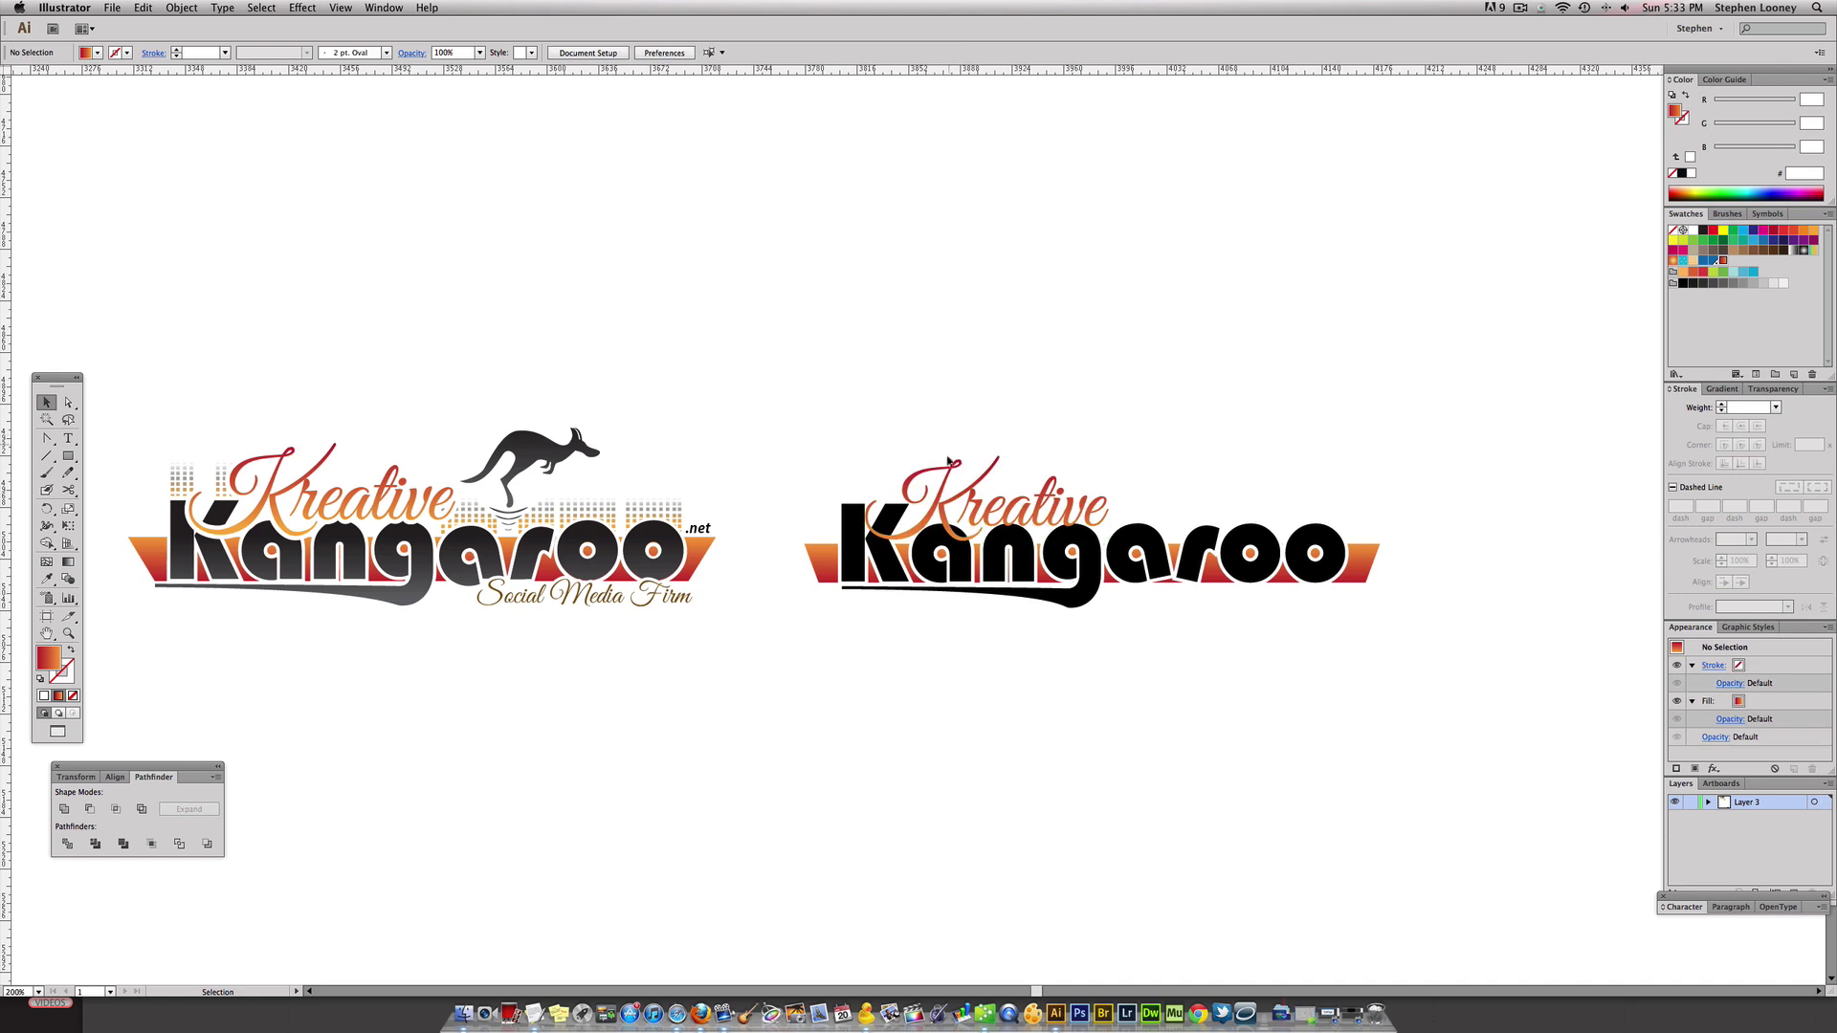
Place a copy of the Kreative script behind the original and give it a white 5 pt stroke
left_click(948, 508)
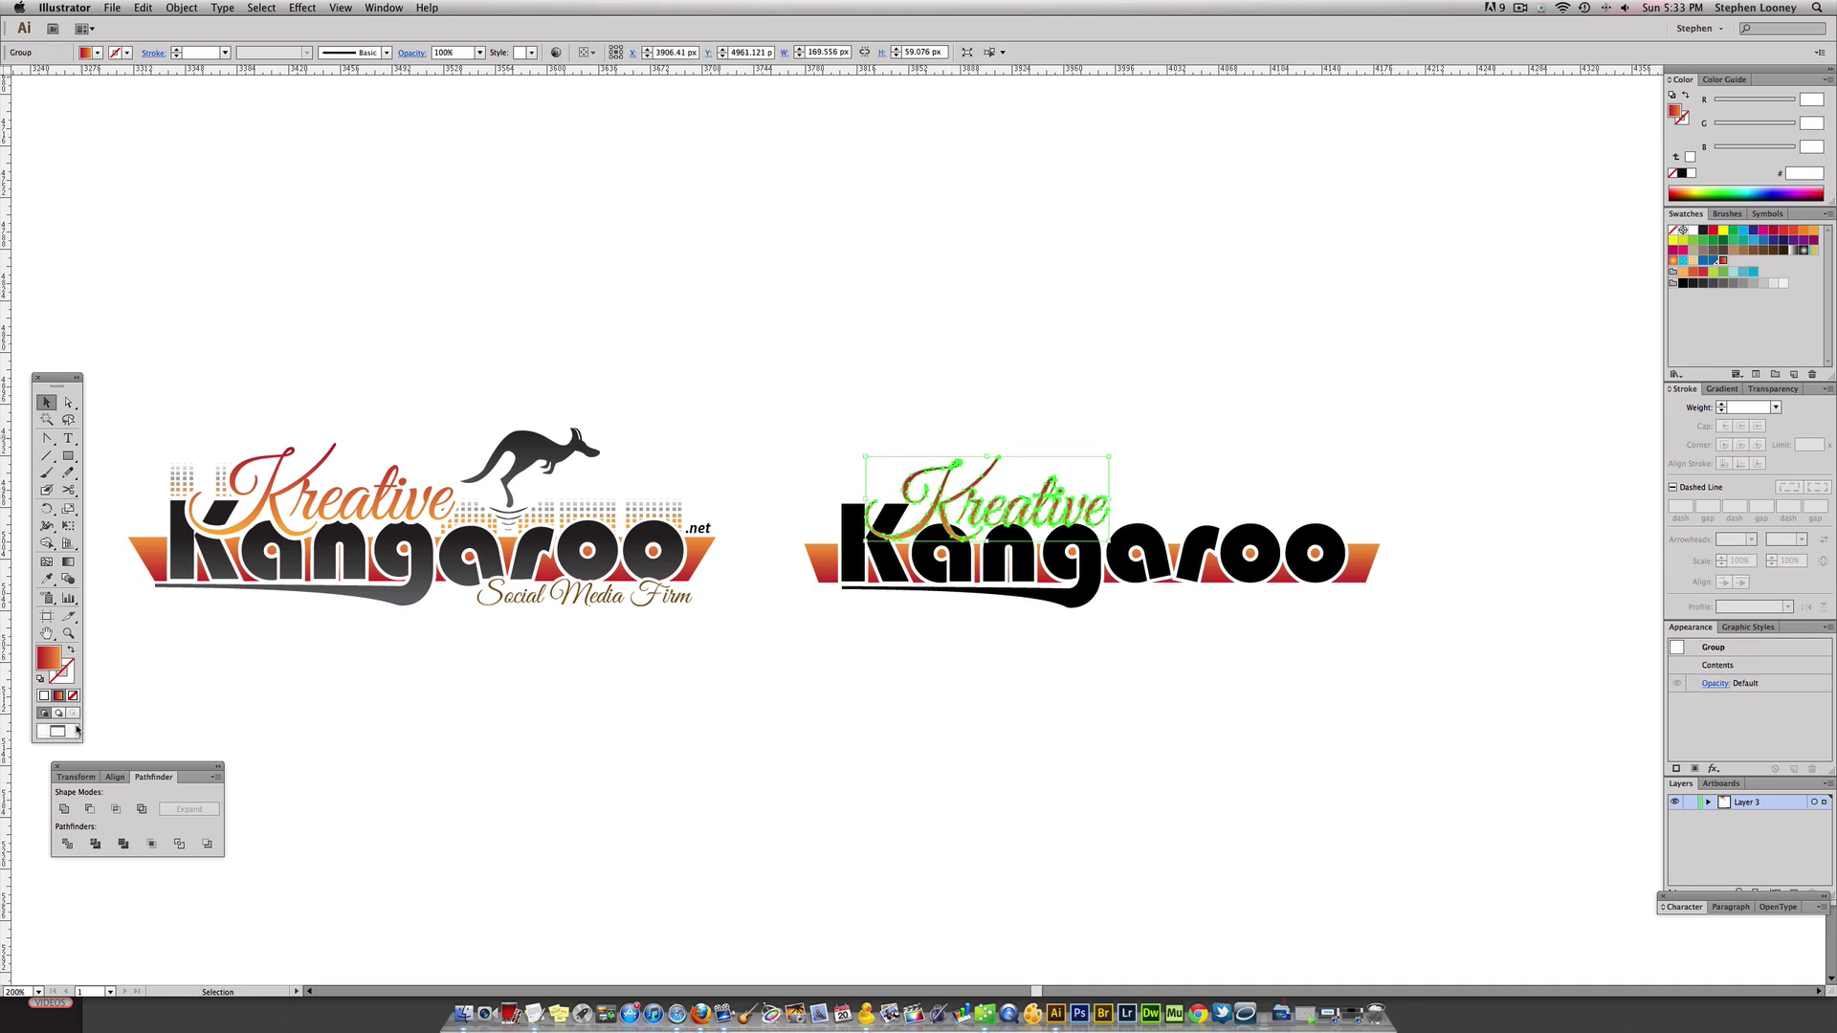
left_click(63, 681)
left_click(1693, 229)
left_click(1721, 404)
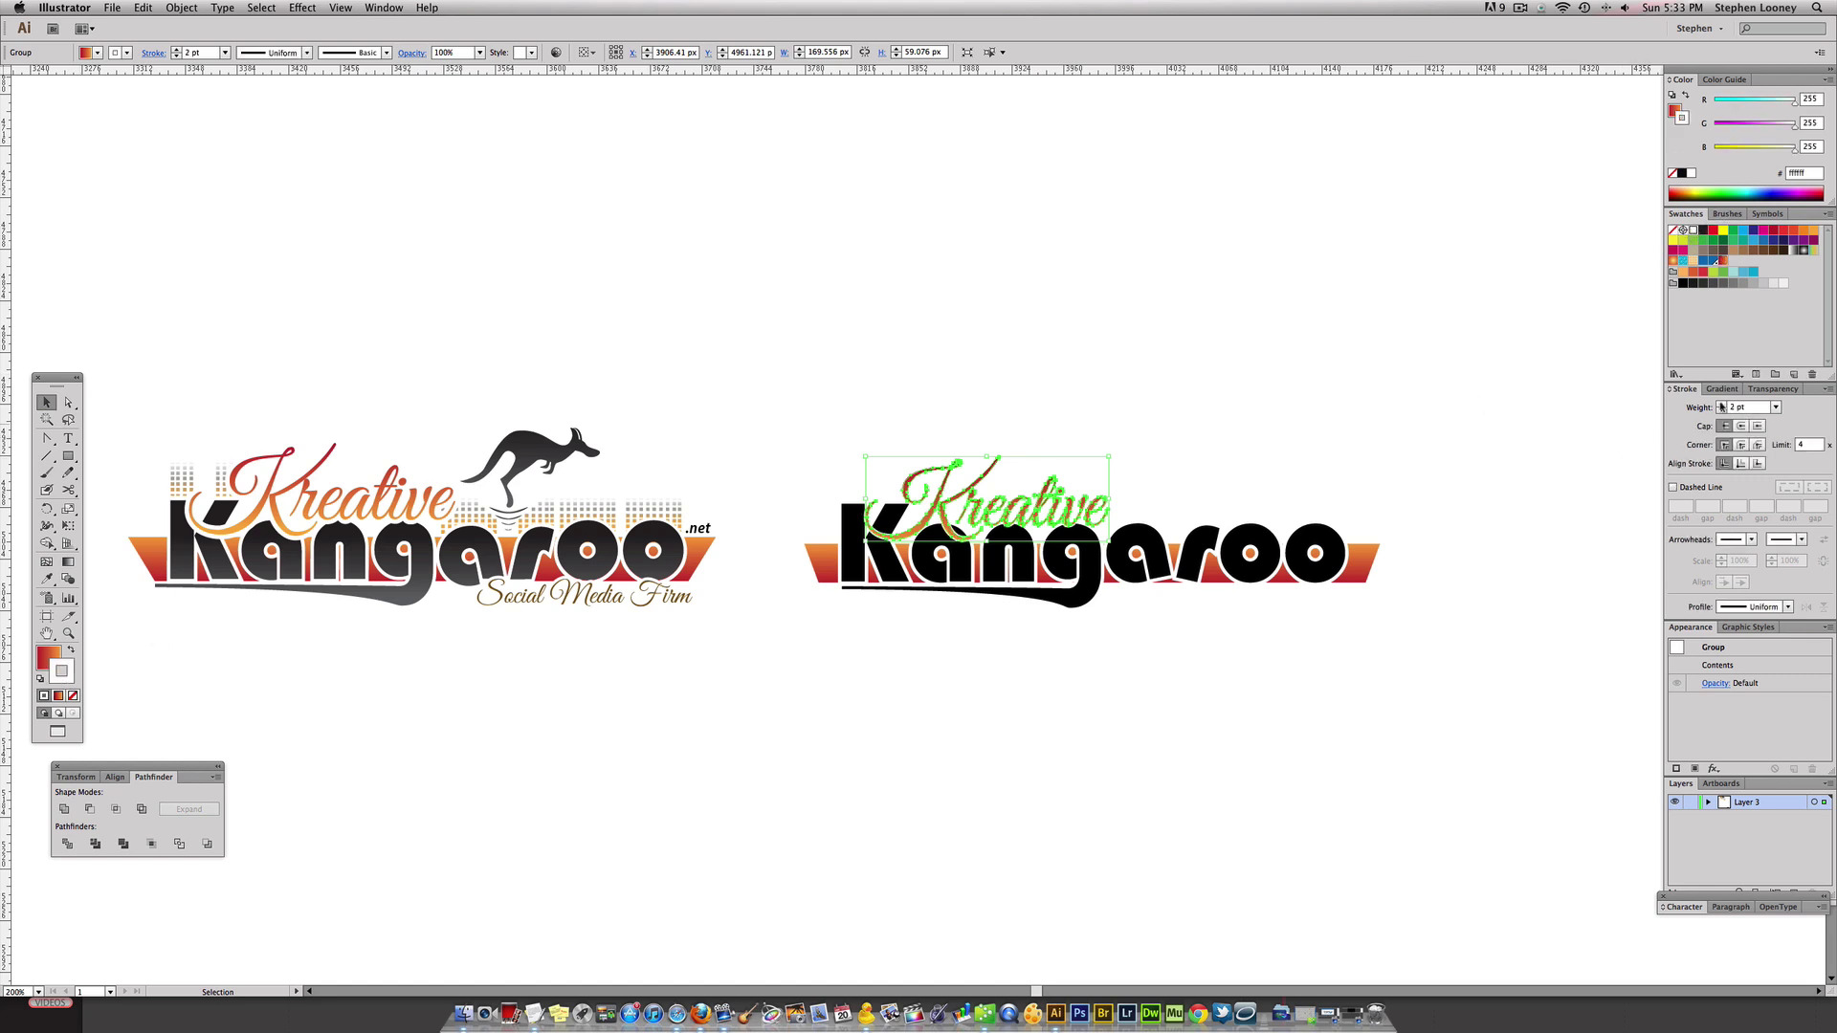
left_click(1721, 404)
left_click(1722, 404)
left_click(1722, 404)
left_click(1402, 414)
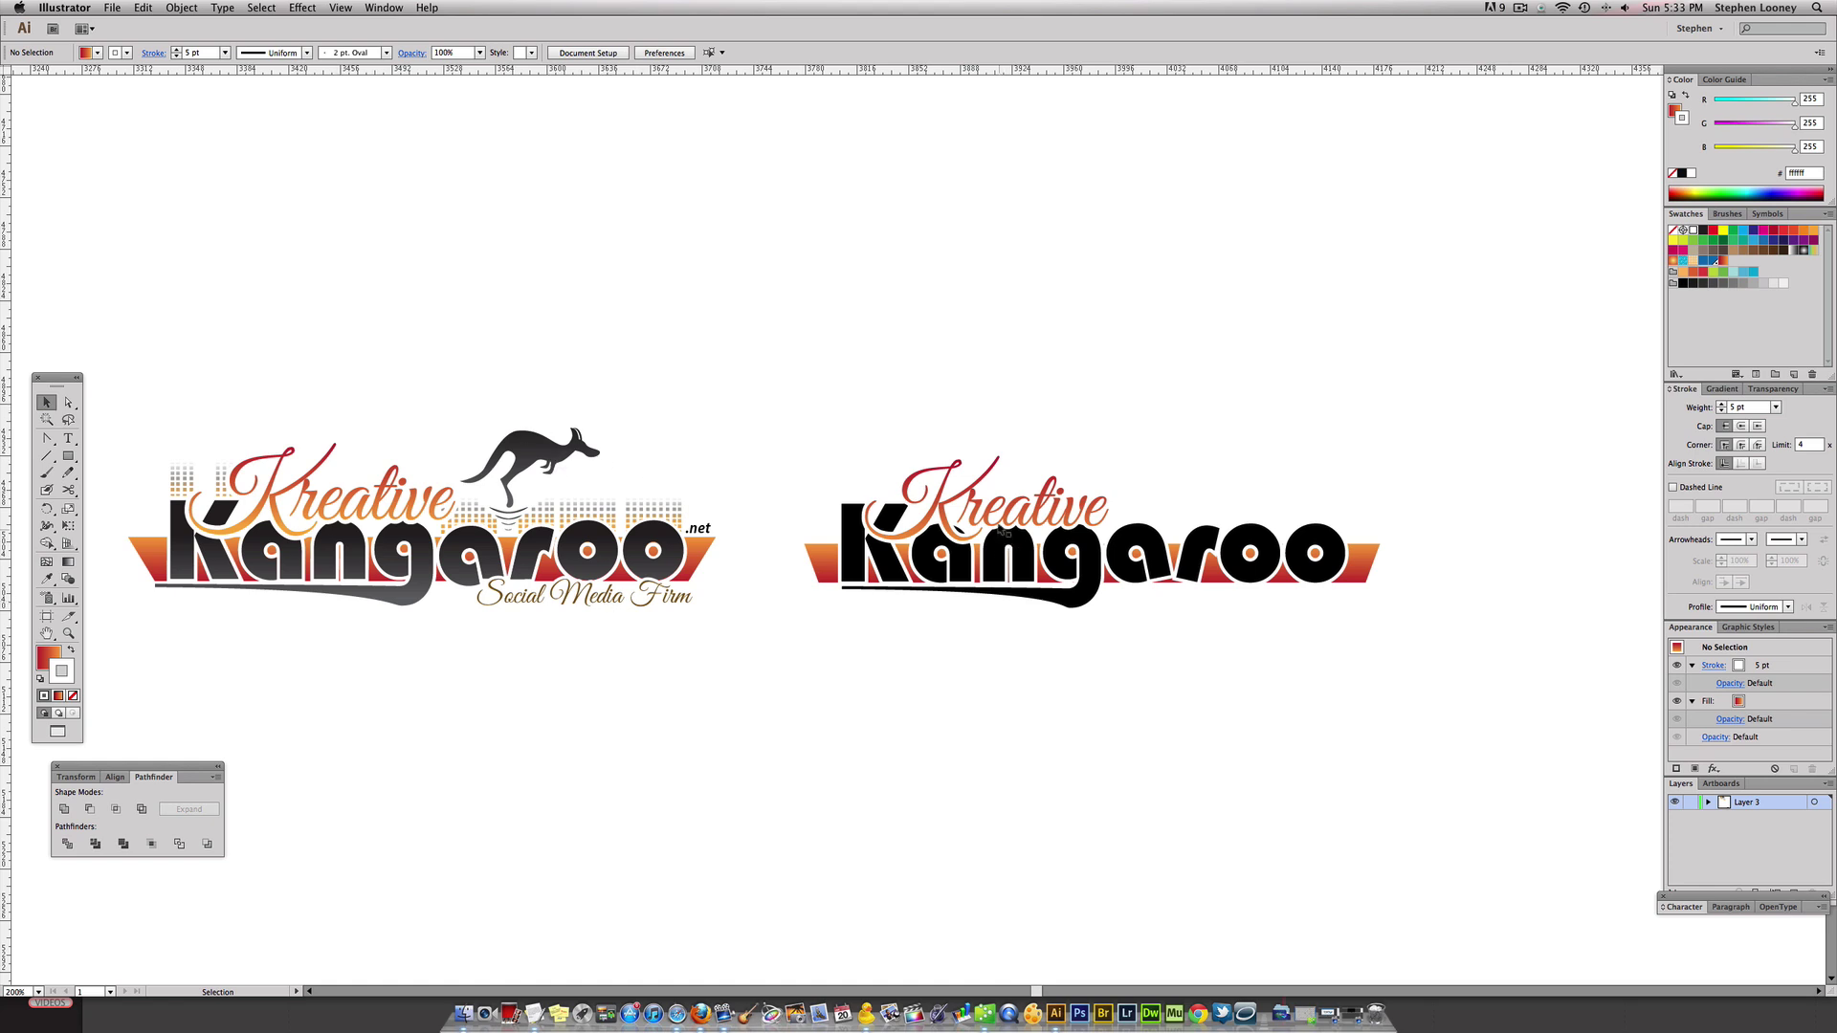
left_click(989, 514)
left_click(996, 435)
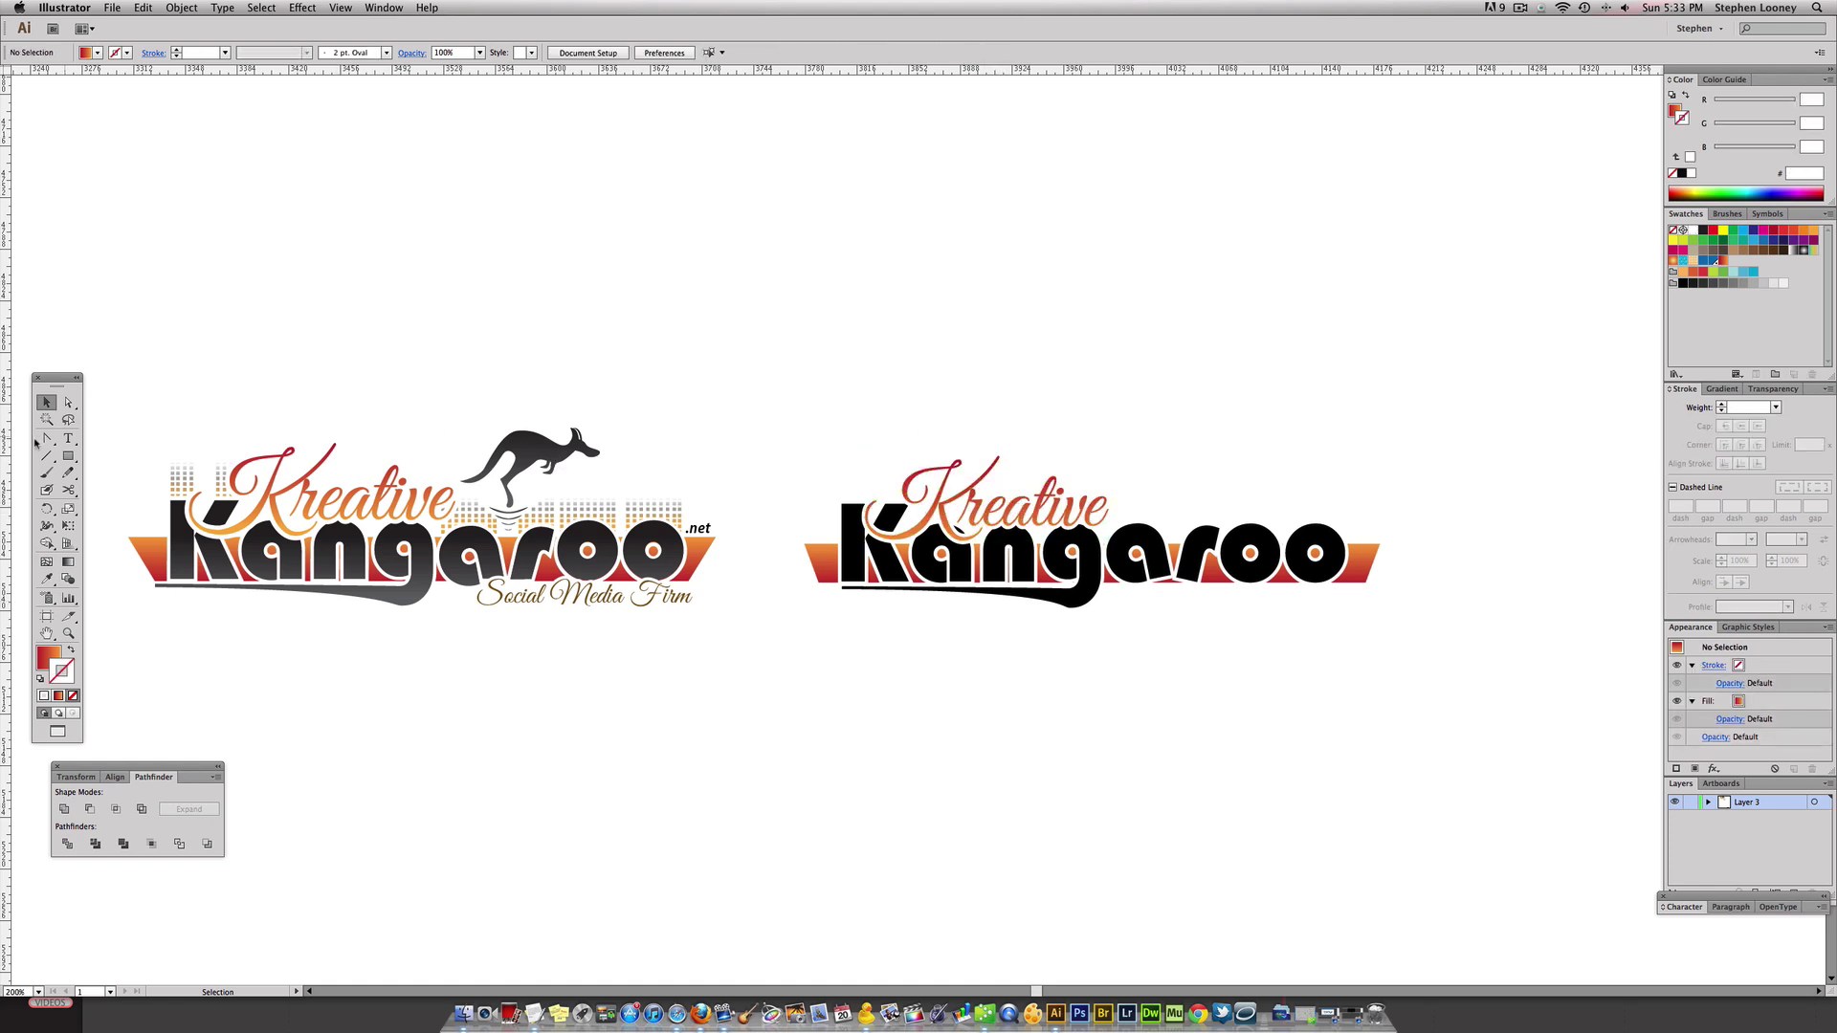
Add the text "Social Media Firm" in Great Vibes, scaled to about 18.5 pt, beneath the right end of Kangaroo
key("t")
left_click(907, 708)
type("Socia")
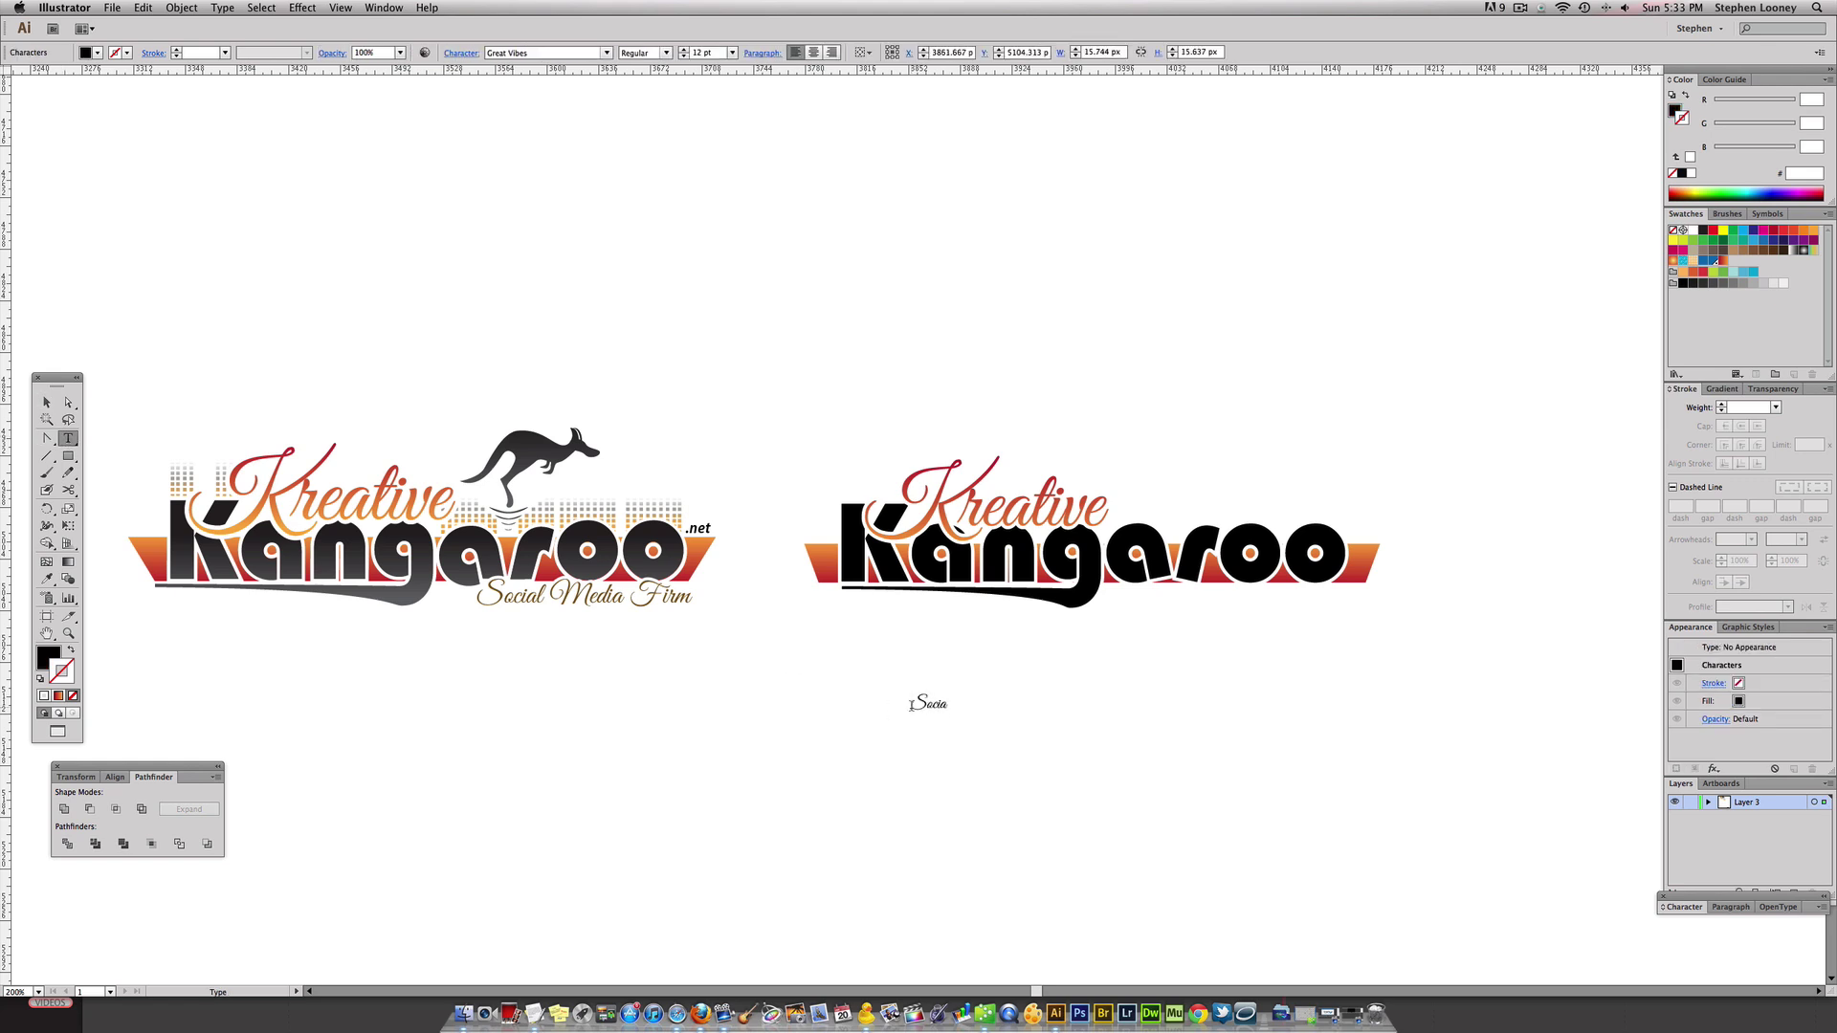
type("l Media Firm")
key("Escape")
left_click_drag(922, 711, 1206, 594)
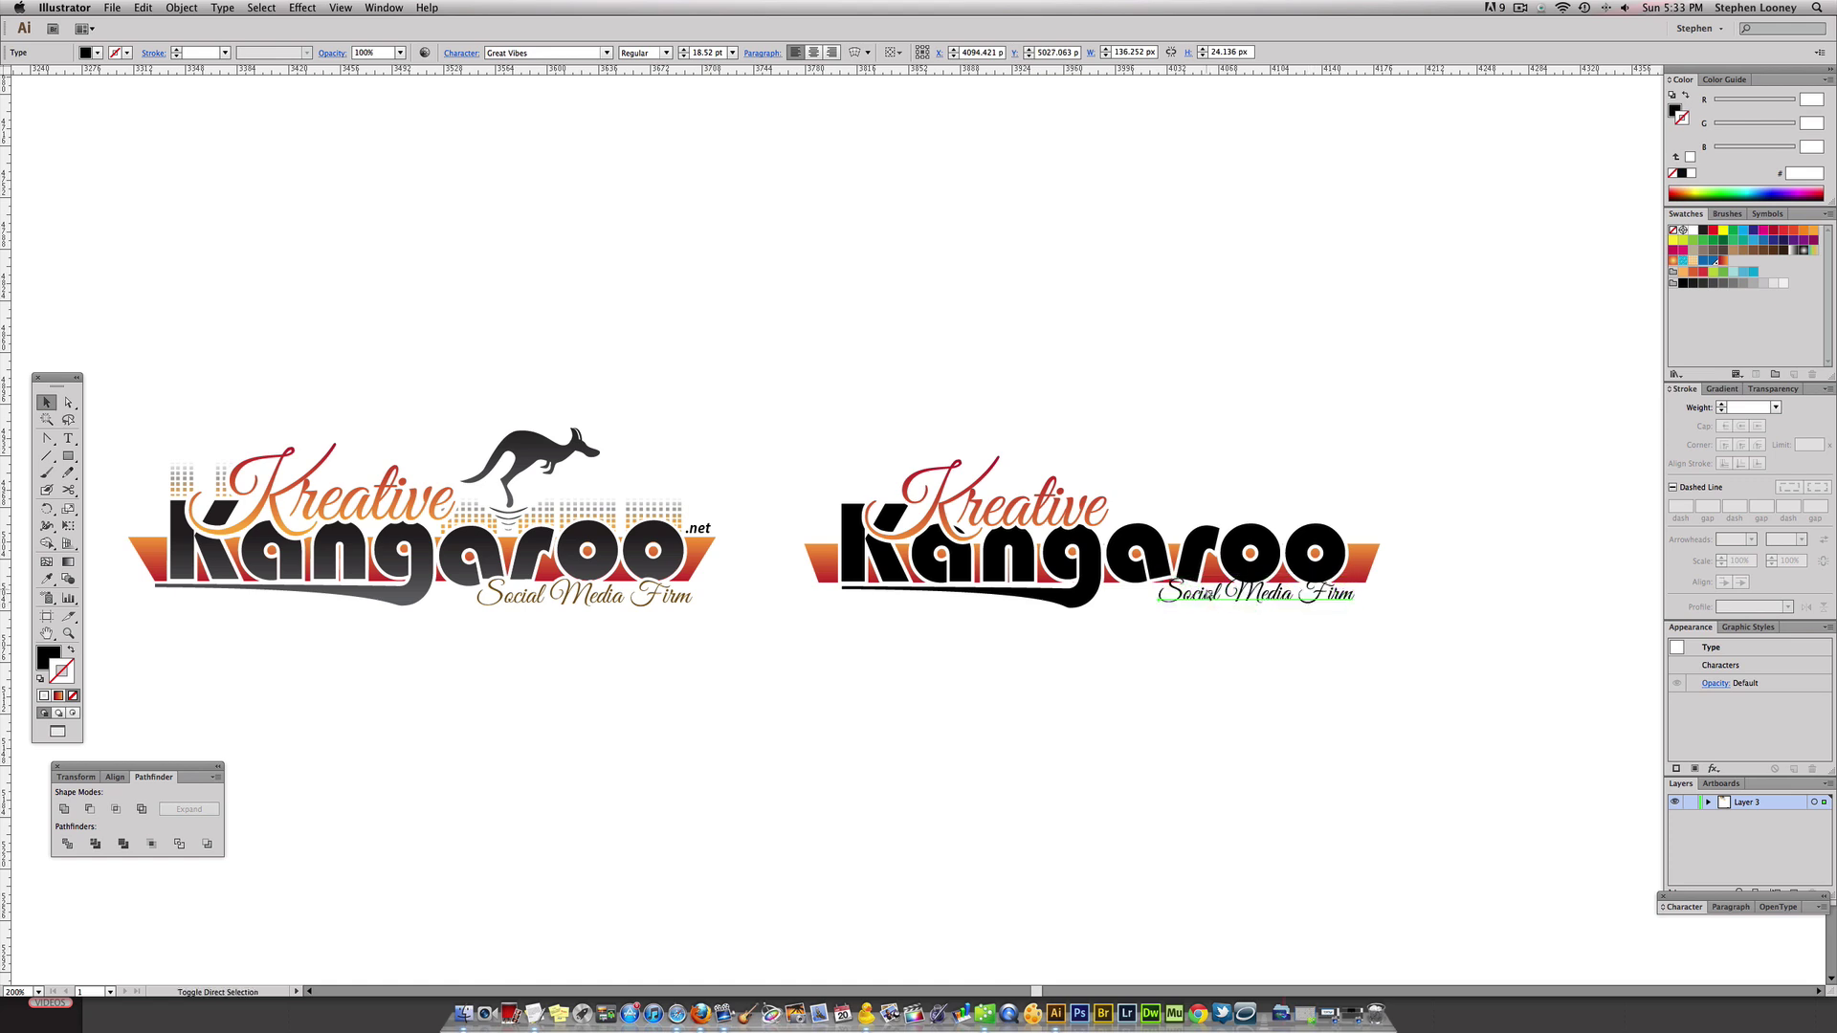
key("v")
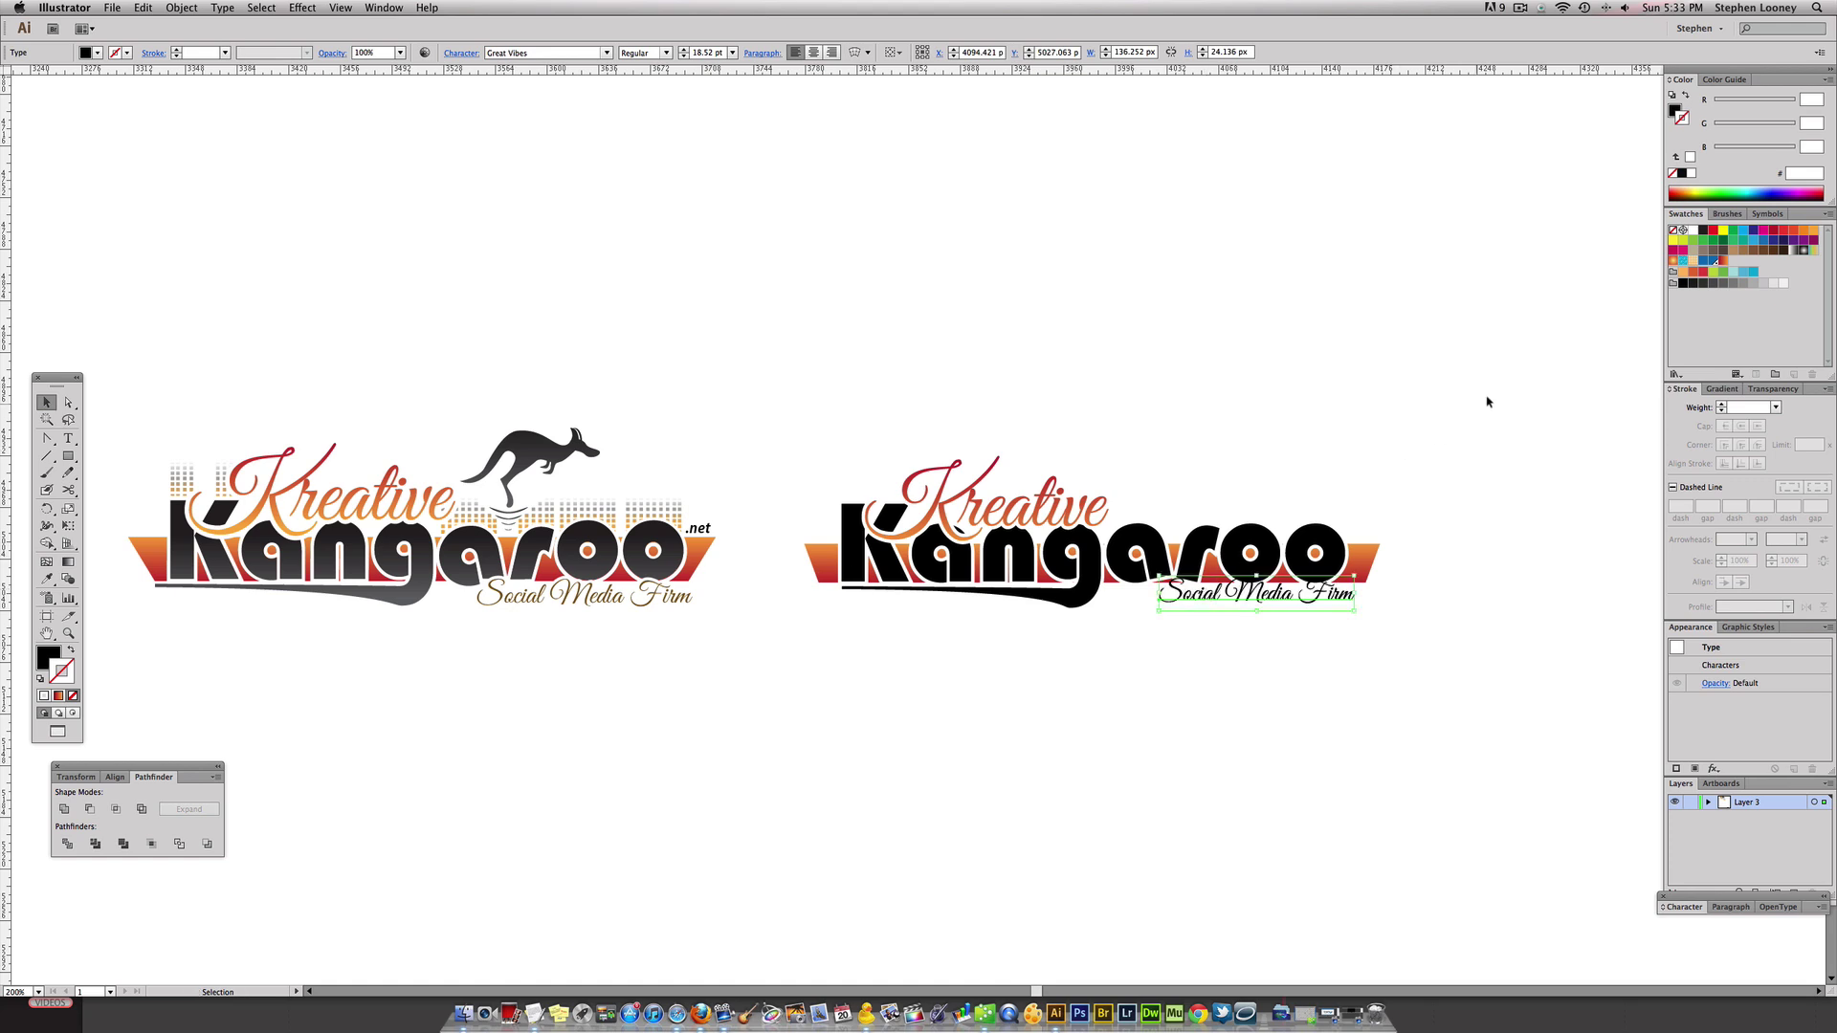
Place a copy of Social Media Firm behind the original with a white 6 pt stroke and round corner joins
left_click(1691, 230)
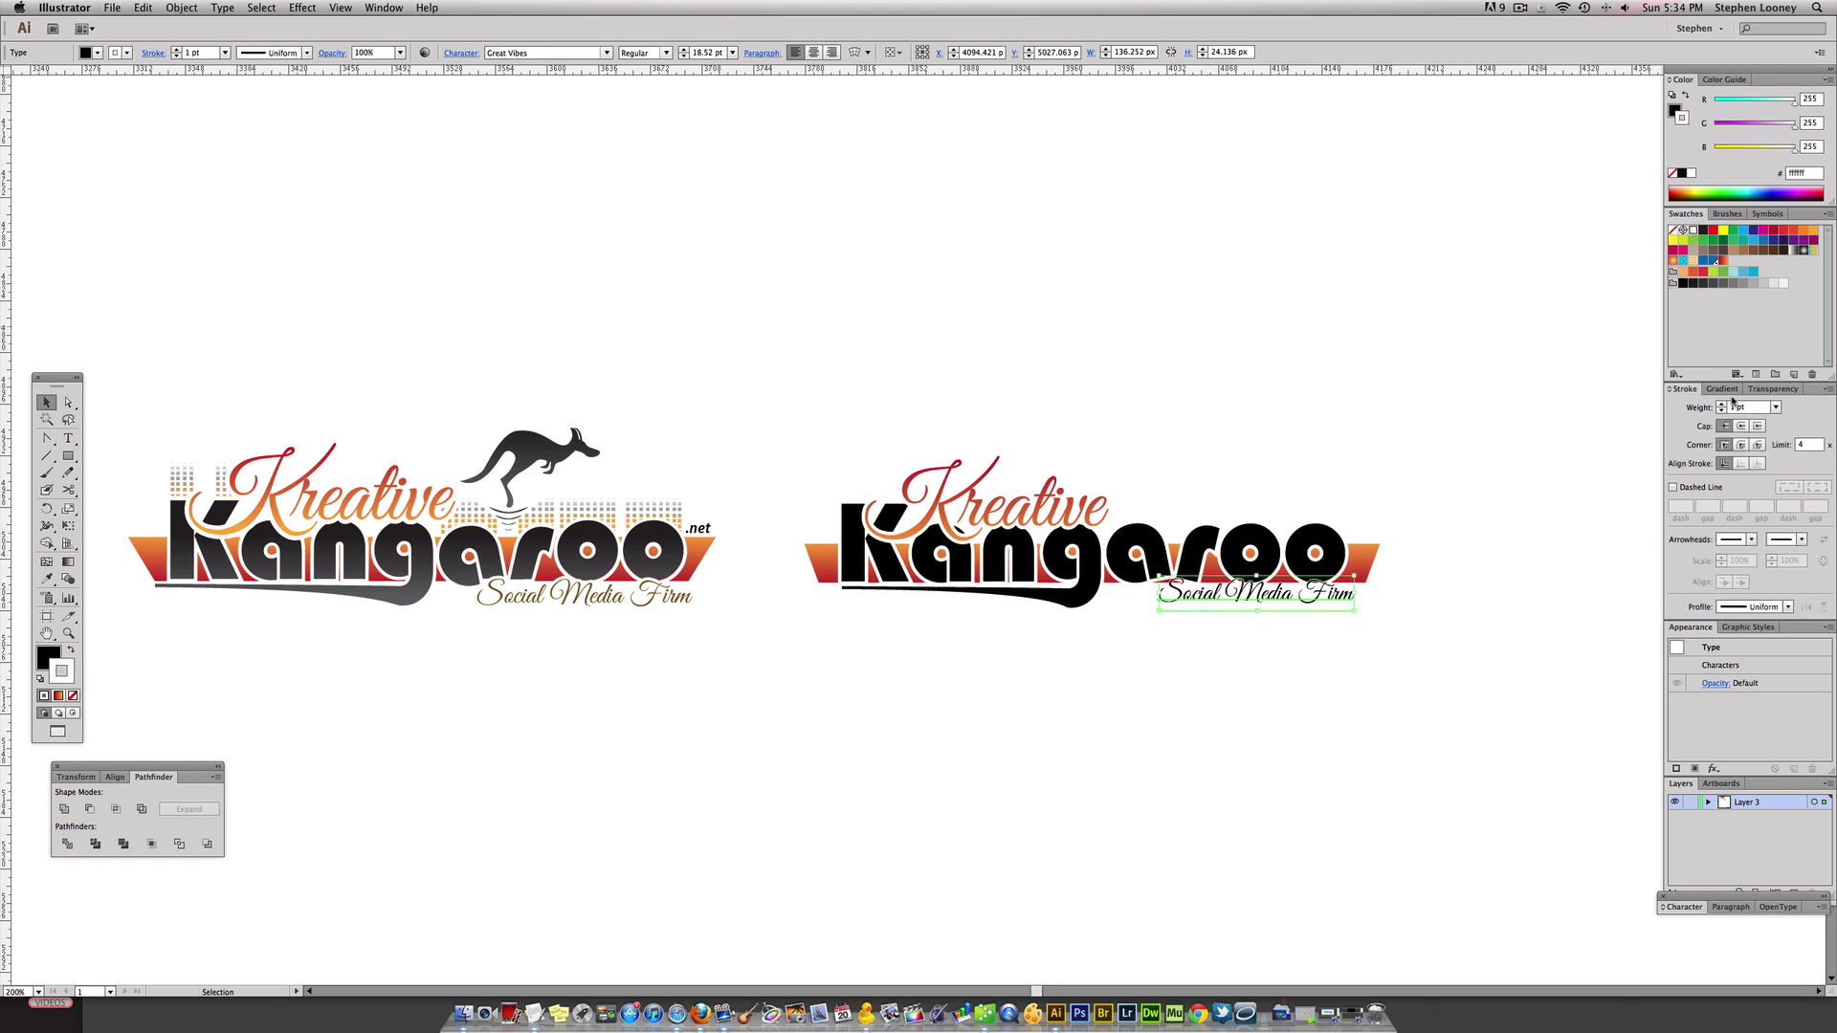
left_click(1721, 405)
left_click(1720, 405)
left_click(1720, 405)
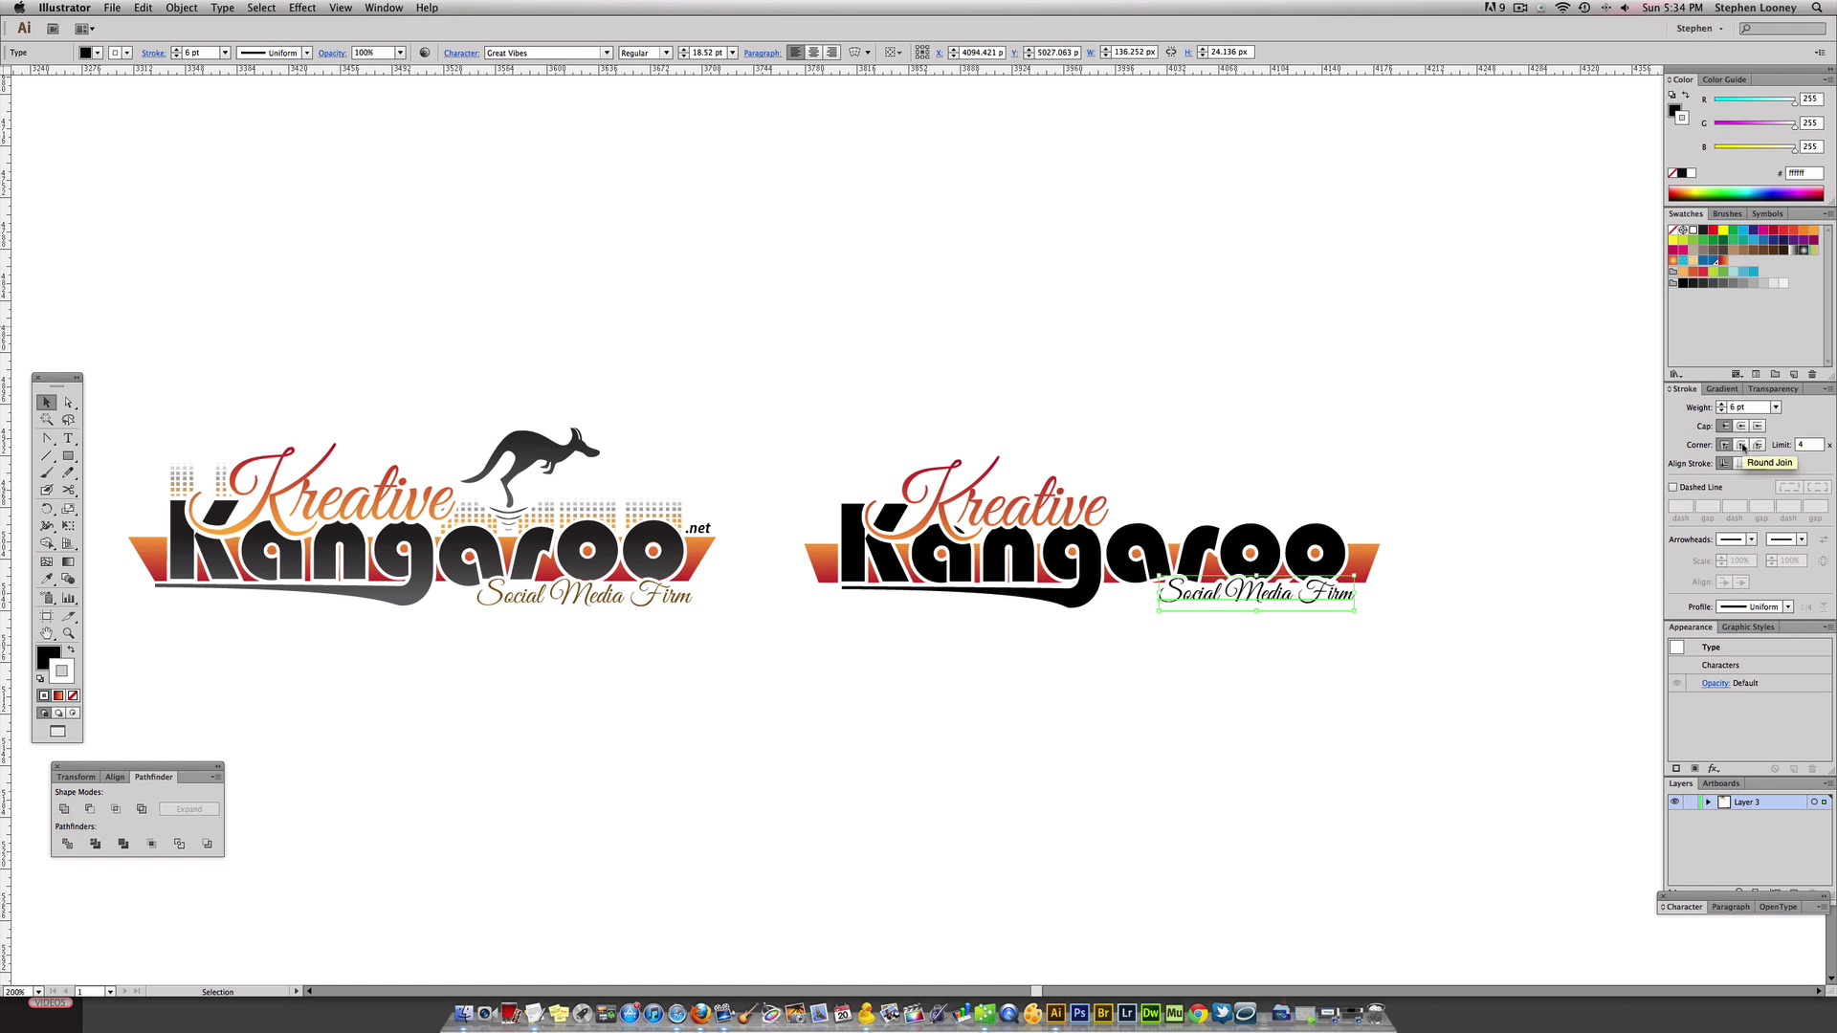
left_click(1743, 446)
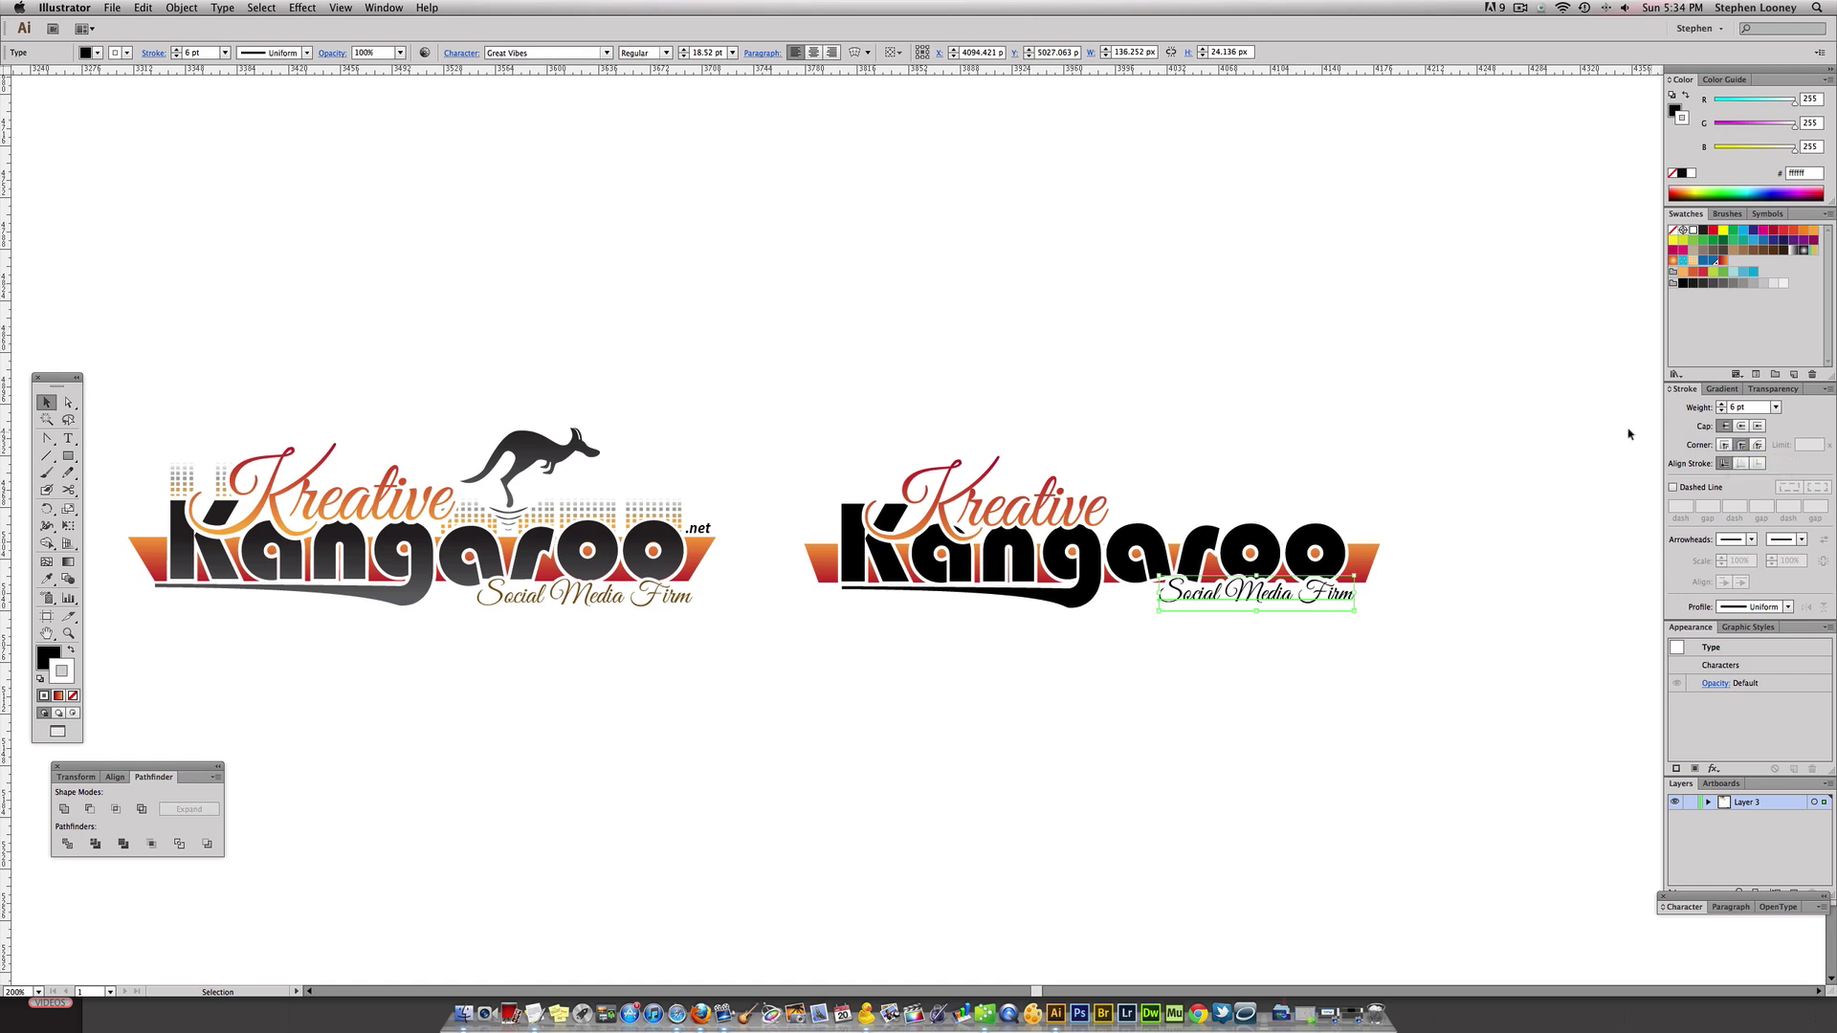
left_click(1214, 429)
scroll(1201, 605, "up", 1)
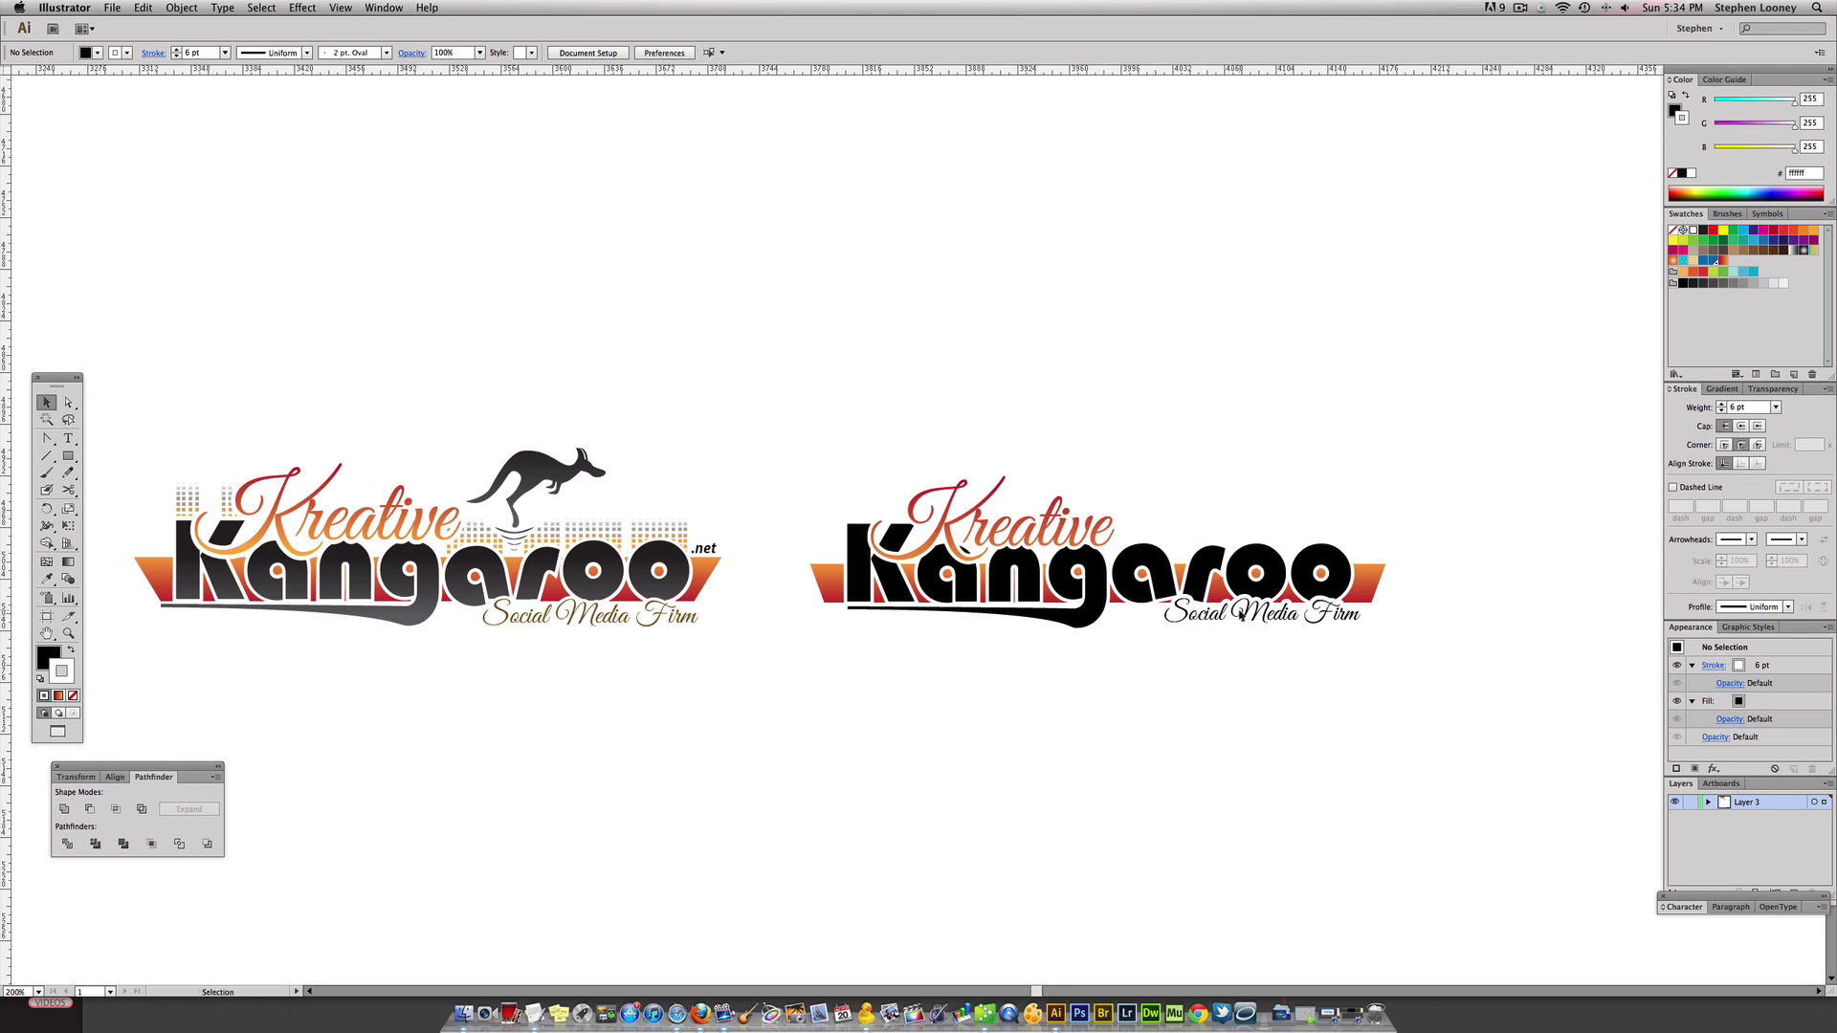
left_click(1241, 616)
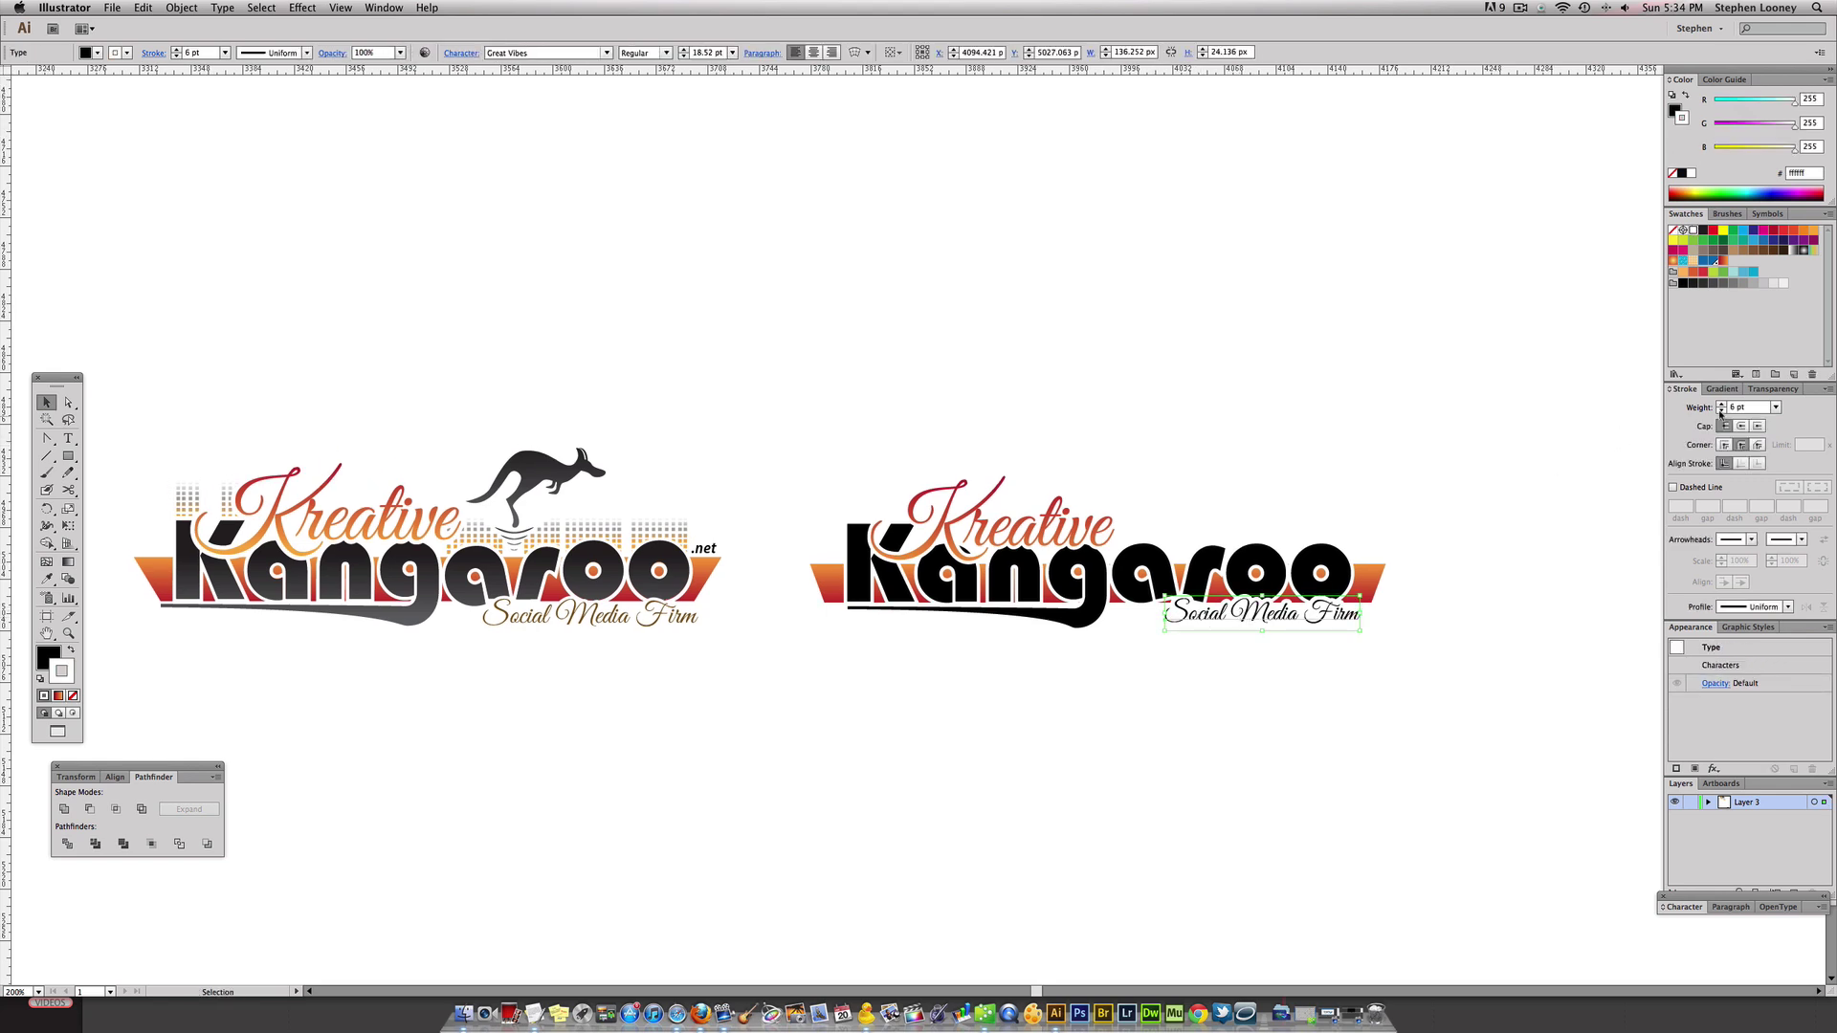
left_click(1393, 446)
left_click_drag(1270, 515, 1291, 520)
left_click(1268, 488)
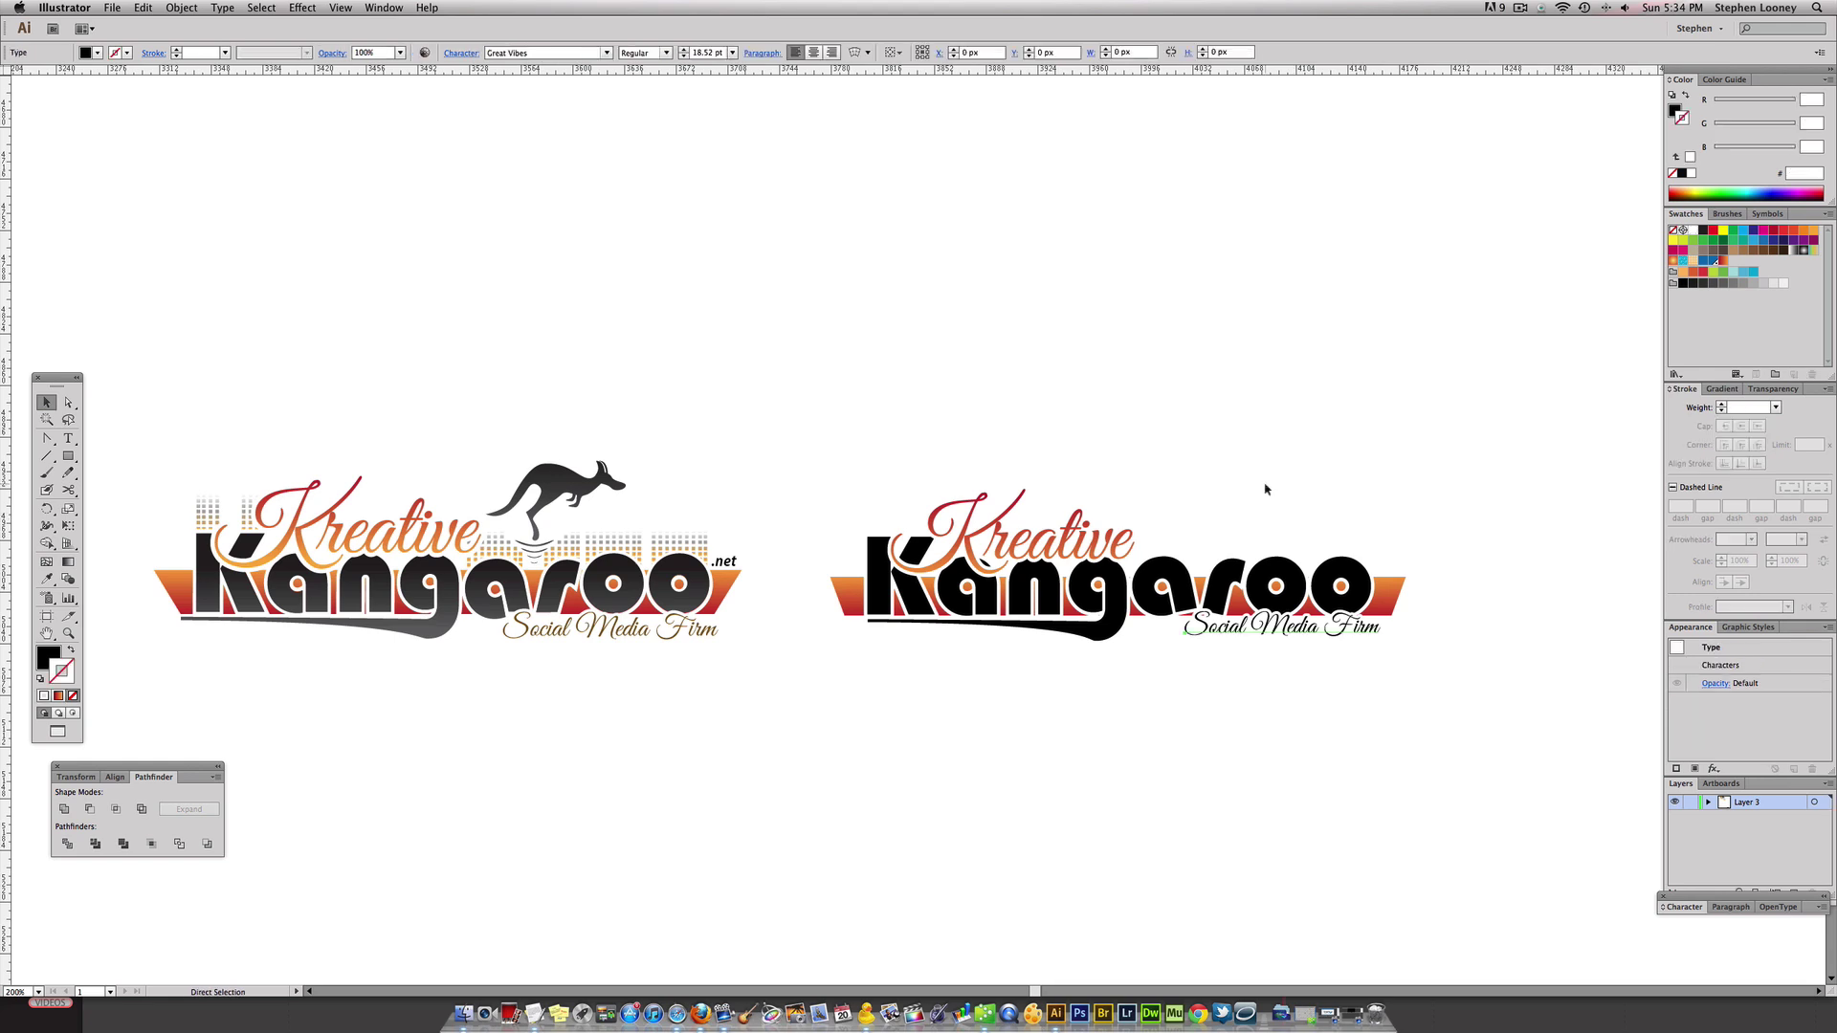
Draw a small black square above the original's left block of squares and duplicate it into a row of four
left_click(1034, 502)
left_click_drag(1004, 499, 955, 507)
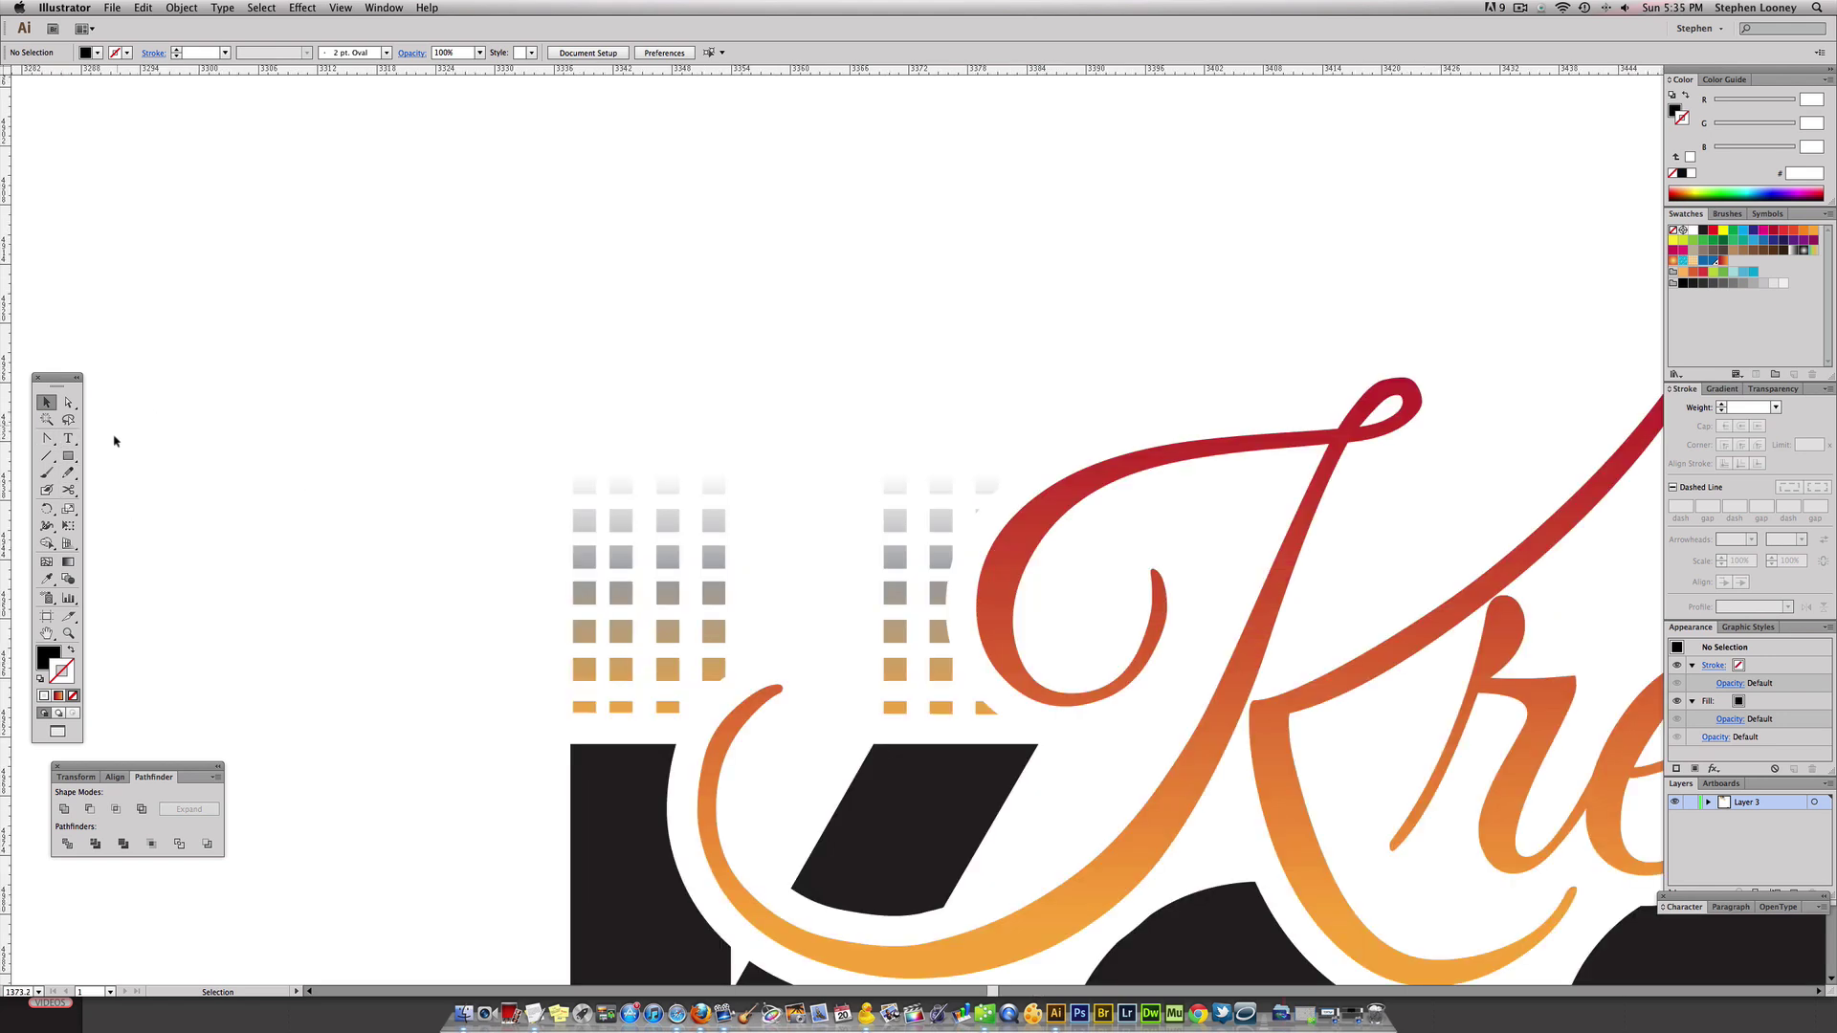
key("m")
mouse_move(574, 414)
left_mouse_down()
mouse_move(600, 439)
mouse_move(660, 427)
left_mouse_up()
key("v")
key("ctrl+d")
left_click(659, 426, "shift")
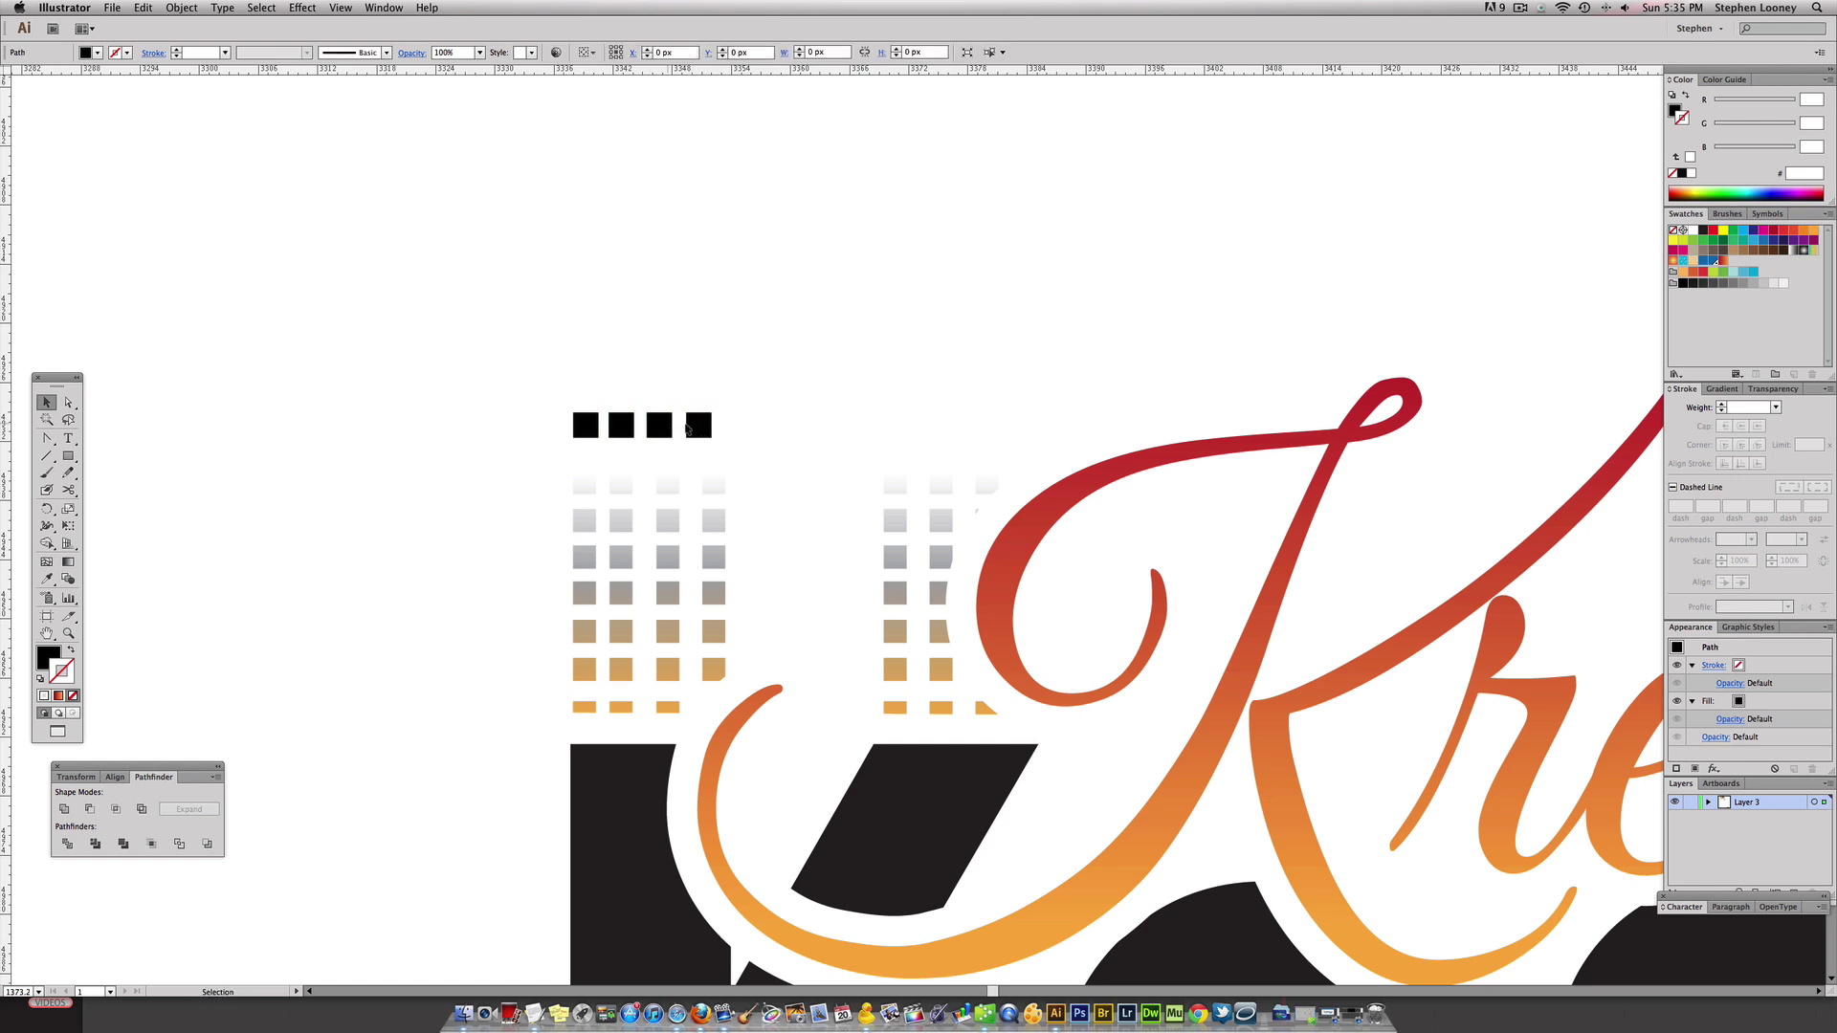
Widen the row of four squares to match the original block and stack copies upward into six rows
left_click(617, 428, "shift")
left_click(593, 426, "shift")
mouse_move(712, 413)
left_mouse_down()
mouse_move(727, 409)
mouse_move(705, 388)
left_mouse_up()
left_click_drag(705, 388, 708, 359)
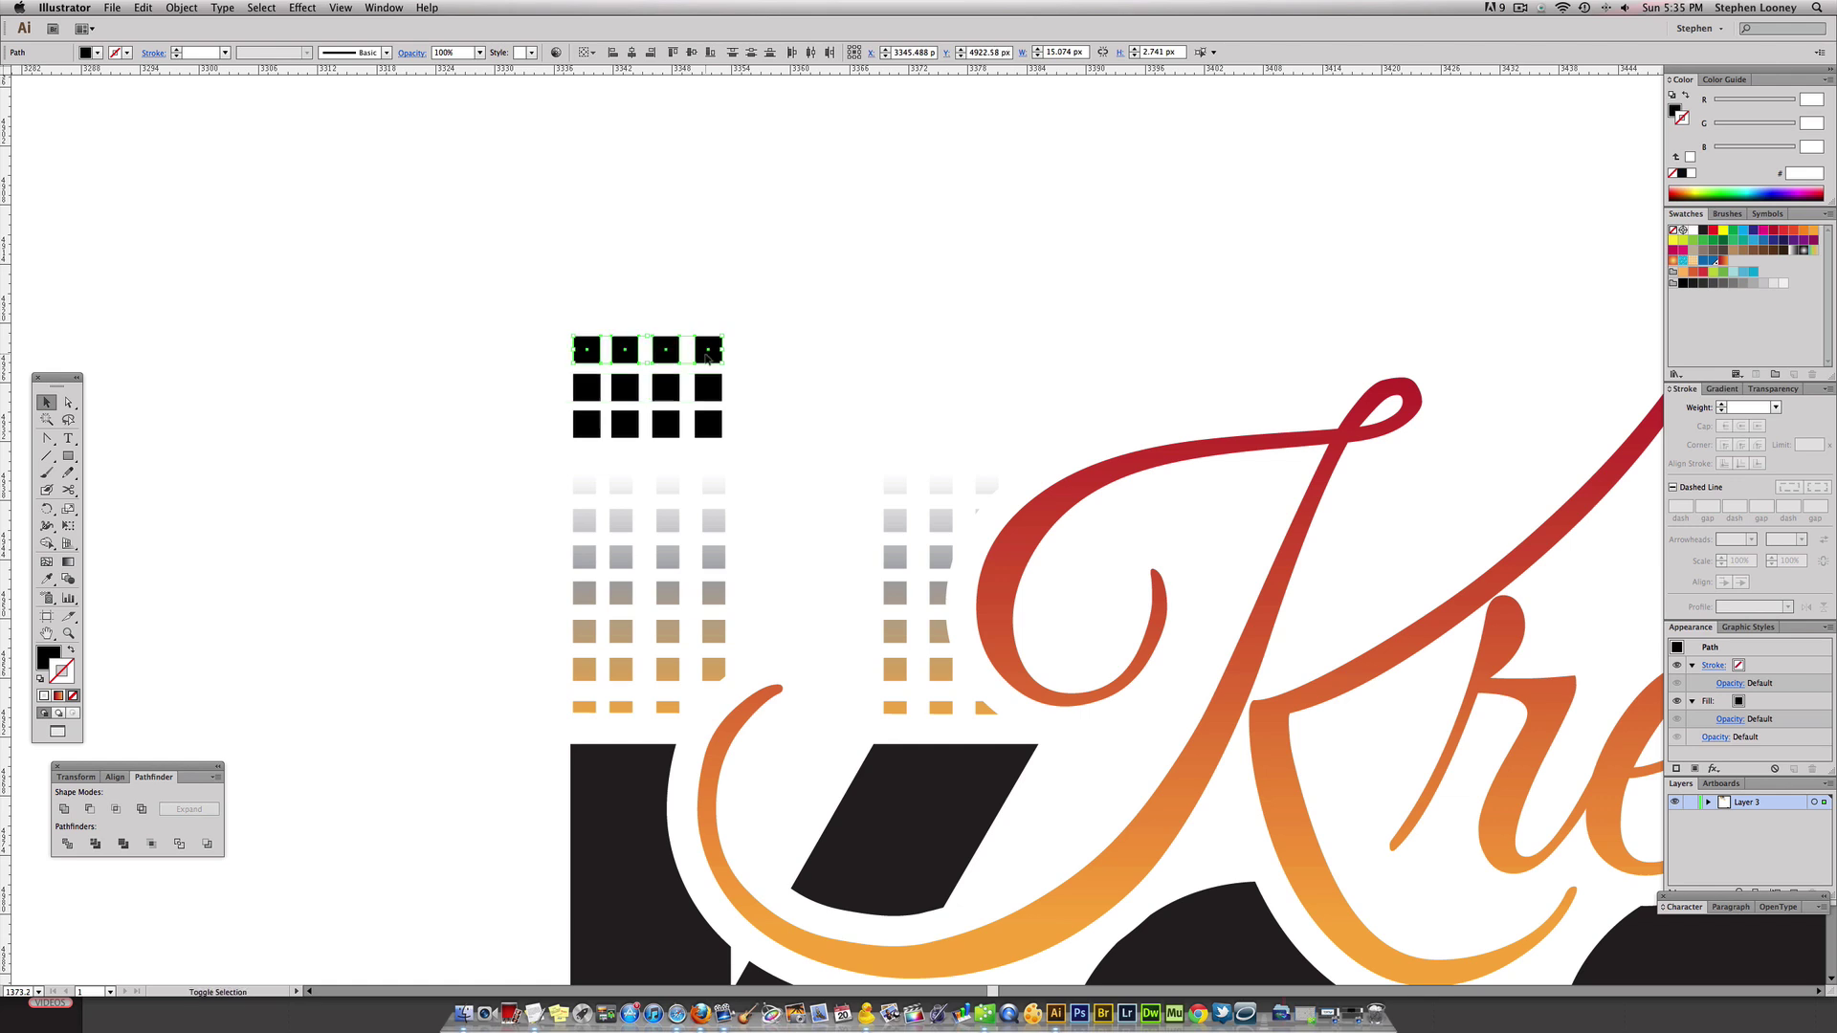
left_click_drag(708, 359, 708, 237)
Apply the original squares' white-grey-orange gradient to all the squares of the new grid
left_click(810, 364, "alt+super")
left_click(819, 398, "alt+super")
left_click_drag(809, 396, 456, 276)
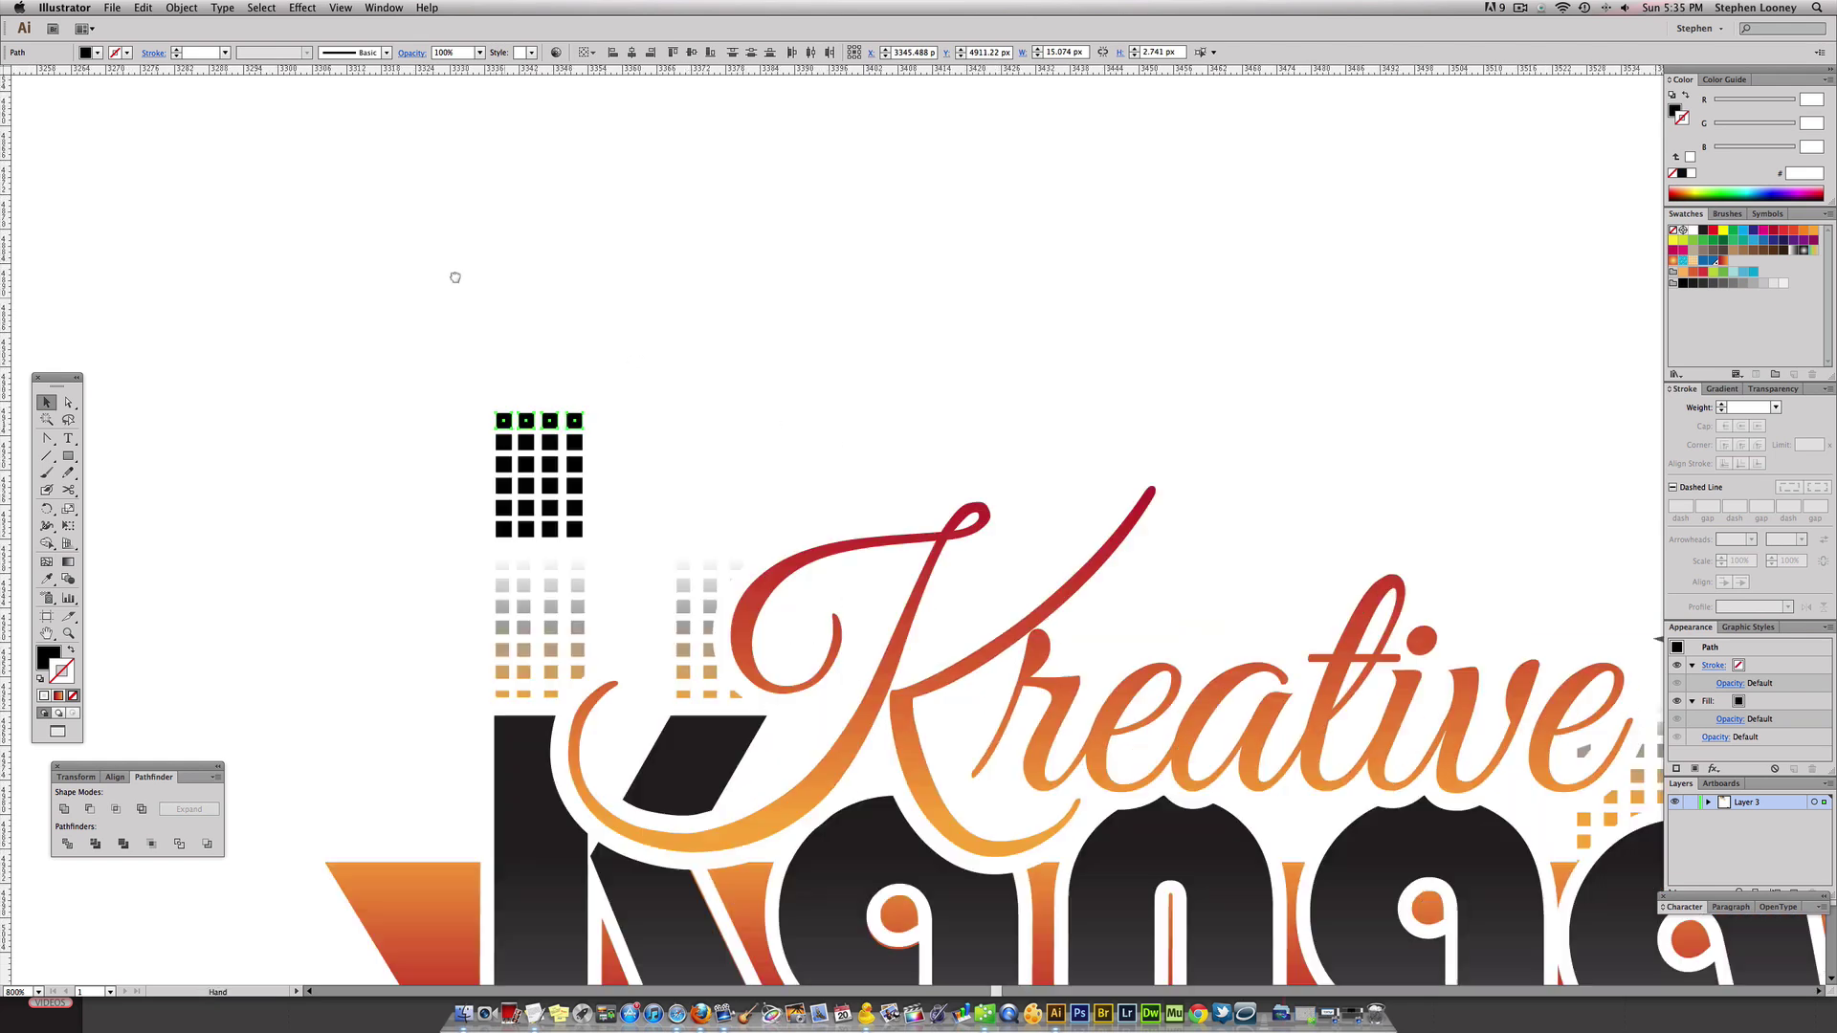
left_click_drag(461, 348, 594, 533)
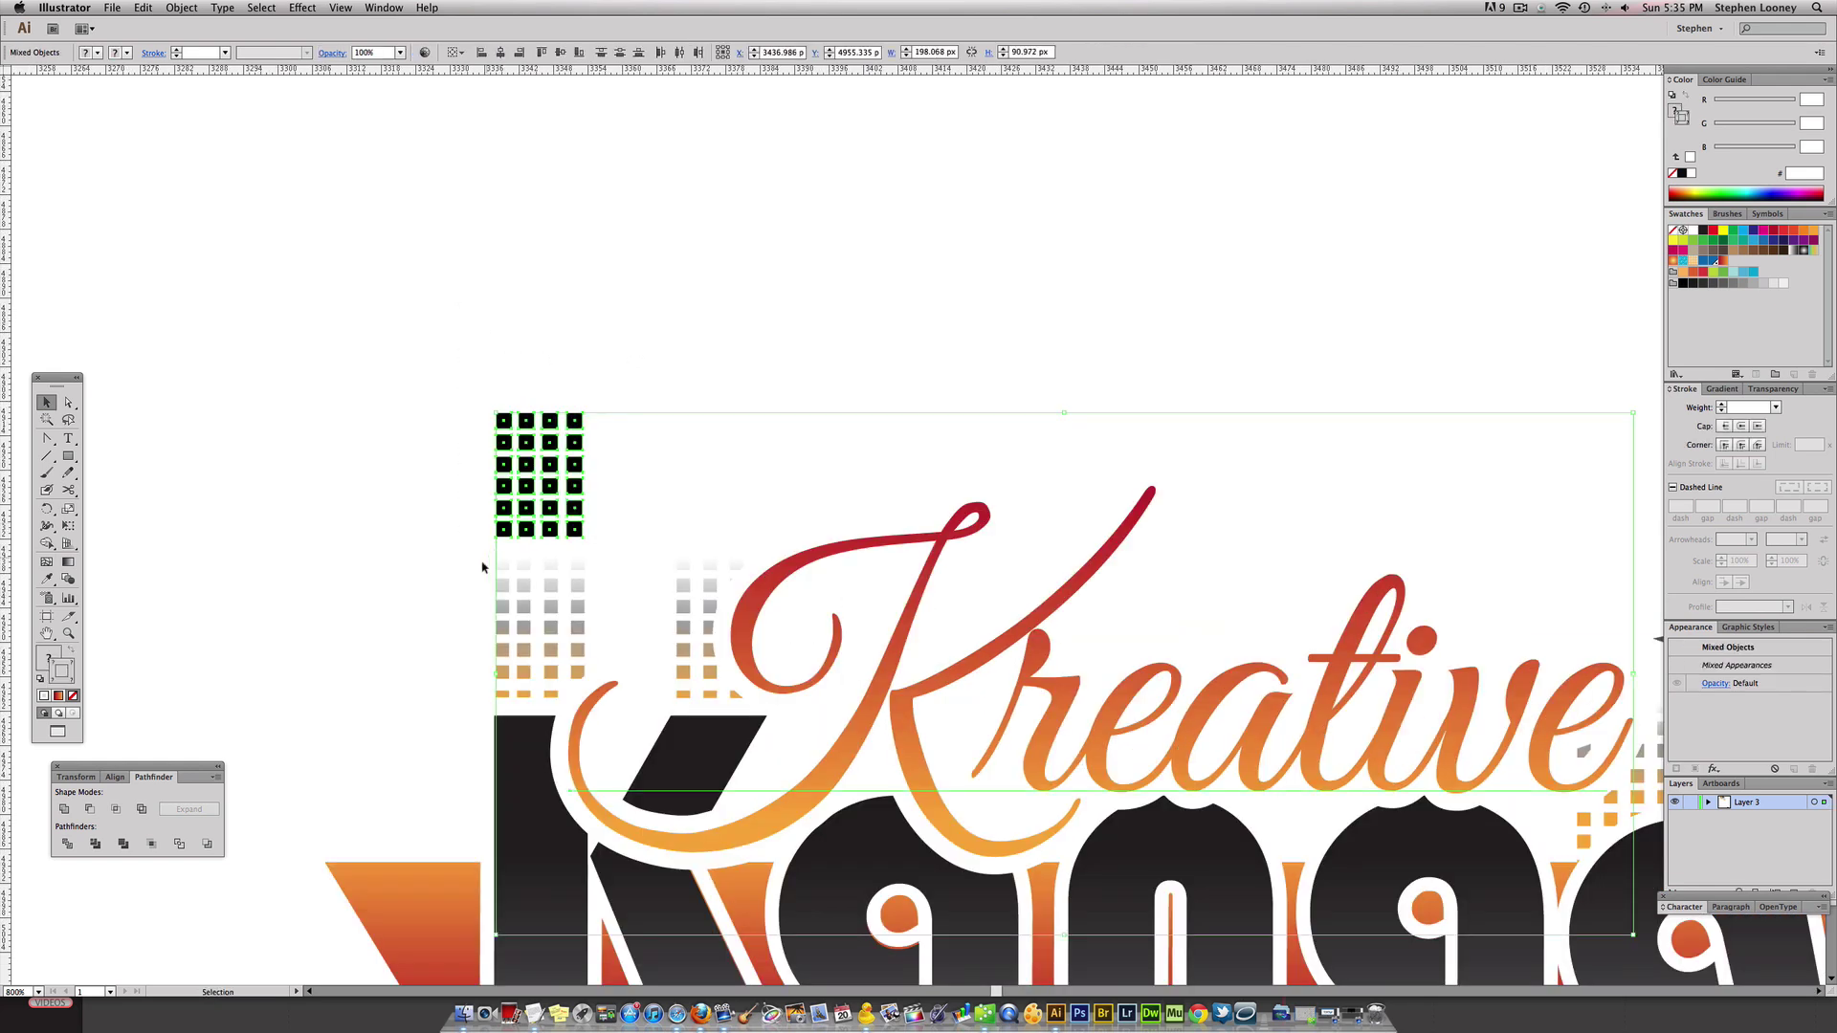
left_click_drag(452, 562, 643, 643)
left_click_drag(431, 381, 623, 533)
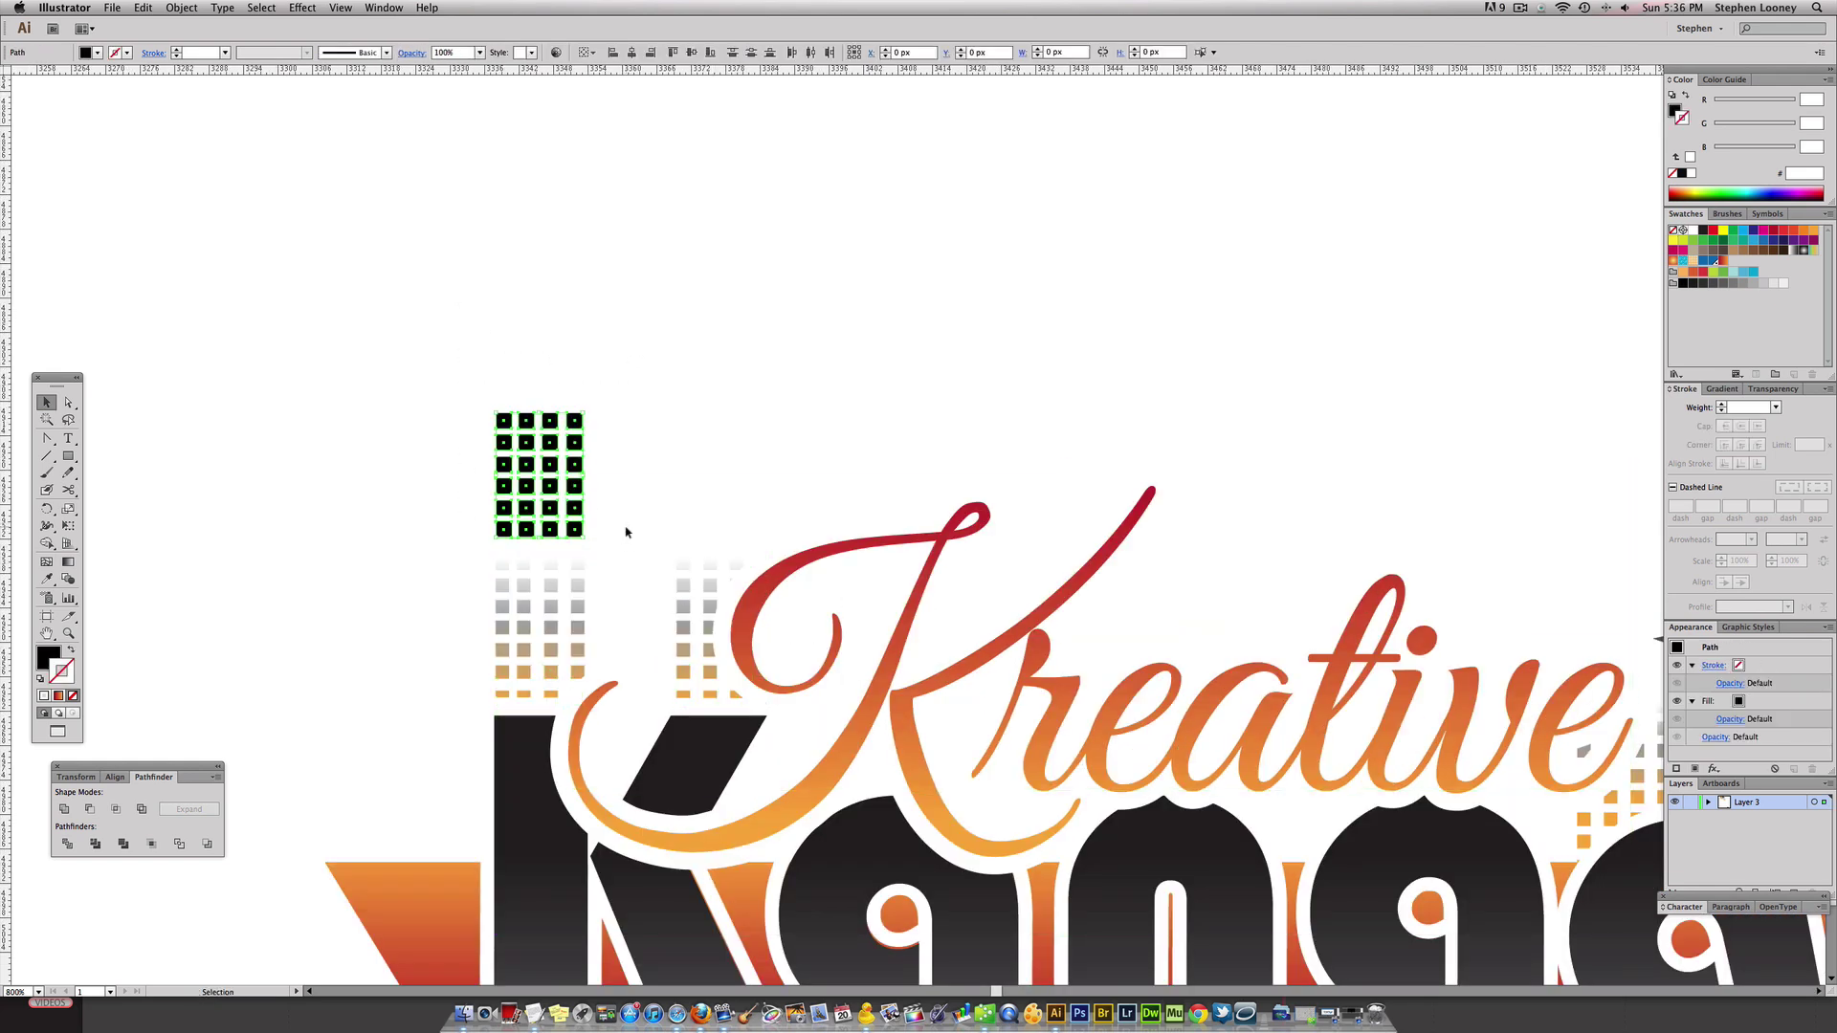
left_click(1721, 389)
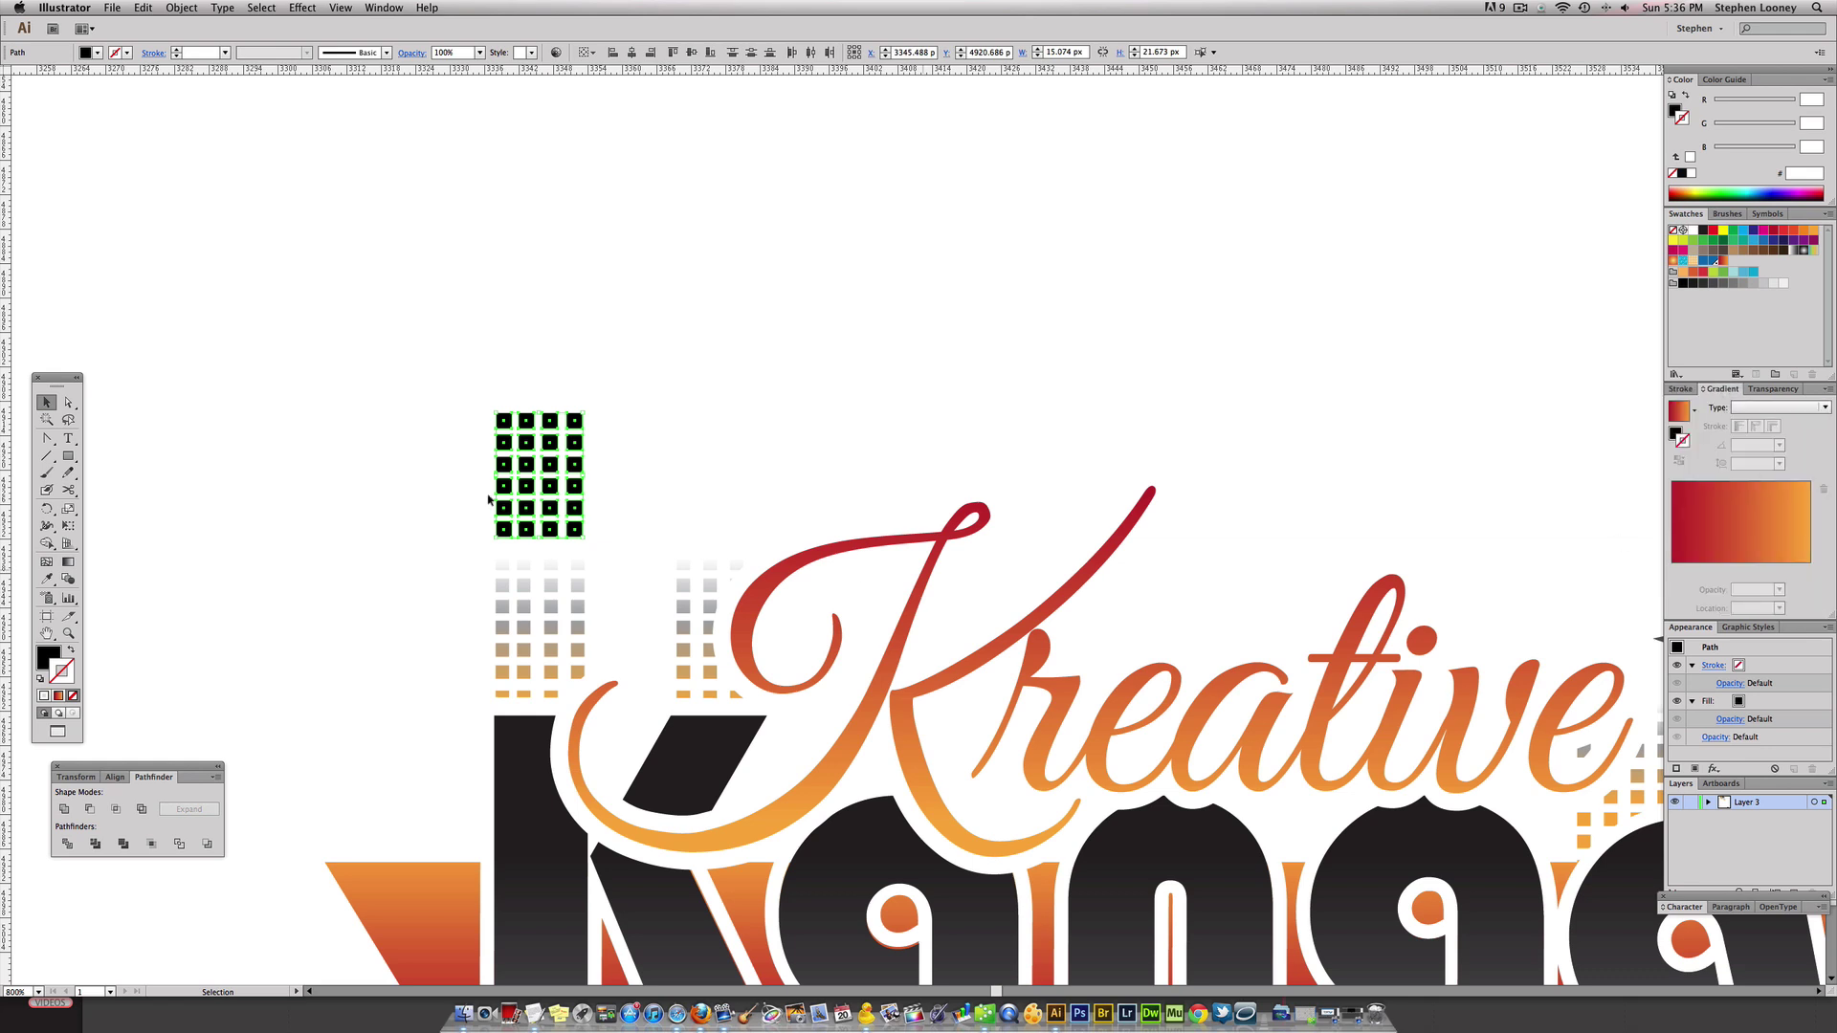
left_click(46, 579)
left_click(556, 582)
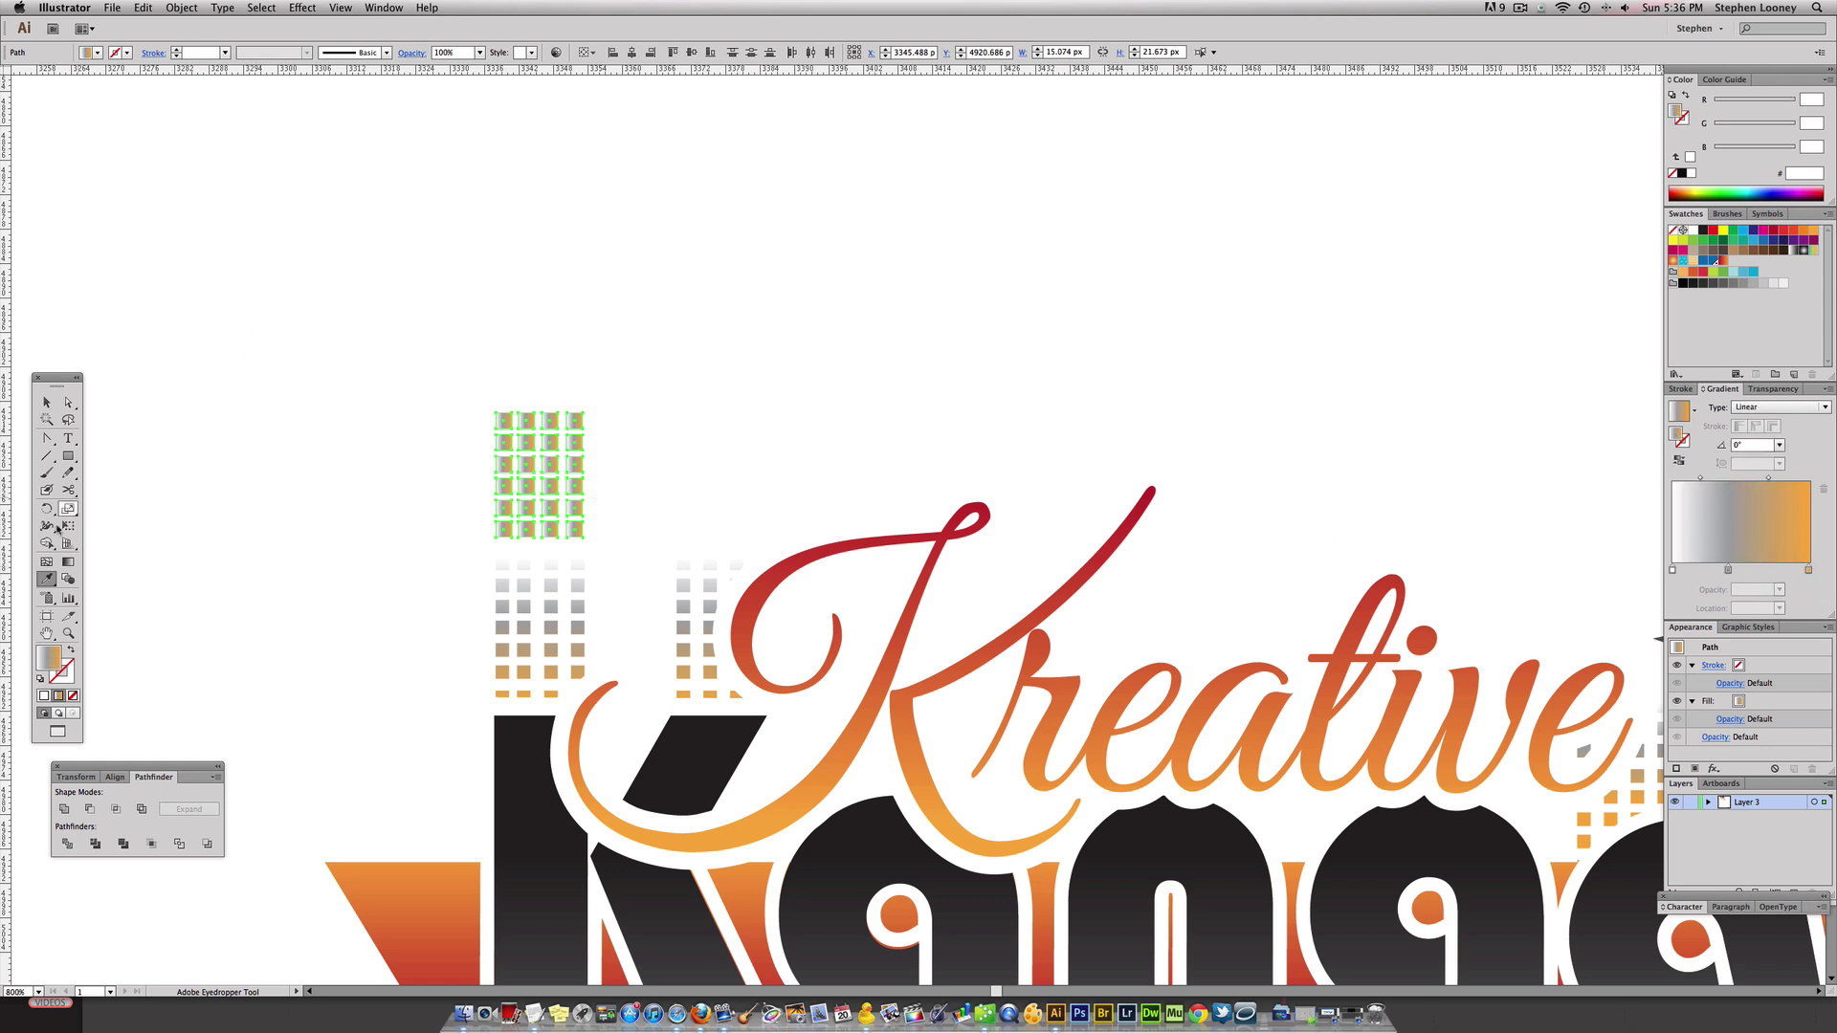
Redirect the gradient vertically across the whole grid, from white at the top to orange just below the last row
left_click(72, 562)
left_click_drag(511, 413, 511, 550)
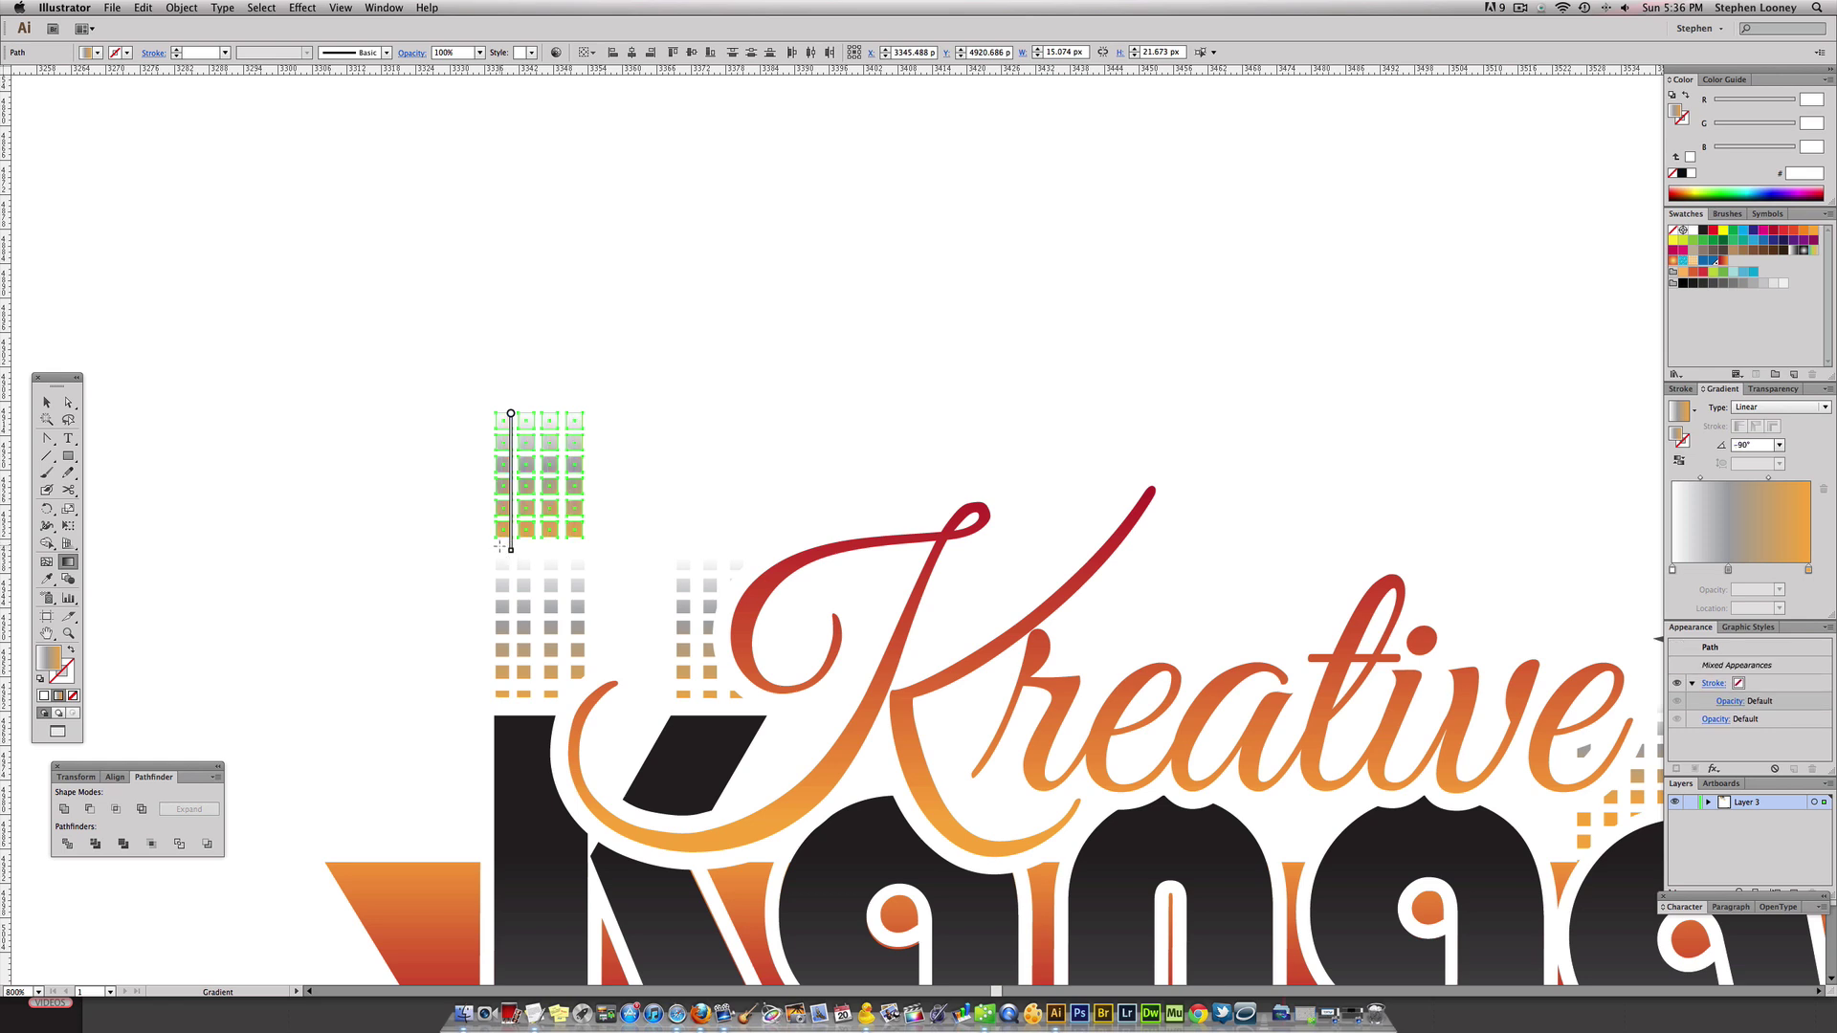
left_click(46, 402)
left_click(287, 456)
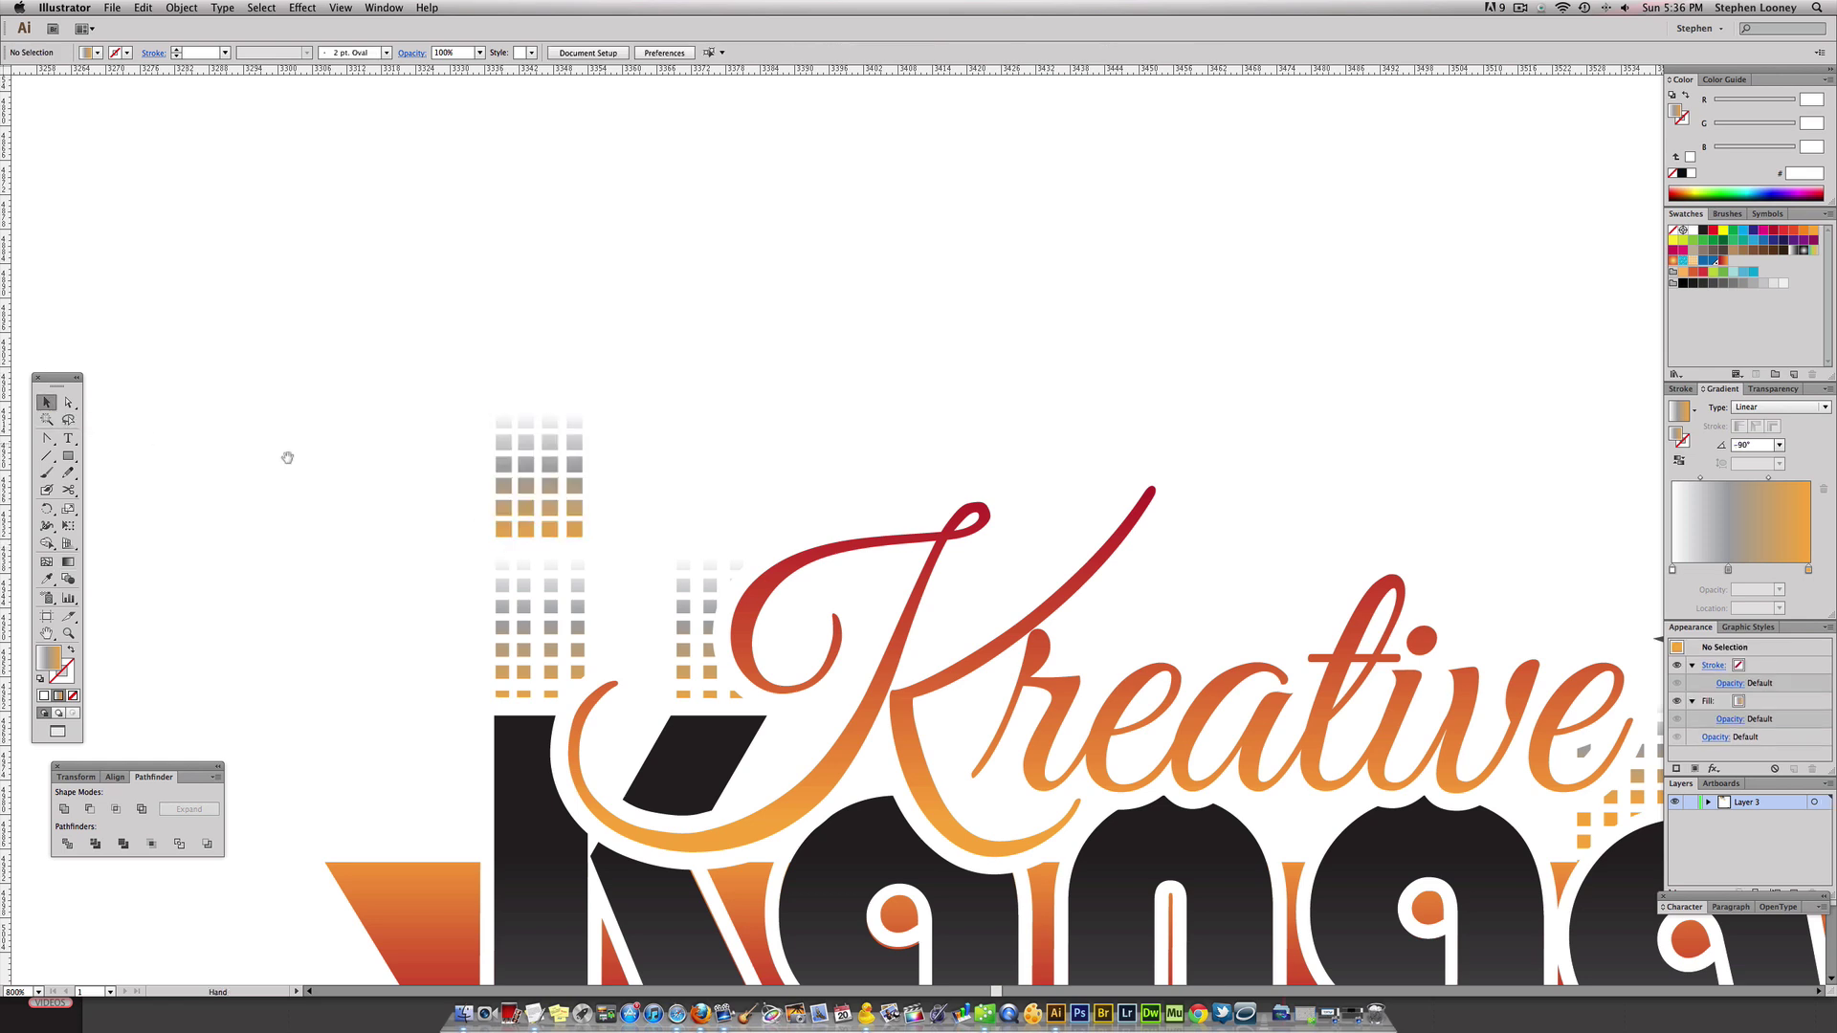
Redraw the grid's vertical gradient from the middle of the top row to the fifth row, making the lowest squares solid orange
left_click(797, 478, "alt+super")
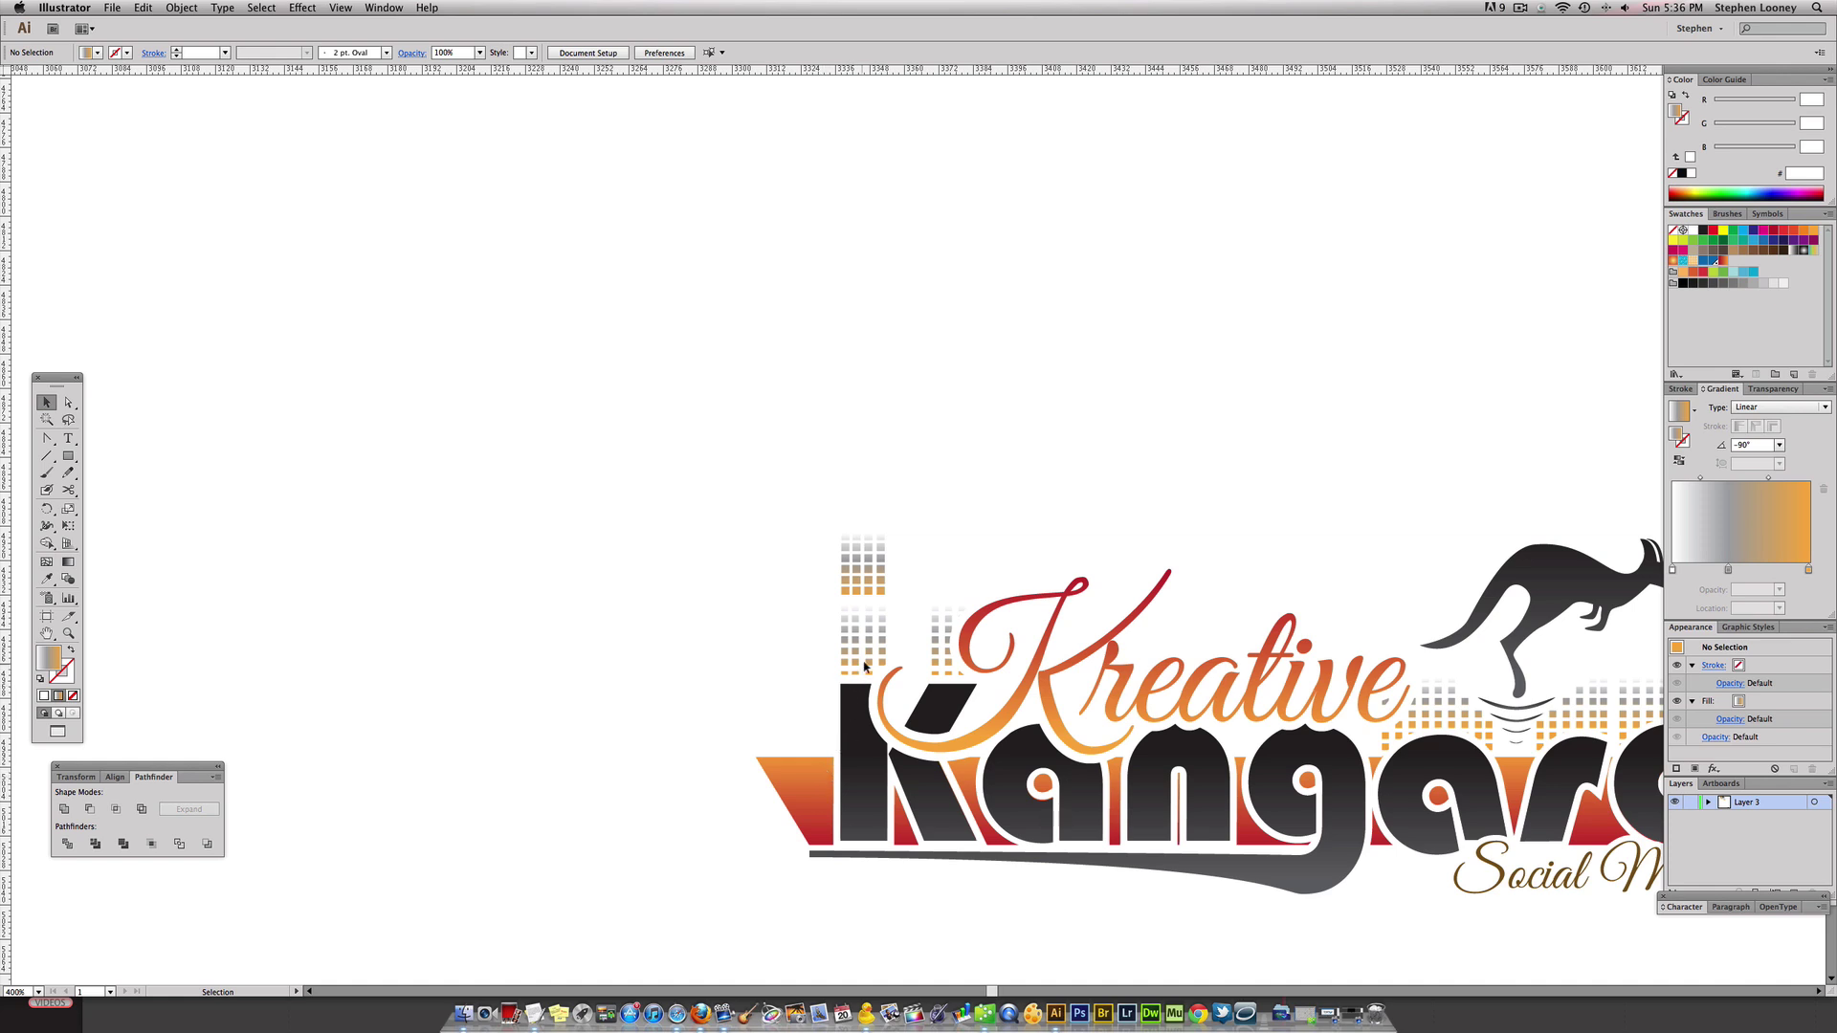
scroll(812, 533, "right", 5)
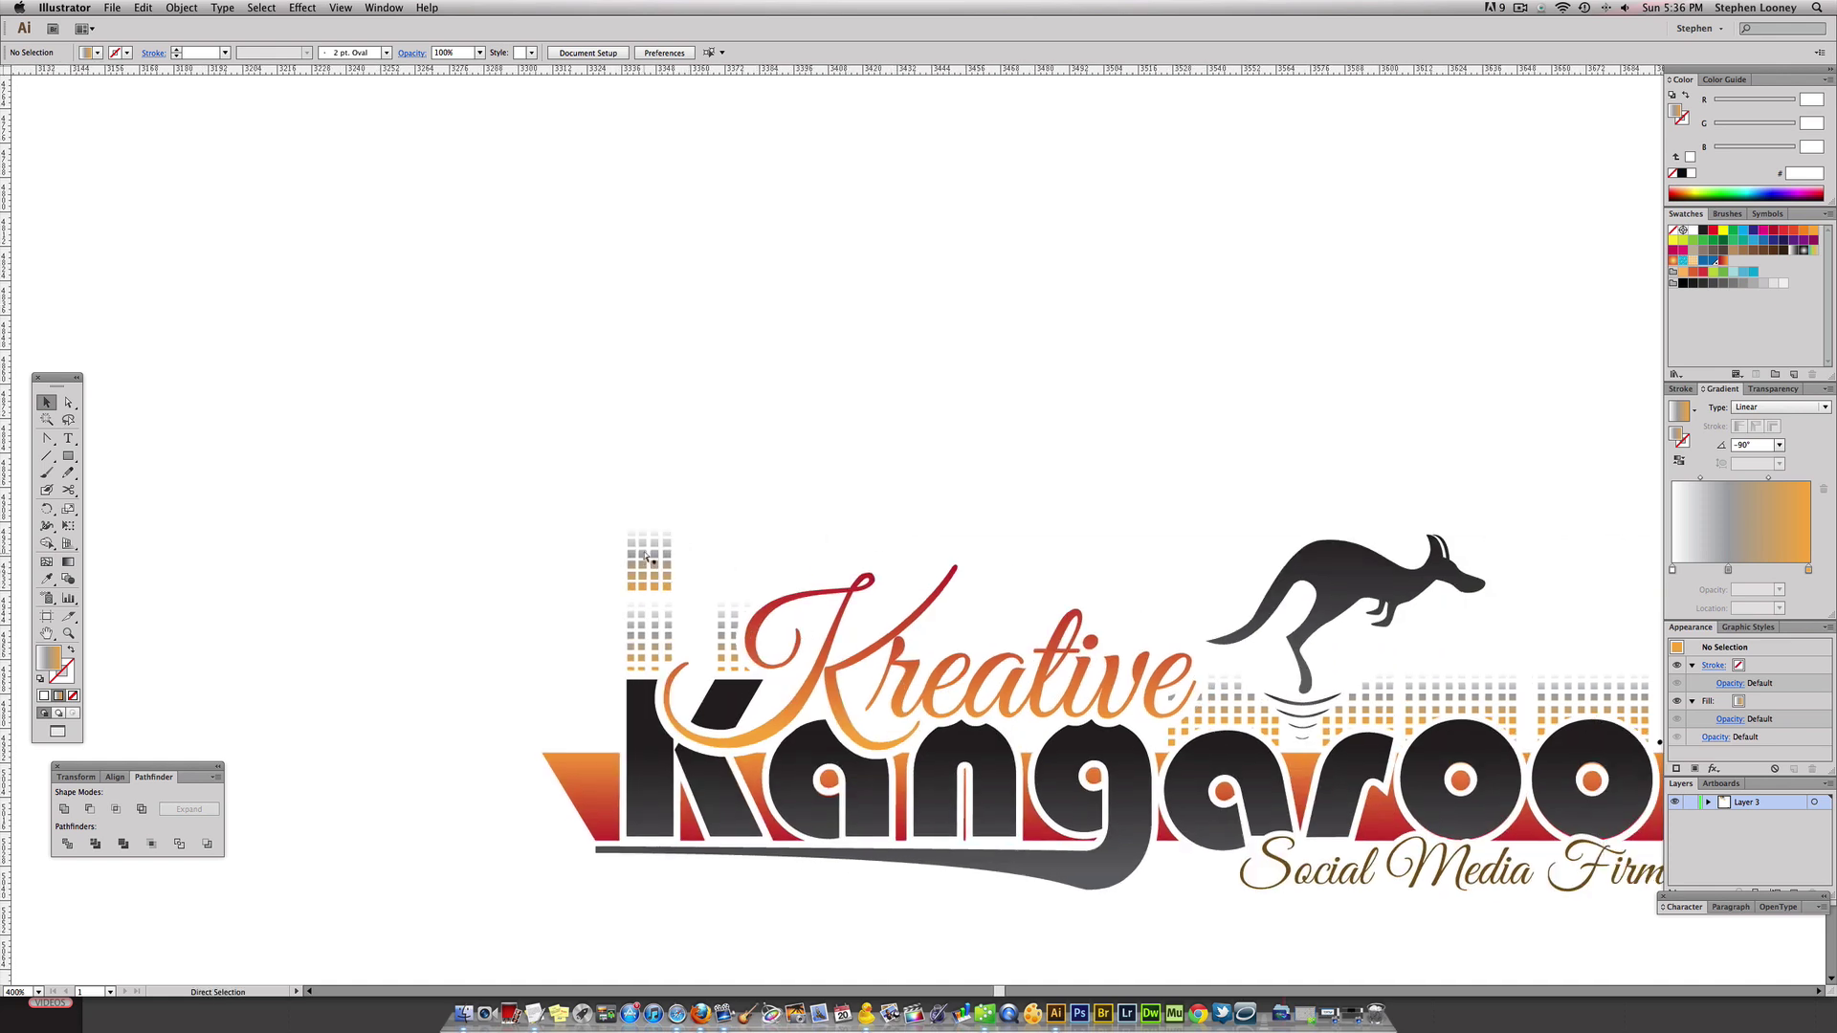
left_click_drag(578, 505, 674, 584)
left_click(68, 562)
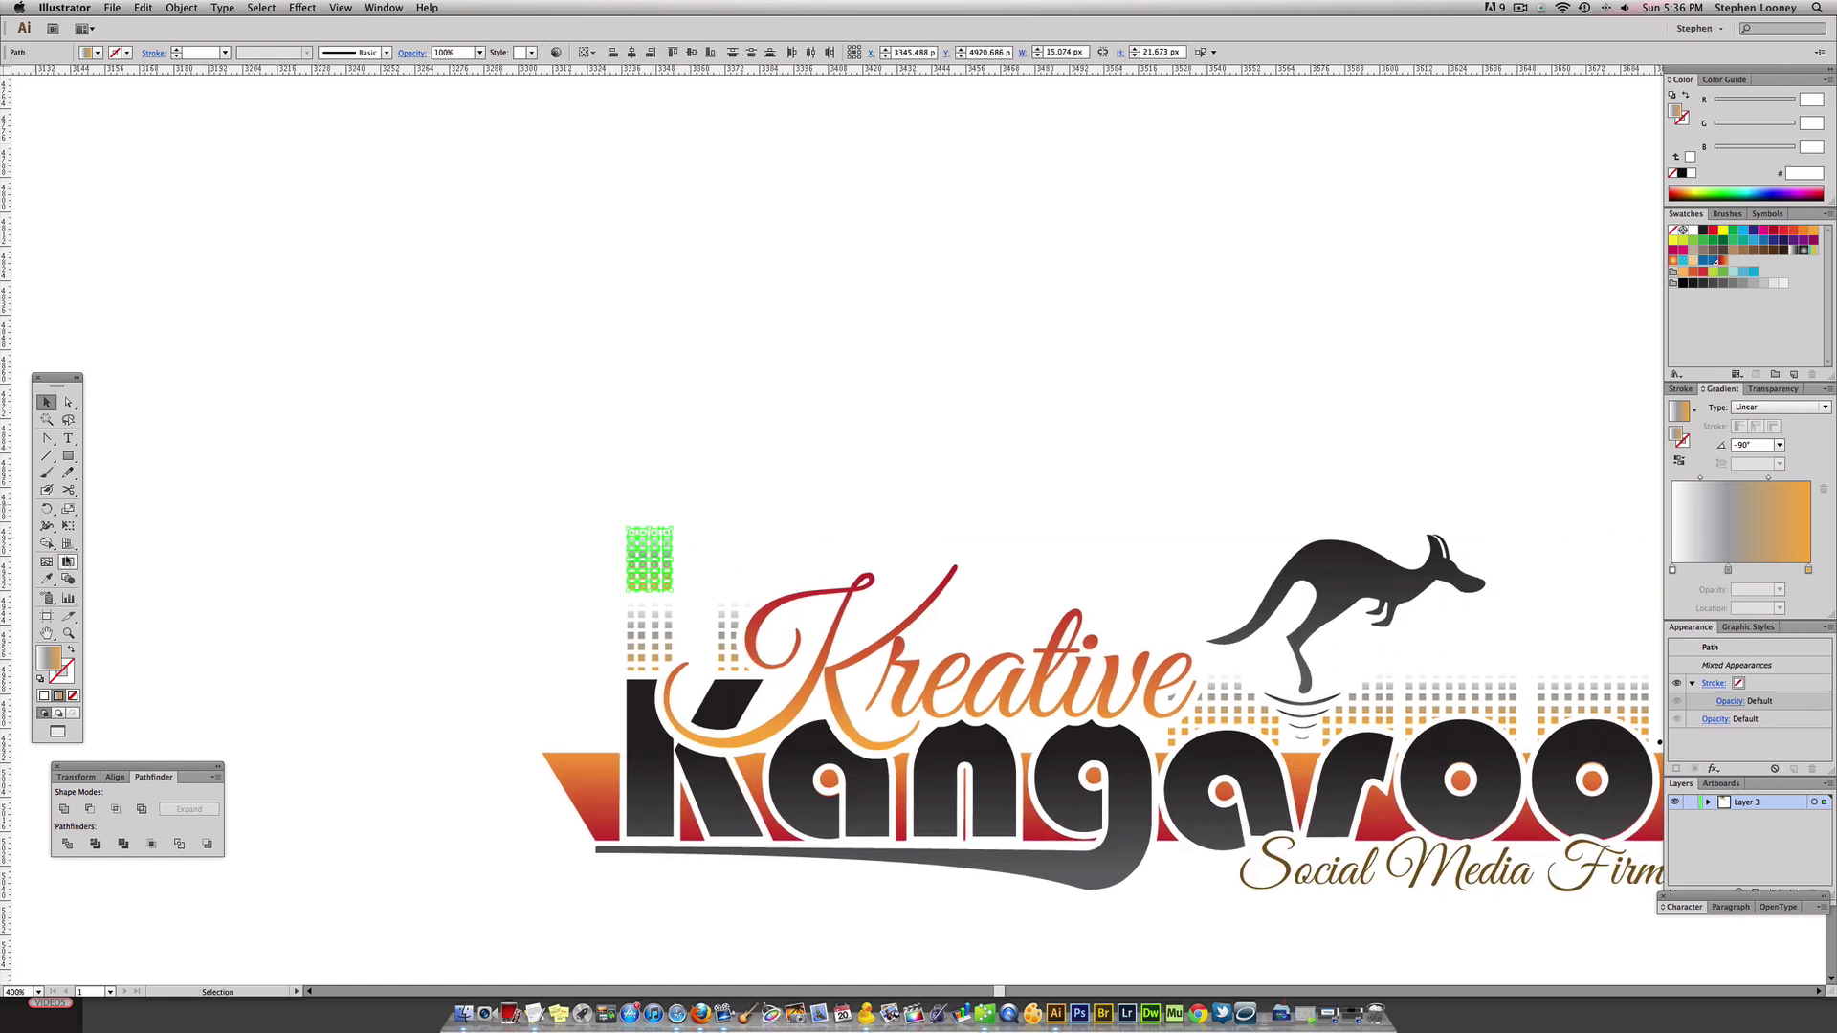
mouse_move(555, 475)
left_mouse_down()
mouse_move(627, 558)
mouse_move(800, 686)
left_mouse_up()
left_click_drag(669, 320, 669, 524)
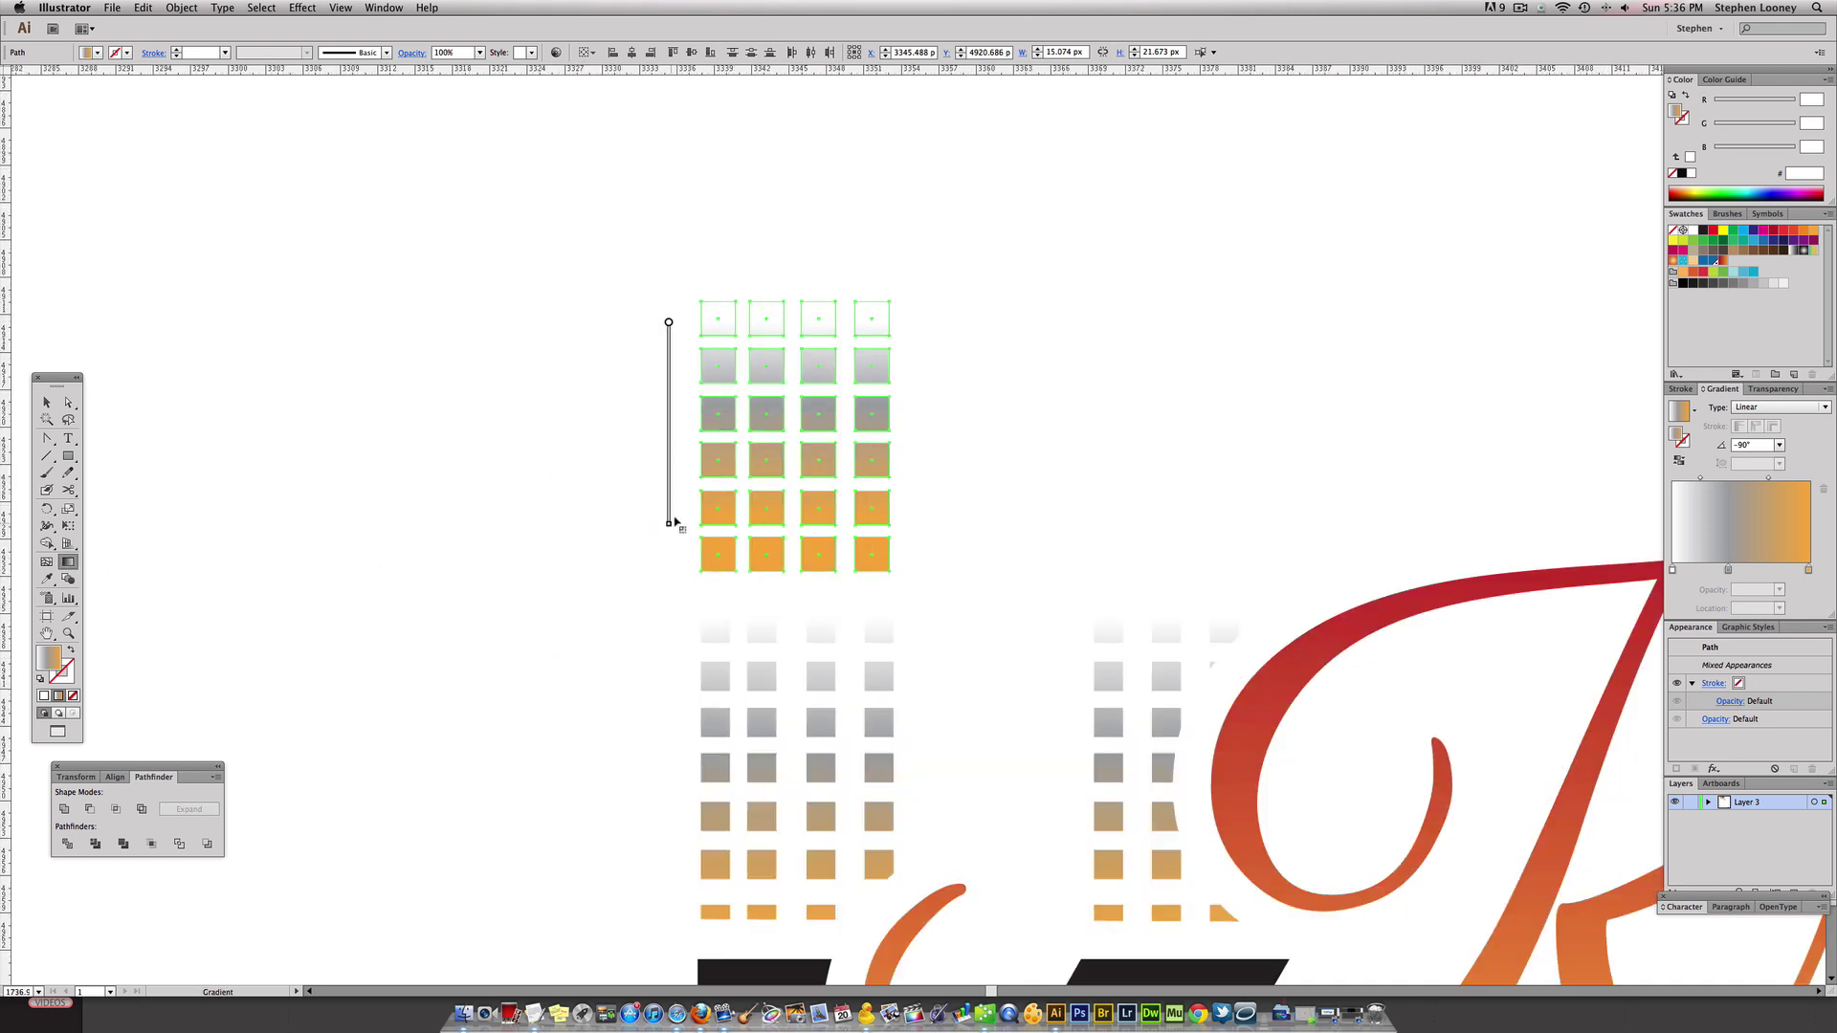
left_click(916, 473, "alt+super")
left_click(916, 473, "alt+super")
left_click(916, 474, "alt+super")
Move the square grid onto the recreated logo above the K's stem and resize it to about 15.6 by 21.5 px
key("v")
key("super+minus")
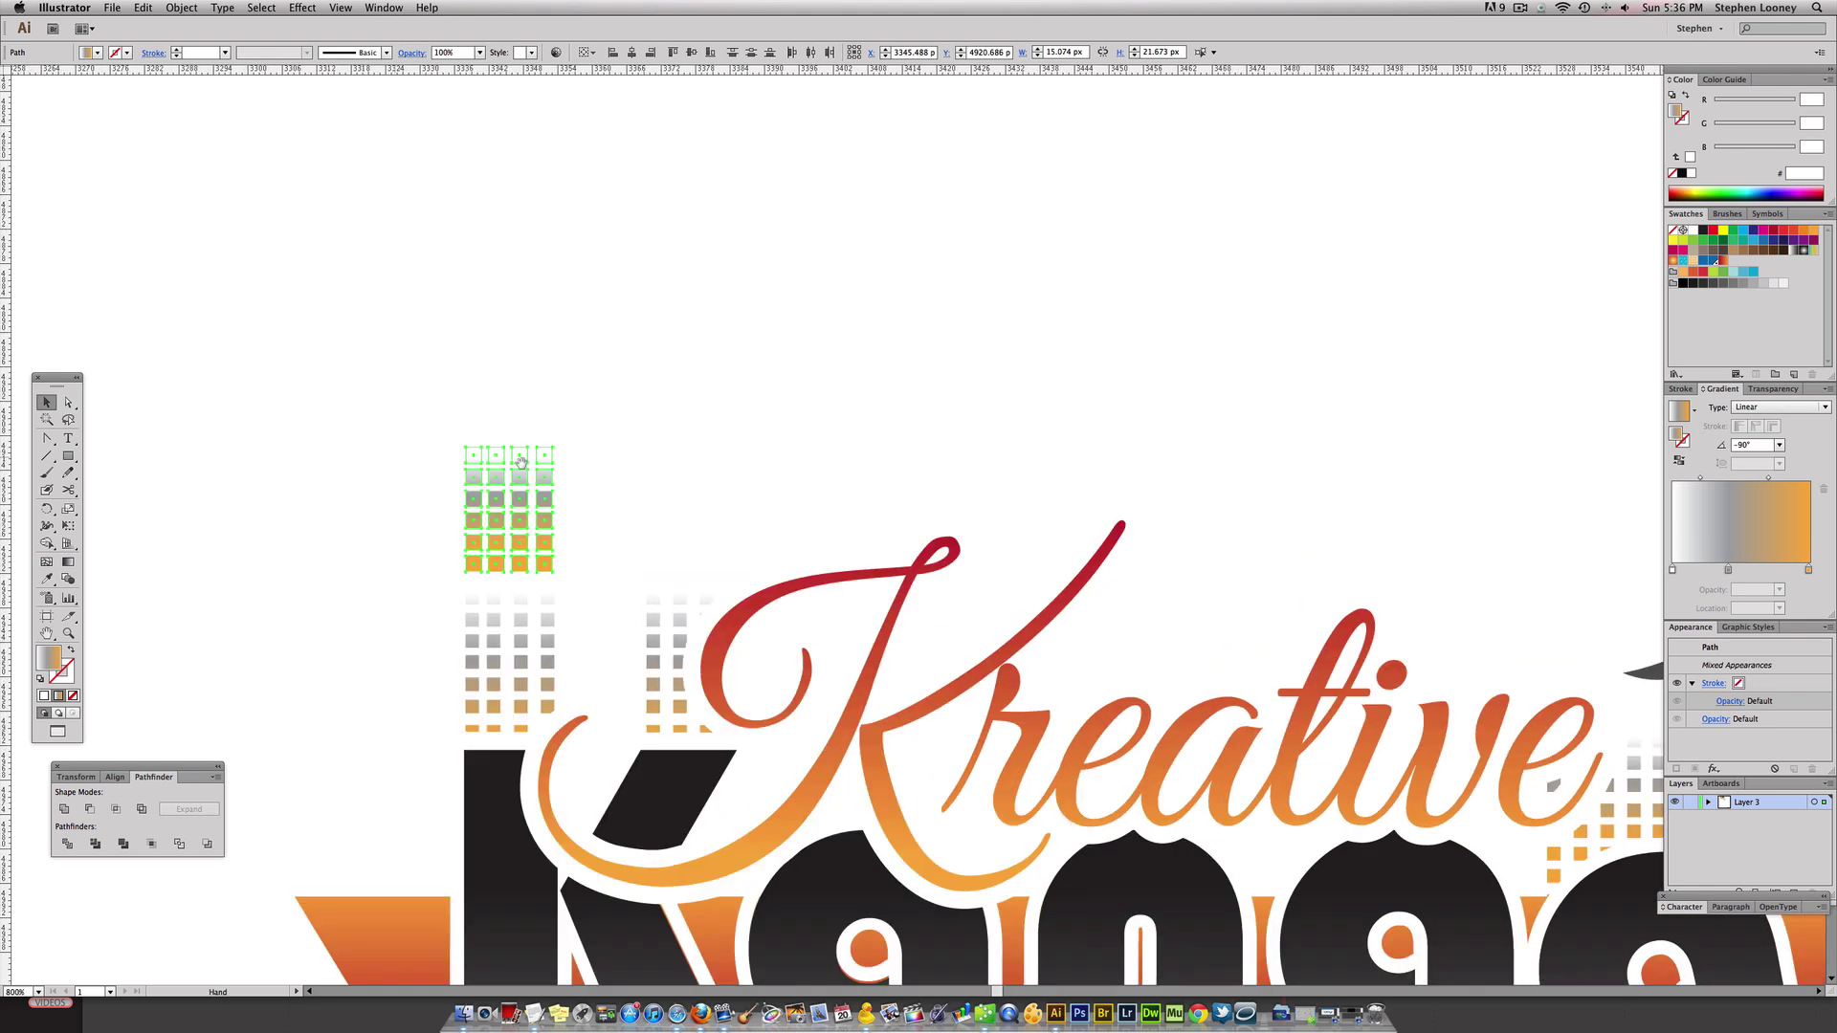
key("super+minus")
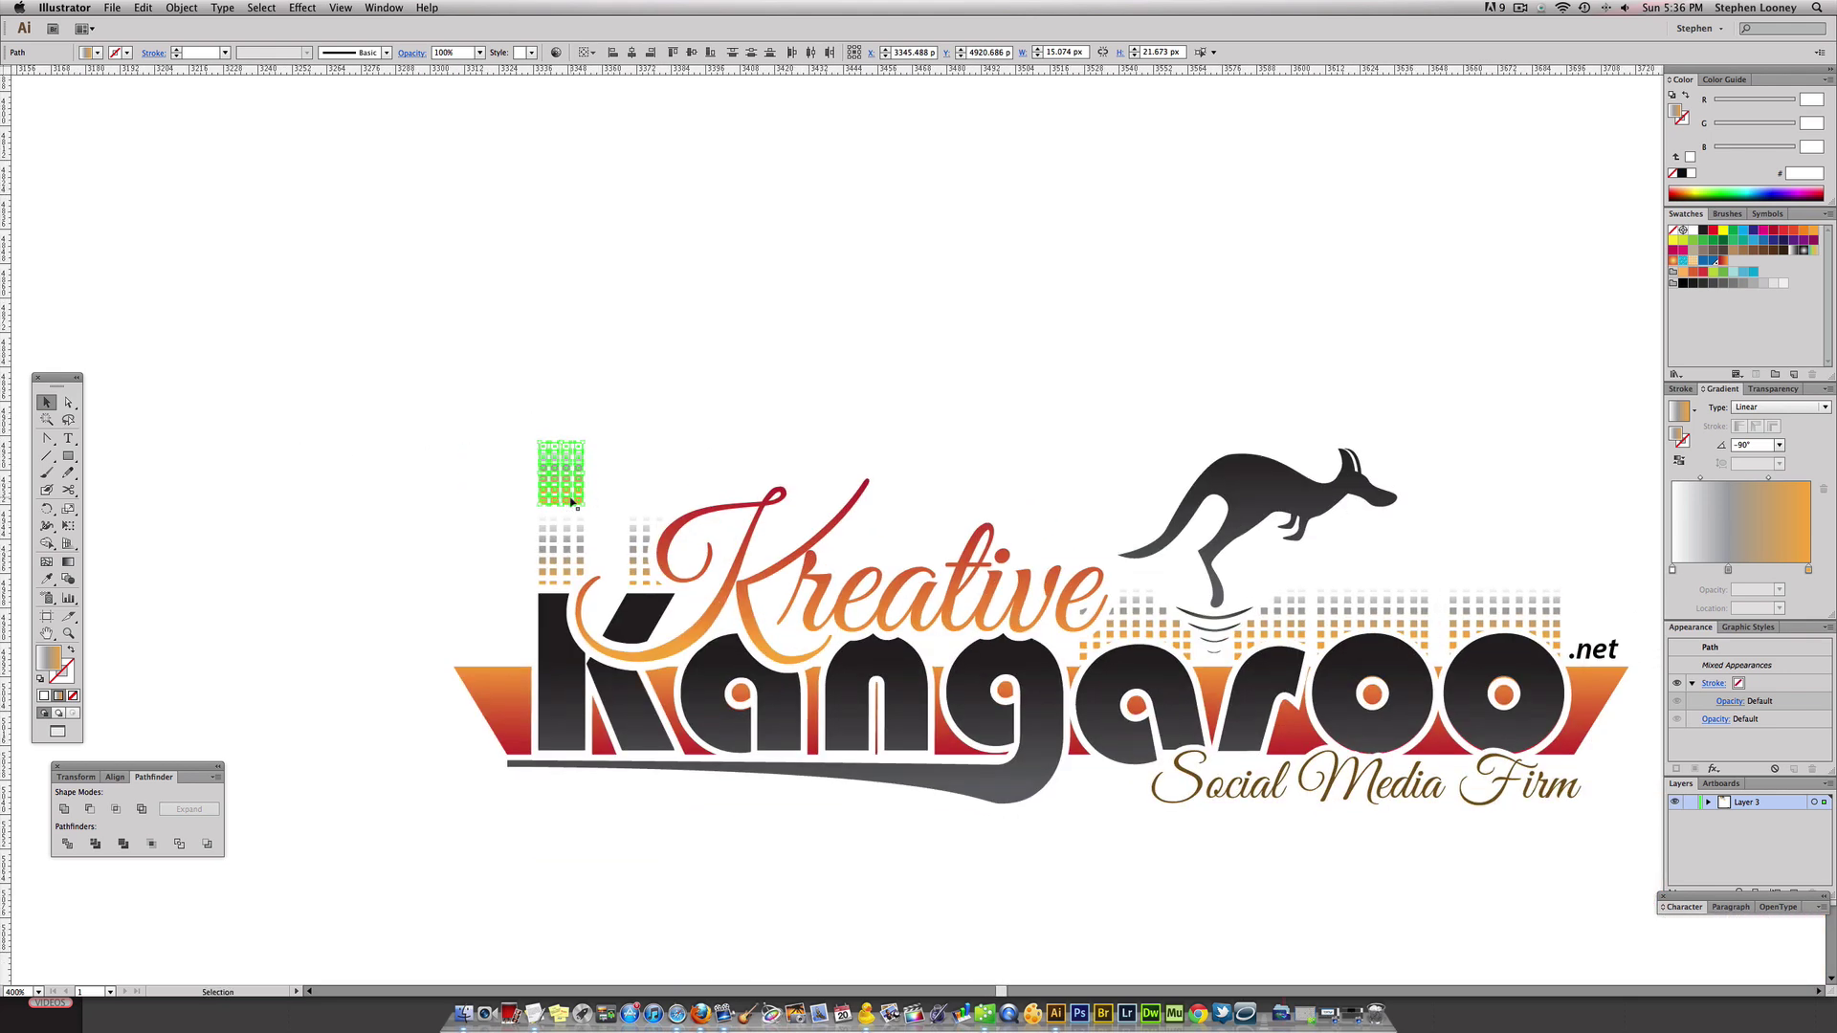
mouse_move(565, 474)
left_mouse_down()
mouse_move(974, 473)
mouse_move(1551, 527)
mouse_move(1588, 551)
mouse_move(529, 536)
mouse_move(888, 544)
mouse_move(874, 577)
left_mouse_up()
key("super+space")
left_click_drag(785, 467, 1044, 705)
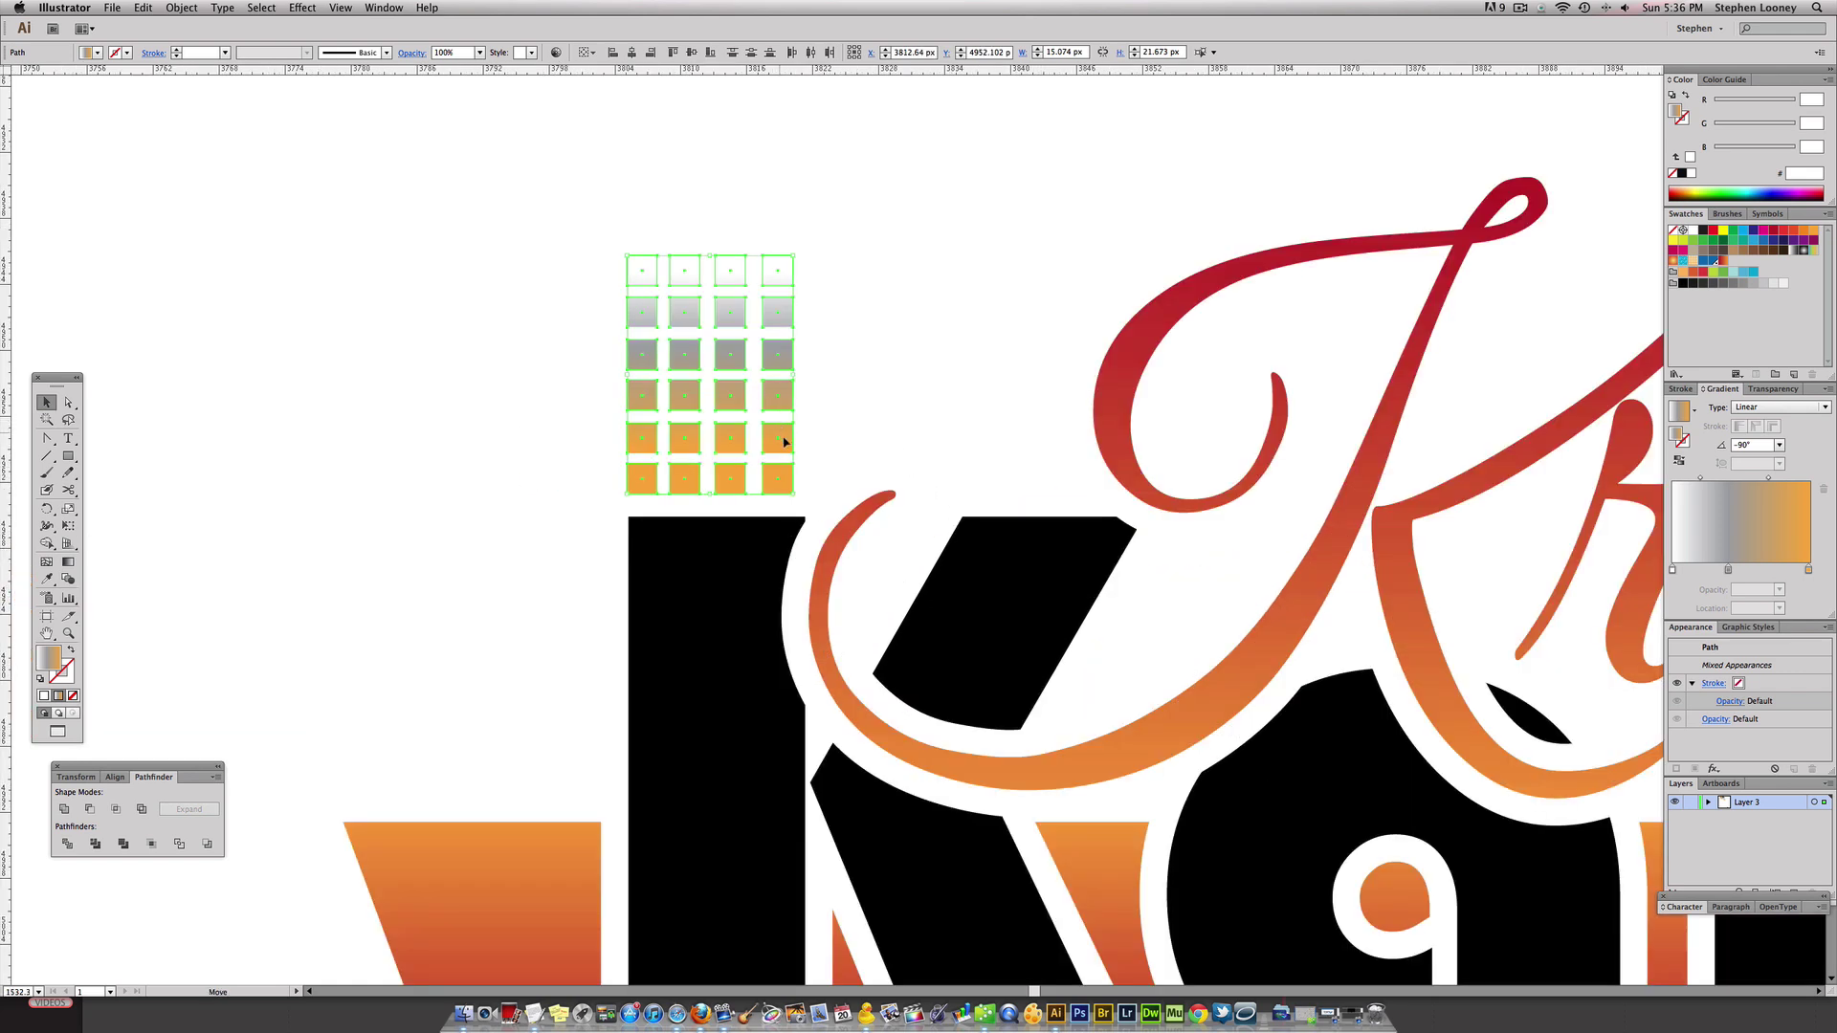
left_click_drag(785, 442, 791, 458)
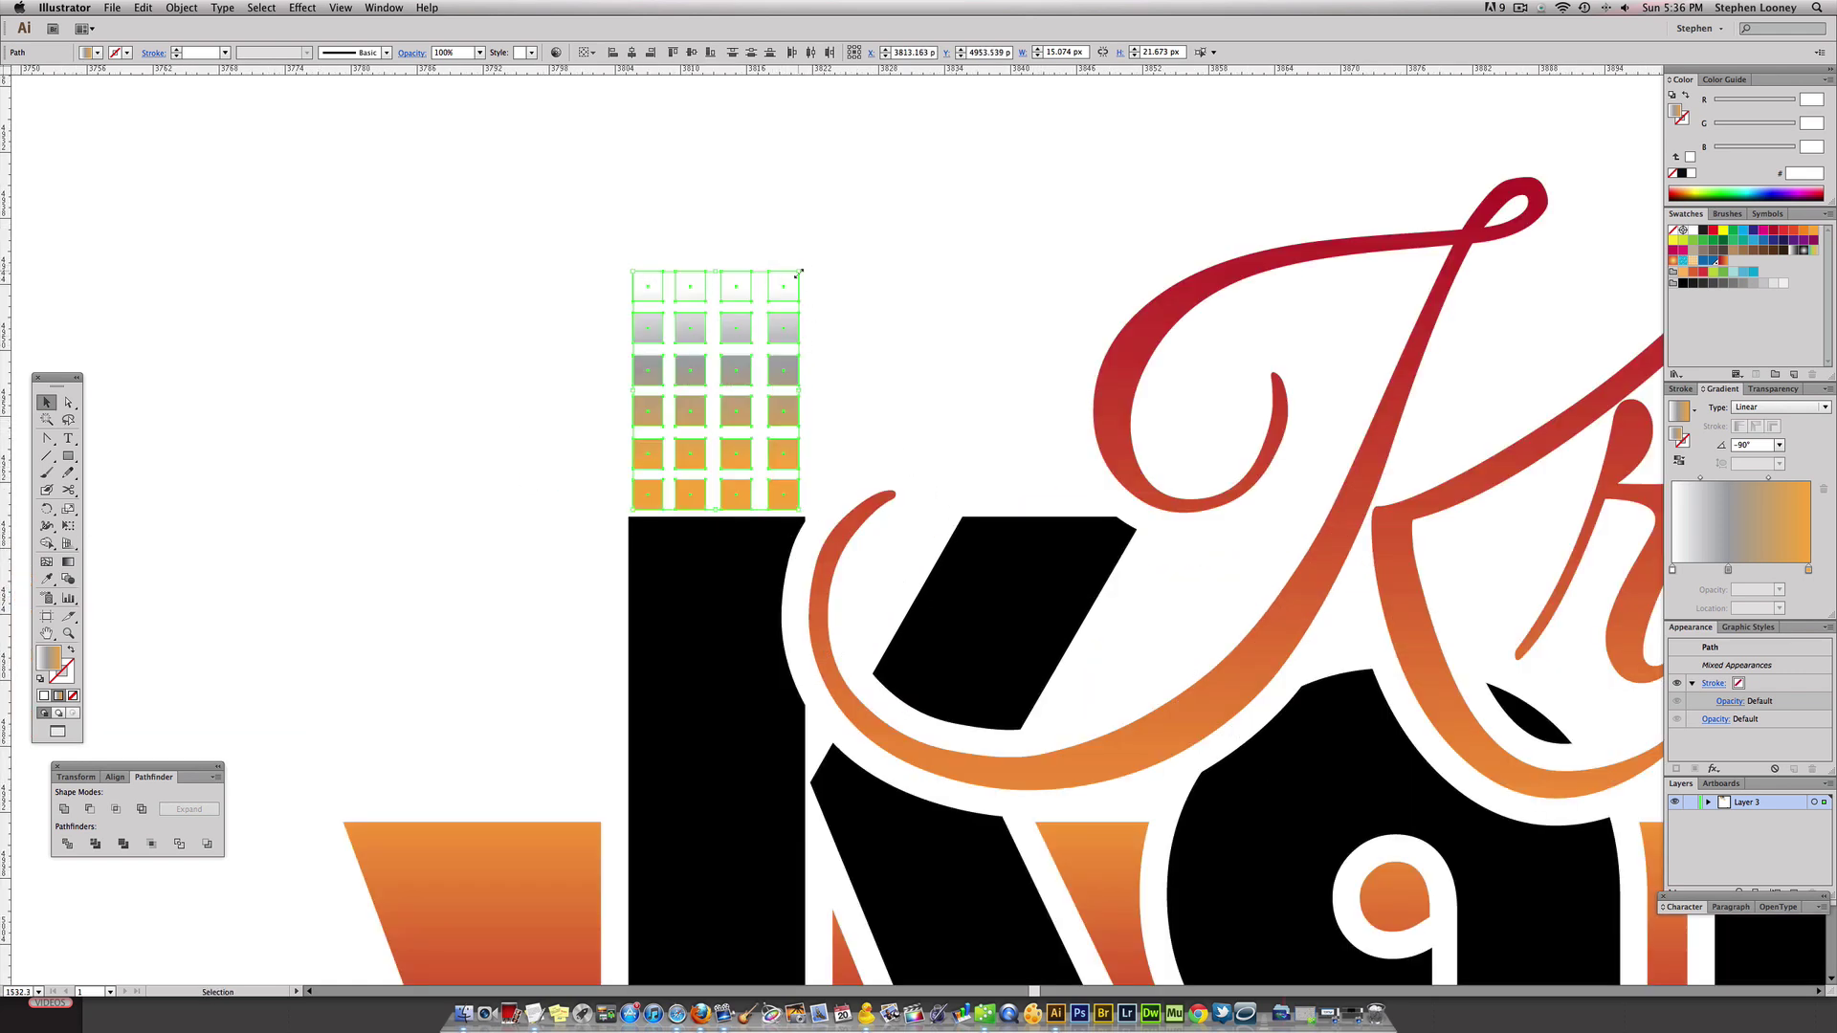
left_click_drag(798, 274, 805, 273)
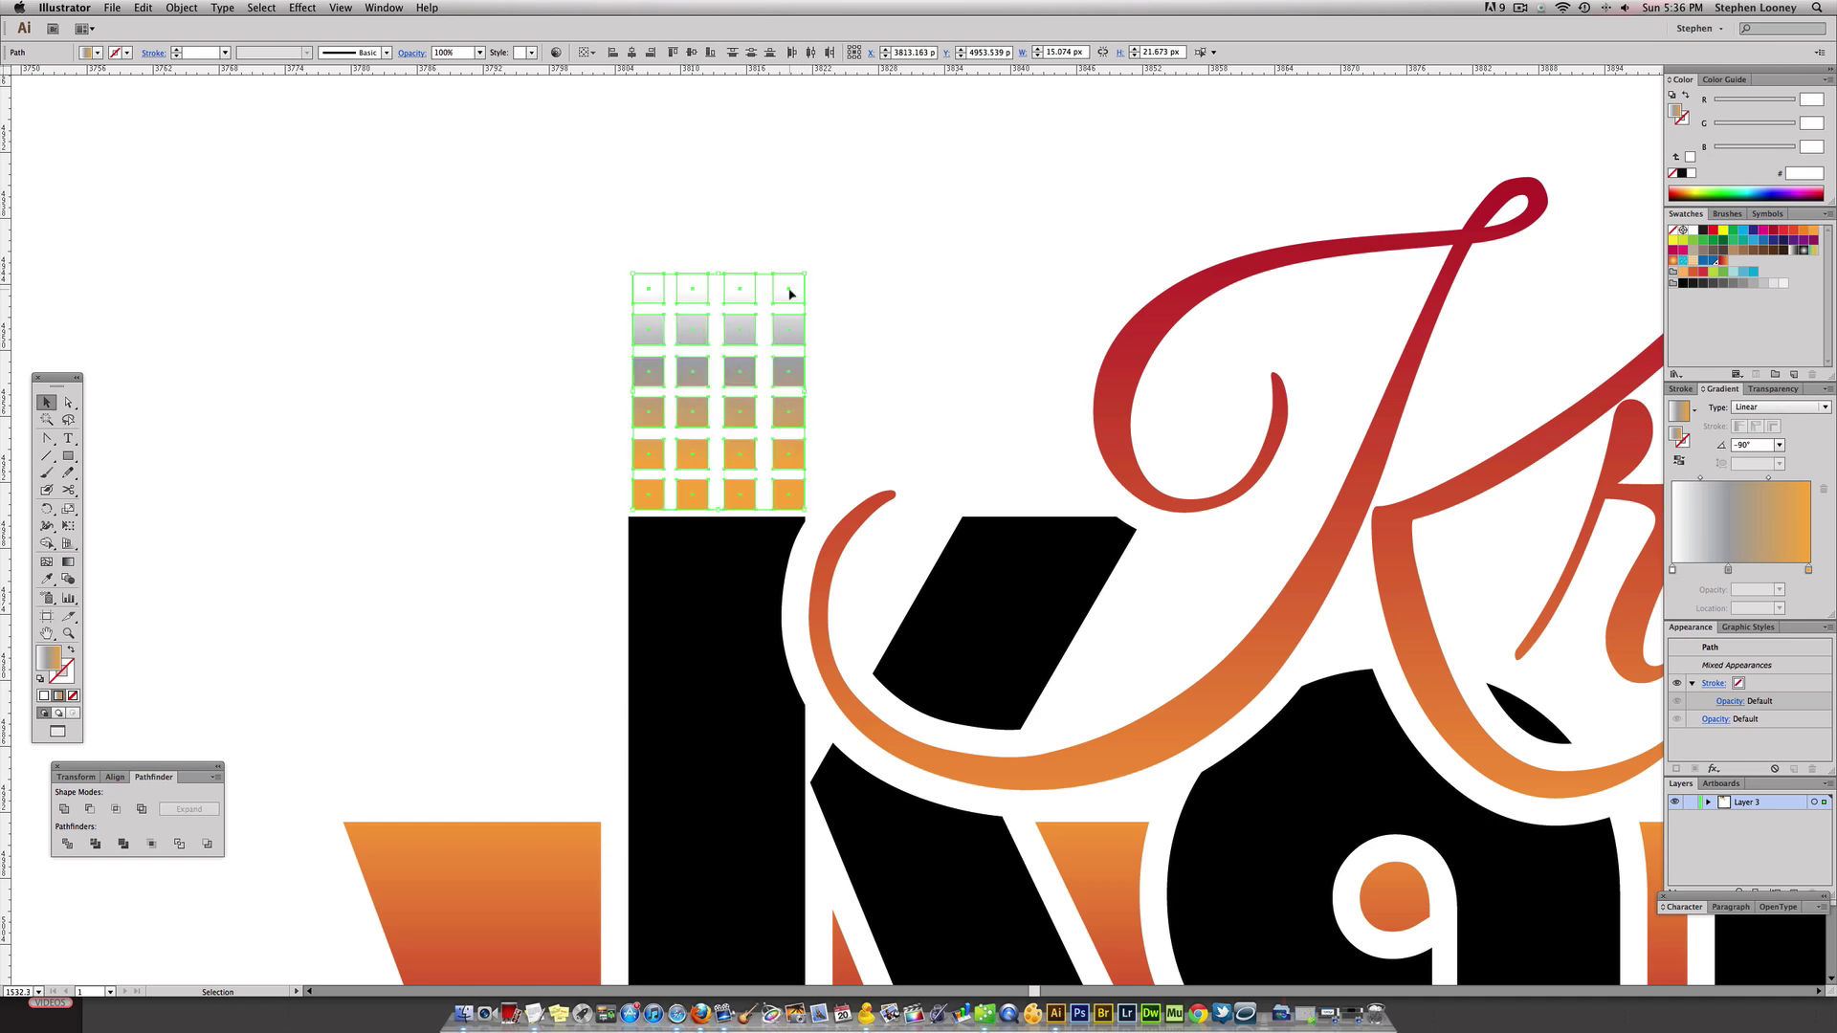
Nudge the square grid slightly upward and place a copy about 30 px to its right, above the K's upper arm
left_click(780, 540, "alt+super")
left_click(777, 542, "alt+super")
left_click(779, 545, "alt+super")
left_click(778, 545, "alt+super")
left_click(779, 544, "alt+super")
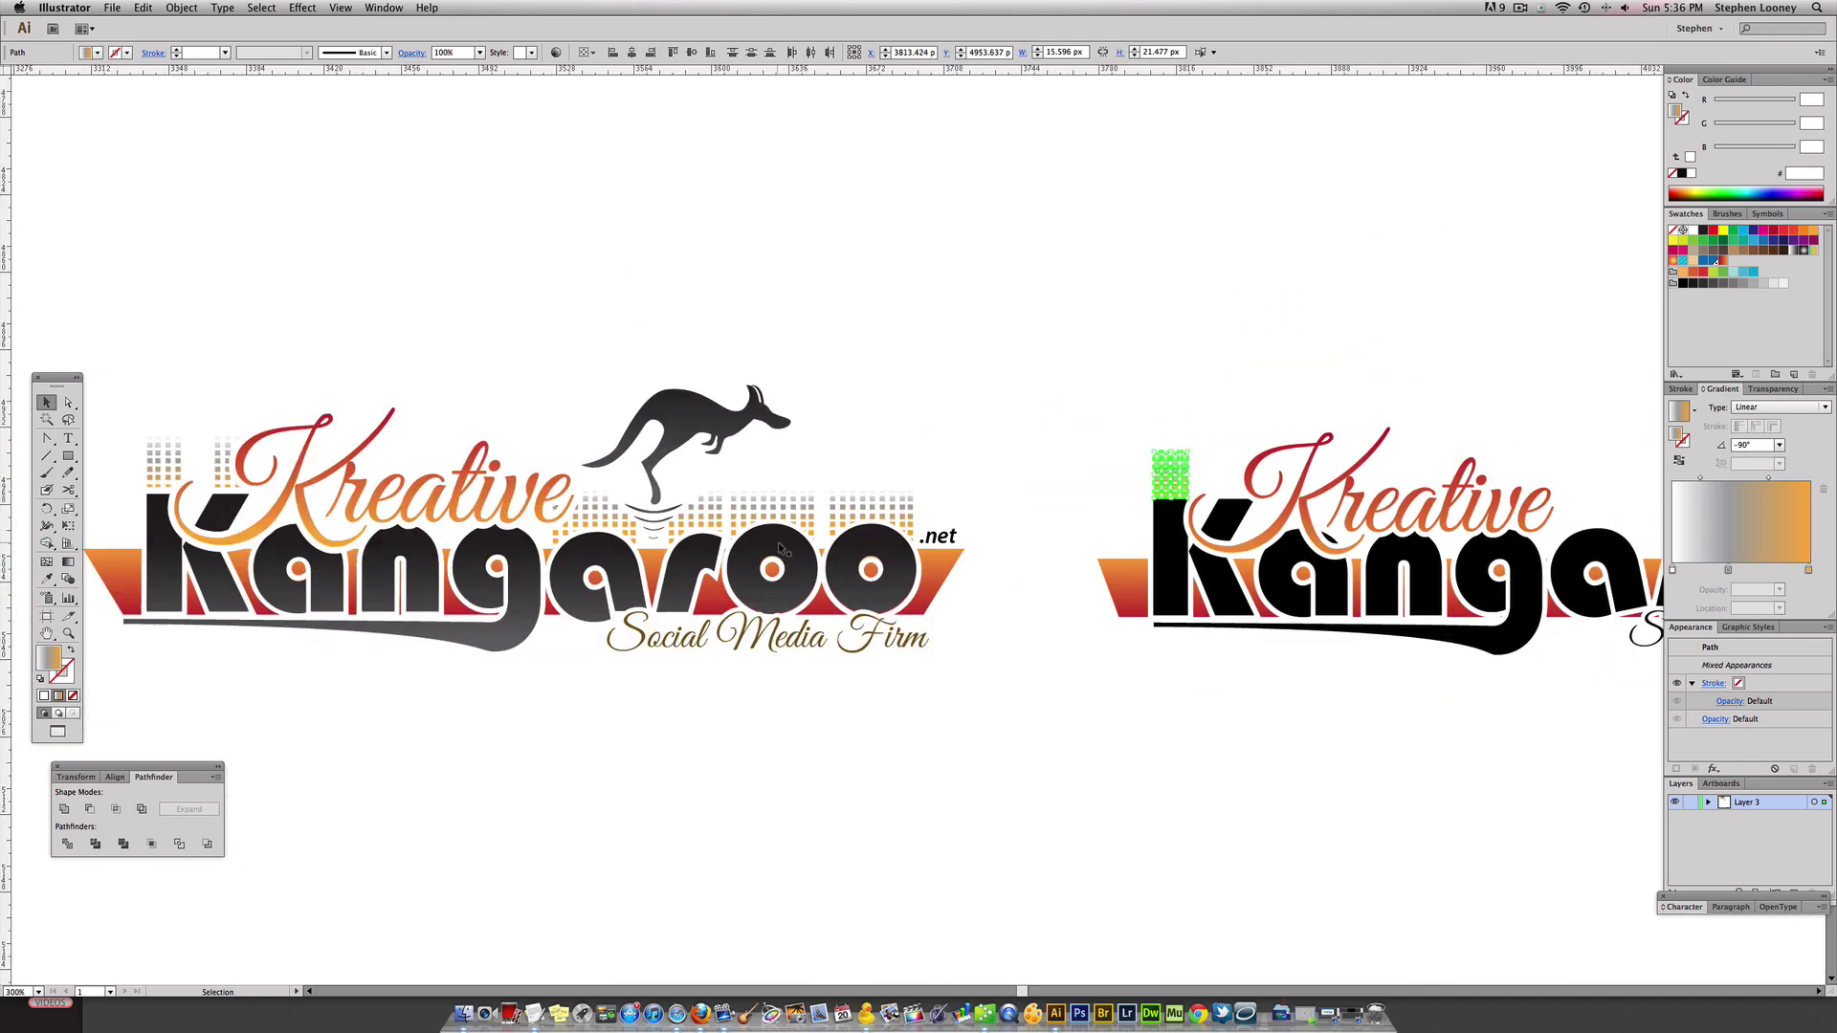
left_click_drag(1023, 537, 612, 549)
left_click_drag(710, 365, 892, 591)
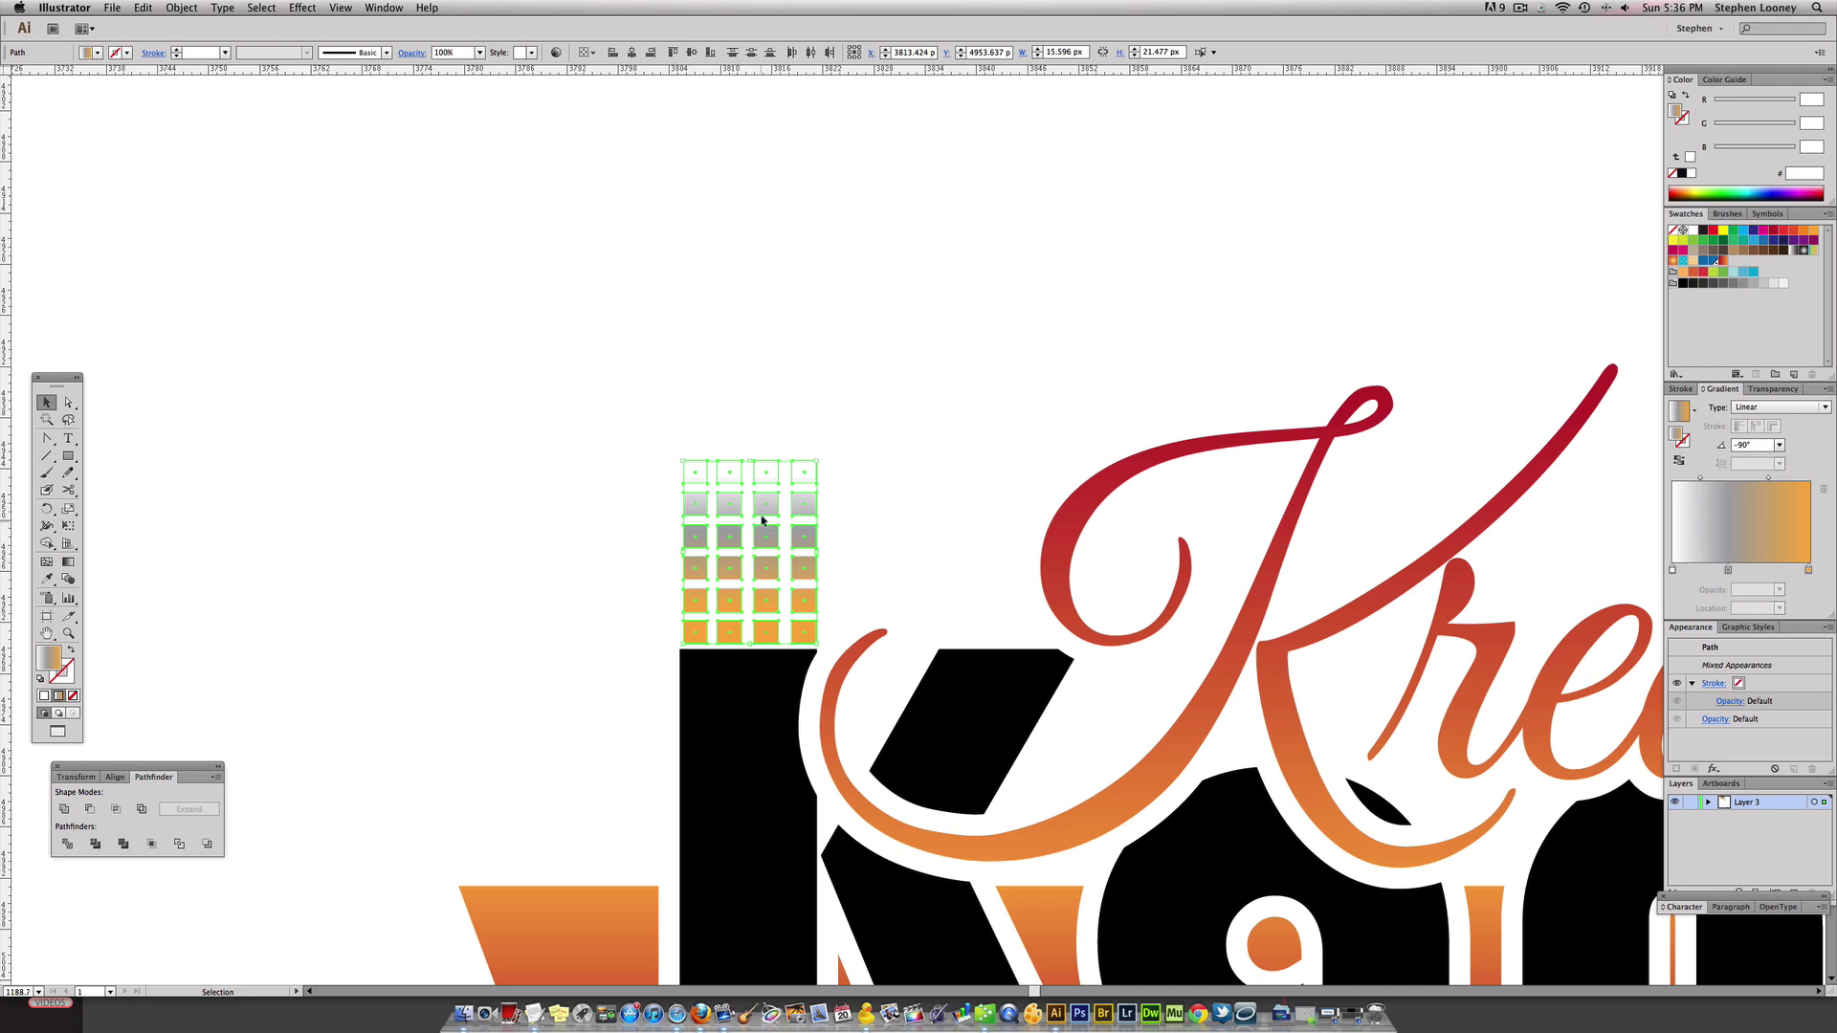
key("super+minus")
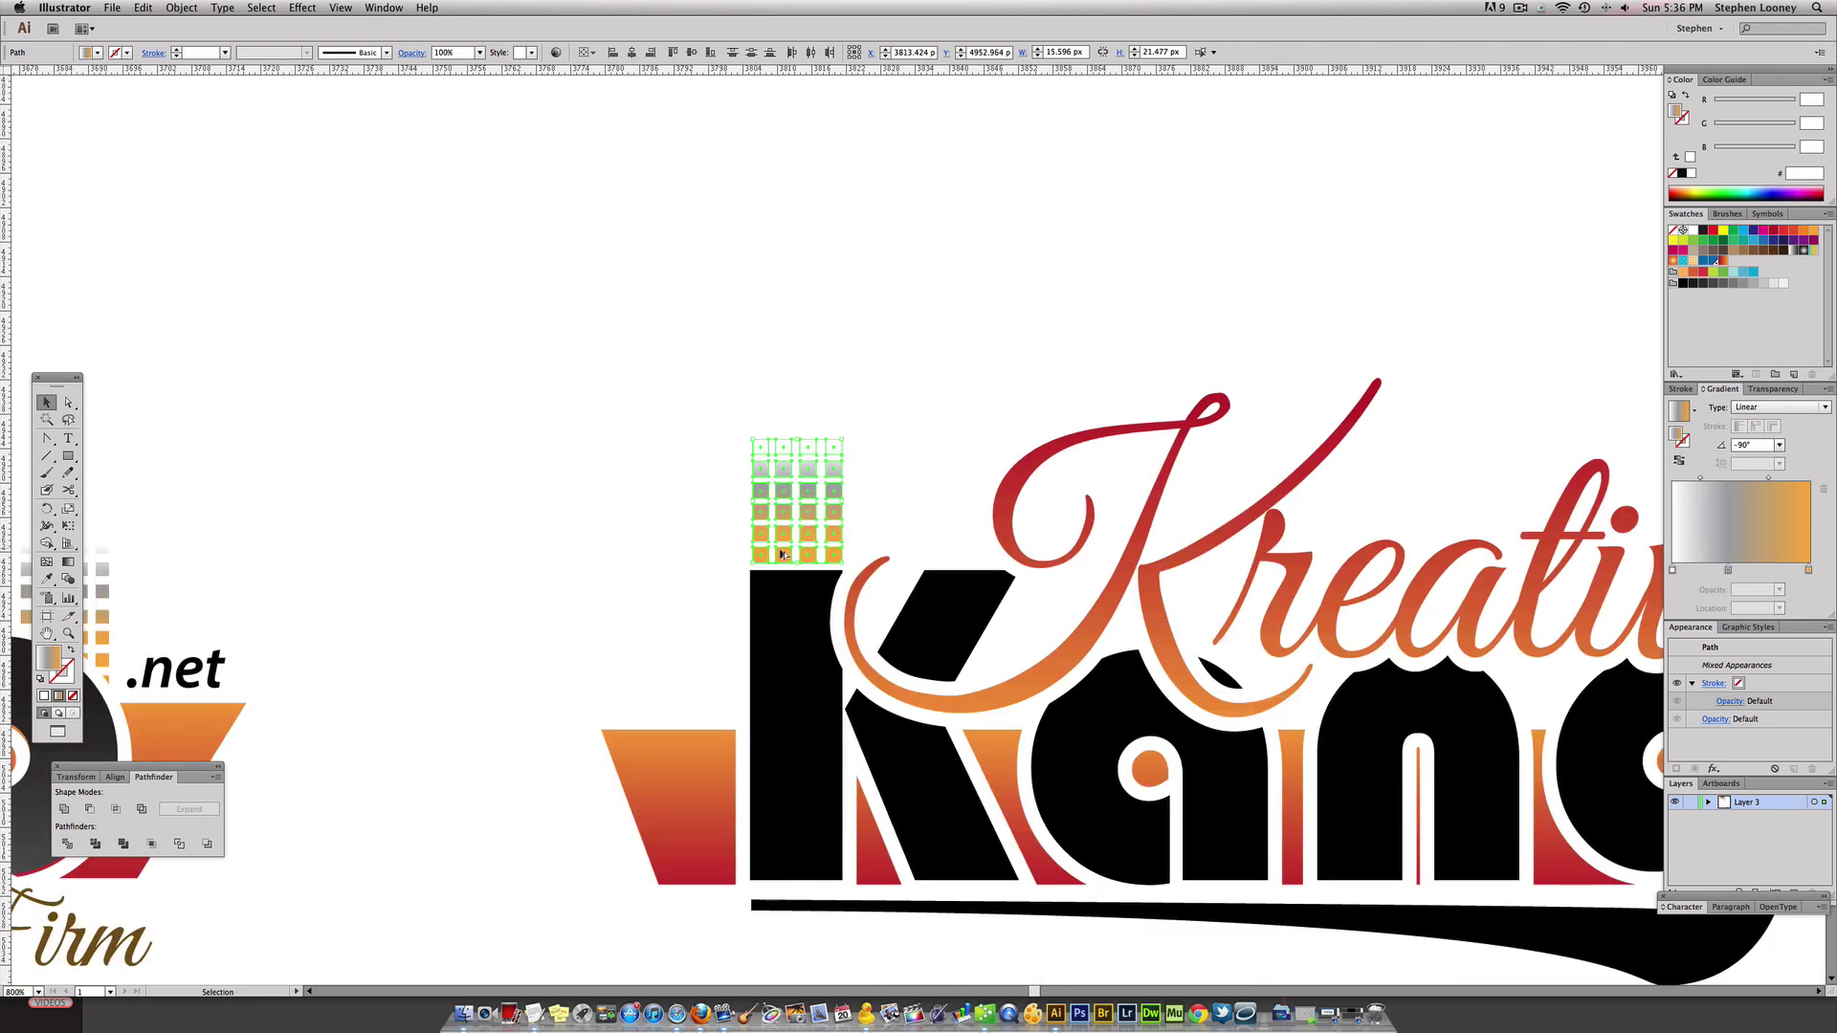
left_click_drag(782, 555, 956, 558)
scroll(415, 274, "right", 5)
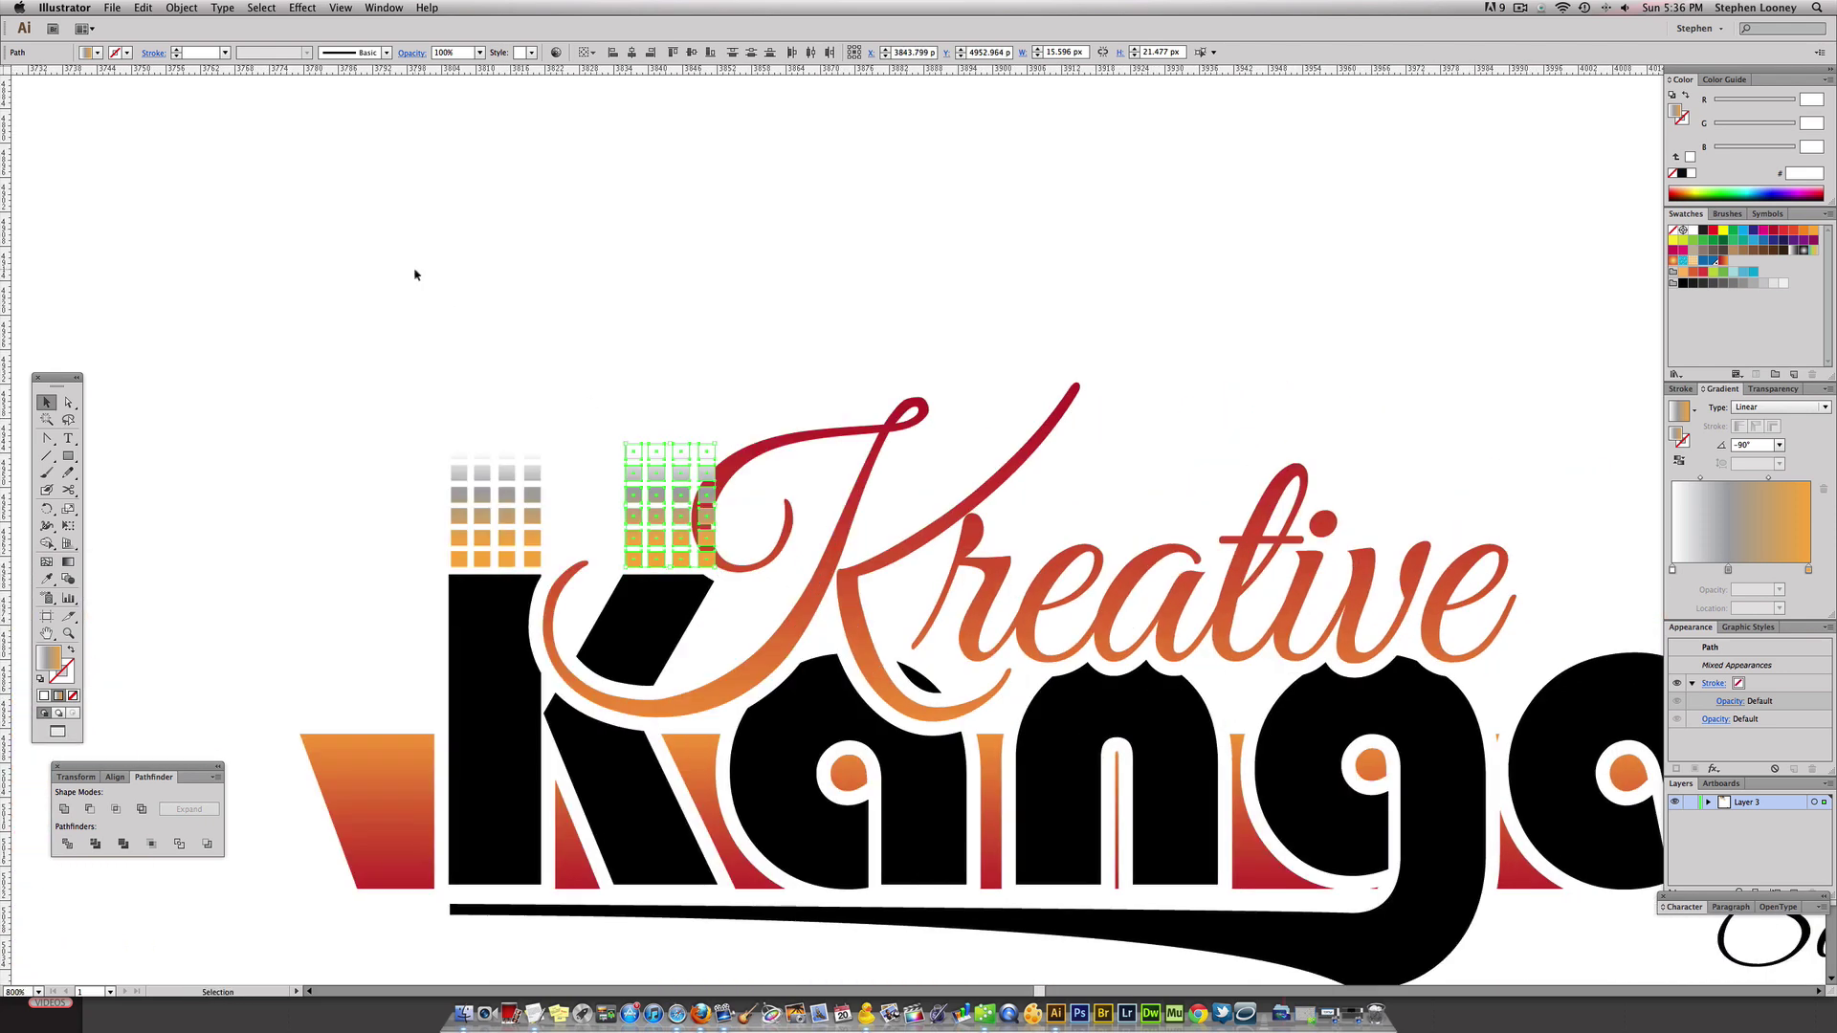
Group the copied squares above the K's arm and send the group to the back, behind the Kreative script
left_click(182, 8)
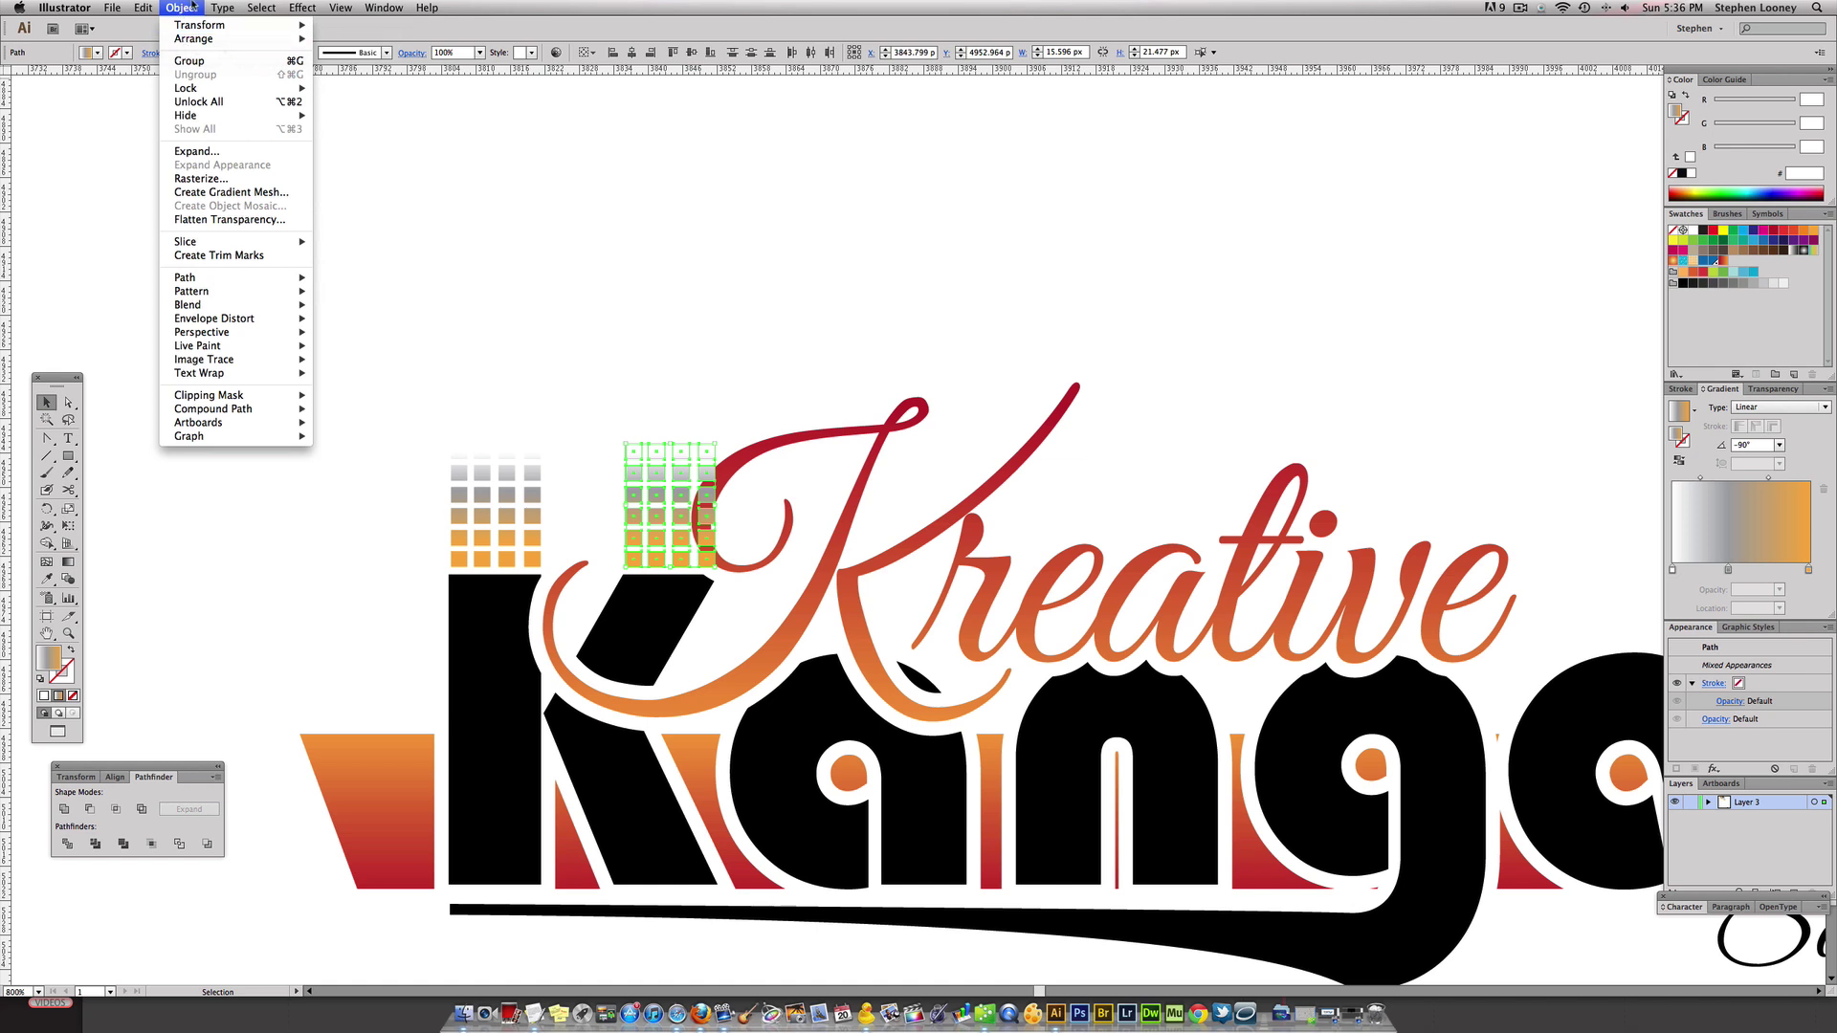
left_click(192, 5)
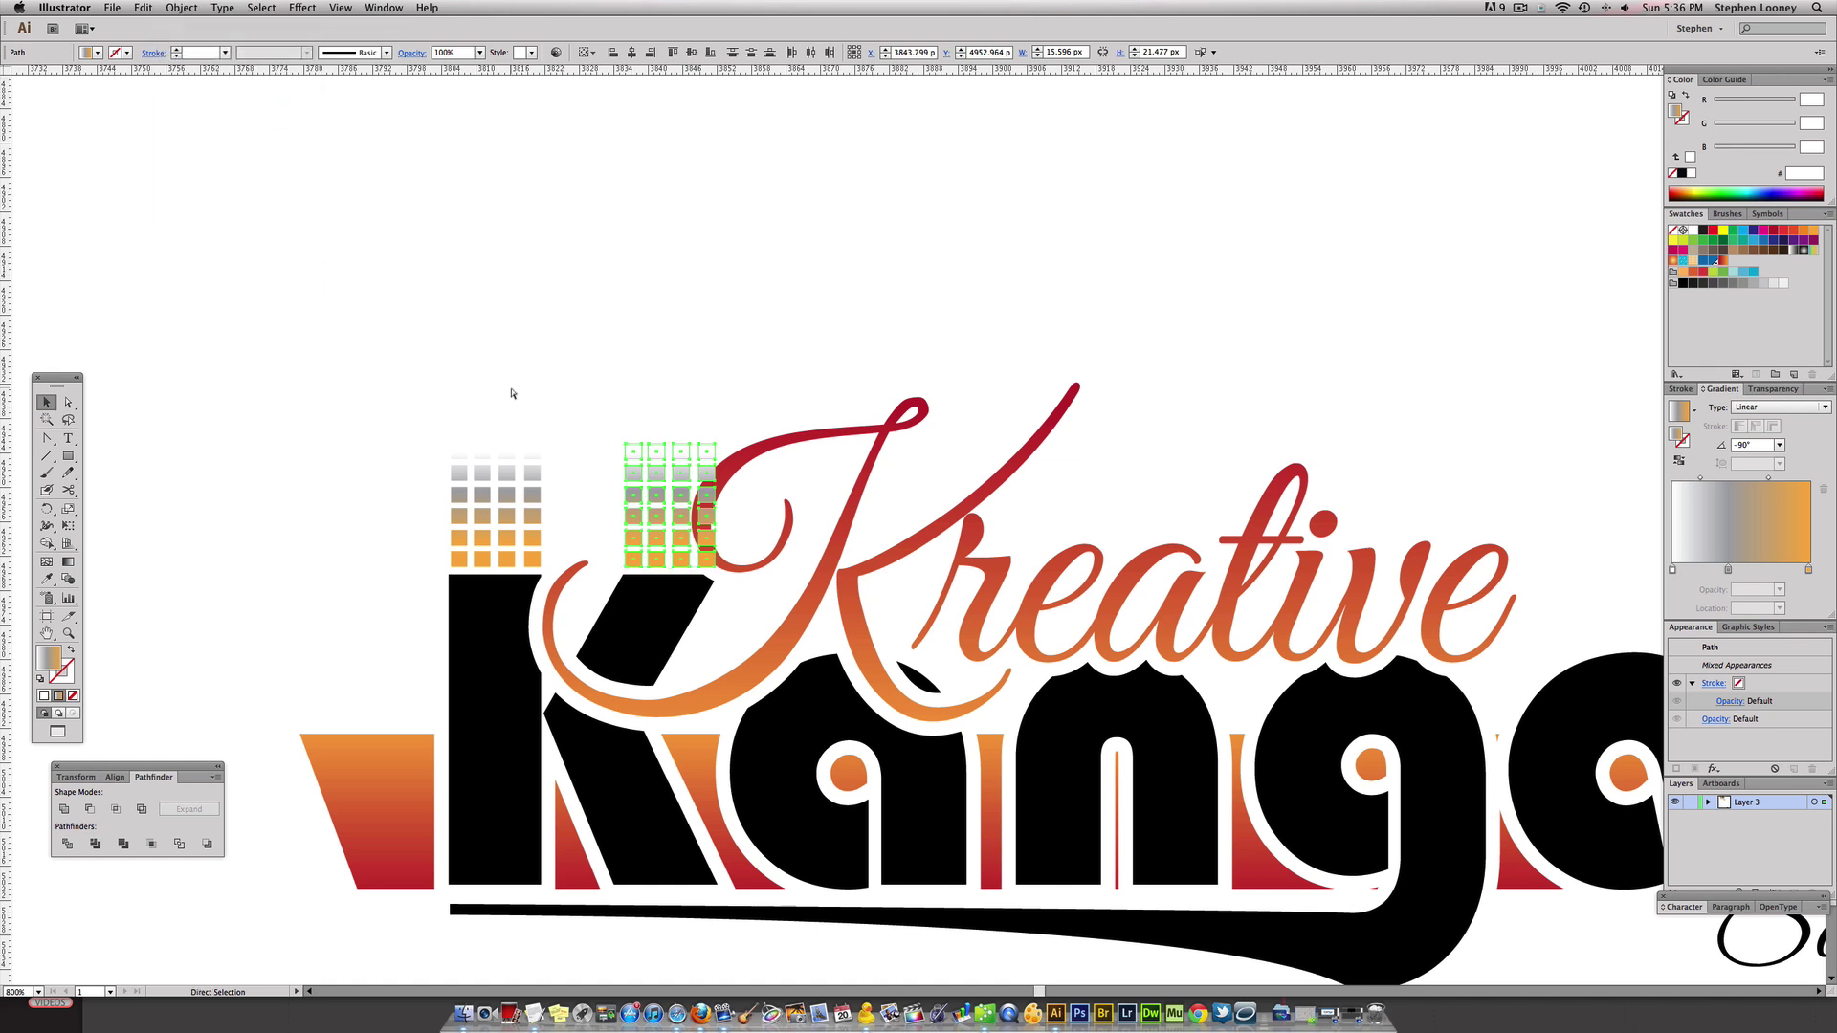
key("super+g")
left_click(182, 8)
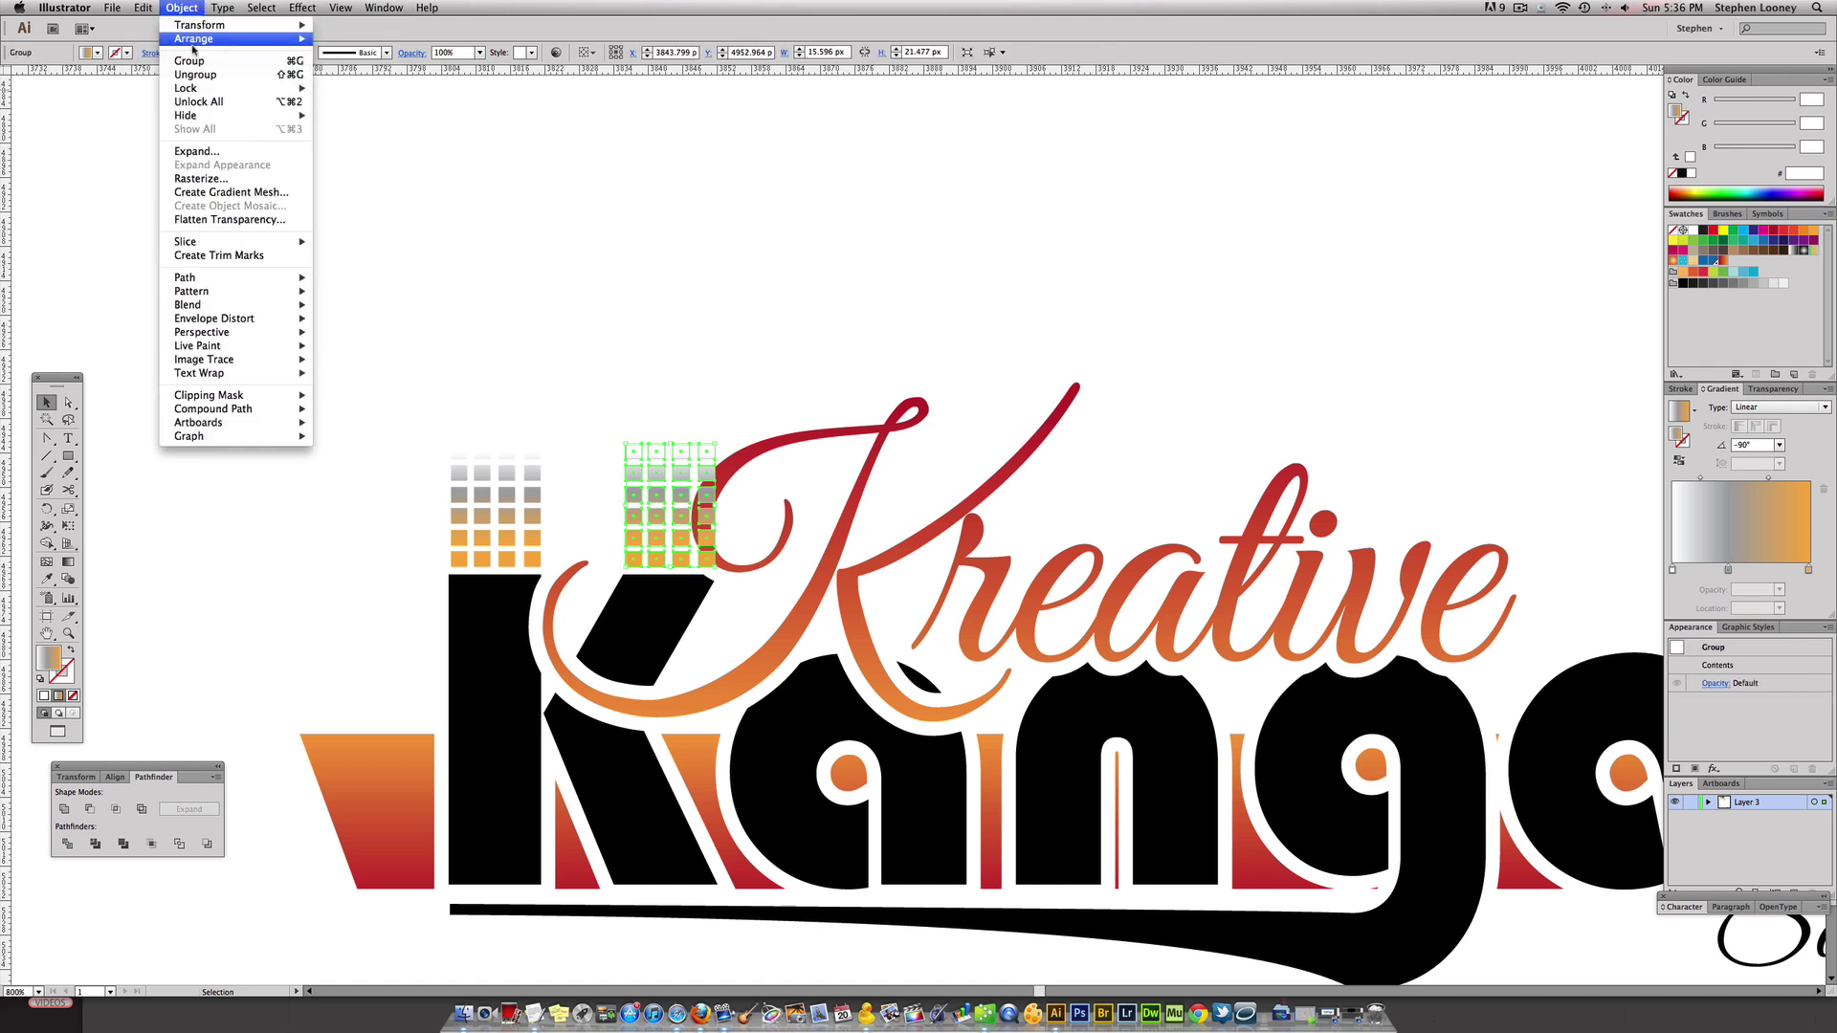
left_click(359, 79)
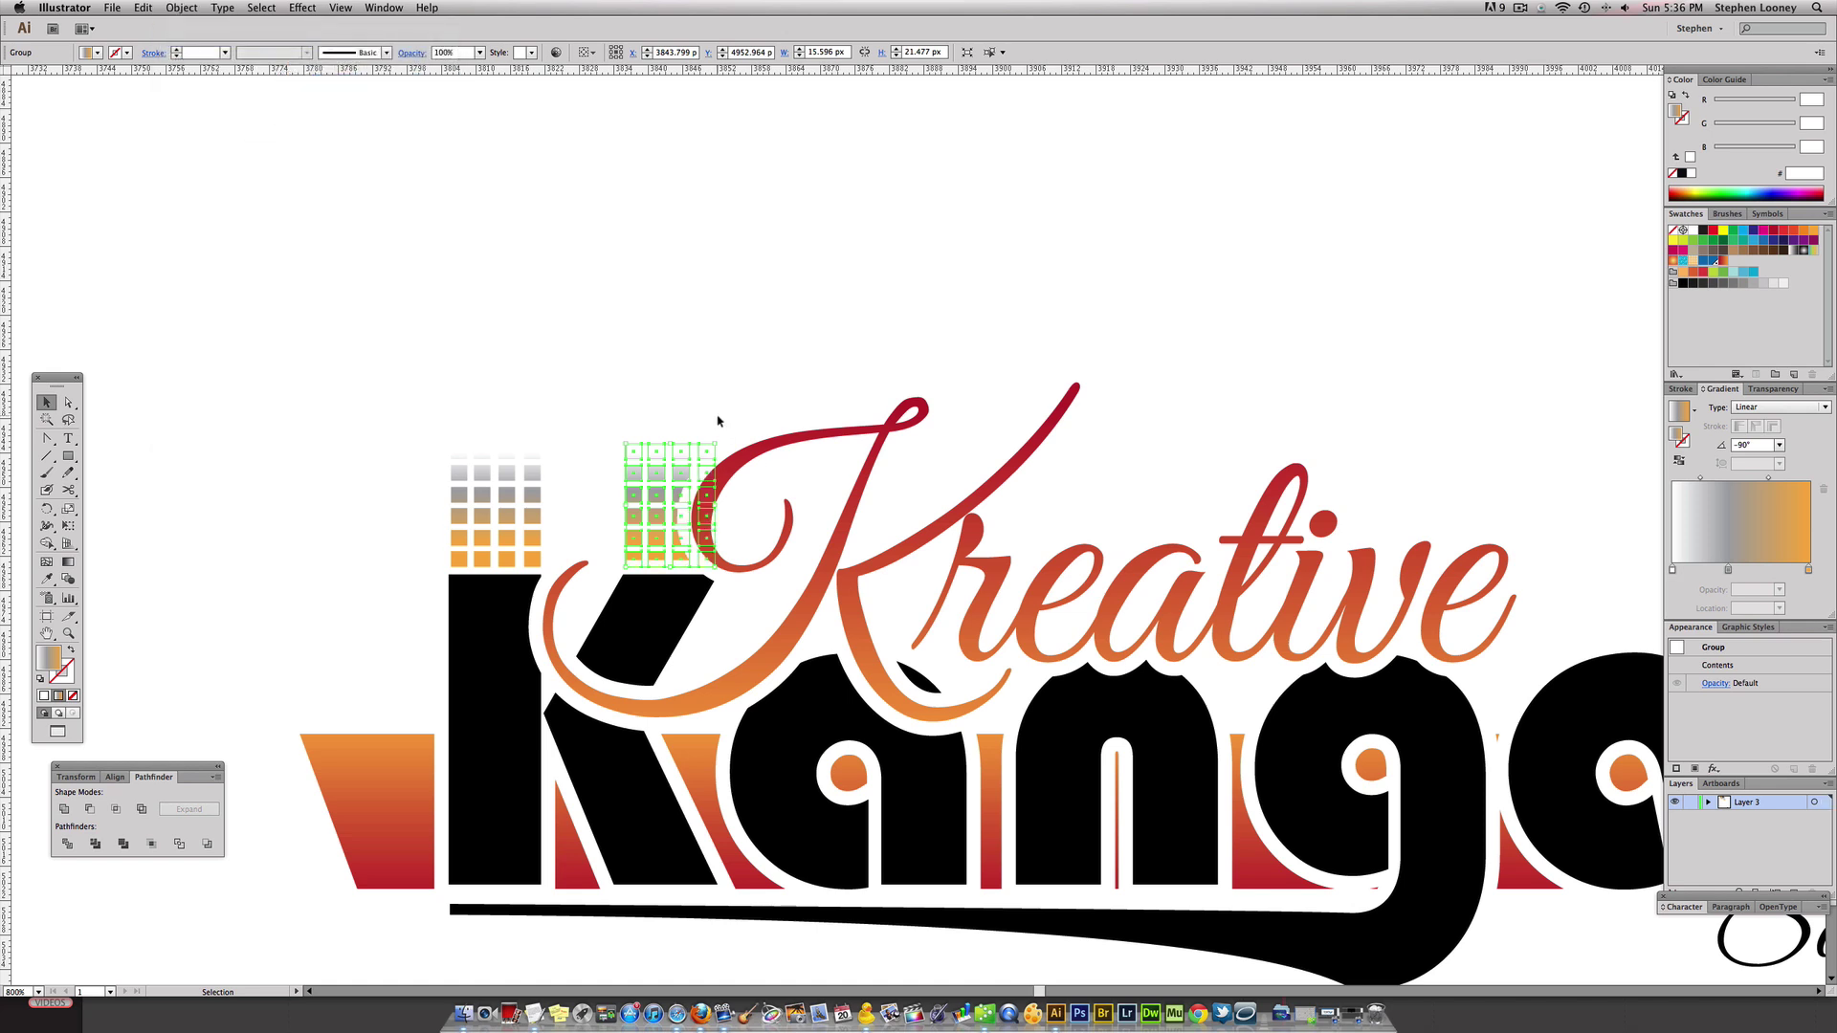
left_click(649, 463)
Place two copies of the grouped grid side by side after the Kreative script, behind the Kangaroo lettering
left_click(818, 524, "alt+super")
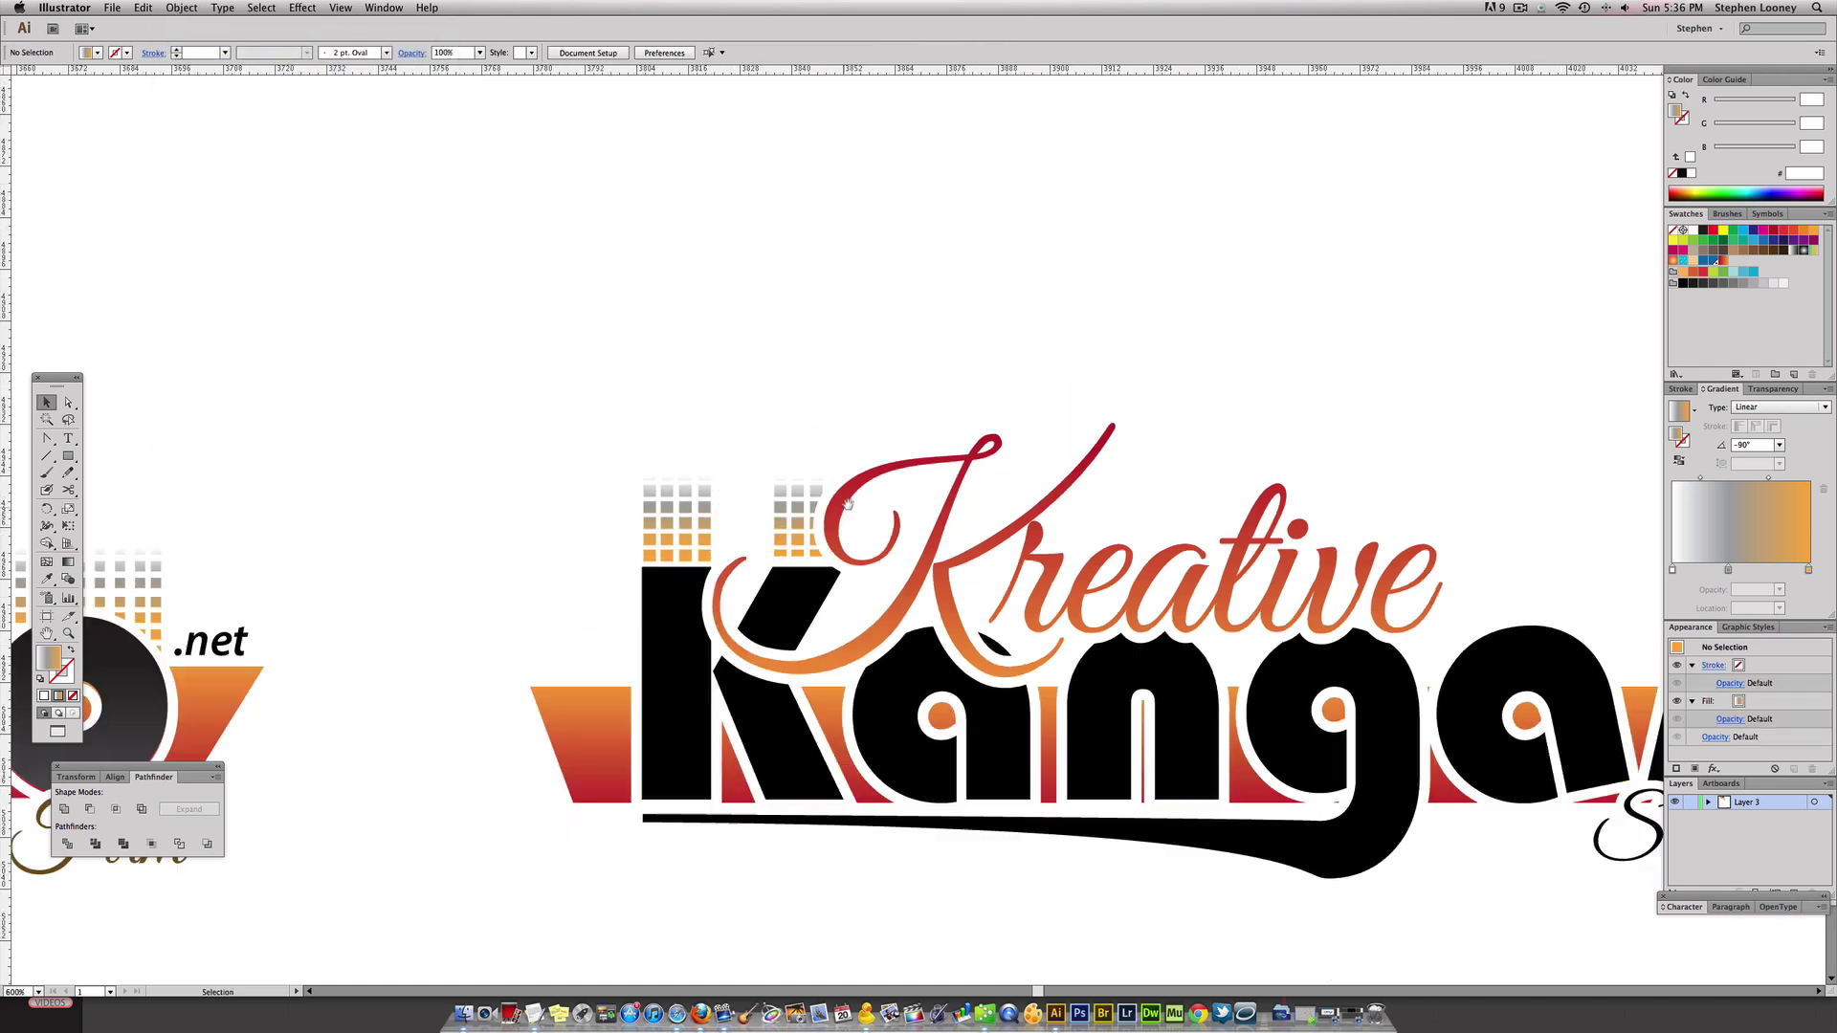
left_click_drag(818, 524, 973, 568)
left_click(646, 496)
key("super+z")
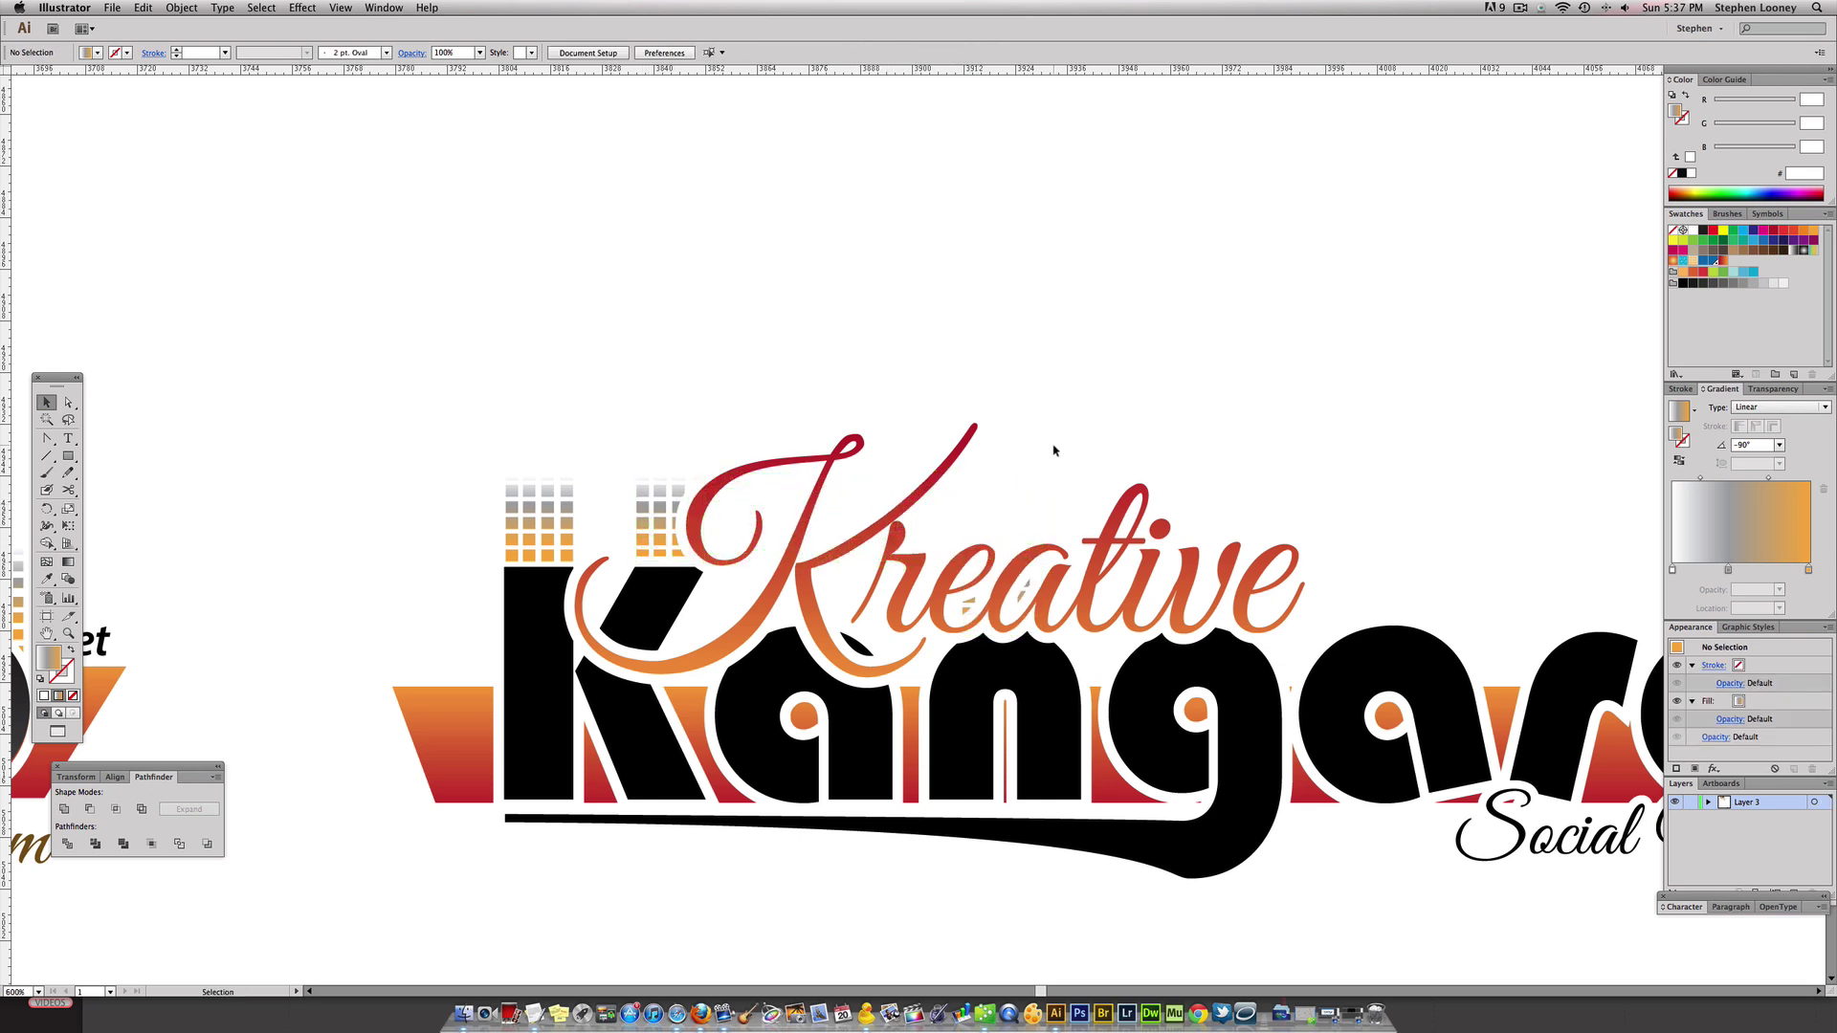
left_click_drag(670, 500, 1395, 588)
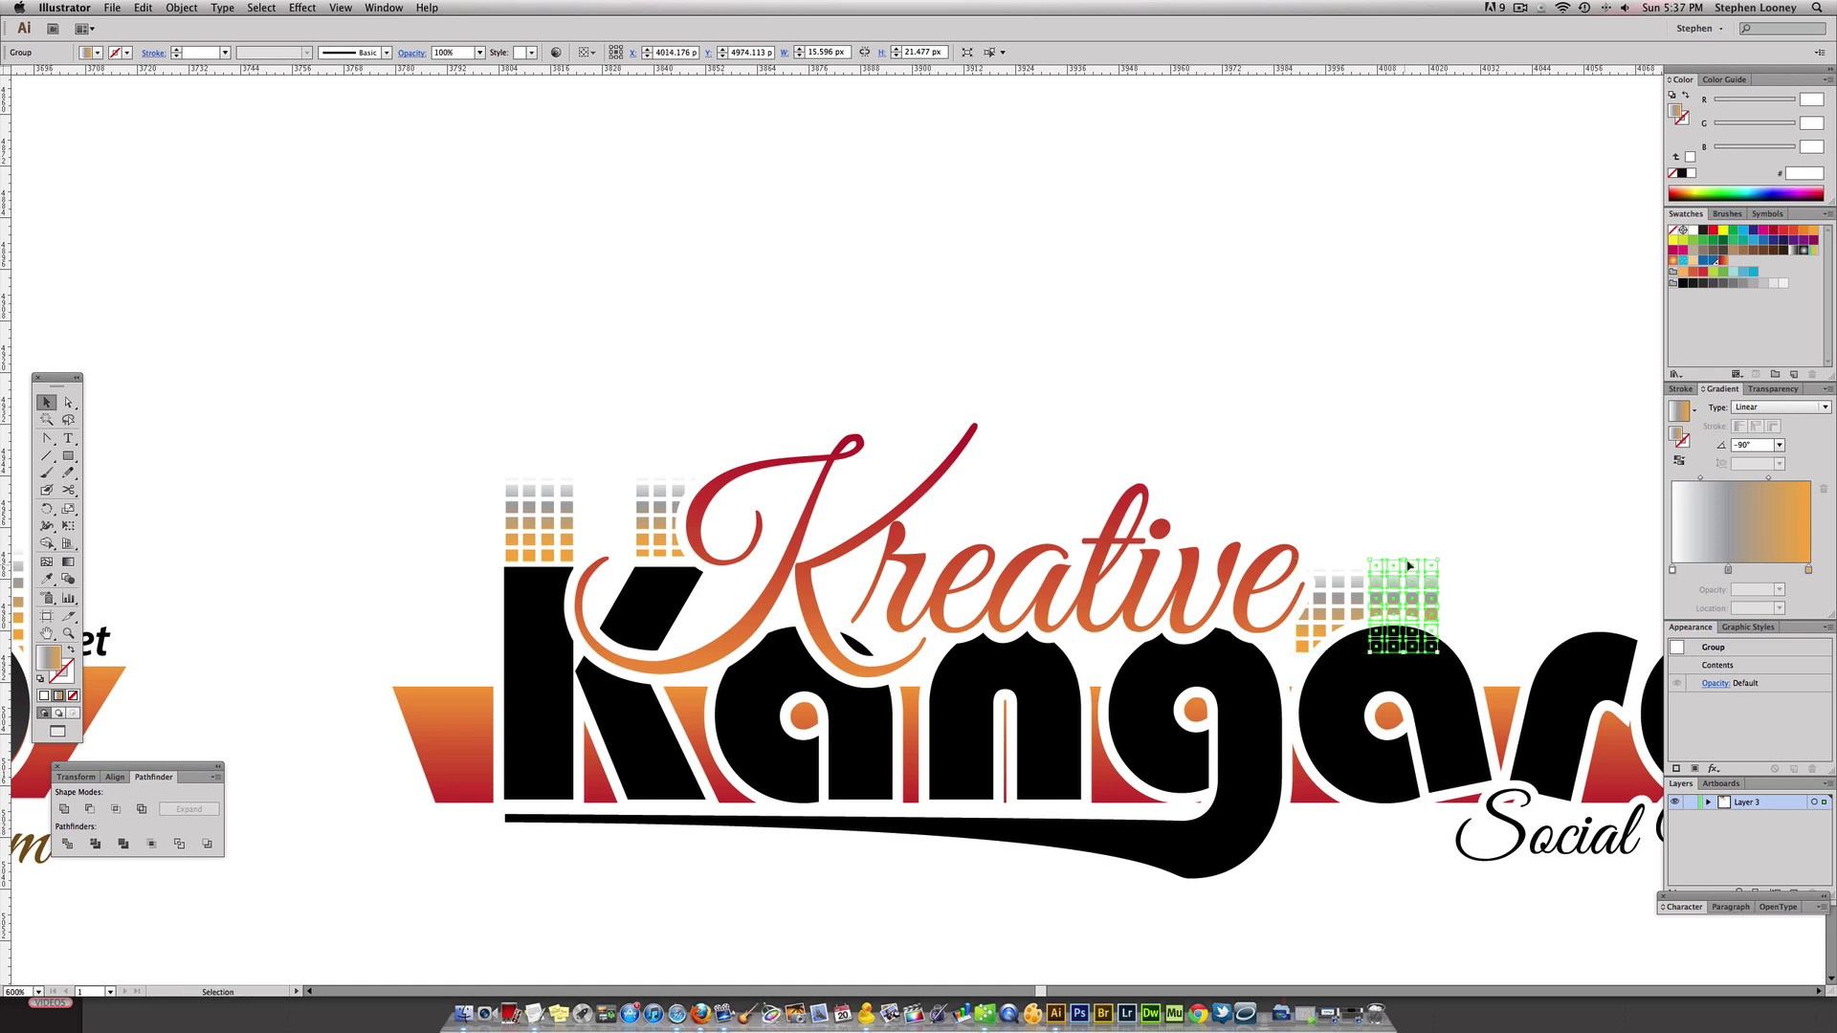
left_click(1361, 593, "shift")
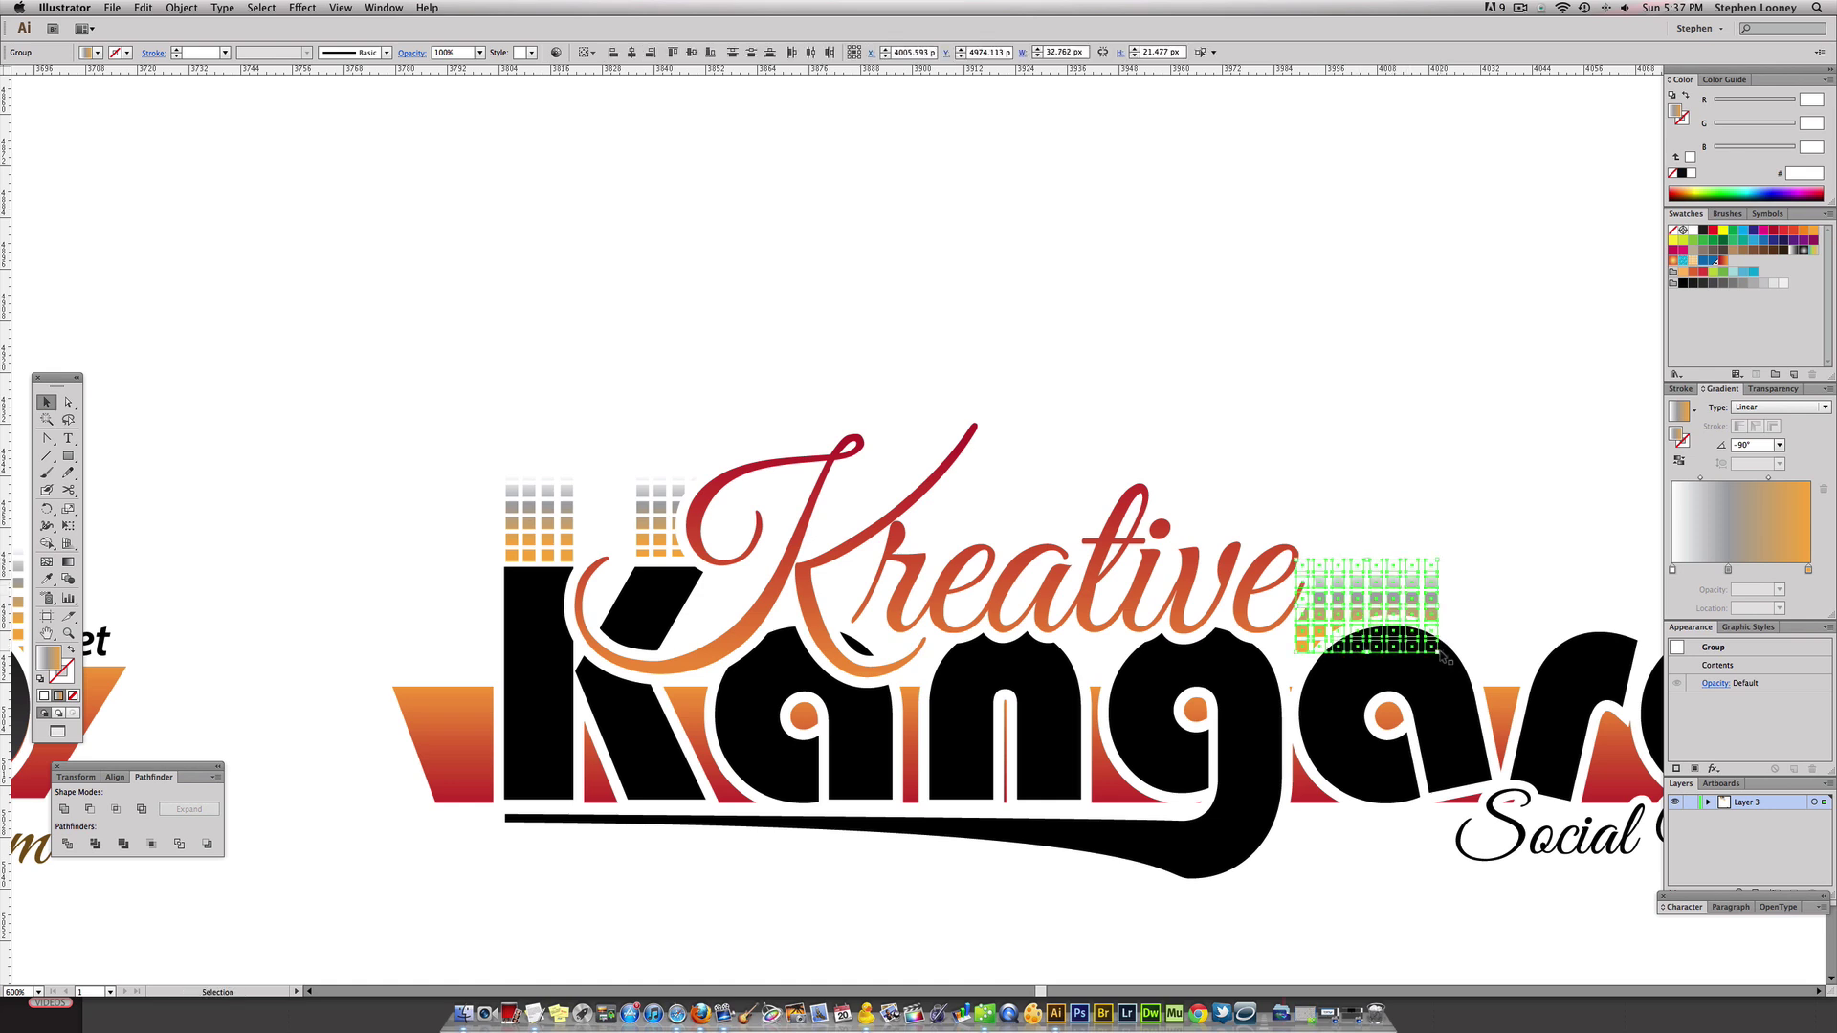
left_click_drag(1438, 607, 991, 553)
left_click(1407, 519)
Place further copies of the grouped square grids behind the lettering, above the r and the two o's of Kangaroo
key("super+minus")
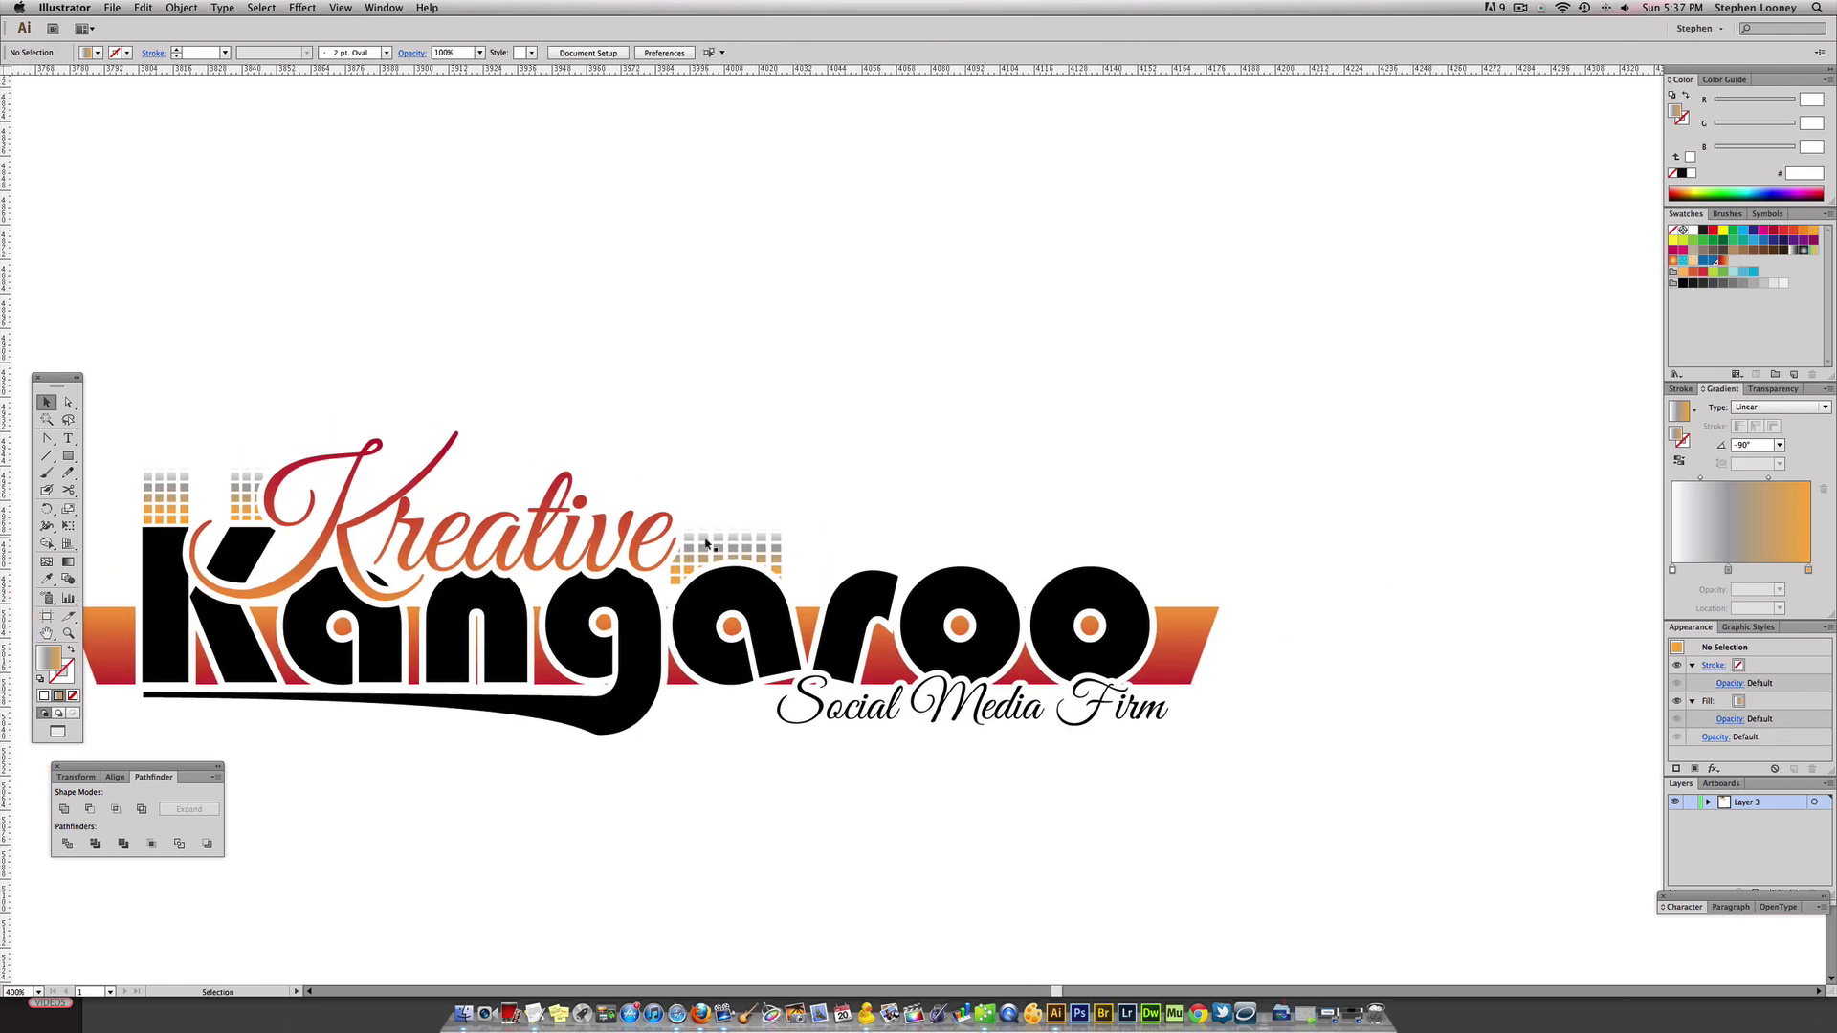
left_click(706, 542)
left_click(773, 552, "shift")
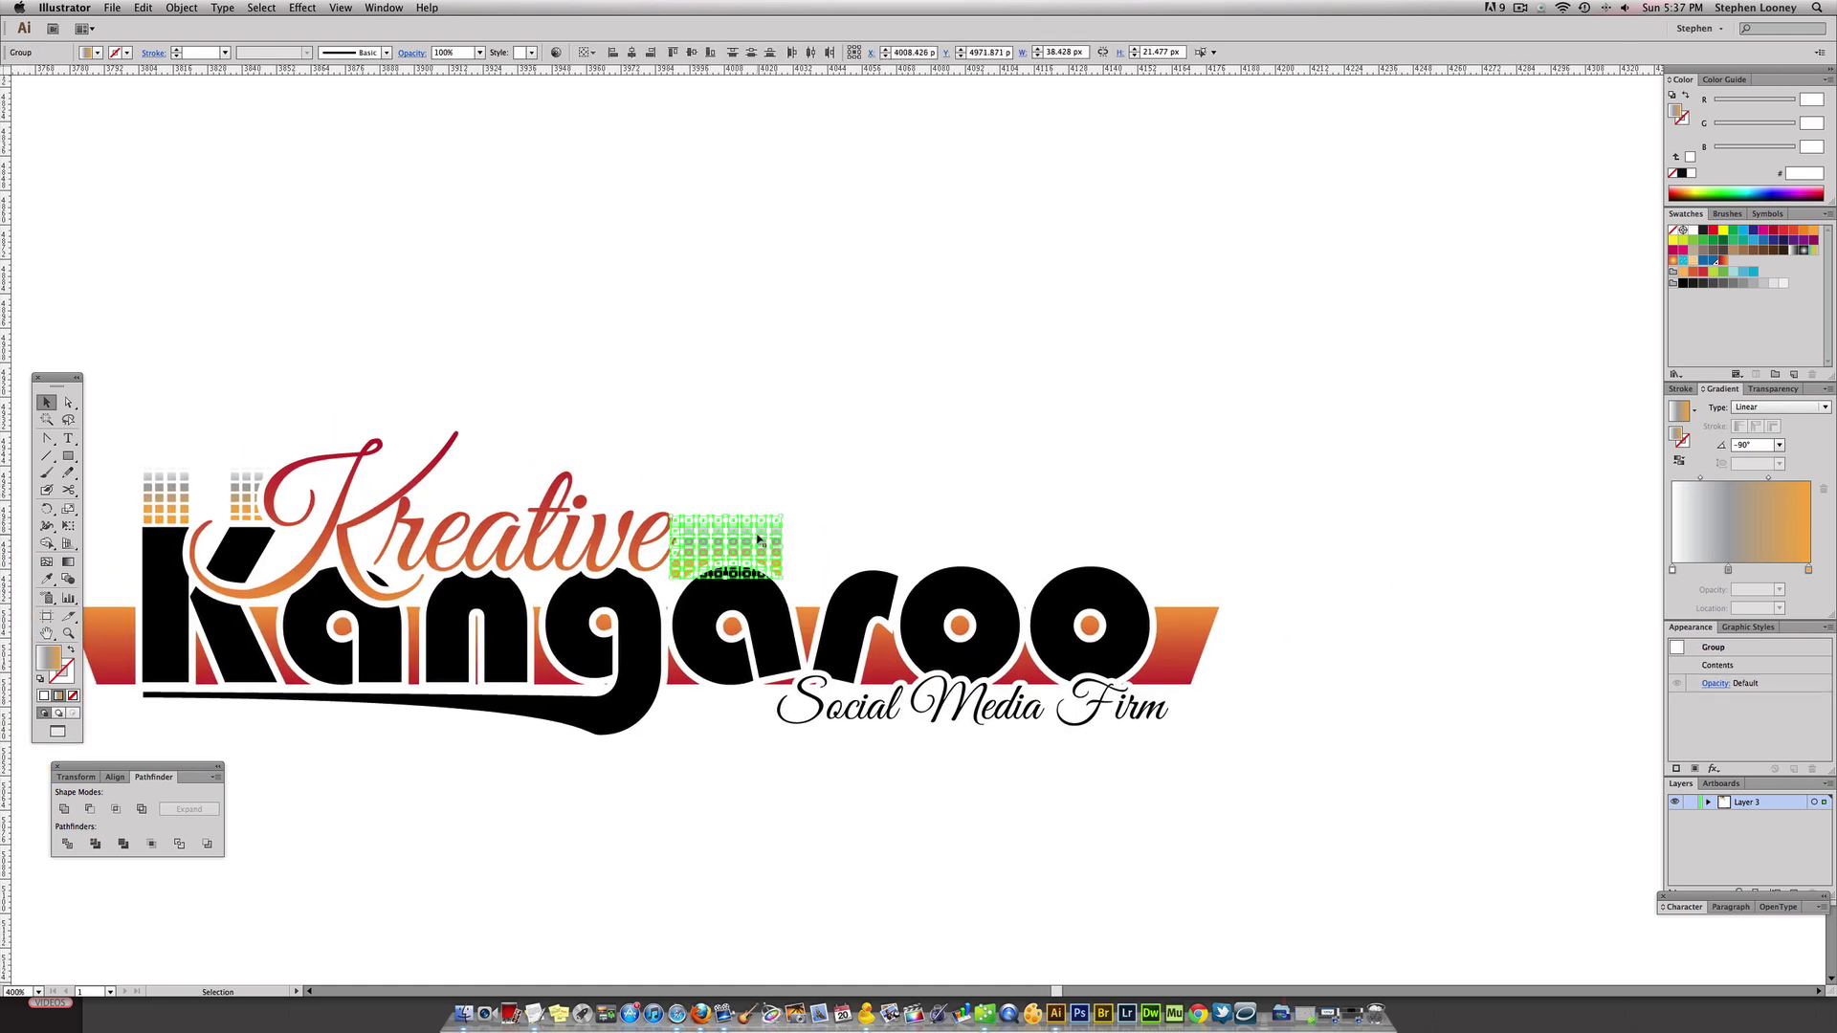
left_click_drag(758, 547, 961, 553)
left_click(918, 493)
left_click_drag(860, 549, 1032, 550)
left_click(888, 500)
left_click(924, 555, "shift")
left_click_drag(1048, 551, 1051, 551)
left_click(1070, 472)
Compare the square grids and the area around the kangaroo's foot in the original logo with the recreated logo
key("super+alt+space")
left_click(846, 558, "alt+super")
left_click(832, 557, "alt+super")
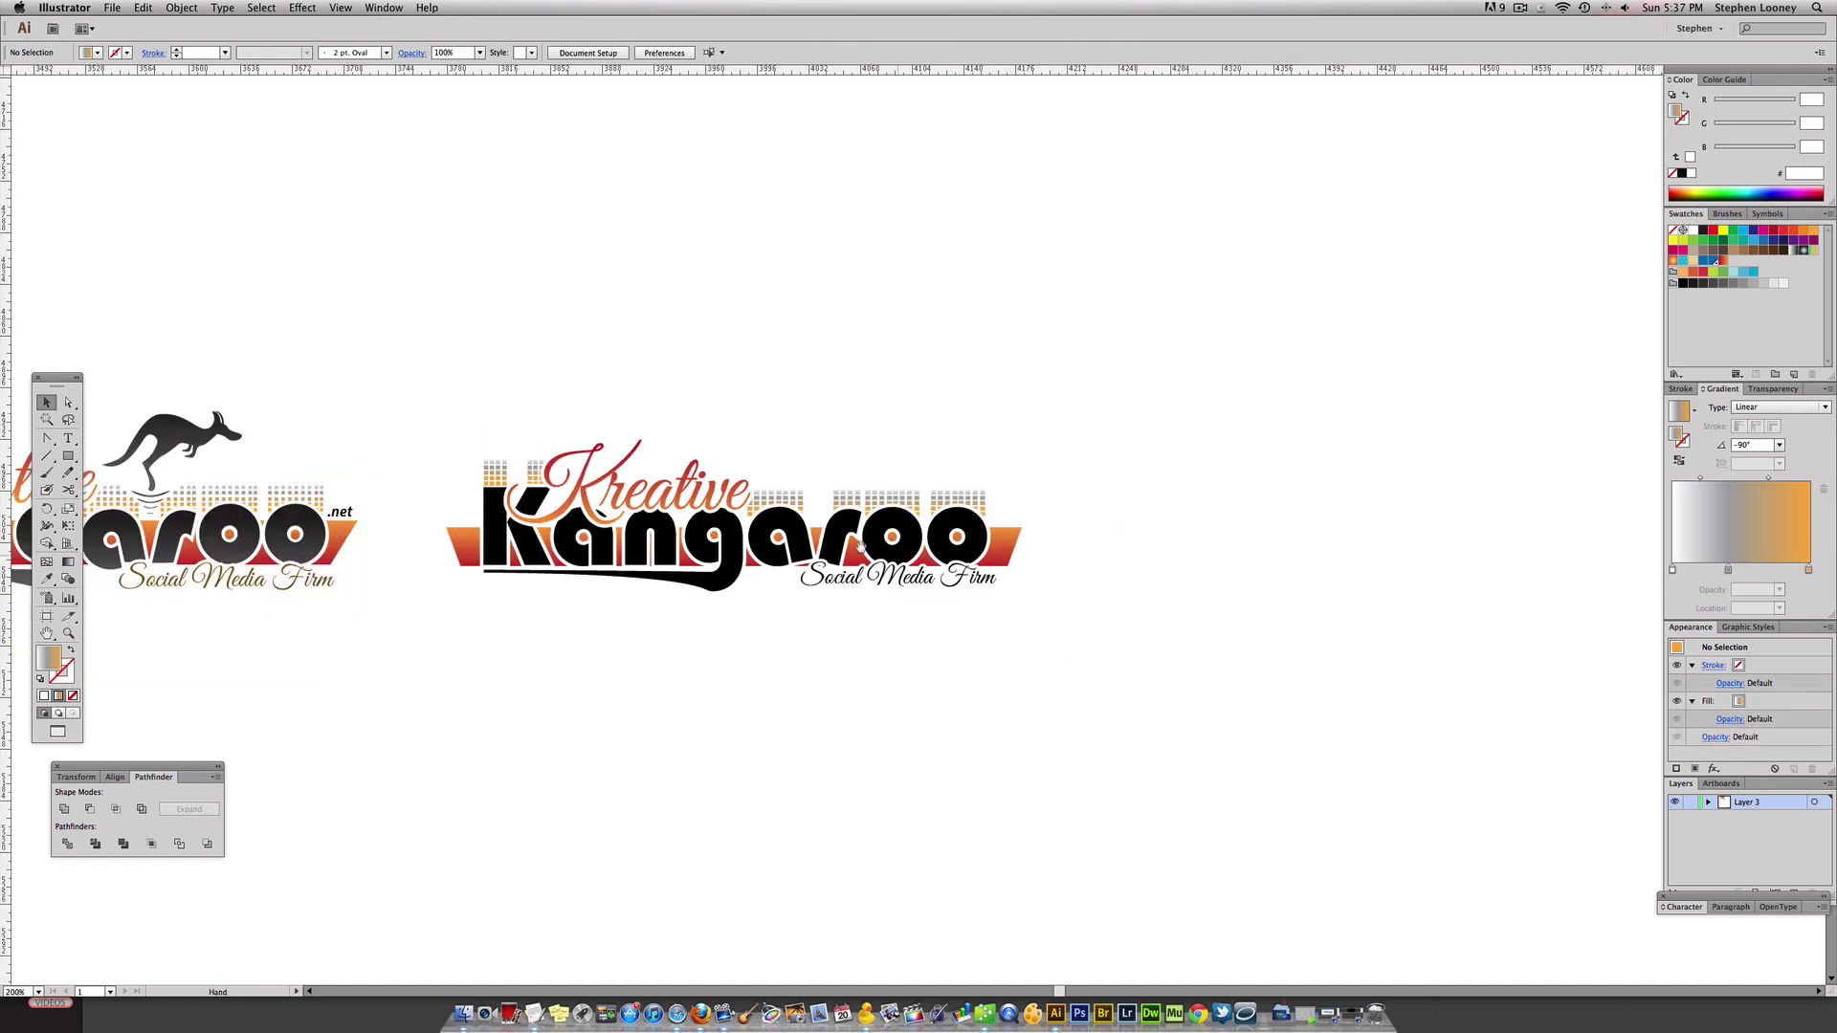
left_click_drag(829, 535, 1014, 580)
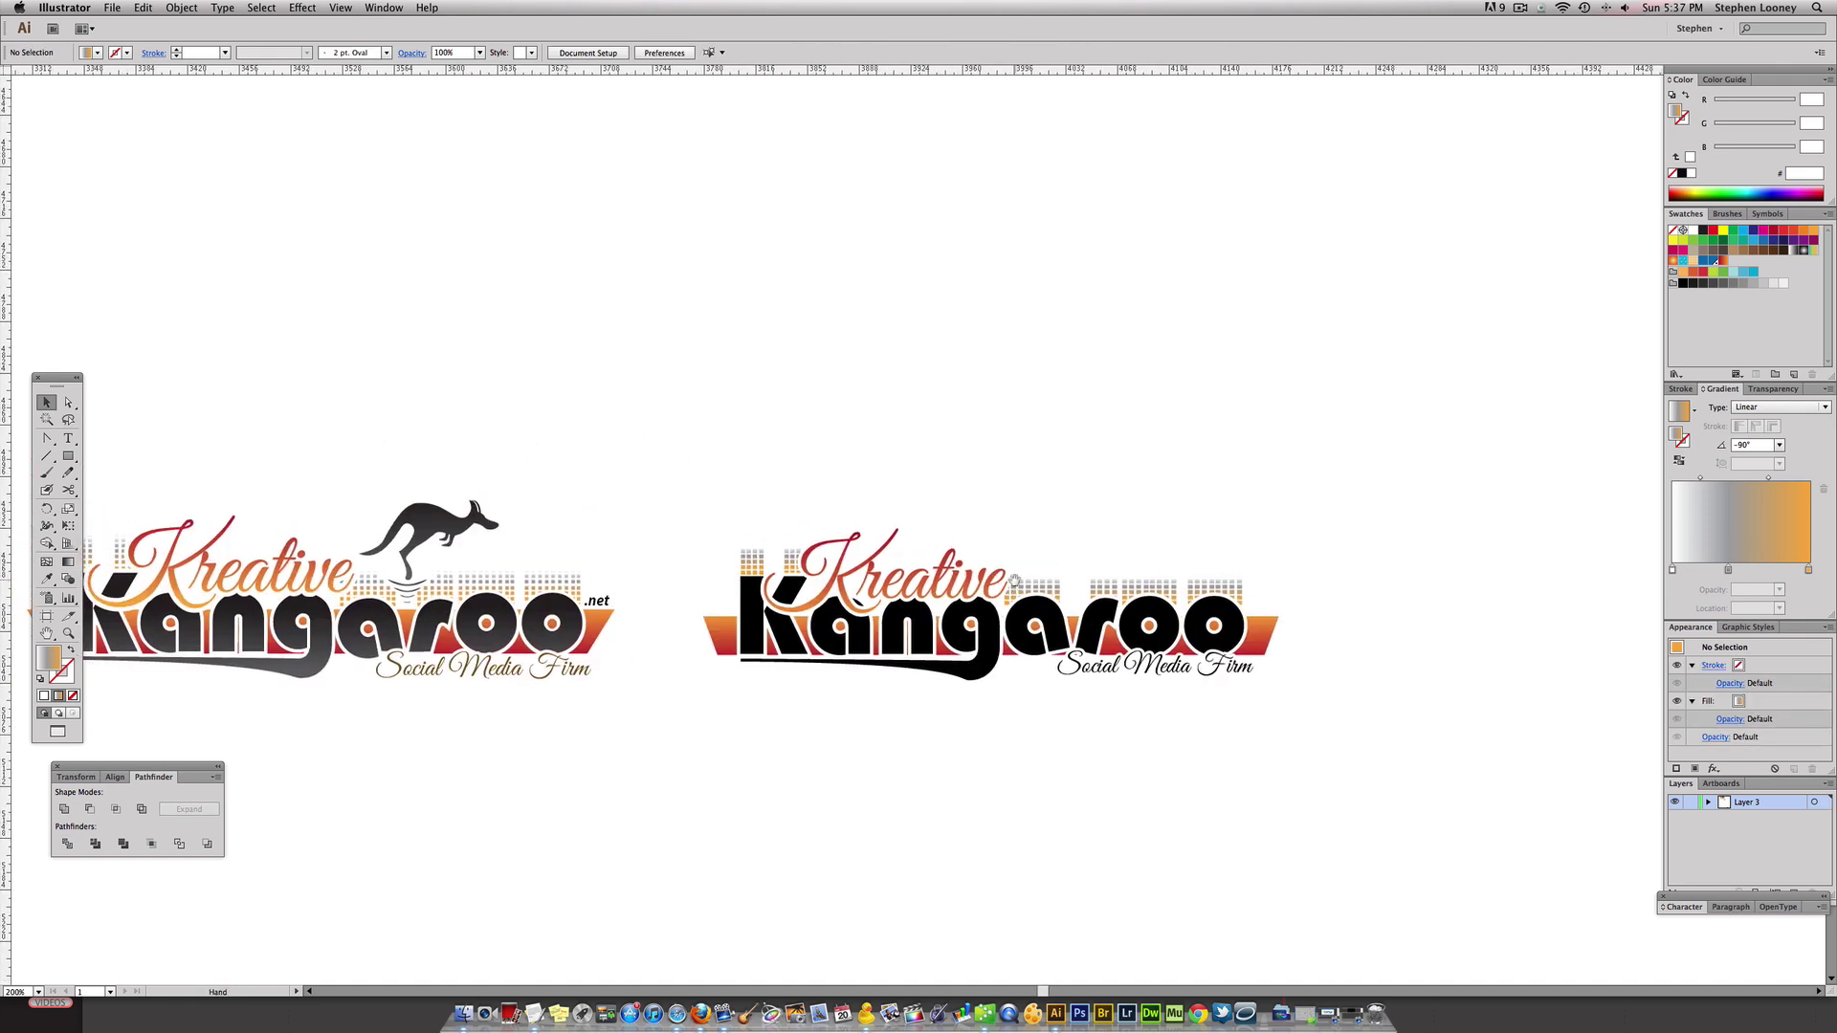
left_click_drag(705, 501, 334, 703)
left_click(930, 526, "alt+super")
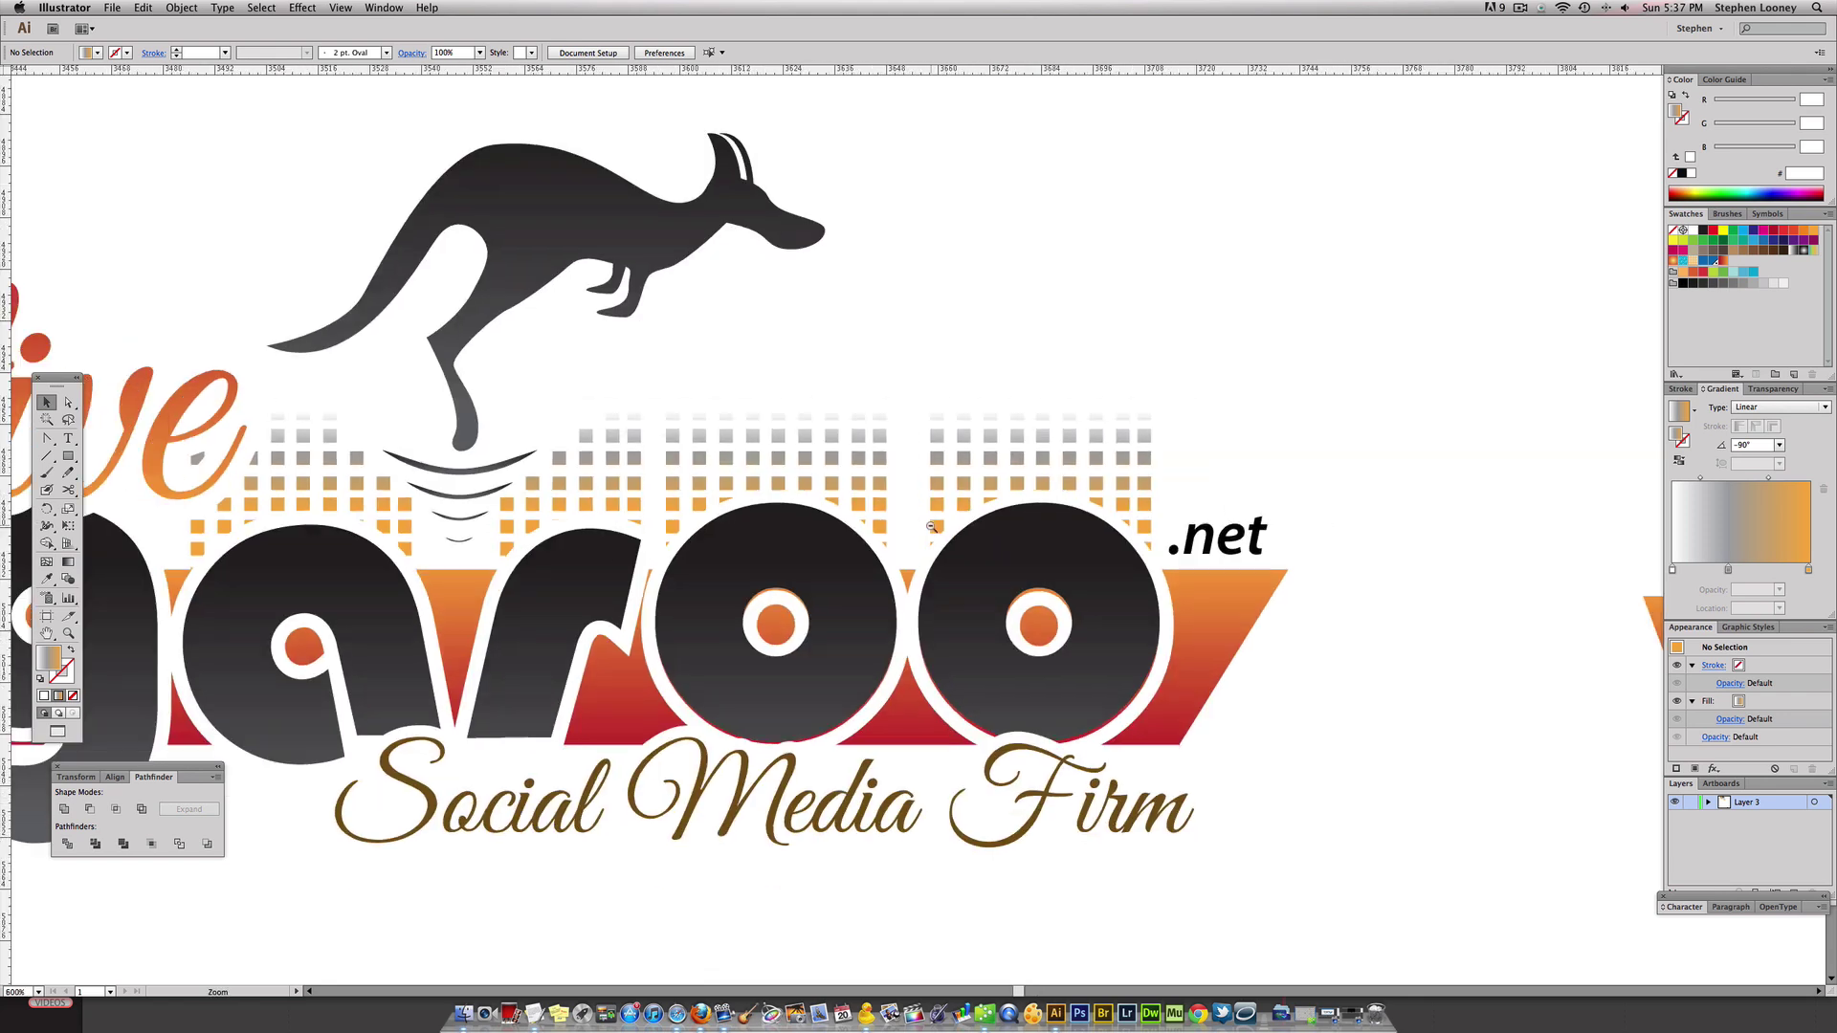
left_click(930, 526, "alt+super")
left_click(930, 527, "alt+super")
left_click_drag(1341, 477, 488, 498)
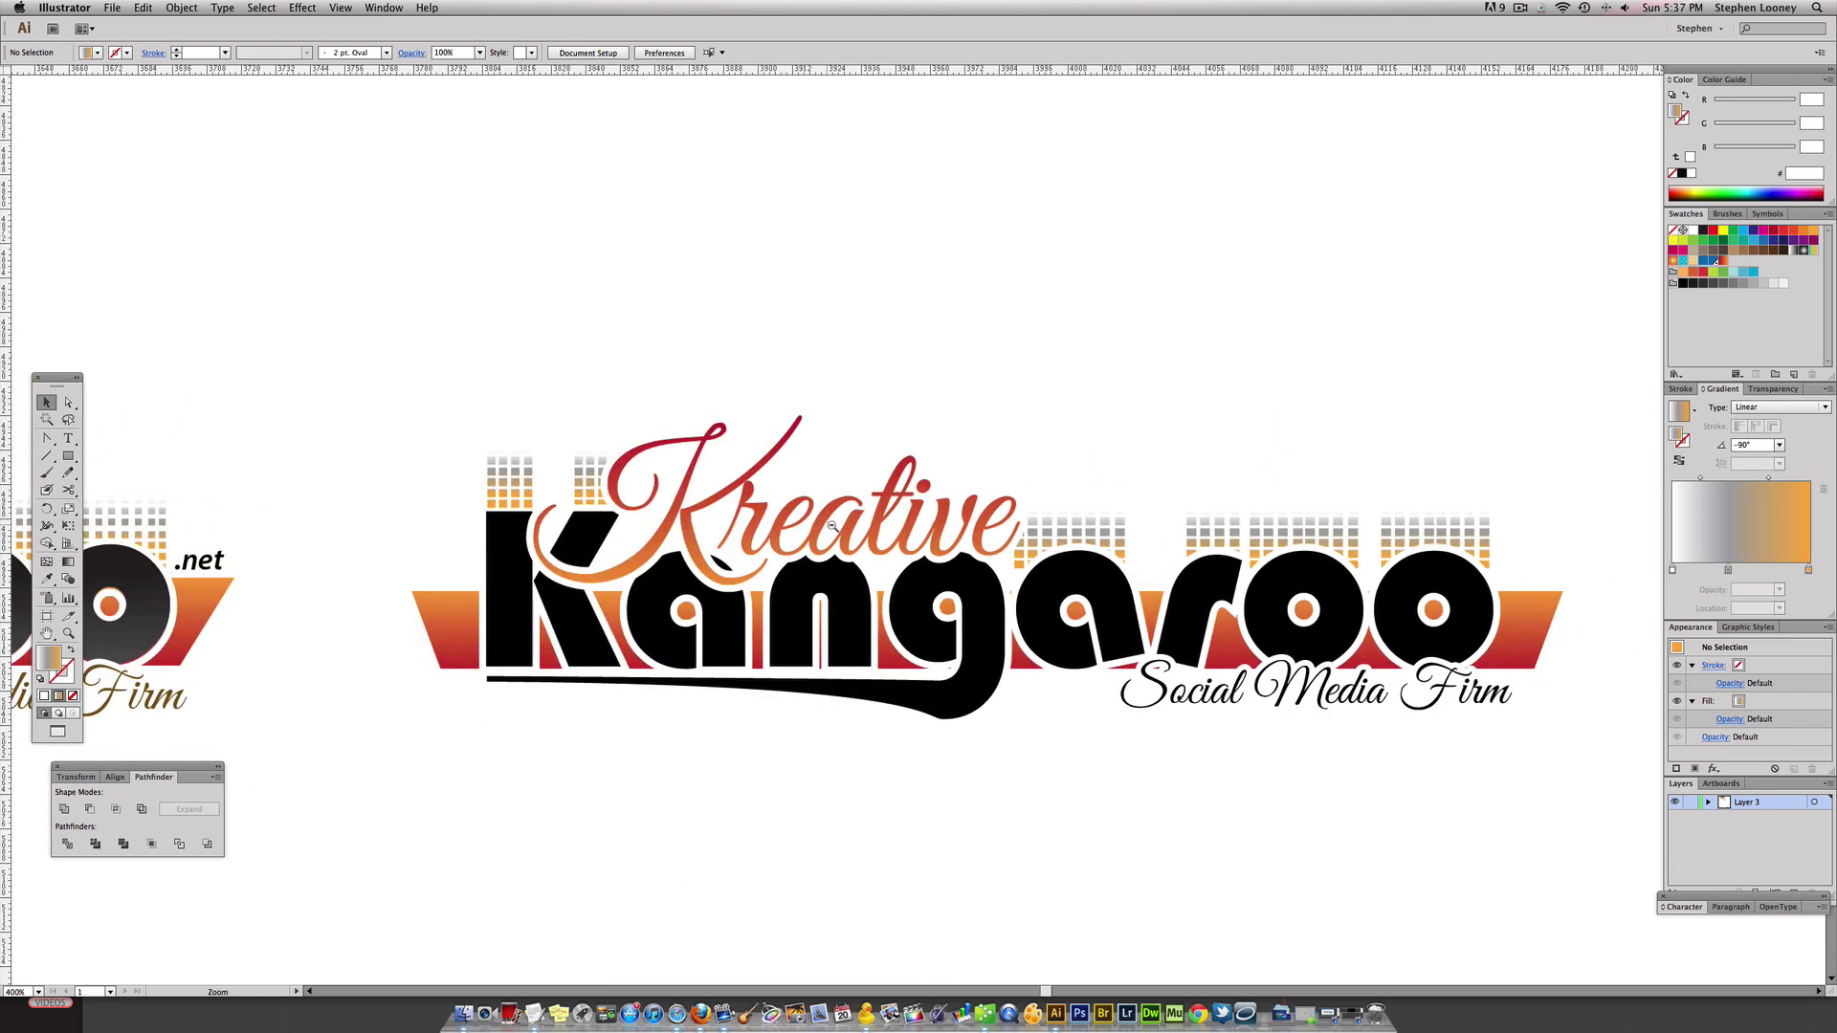
key("super+minus")
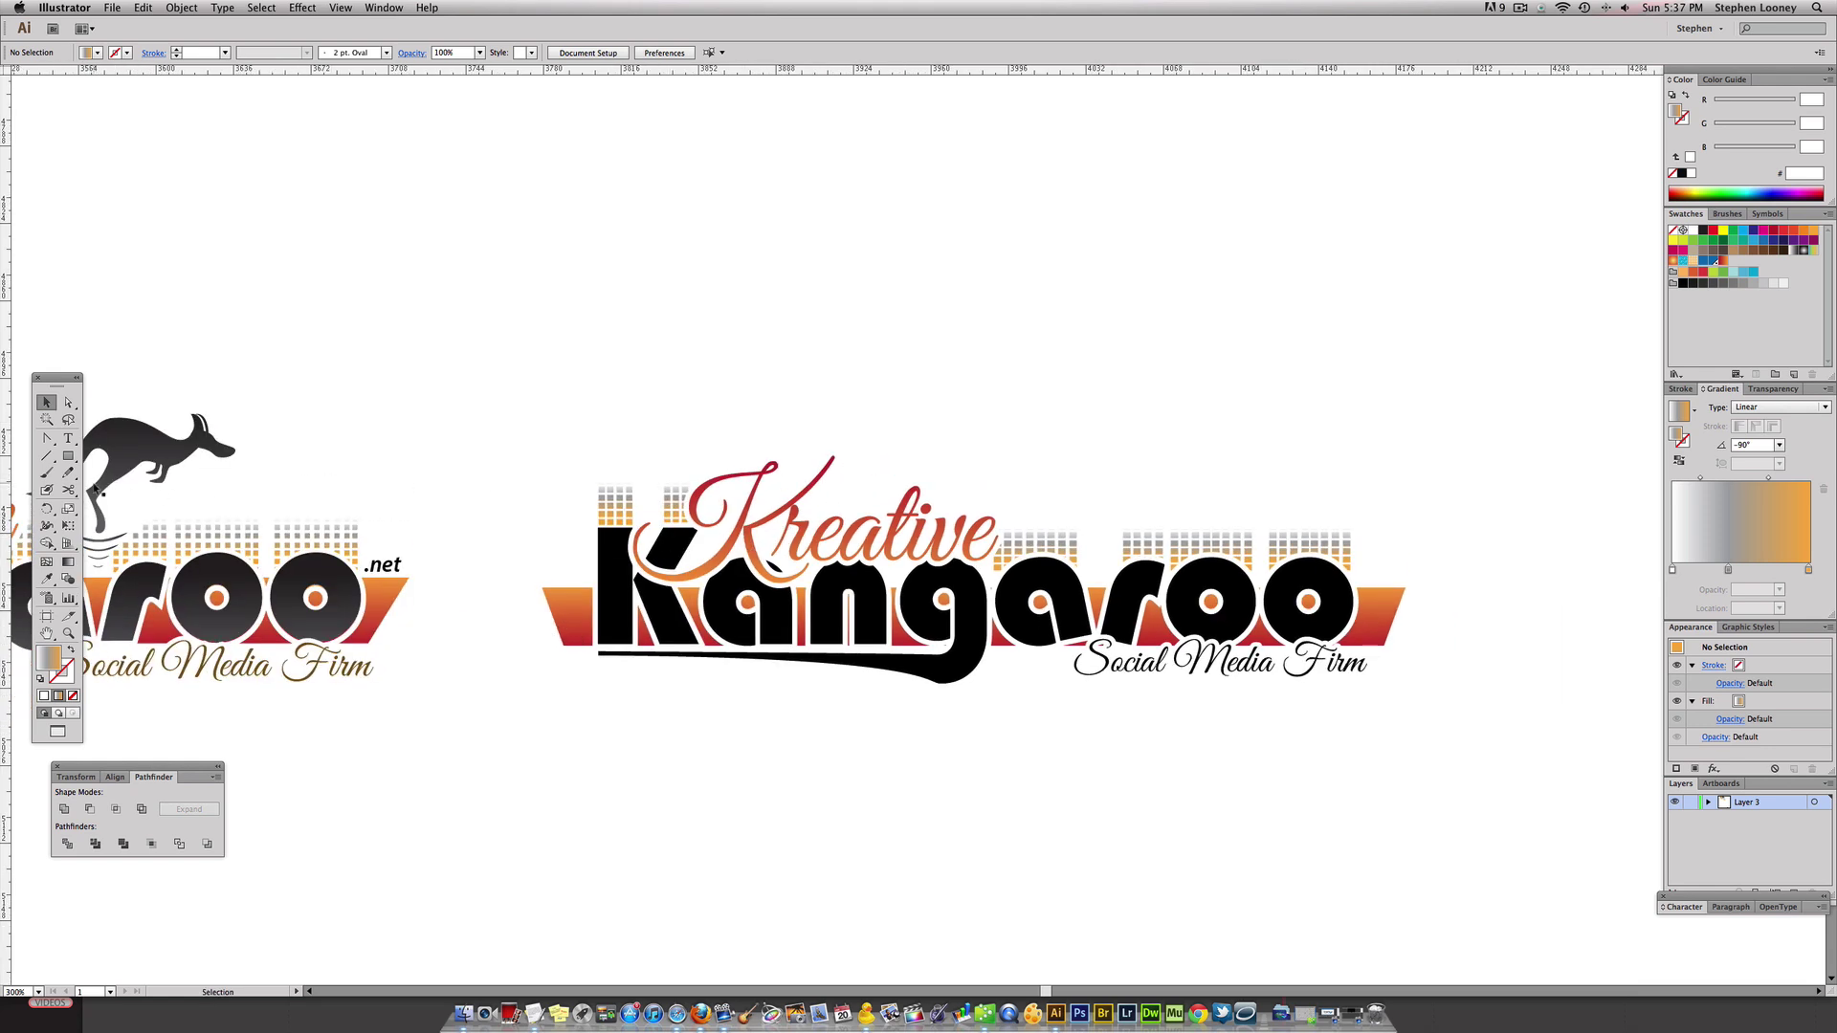
left_click_drag(1057, 431, 1046, 444)
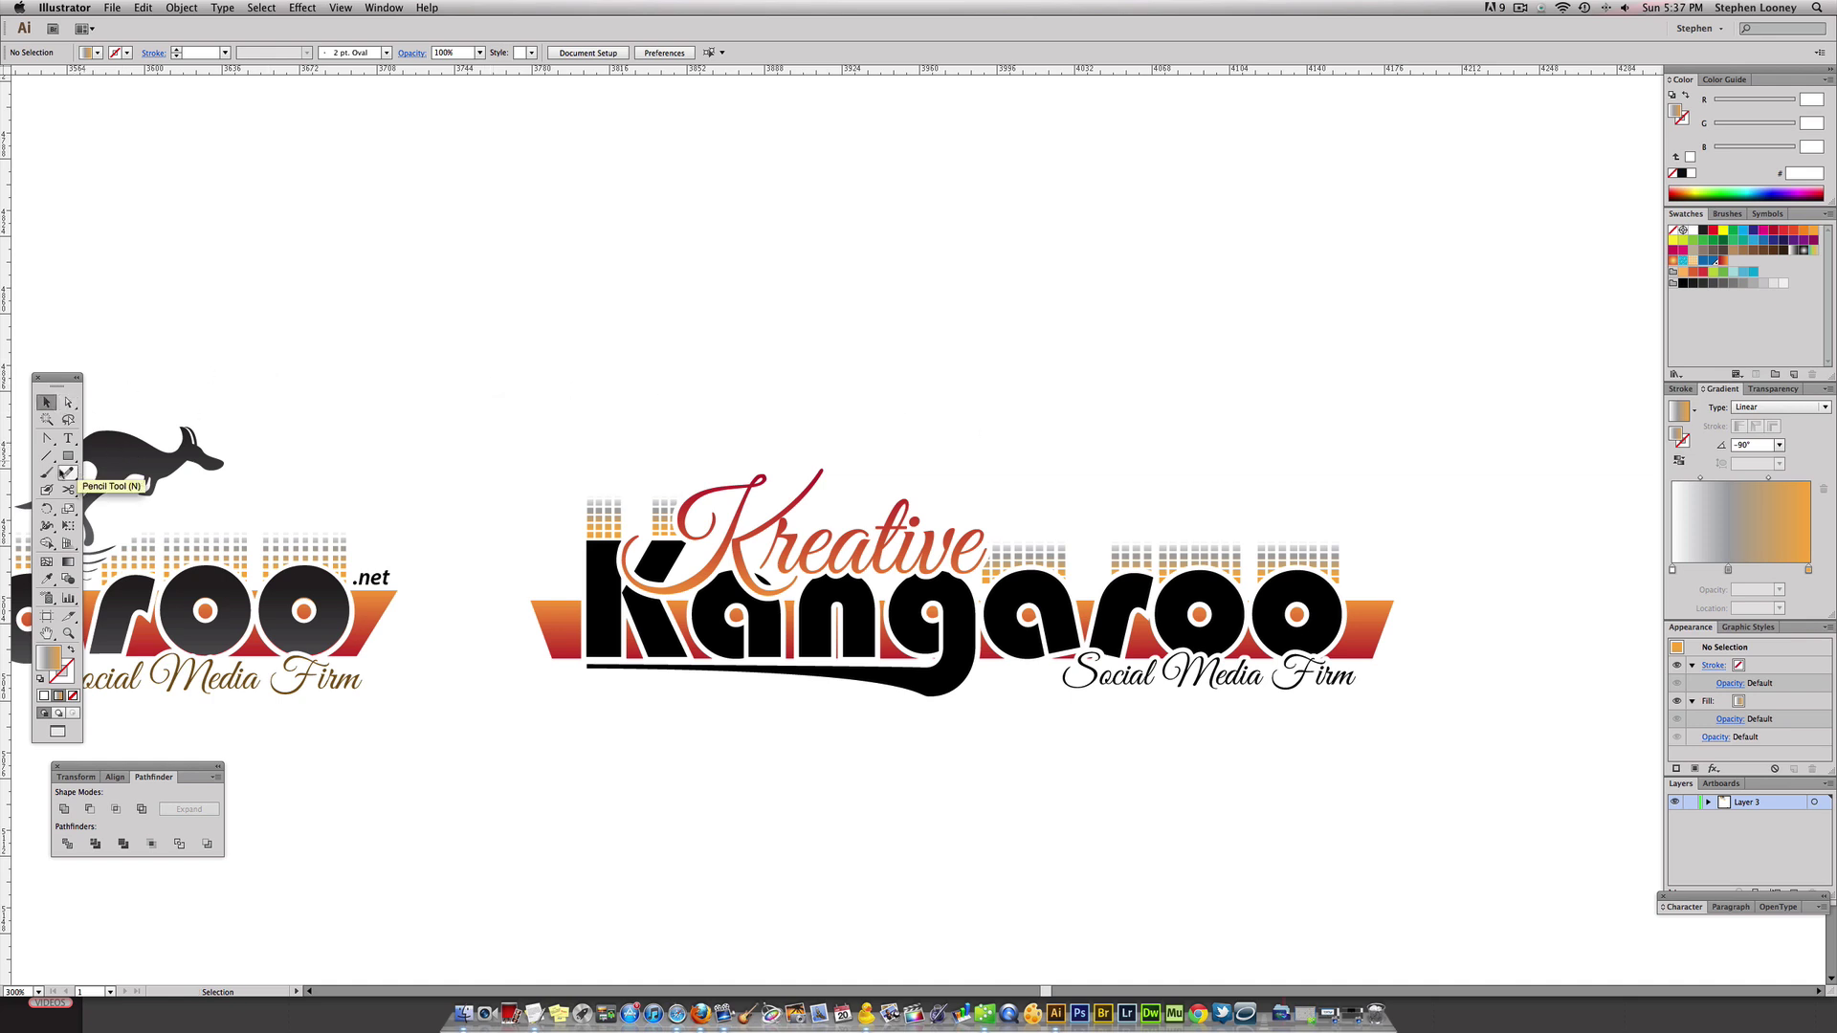
Delete individual squares from the facing edges of the grids above the second a and the r to form a stepped gap
left_click(68, 404)
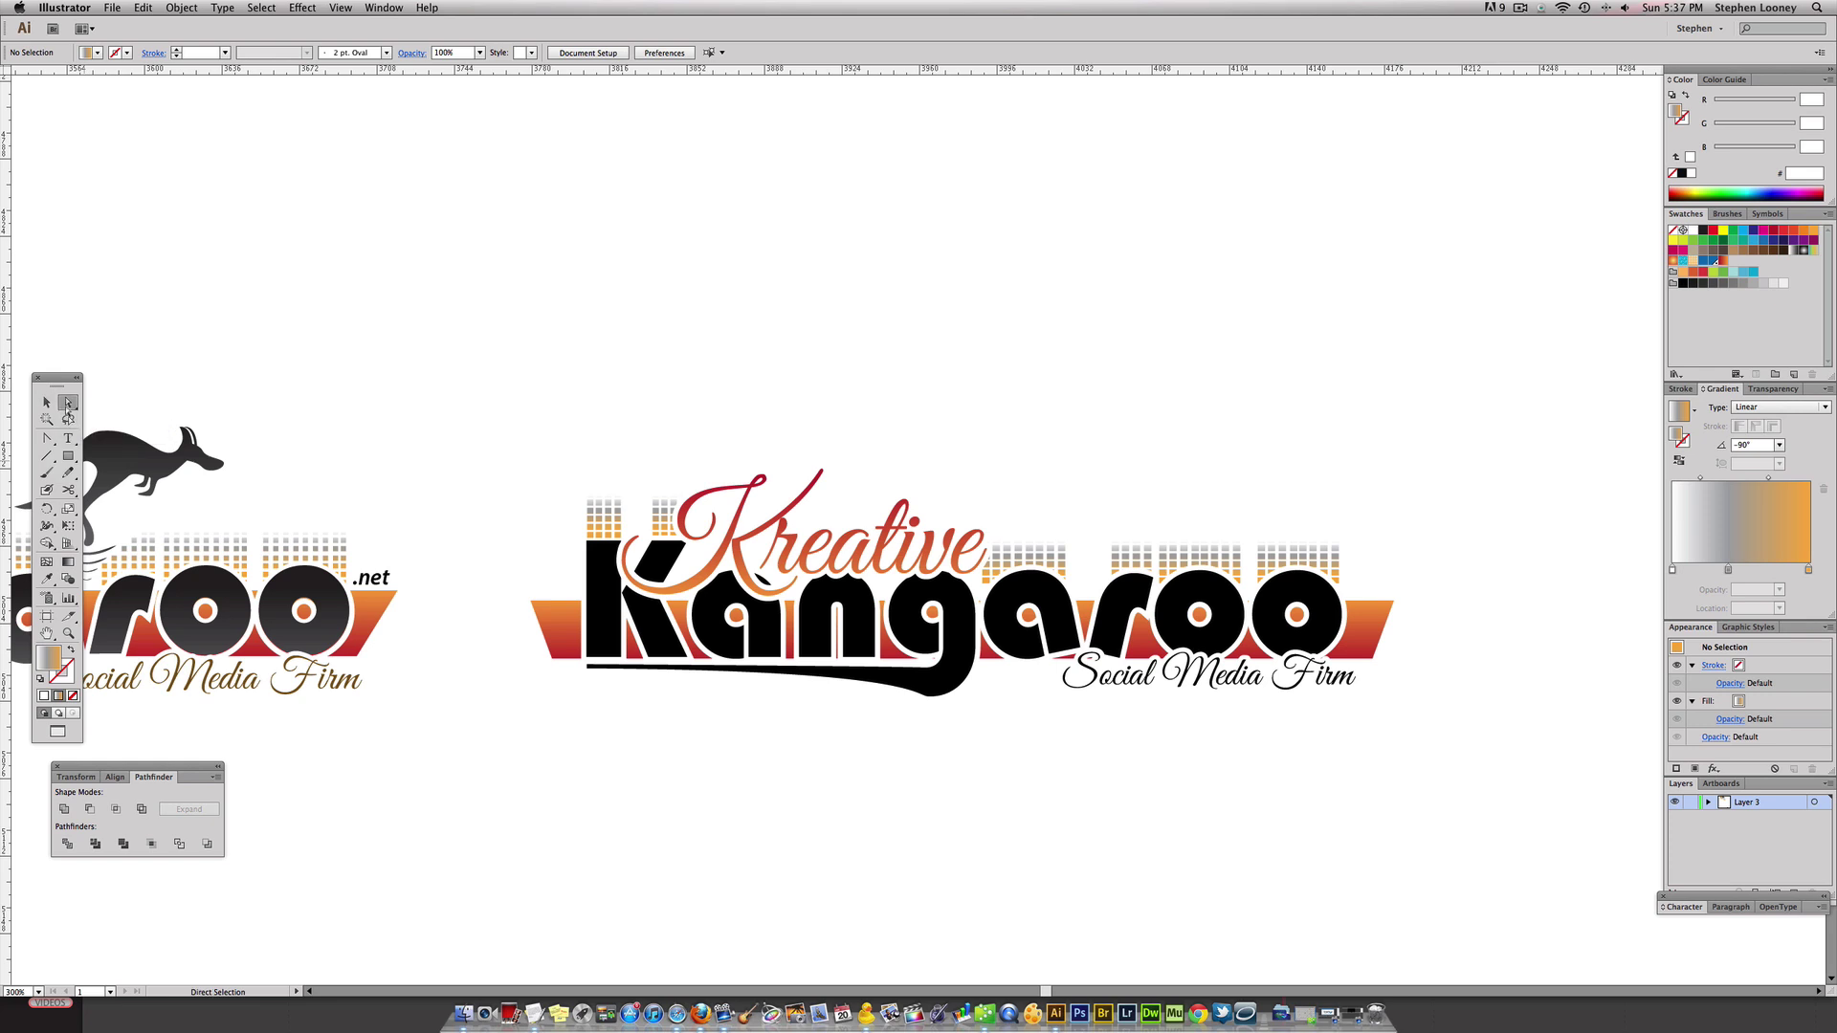
left_click_drag(1068, 553, 1049, 566)
left_click(1077, 547)
left_click(1075, 561)
key("super+z")
left_click(1087, 561)
left_click(1062, 561)
left_click(1064, 561)
left_click_drag(1119, 553, 1121, 557)
key("Delete")
left_click(1117, 557)
key("Delete")
Copy the kangaroo silhouette from the original logo and place it above the gap between the grids in the recreated logo
left_click_drag(131, 449, 1128, 447)
left_click(1094, 382)
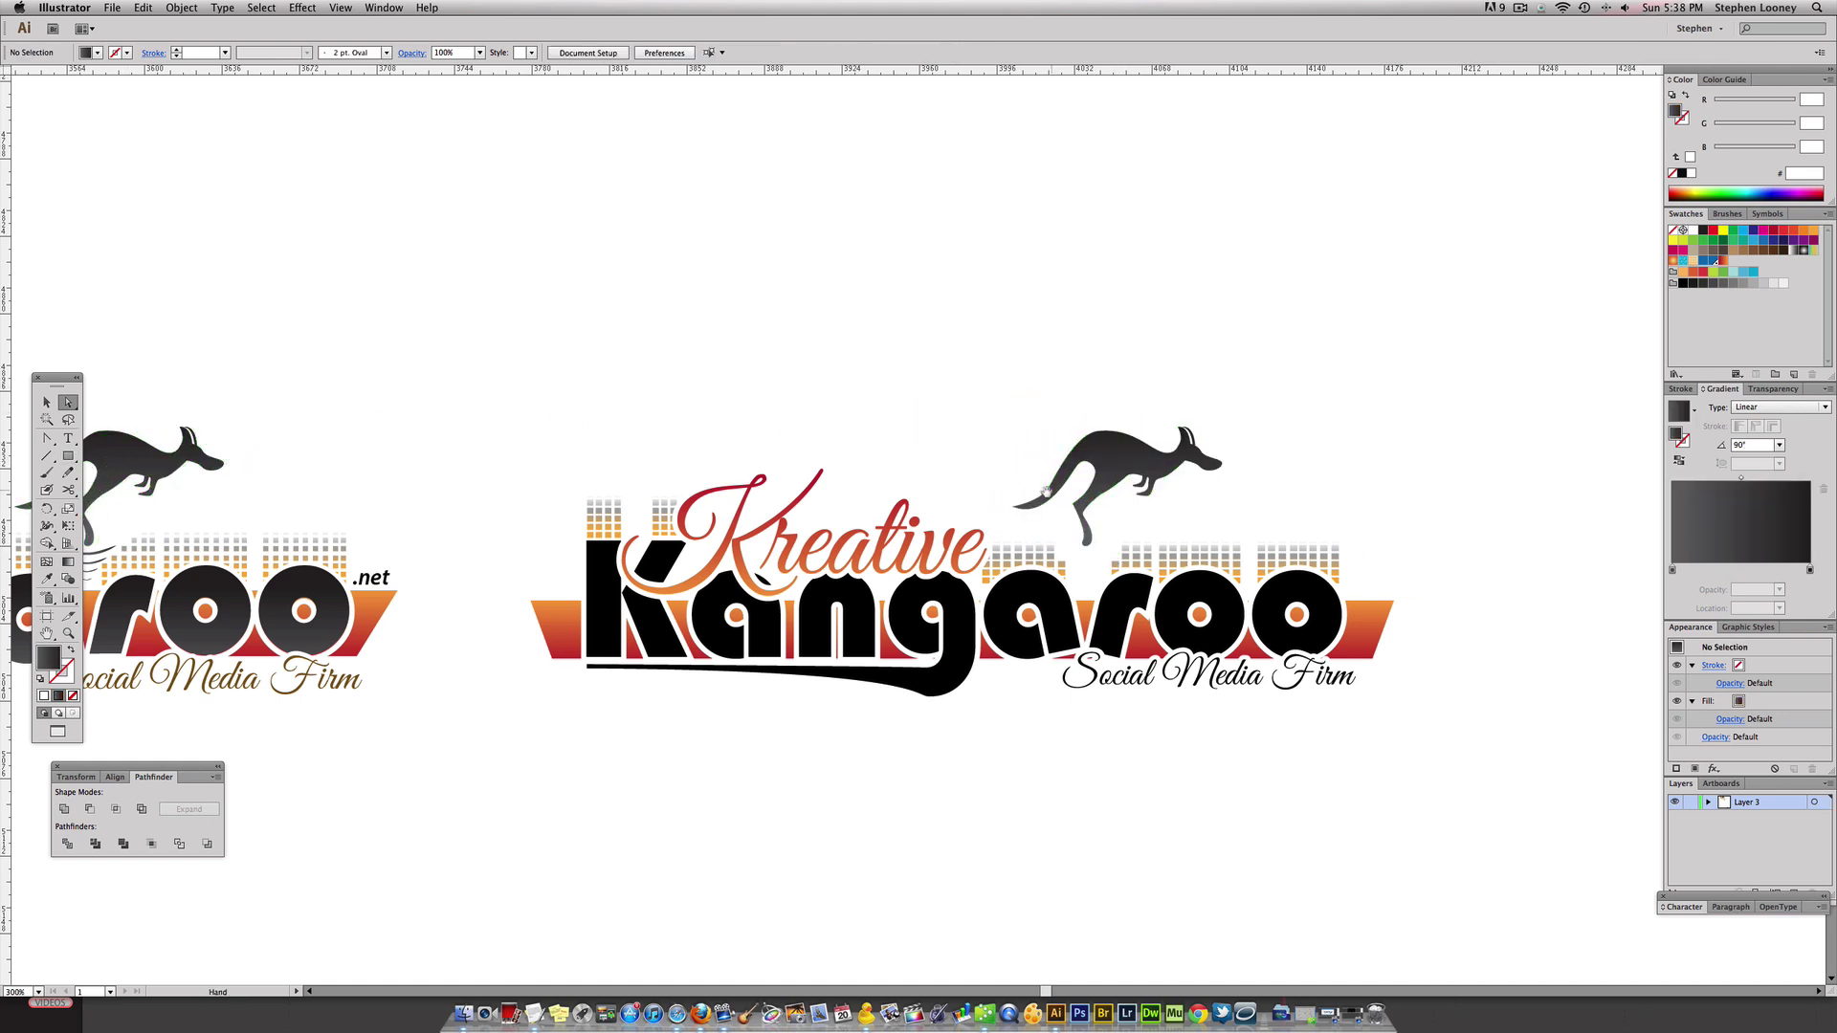
left_click_drag(997, 401, 903, 416)
left_click_drag(784, 336, 1191, 565)
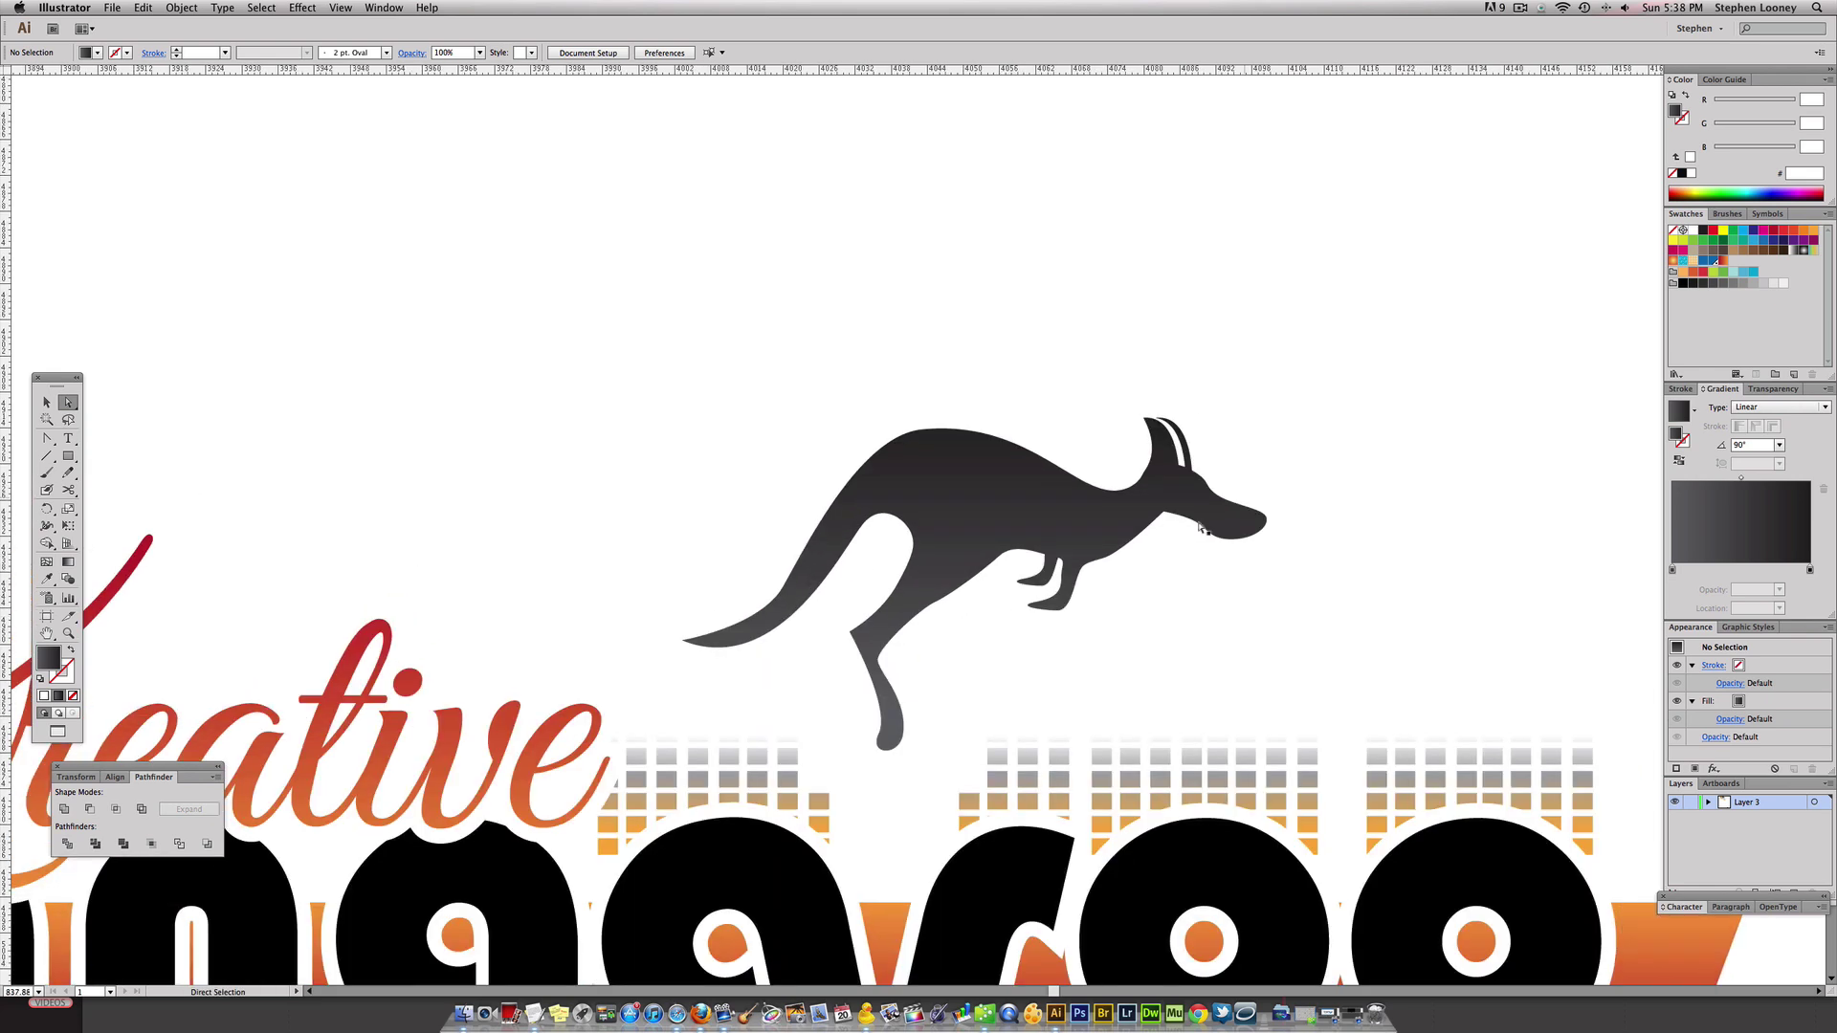
key("super+minus")
key("super+minus")
key("super+minus")
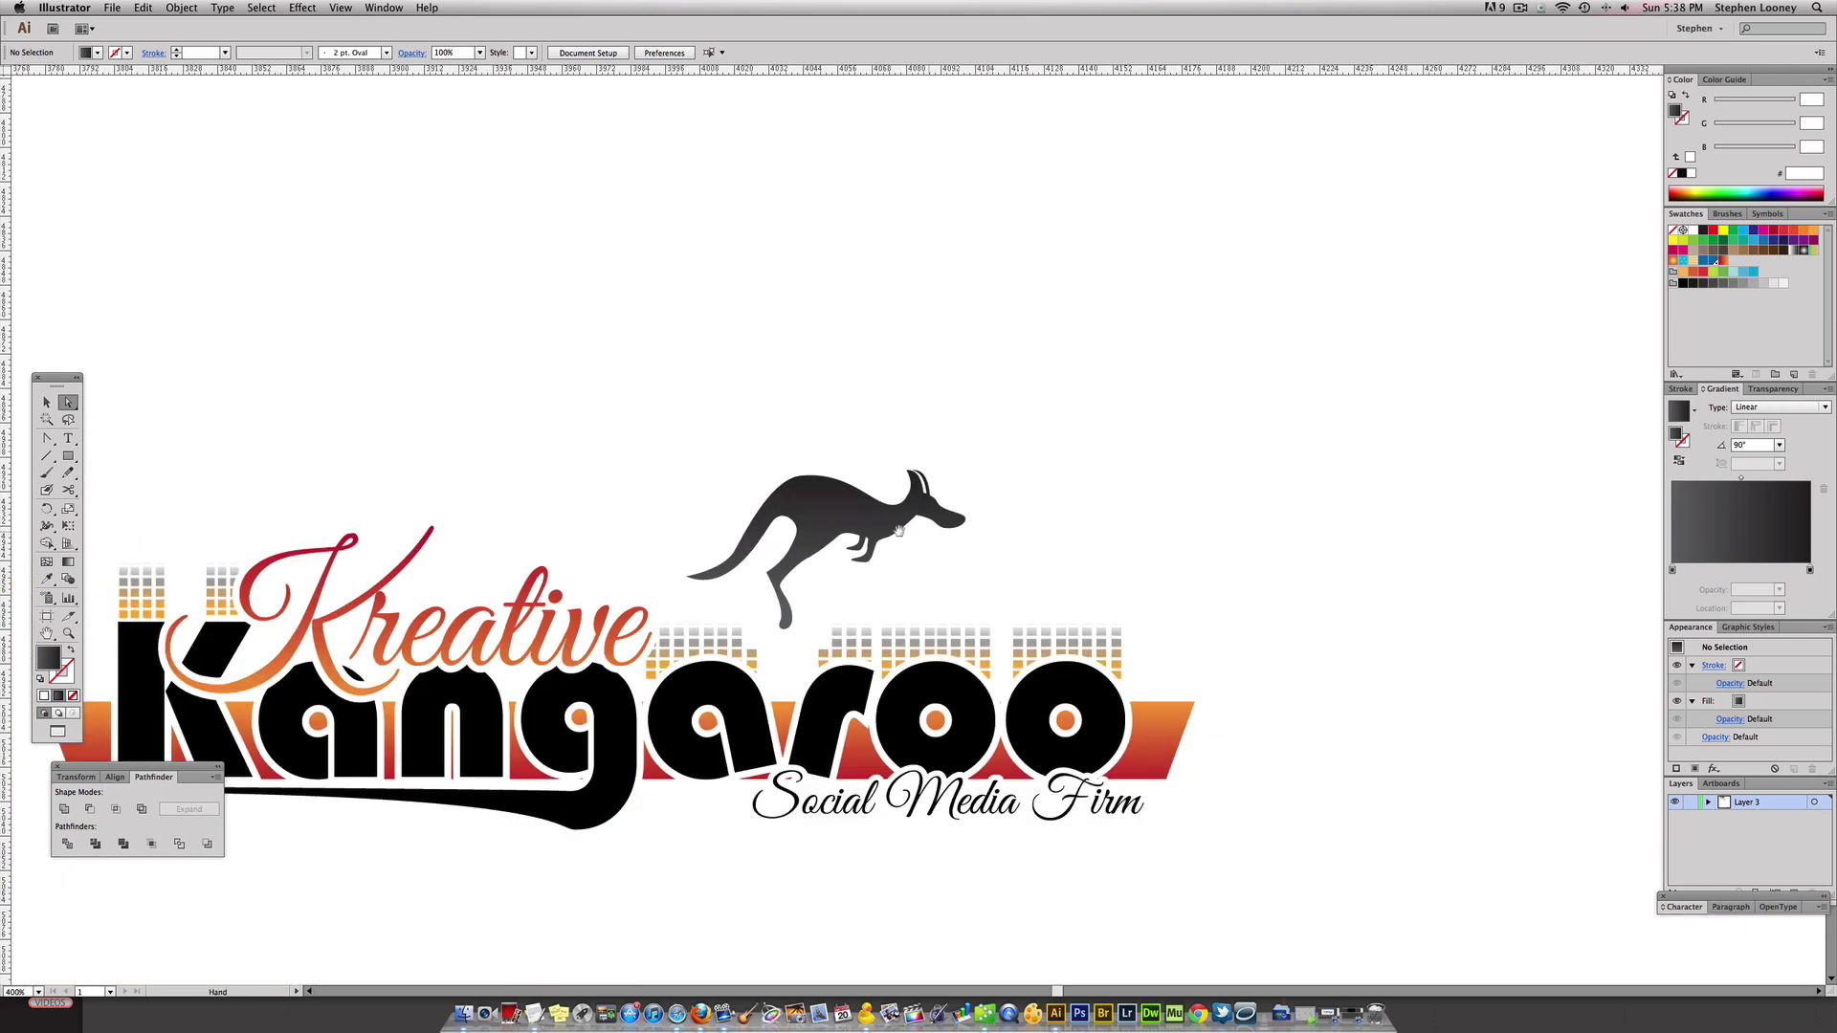
left_click_drag(815, 541, 986, 524)
Draw a closed, tapered crescent arc with the Pen tool just below the kangaroo's foot, using the silhouette's dark gradient fill
left_click_drag(46, 439, 96, 436)
left_click(903, 541, "super")
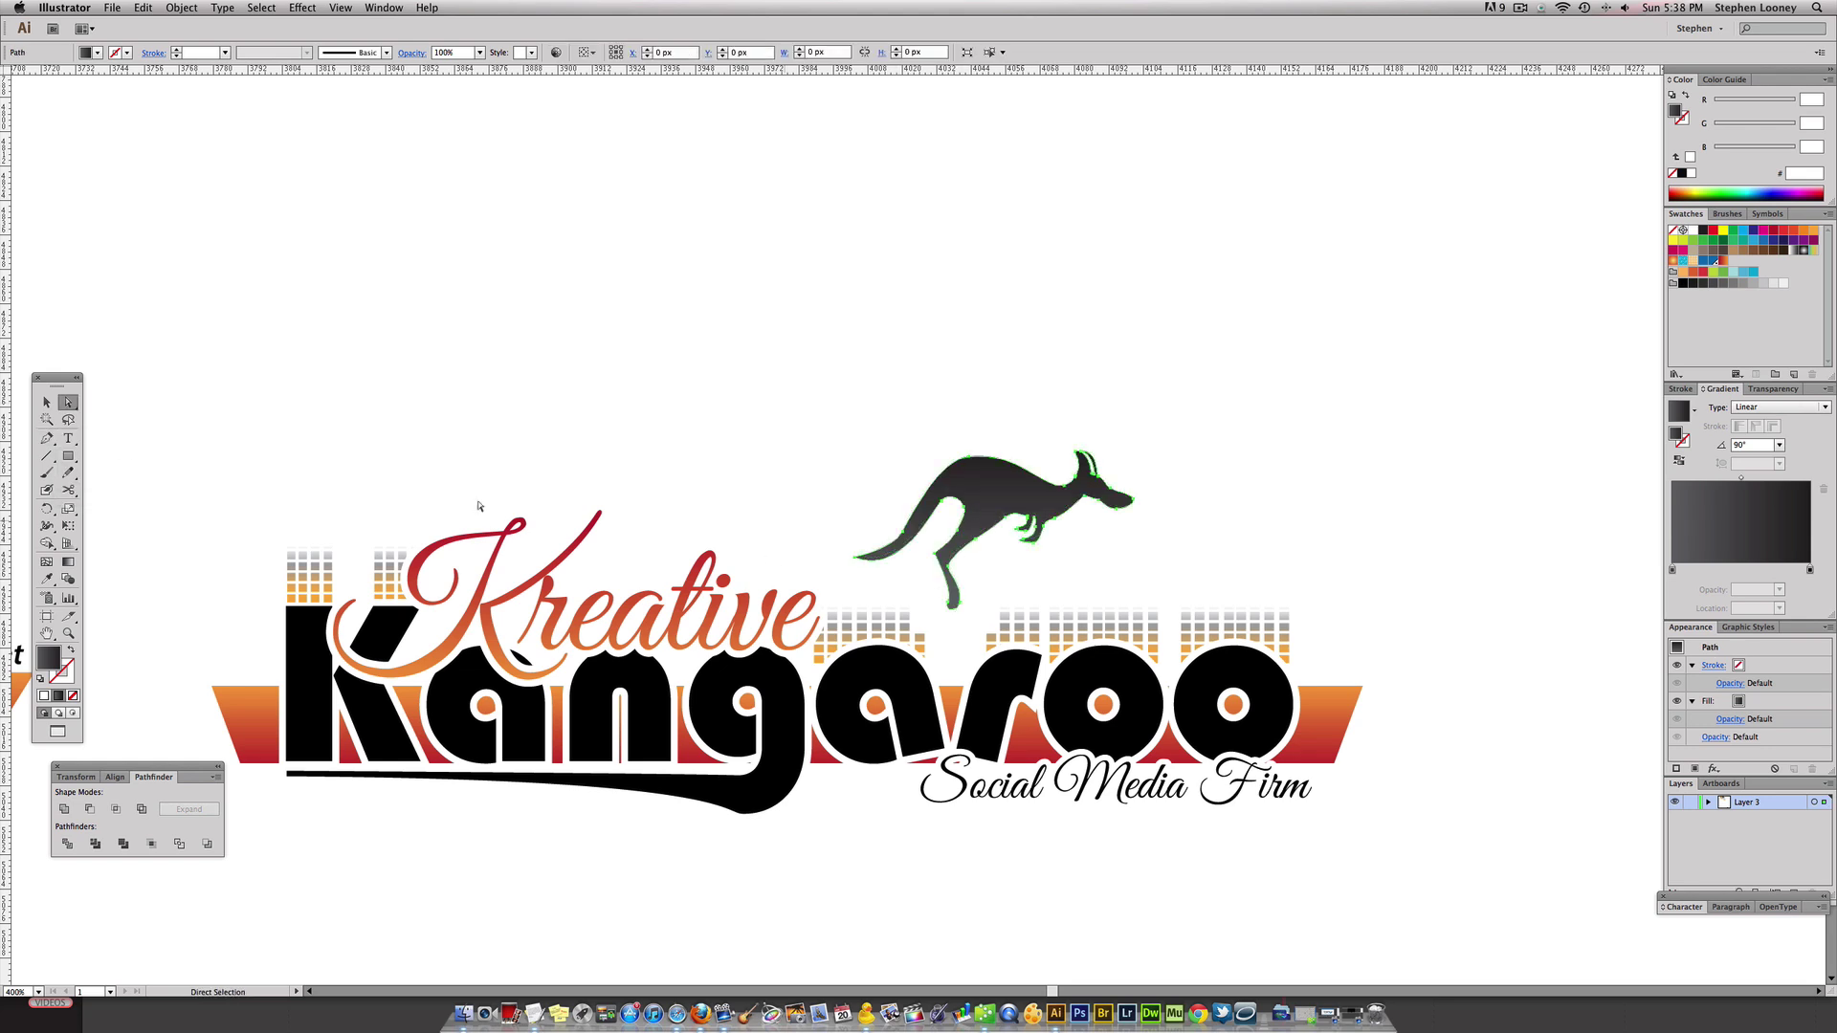
left_click_drag(578, 379, 1239, 800)
left_click_drag(909, 590, 874, 607)
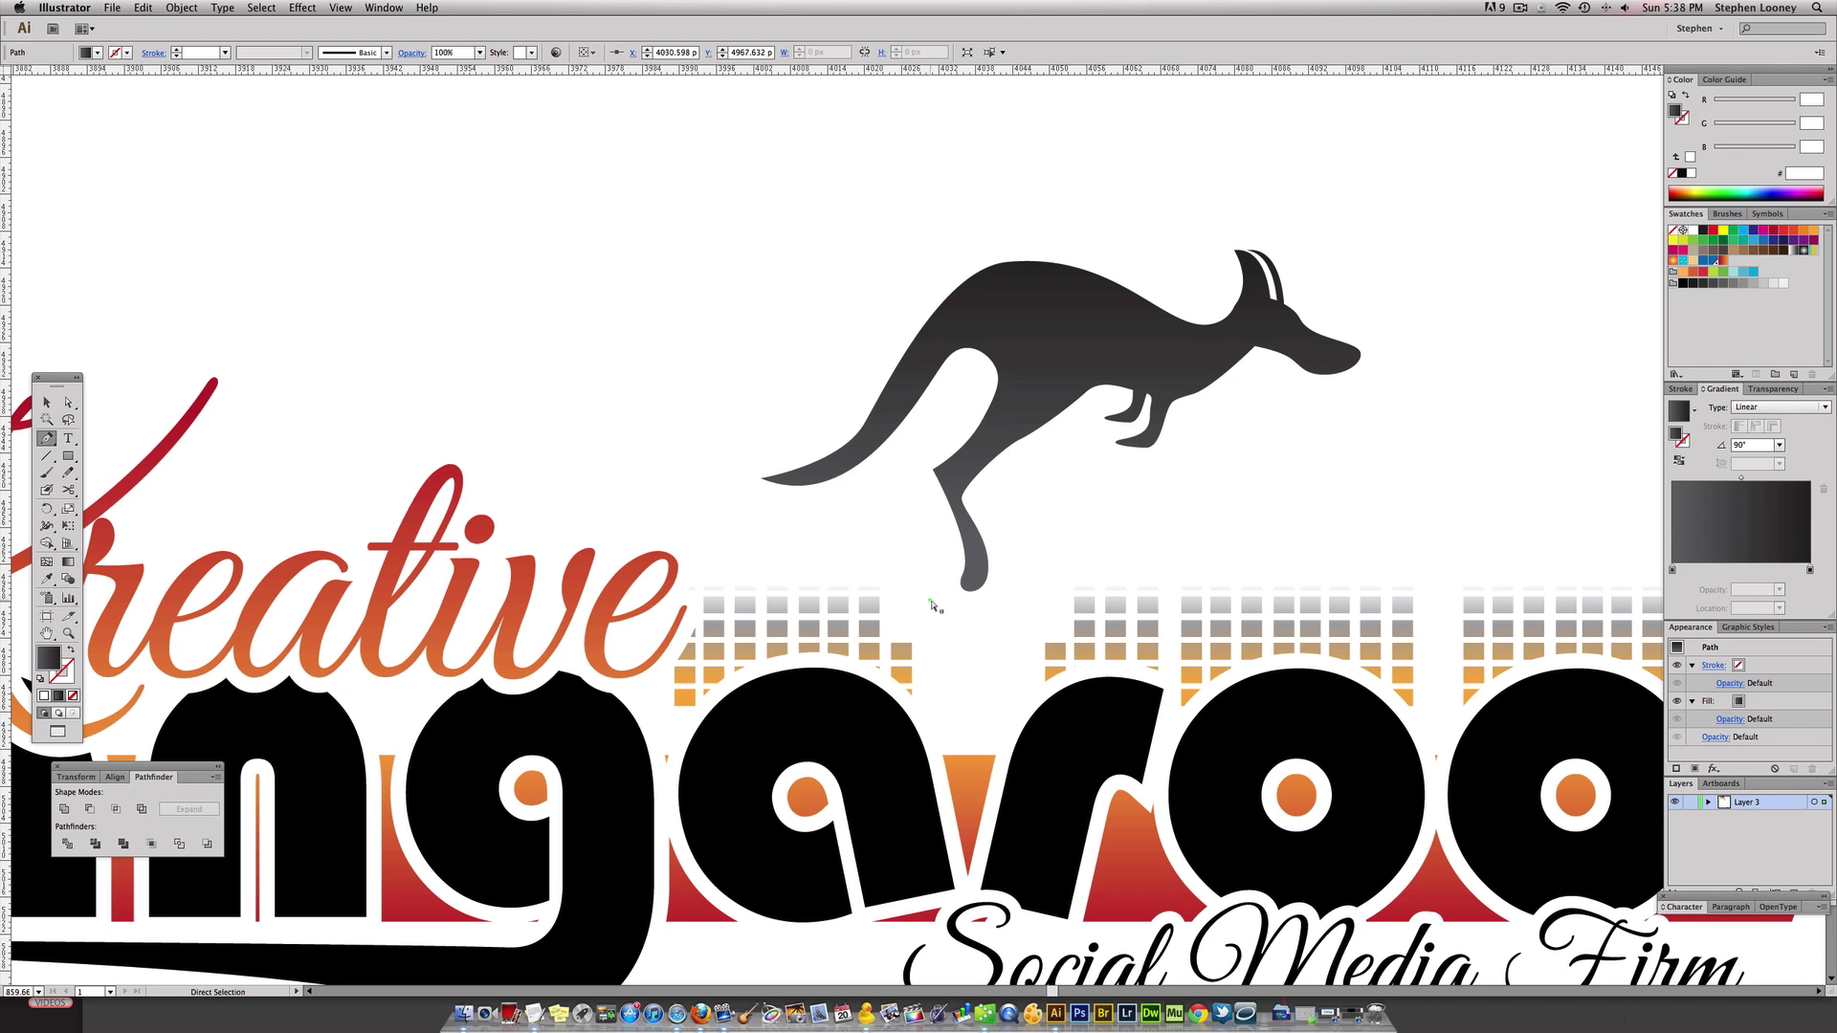
left_click(916, 594)
left_click_drag(995, 622, 920, 655)
key("super+minus")
key("super+minus")
key("super+minus")
left_click_drag(746, 460, 1136, 689)
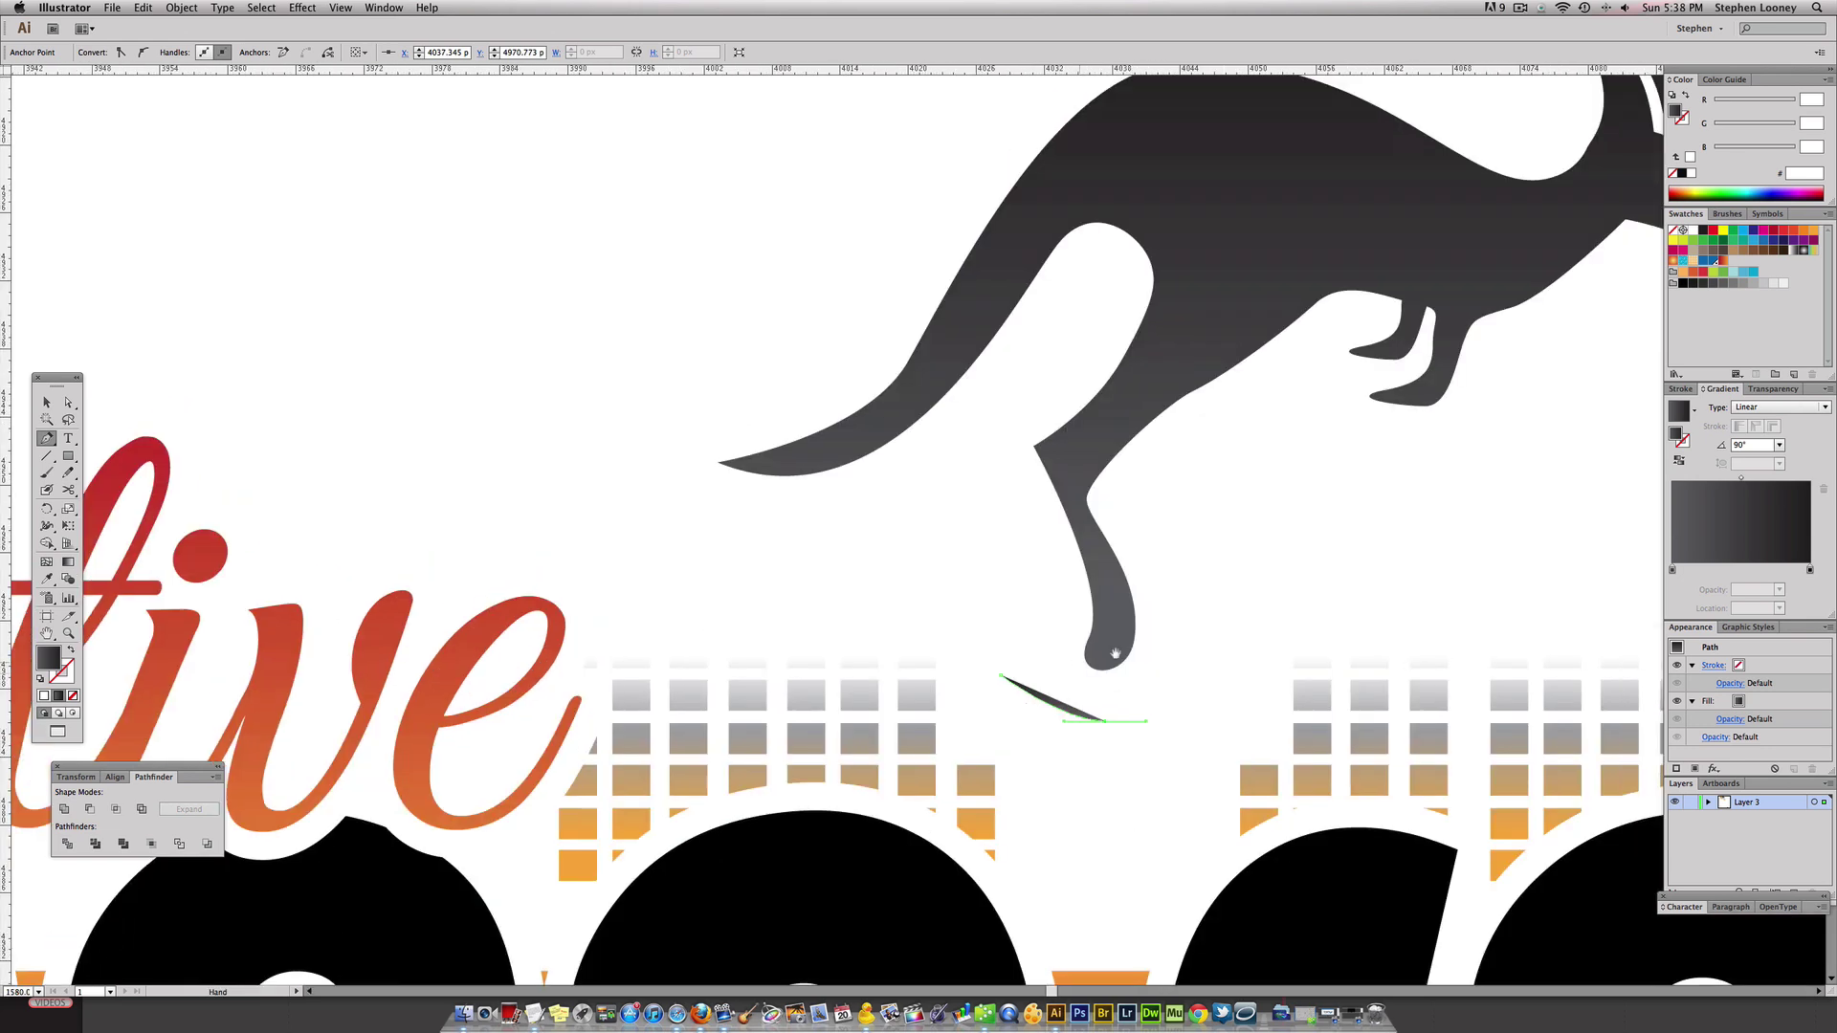
left_click(1230, 664)
key("super+z")
left_click(1229, 664)
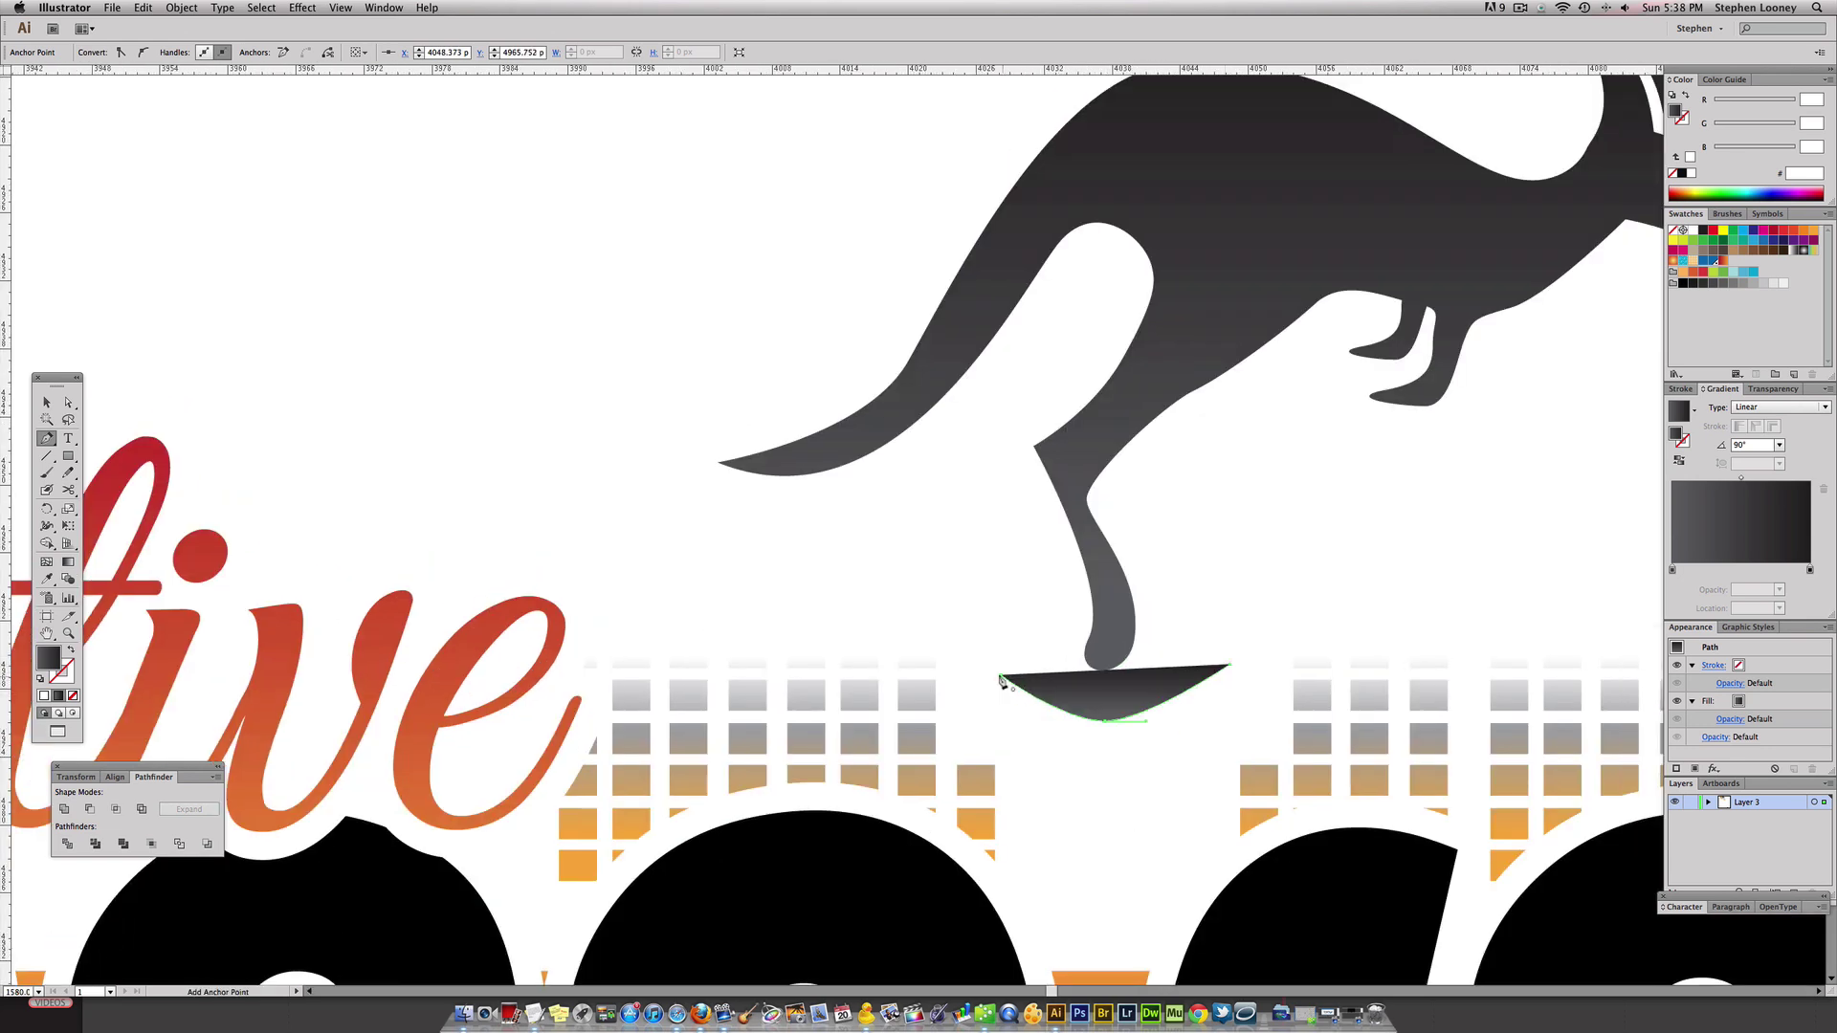
left_click_drag(1001, 680, 883, 530)
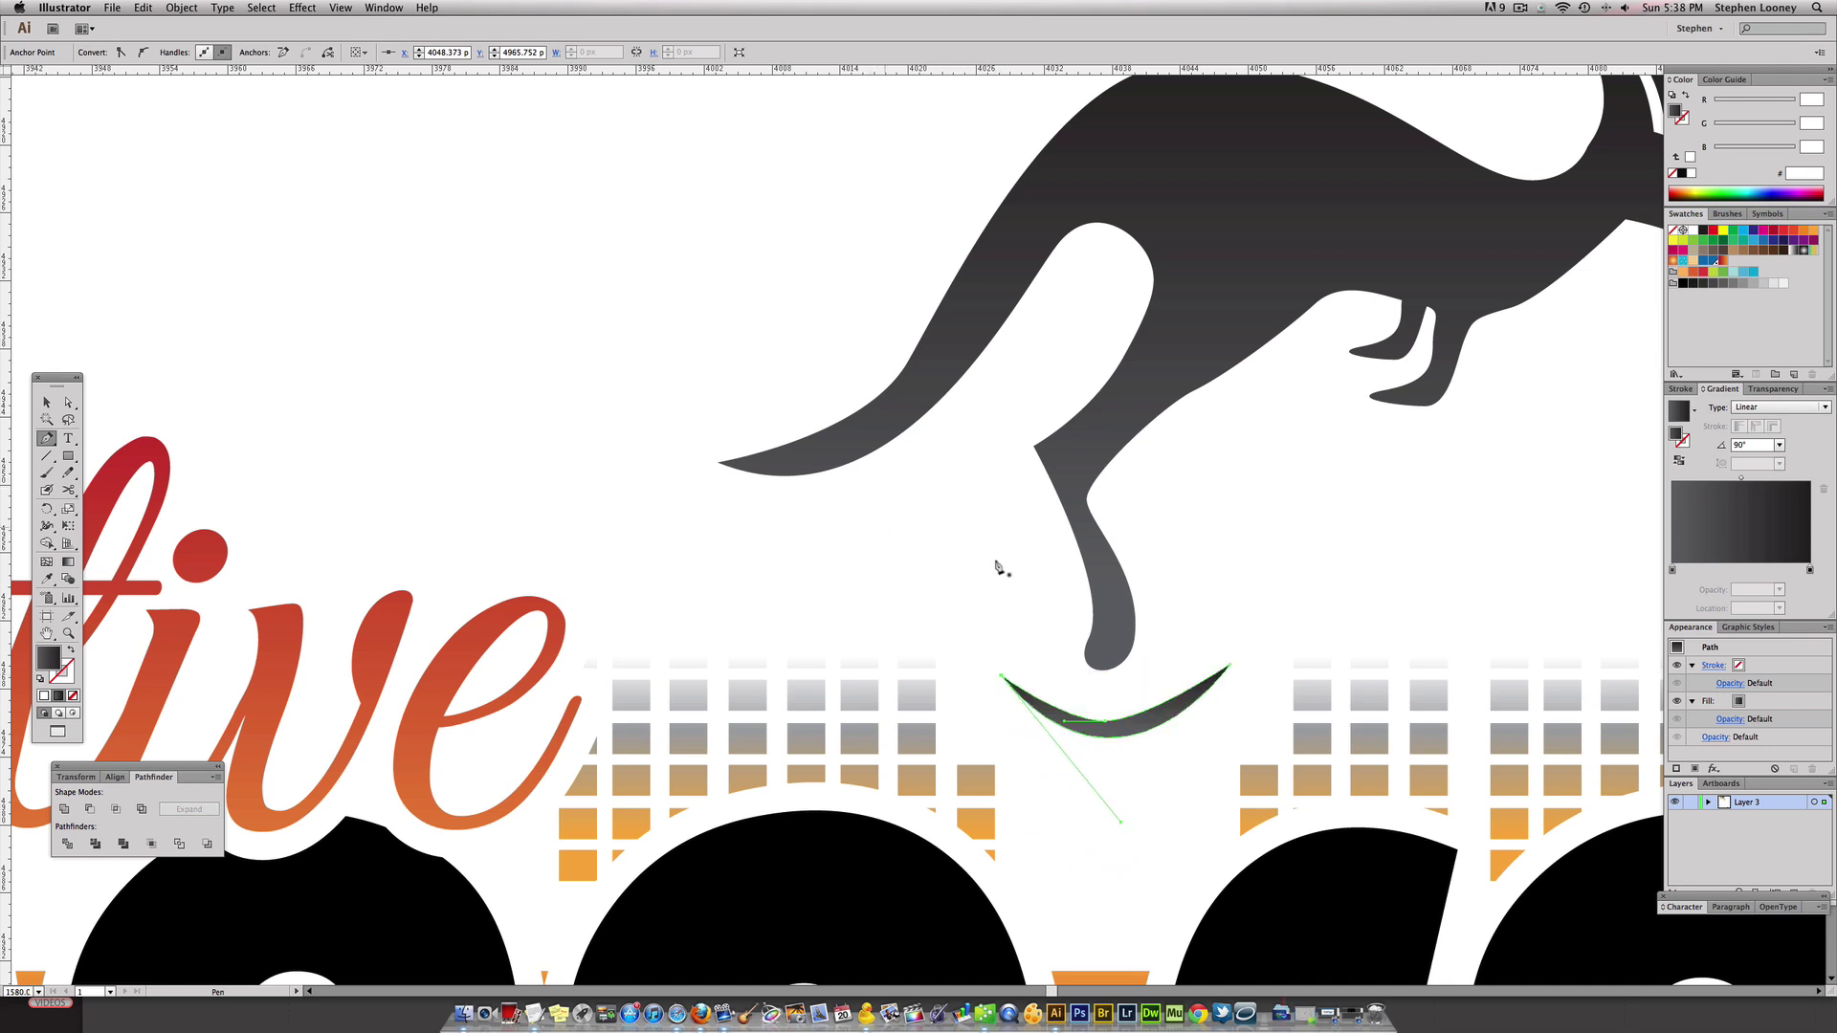
Place two progressively smaller copies of the crescent below the first, scaling the middle one to about 13.2 by 4.2 px
key("a")
left_click_drag(1167, 718, 1157, 786)
key("e")
left_click_drag(1232, 732, 1136, 841)
key("super+z")
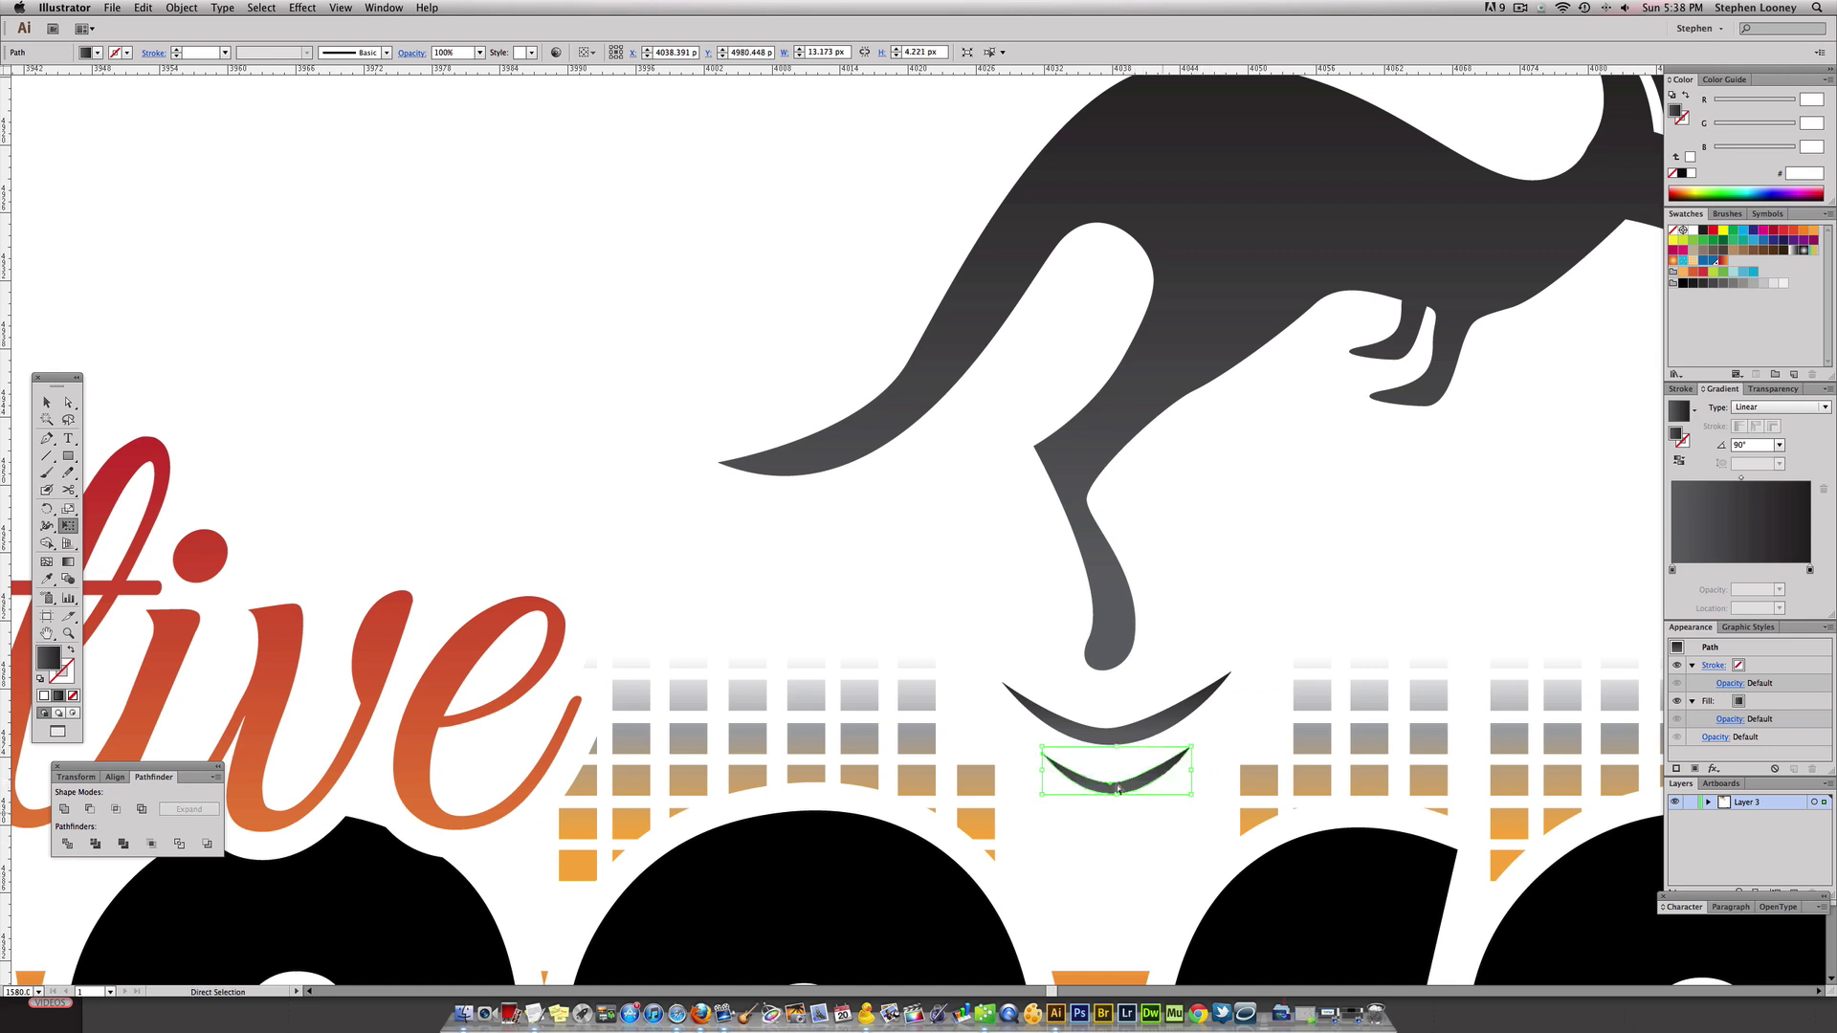
key("v")
left_click_drag(1113, 775, 1165, 815)
left_click(867, 599)
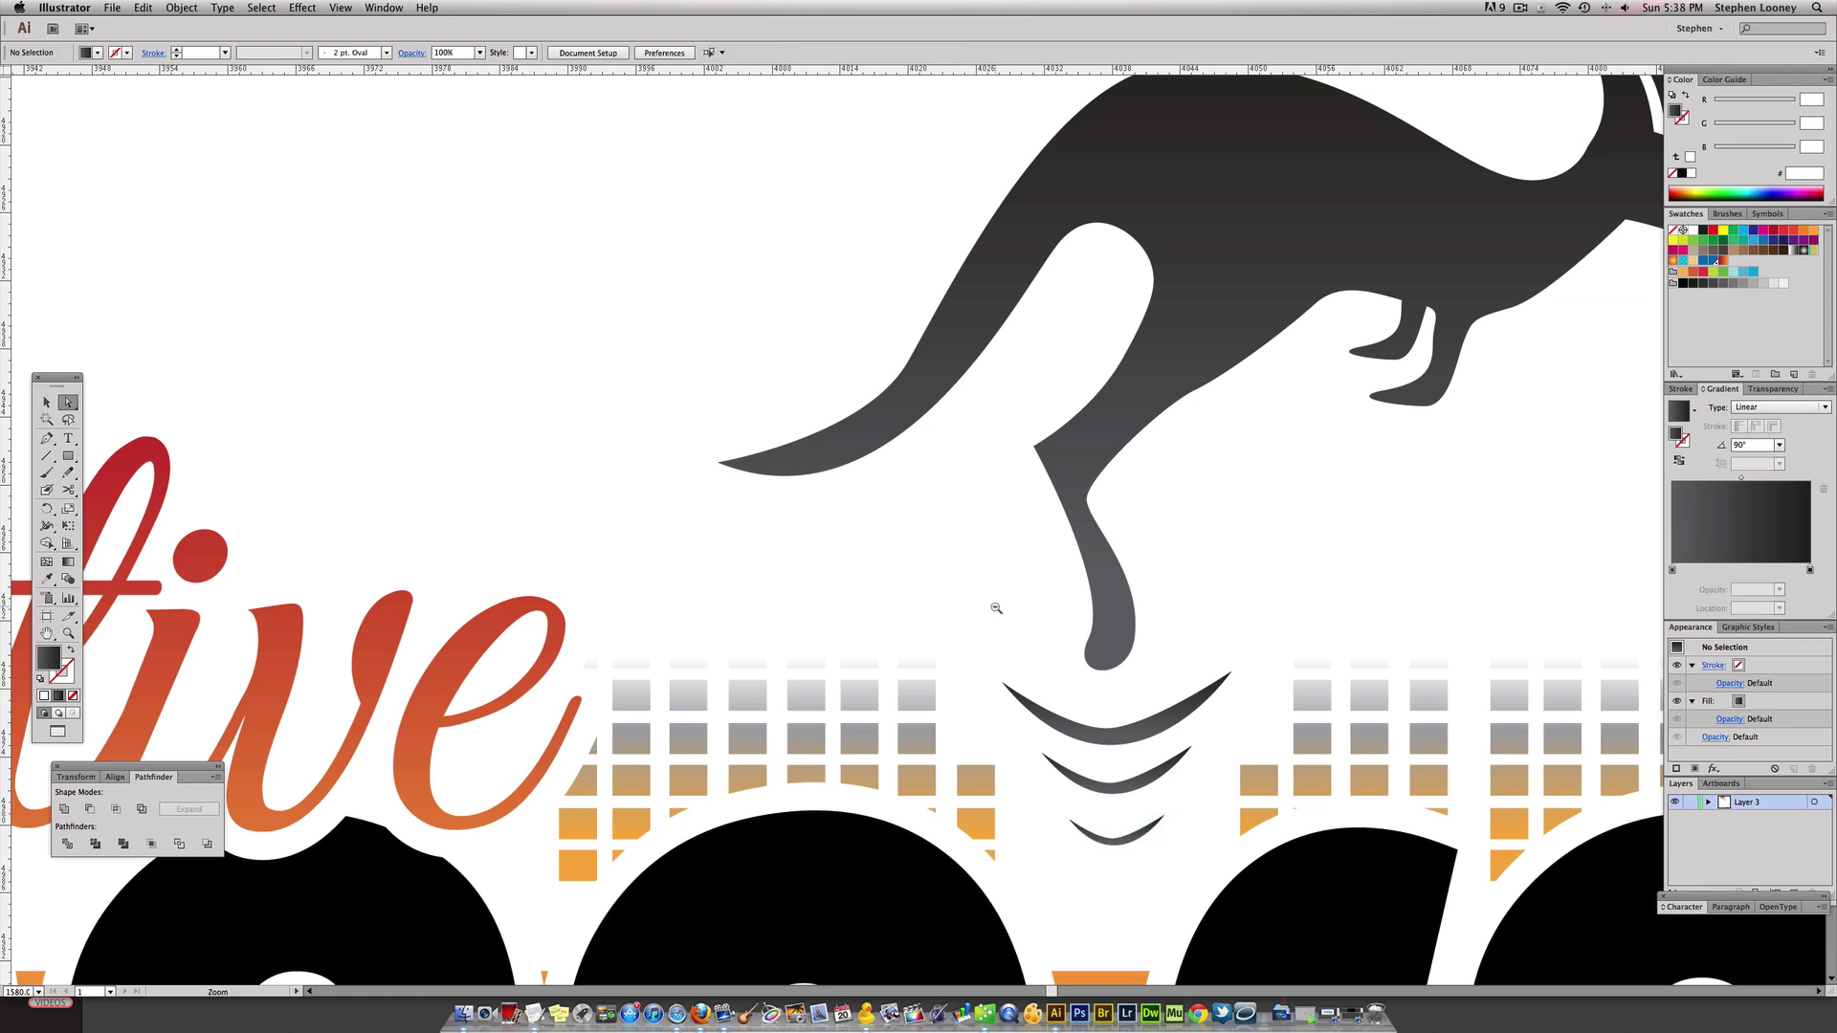
Copy the Social Media Firm tagline, change the copy's text to ".net" and place it at the upper end of the Kangaroo lettering
left_click(996, 608, "alt+super")
left_click(894, 605, "alt+super")
left_click(894, 605, "alt+super")
left_click(893, 604, "alt+super")
left_click(854, 470, "alt+super")
left_click(855, 470, "alt+super")
left_click_drag(987, 591, 1085, 586)
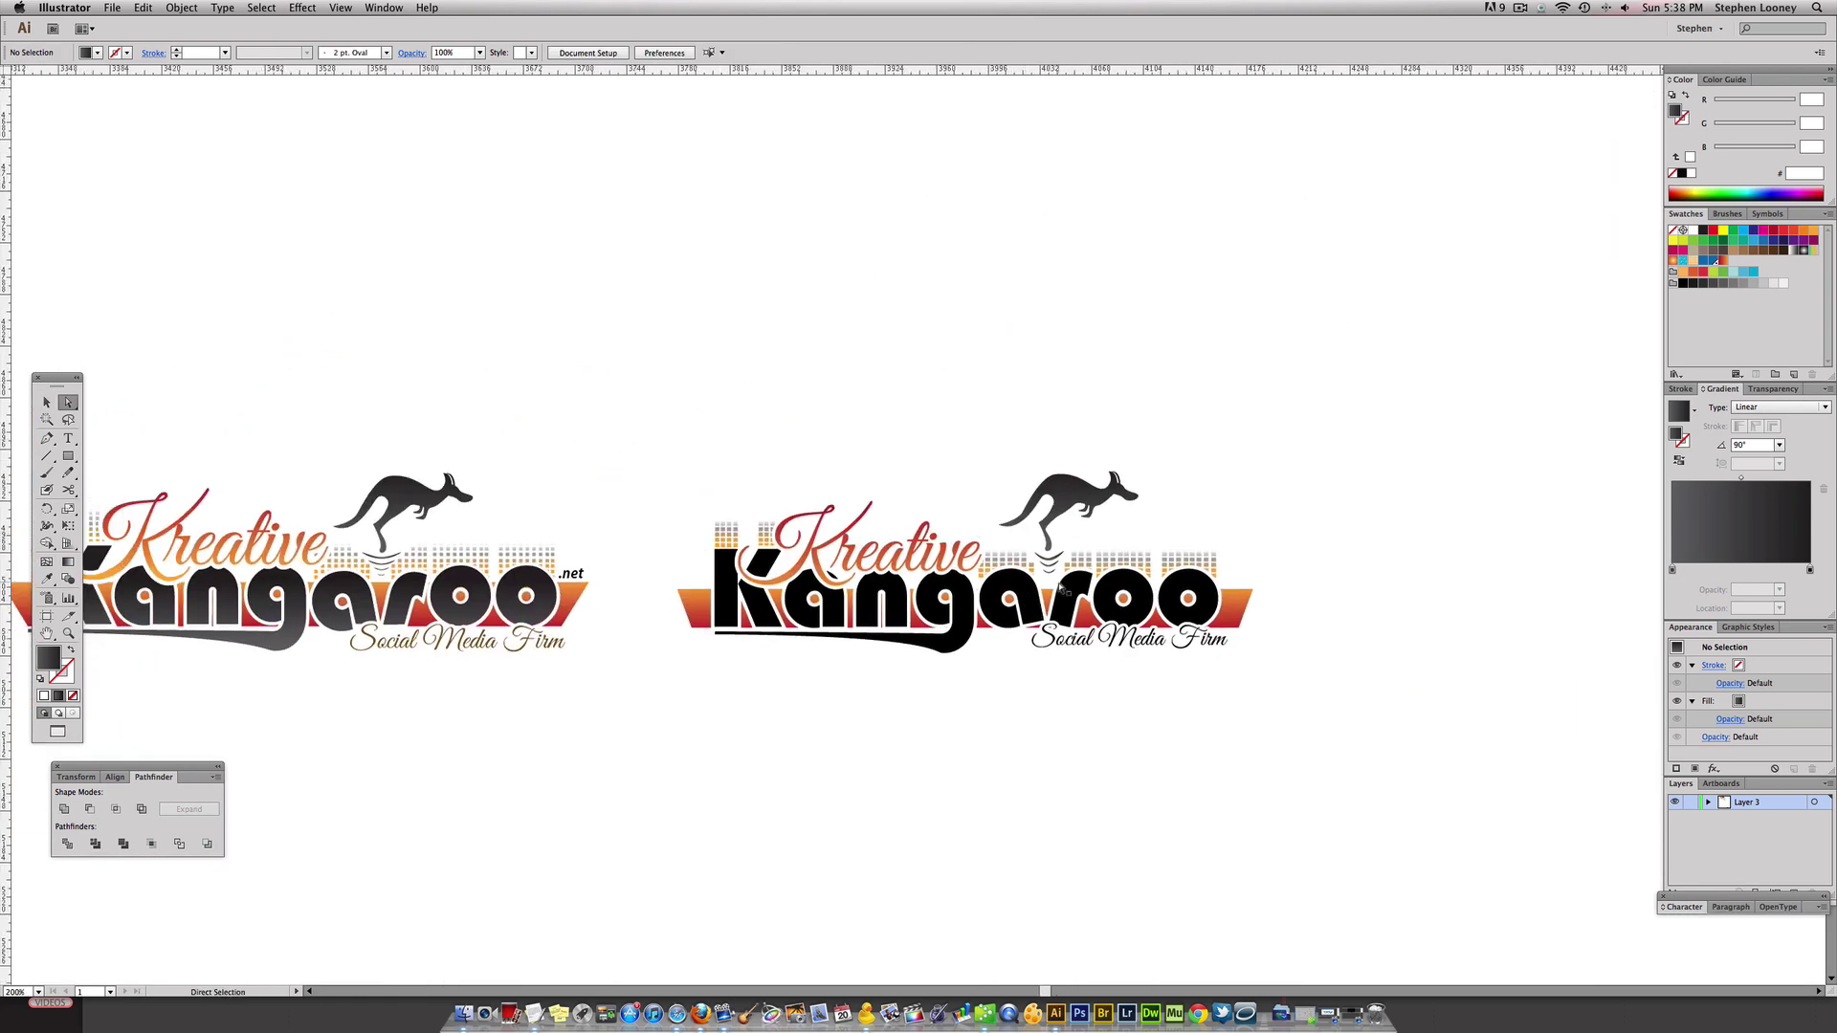
mouse_move(942, 585)
left_mouse_down()
mouse_move(1031, 583)
mouse_move(964, 586)
left_mouse_up()
left_click_drag(1115, 653, 1297, 589)
triple_click(1303, 589)
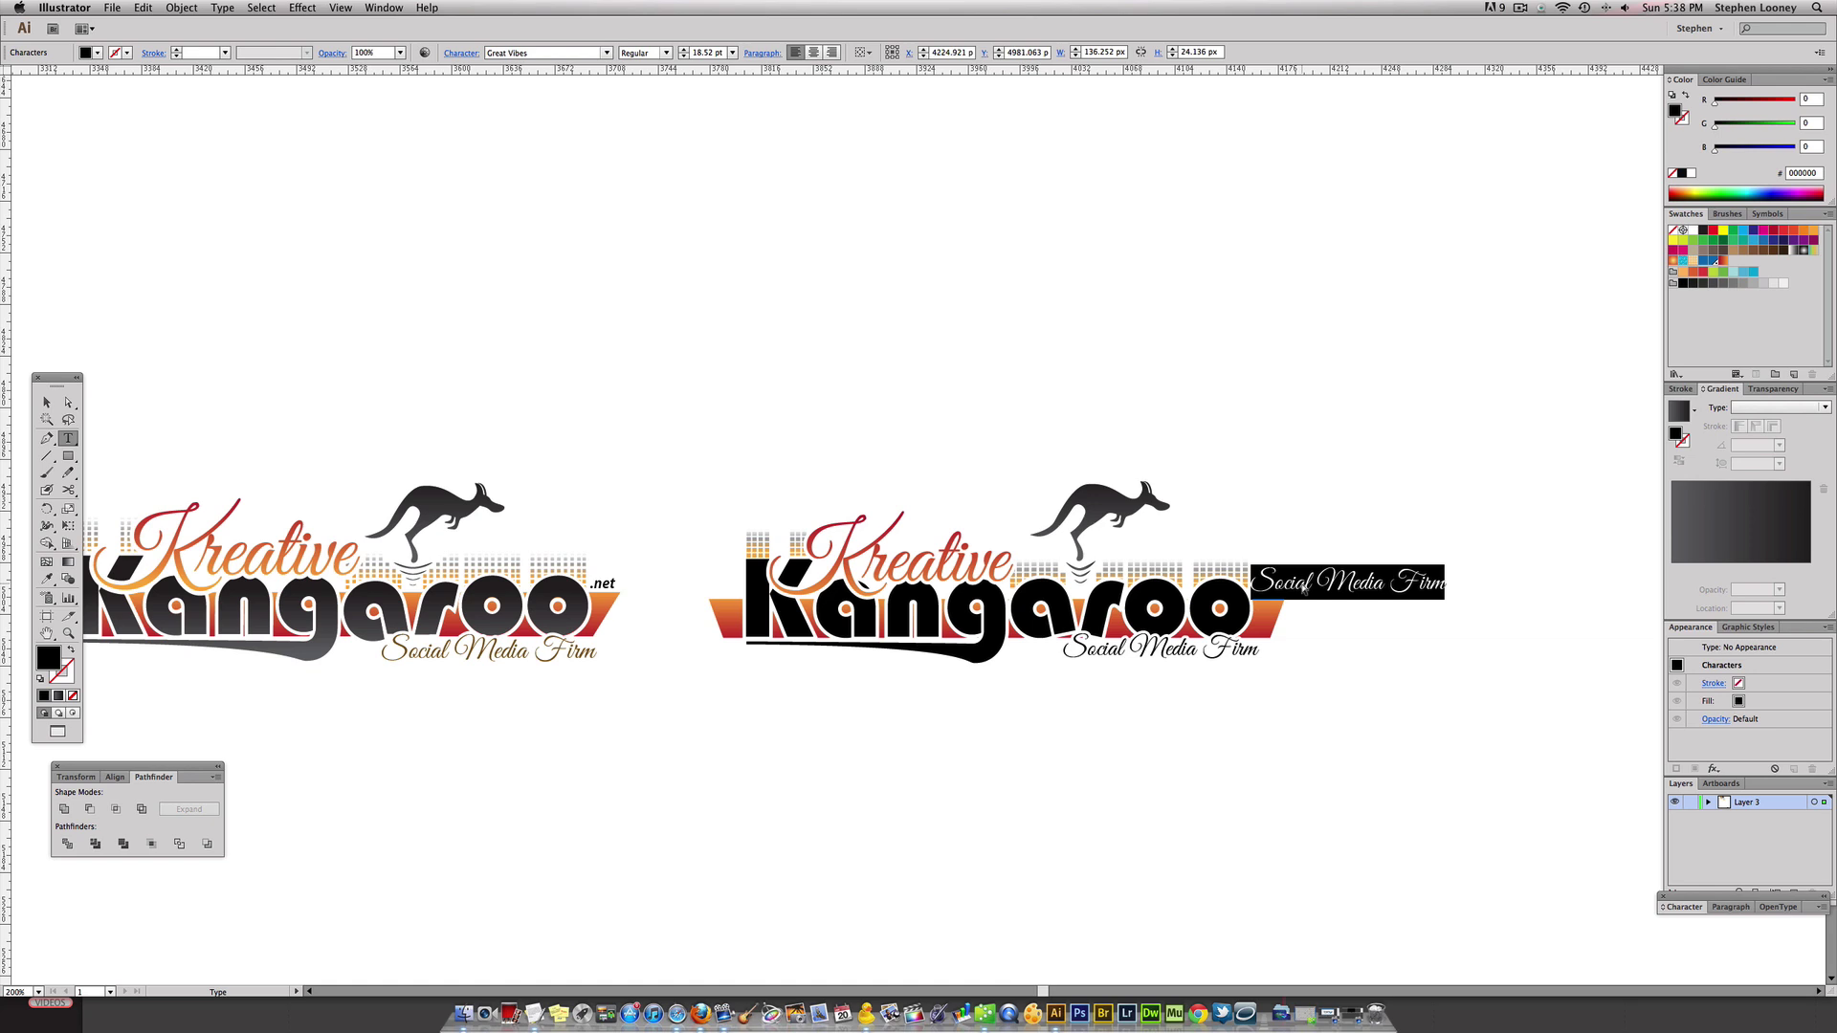
type(".net")
key("Escape")
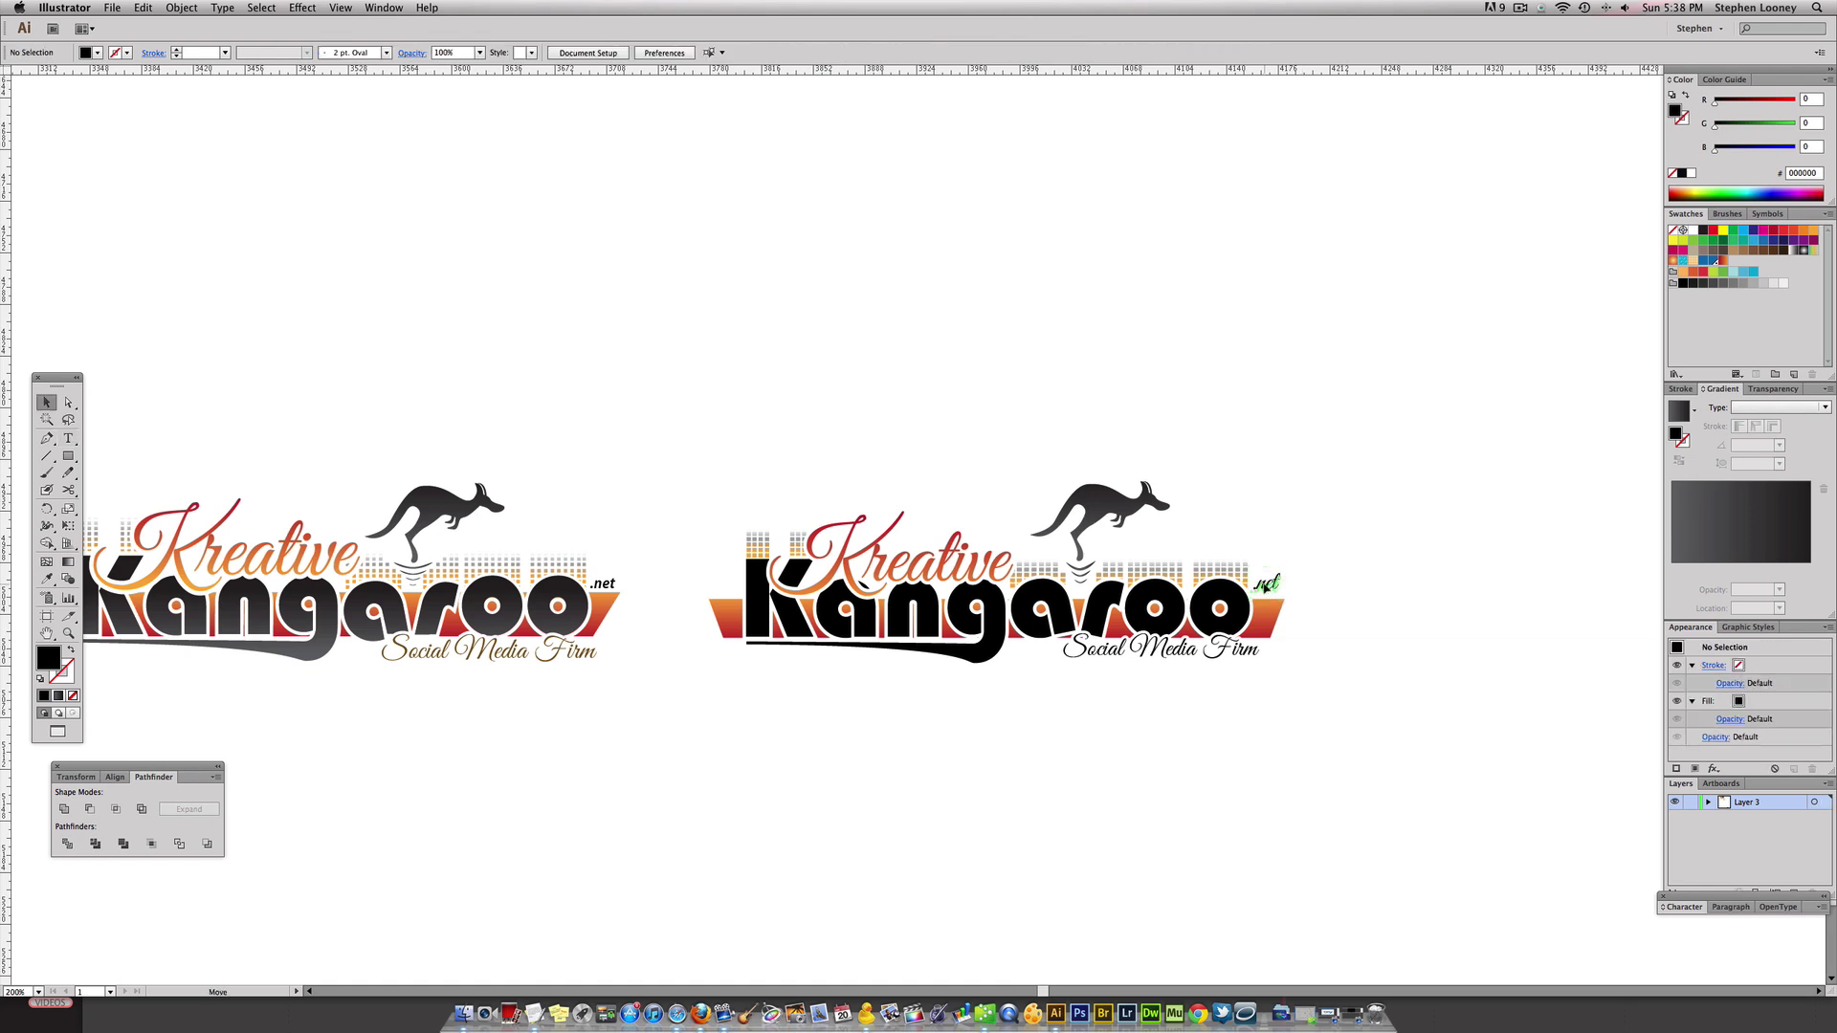
scroll(1273, 593, "up", 2)
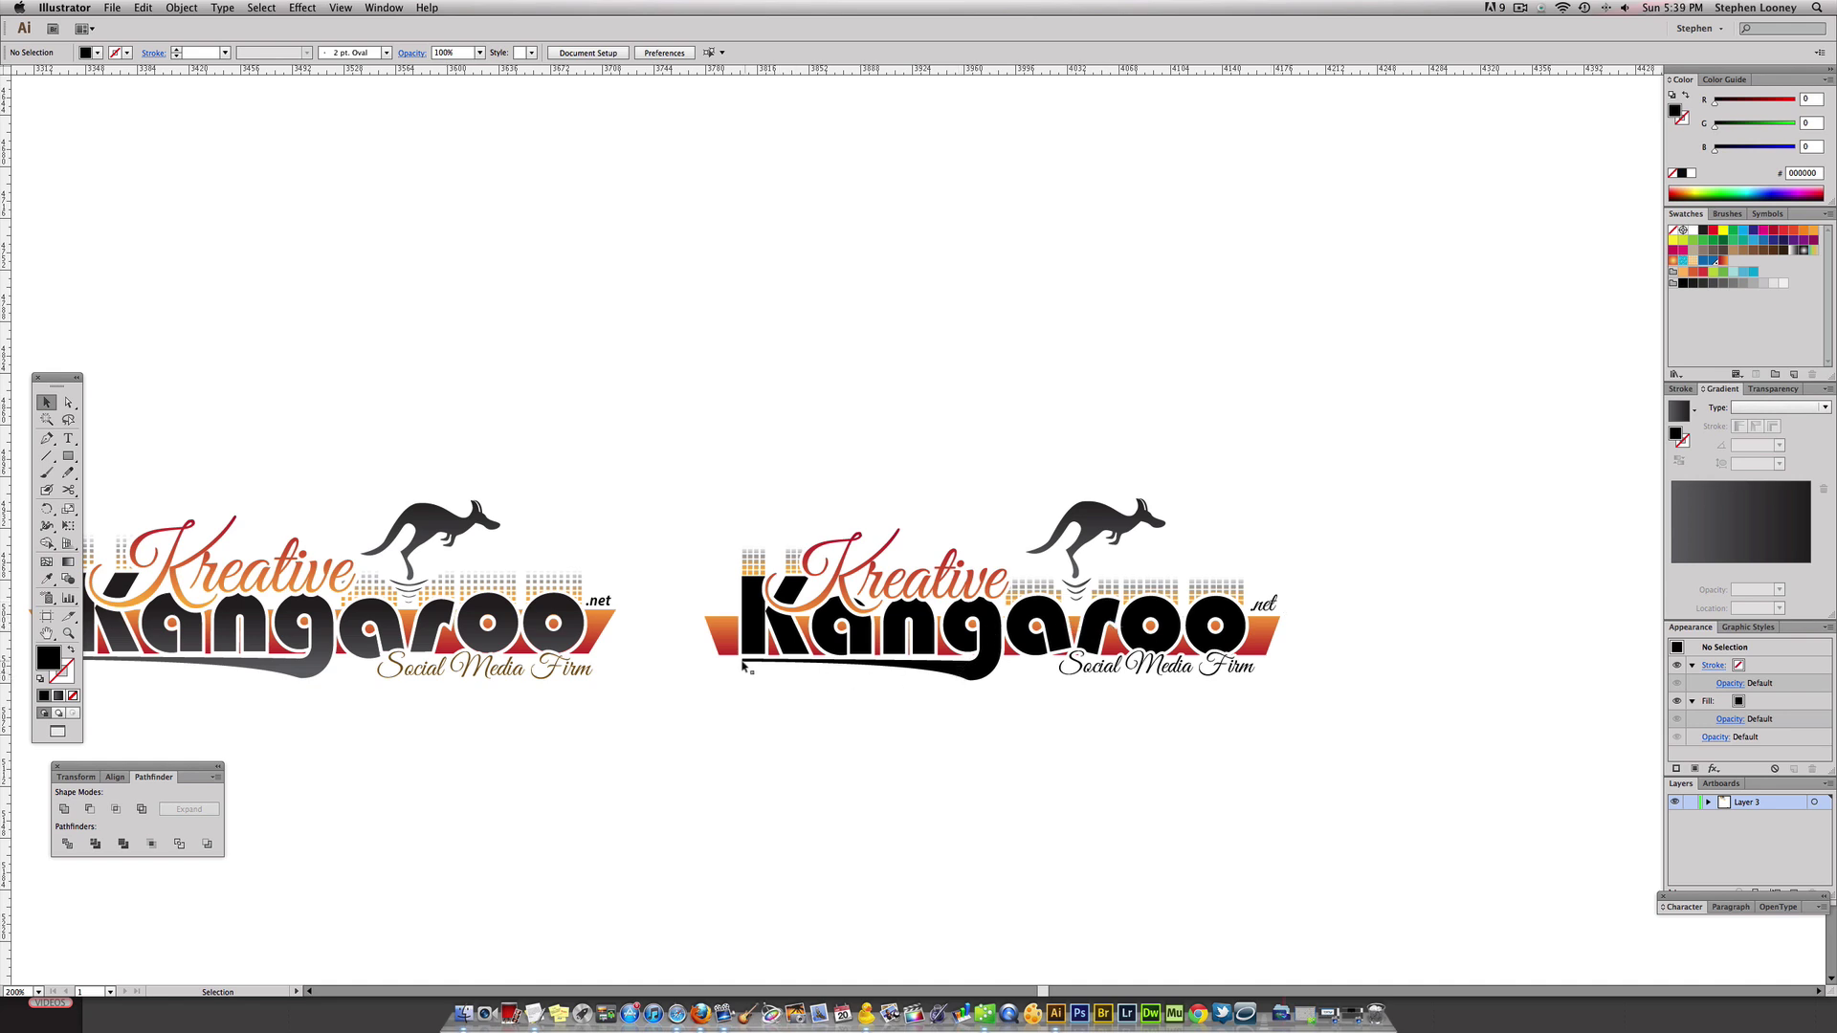
left_click_drag(743, 660, 728, 818)
key("super+z")
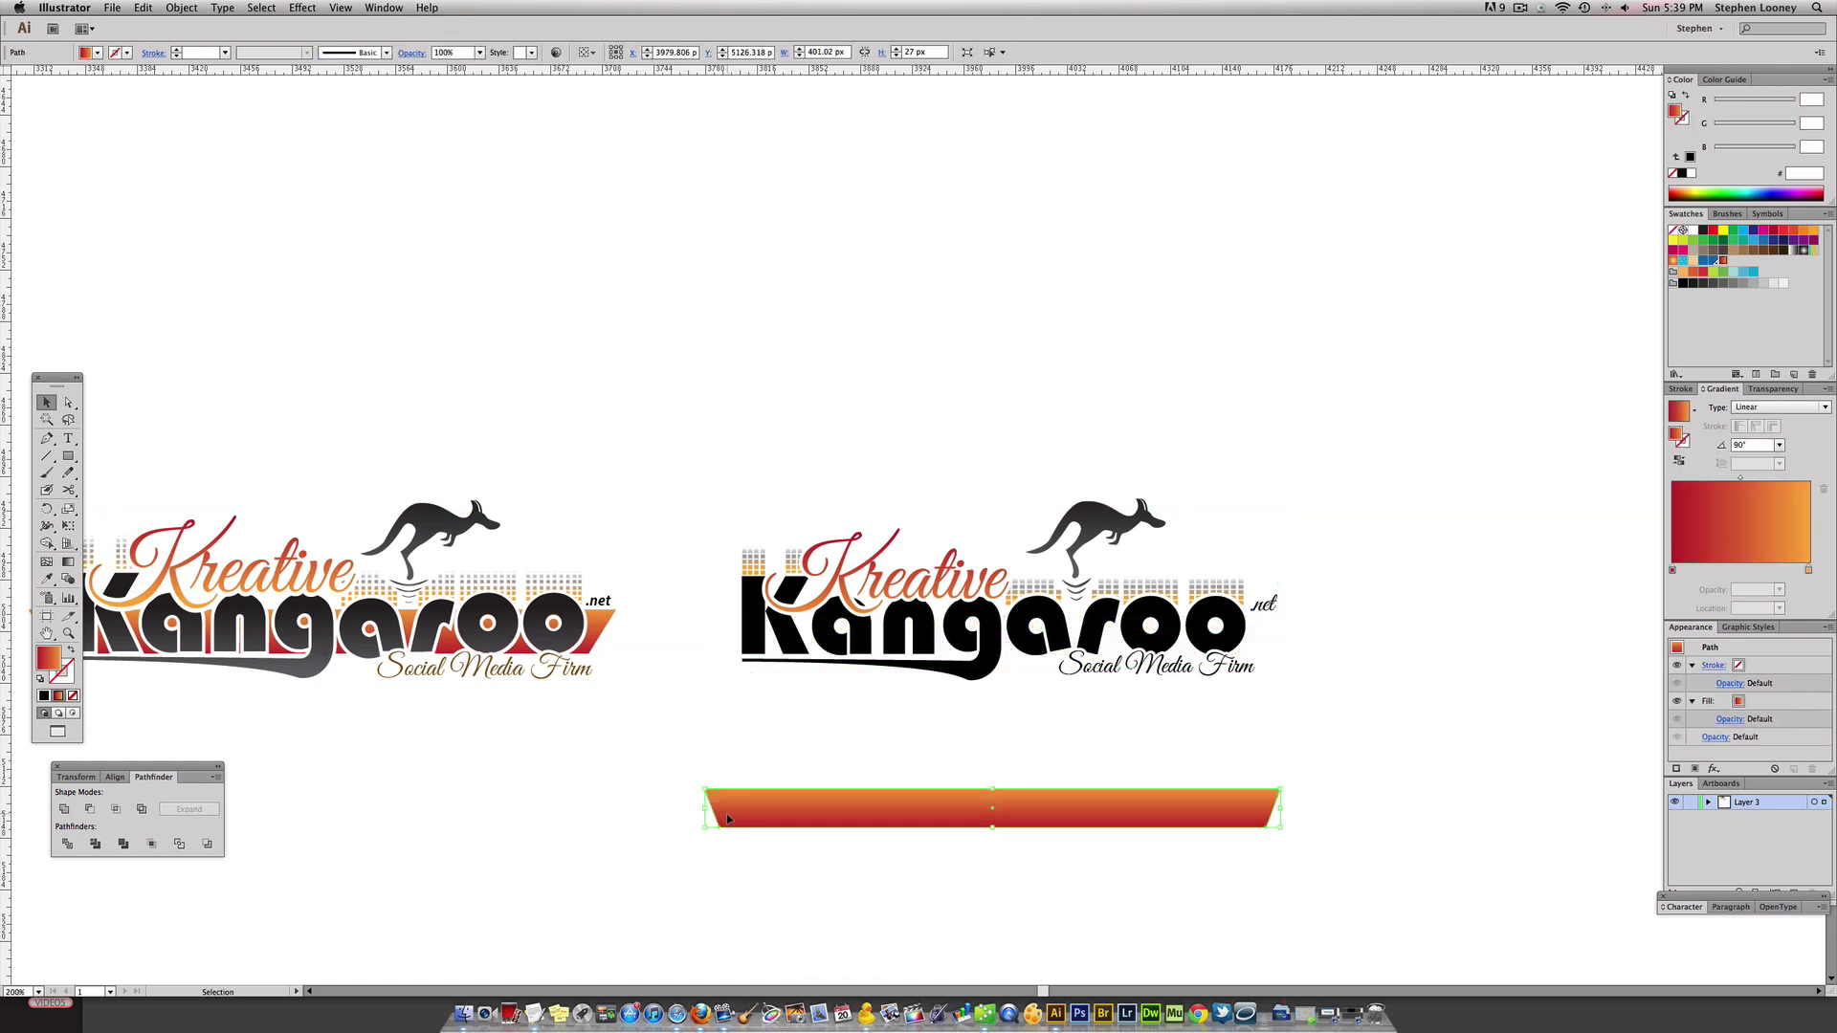
key("super+z")
left_click(731, 679)
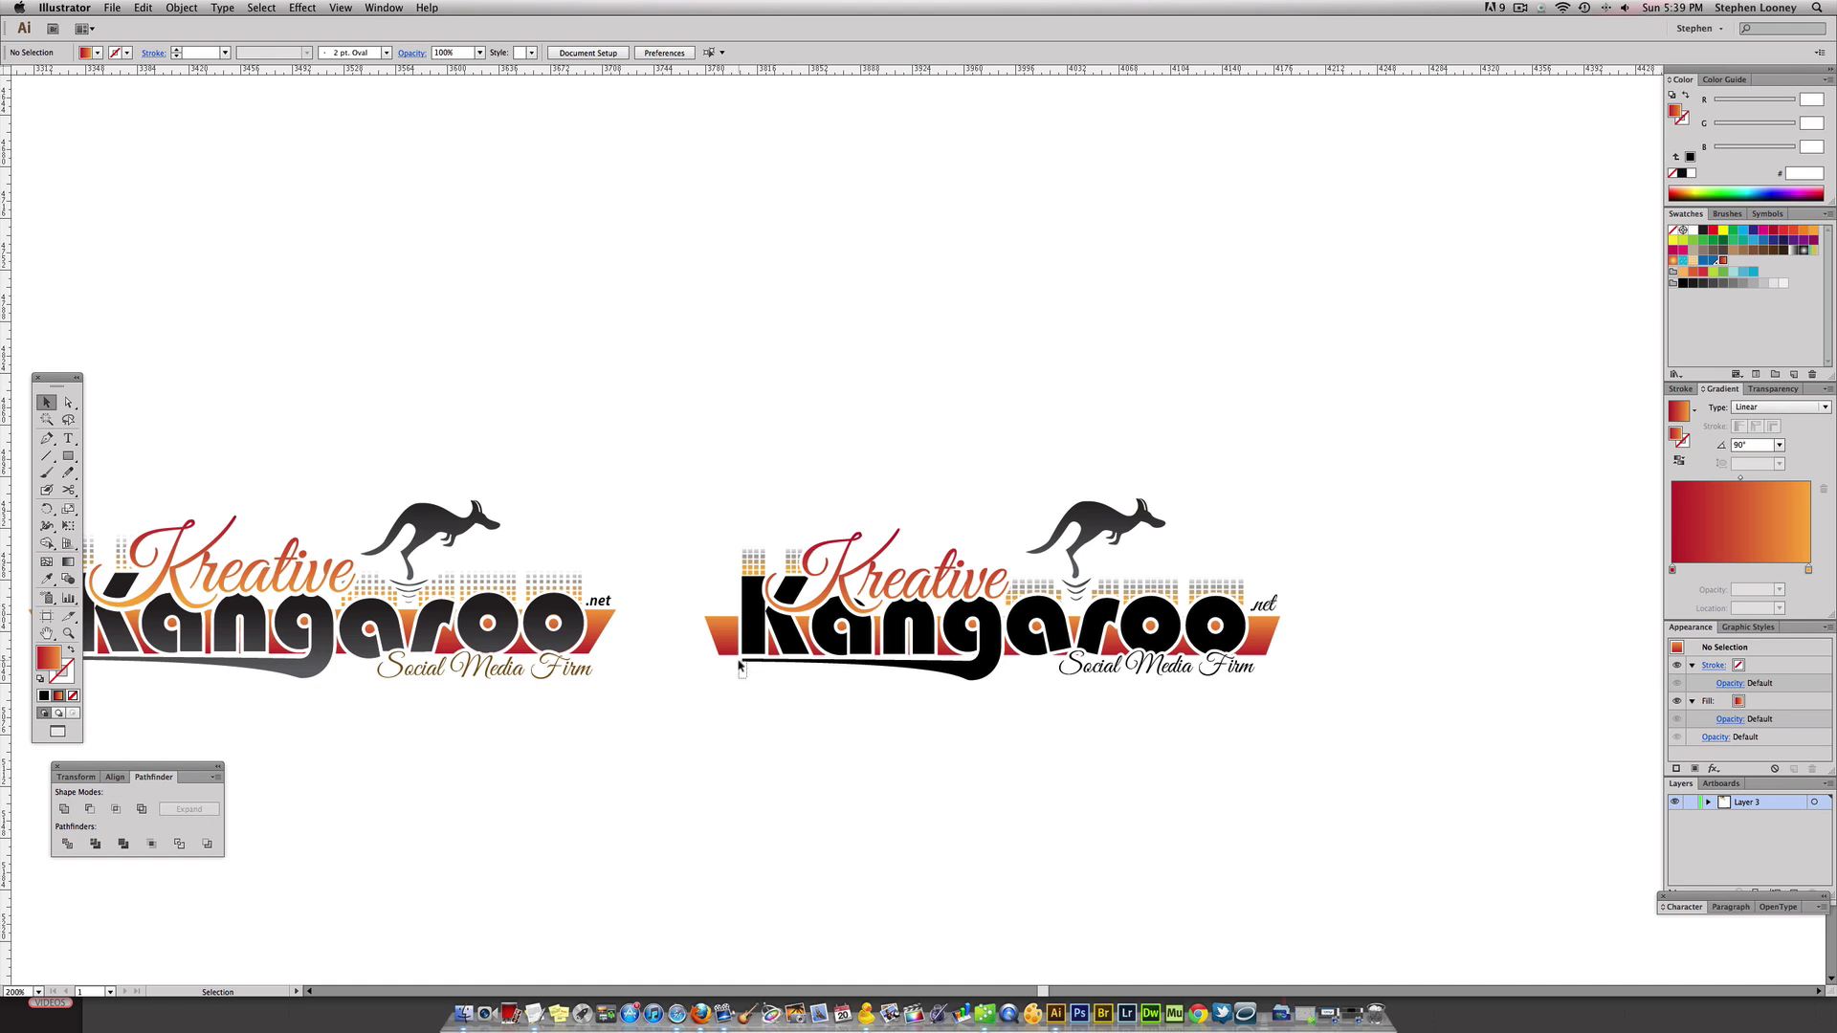
Try to reshape the swoosh under Kangaroo by moving the anchor points at its thin end, and undo the change
left_click_drag(736, 659, 746, 667)
left_click(733, 613)
left_click(746, 621)
left_click(738, 649)
key("a")
left_click(738, 669)
left_click(746, 661)
left_click(844, 661)
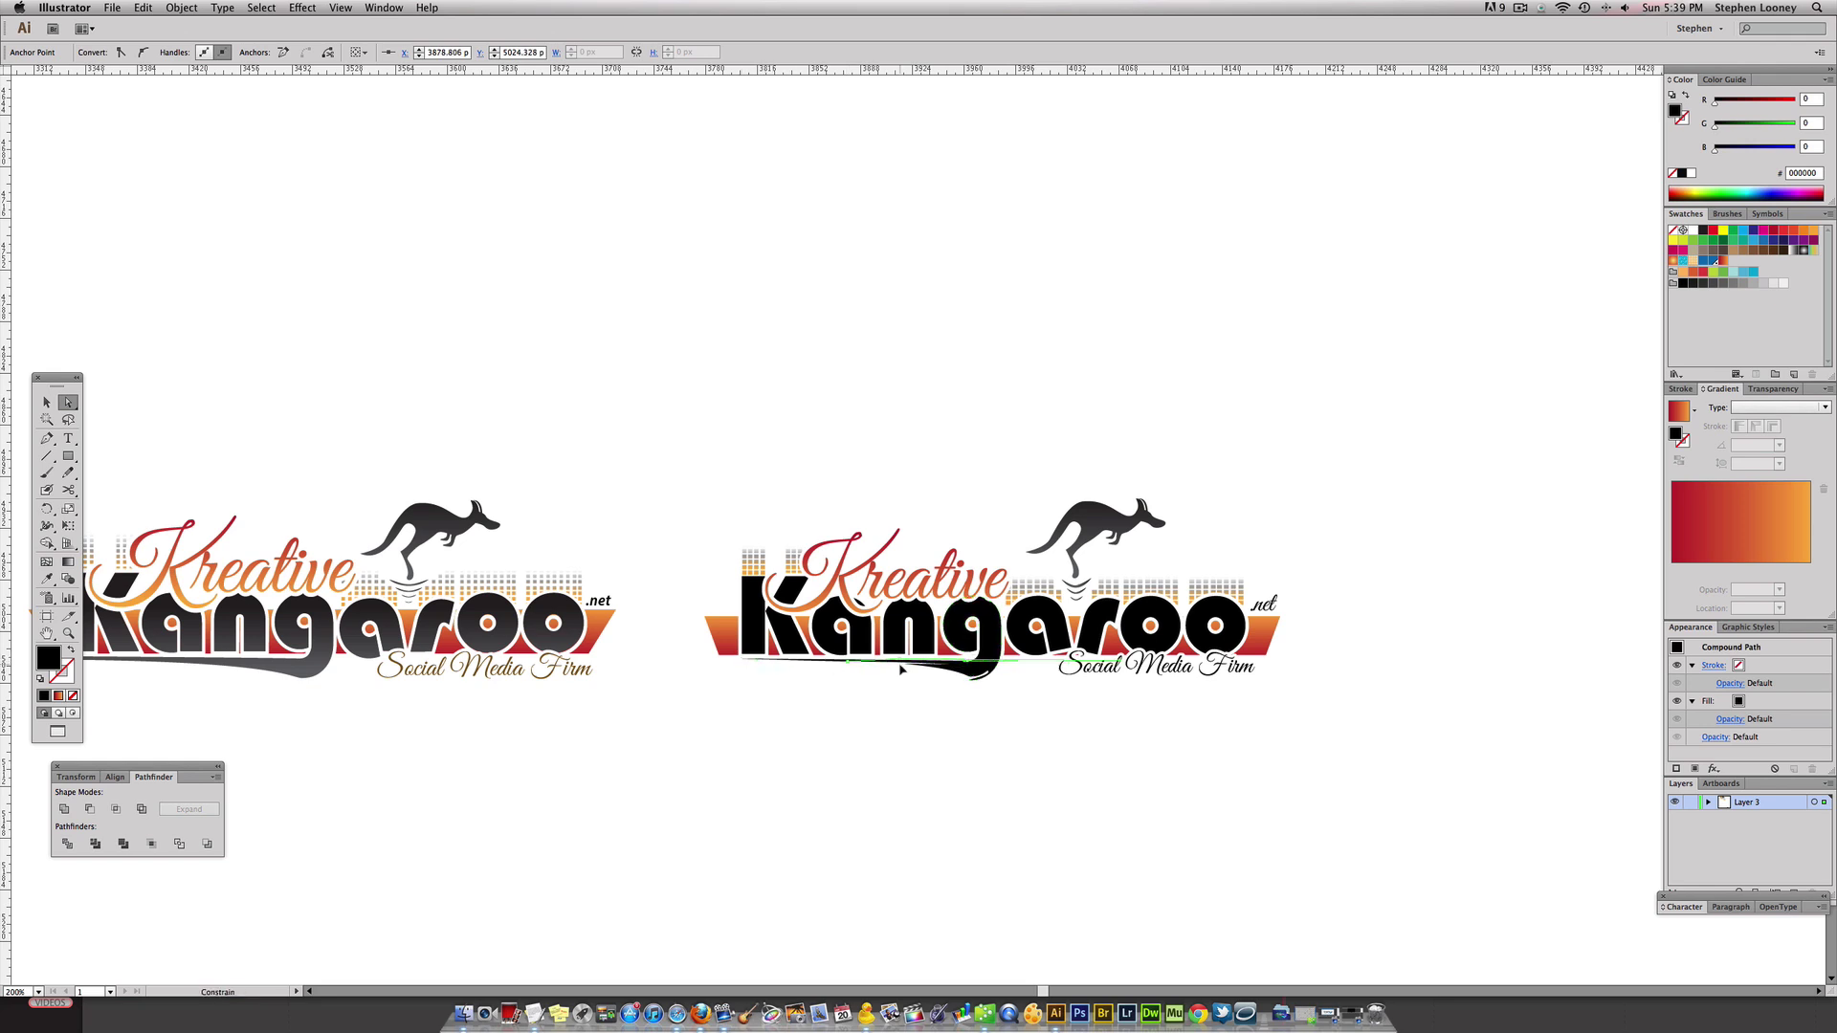
left_click(935, 719)
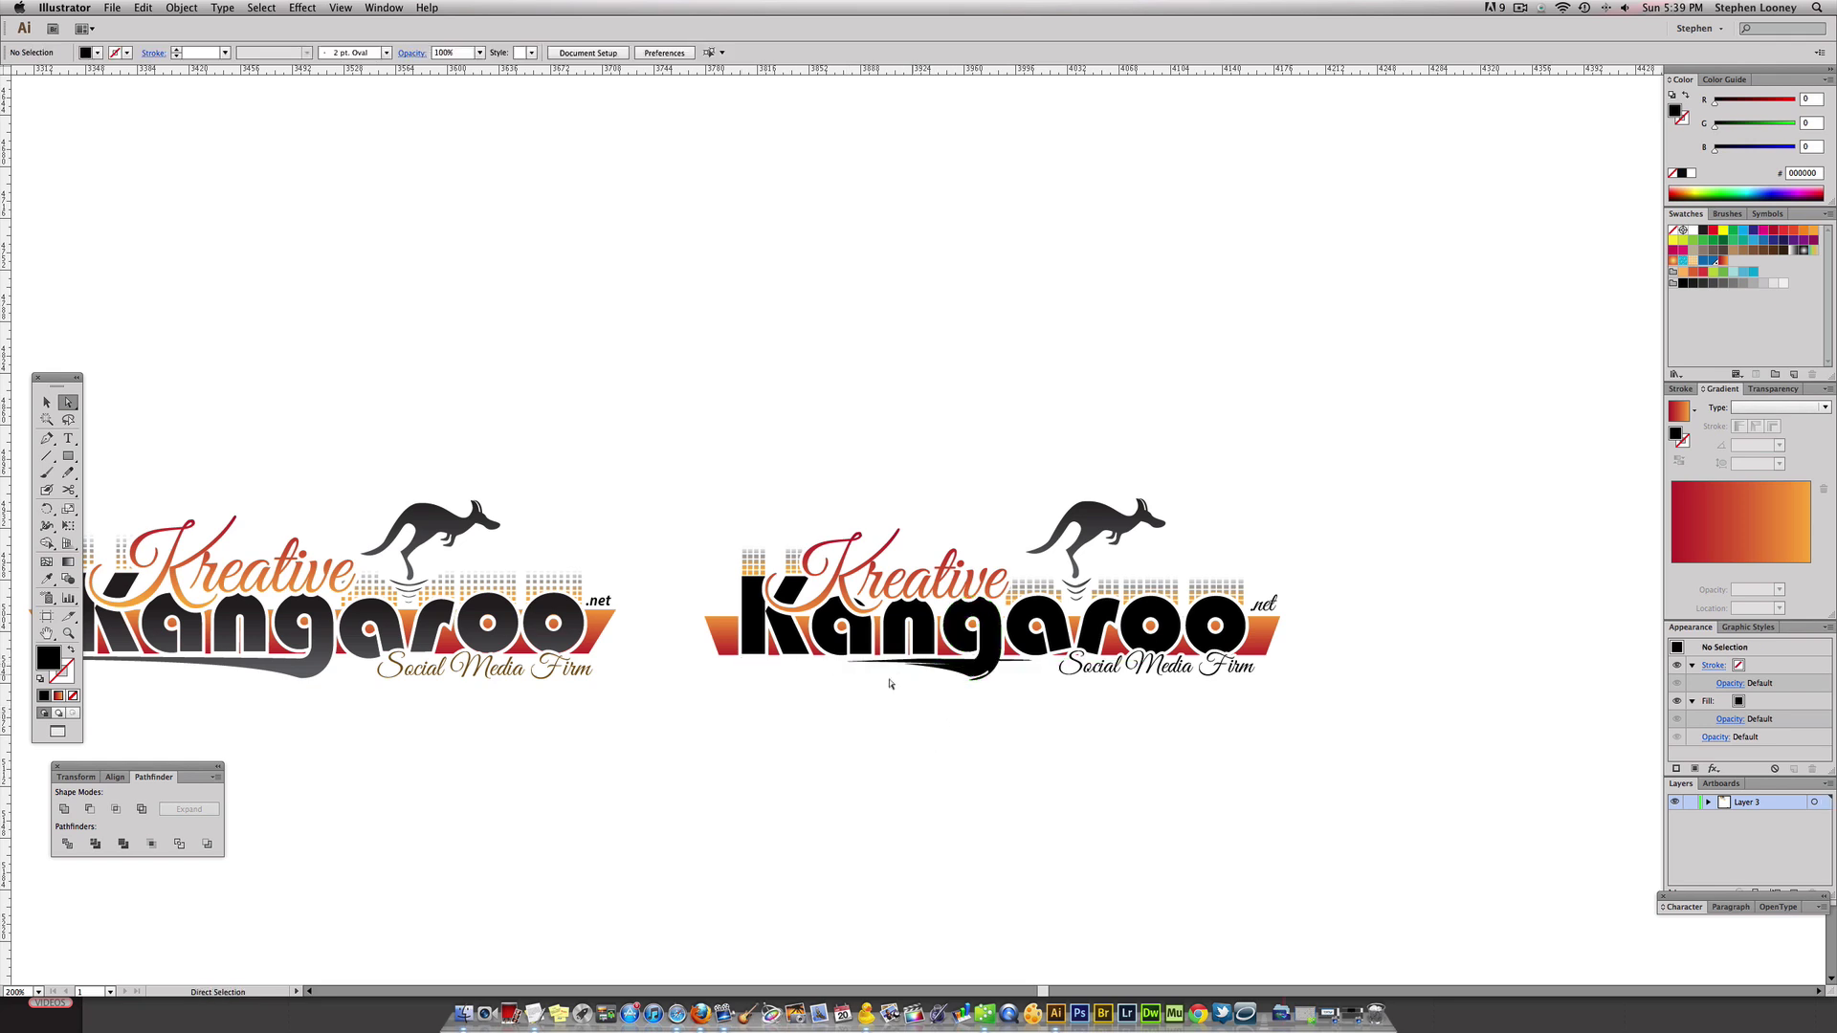
key("super+z")
key("super+z")
key("super+z")
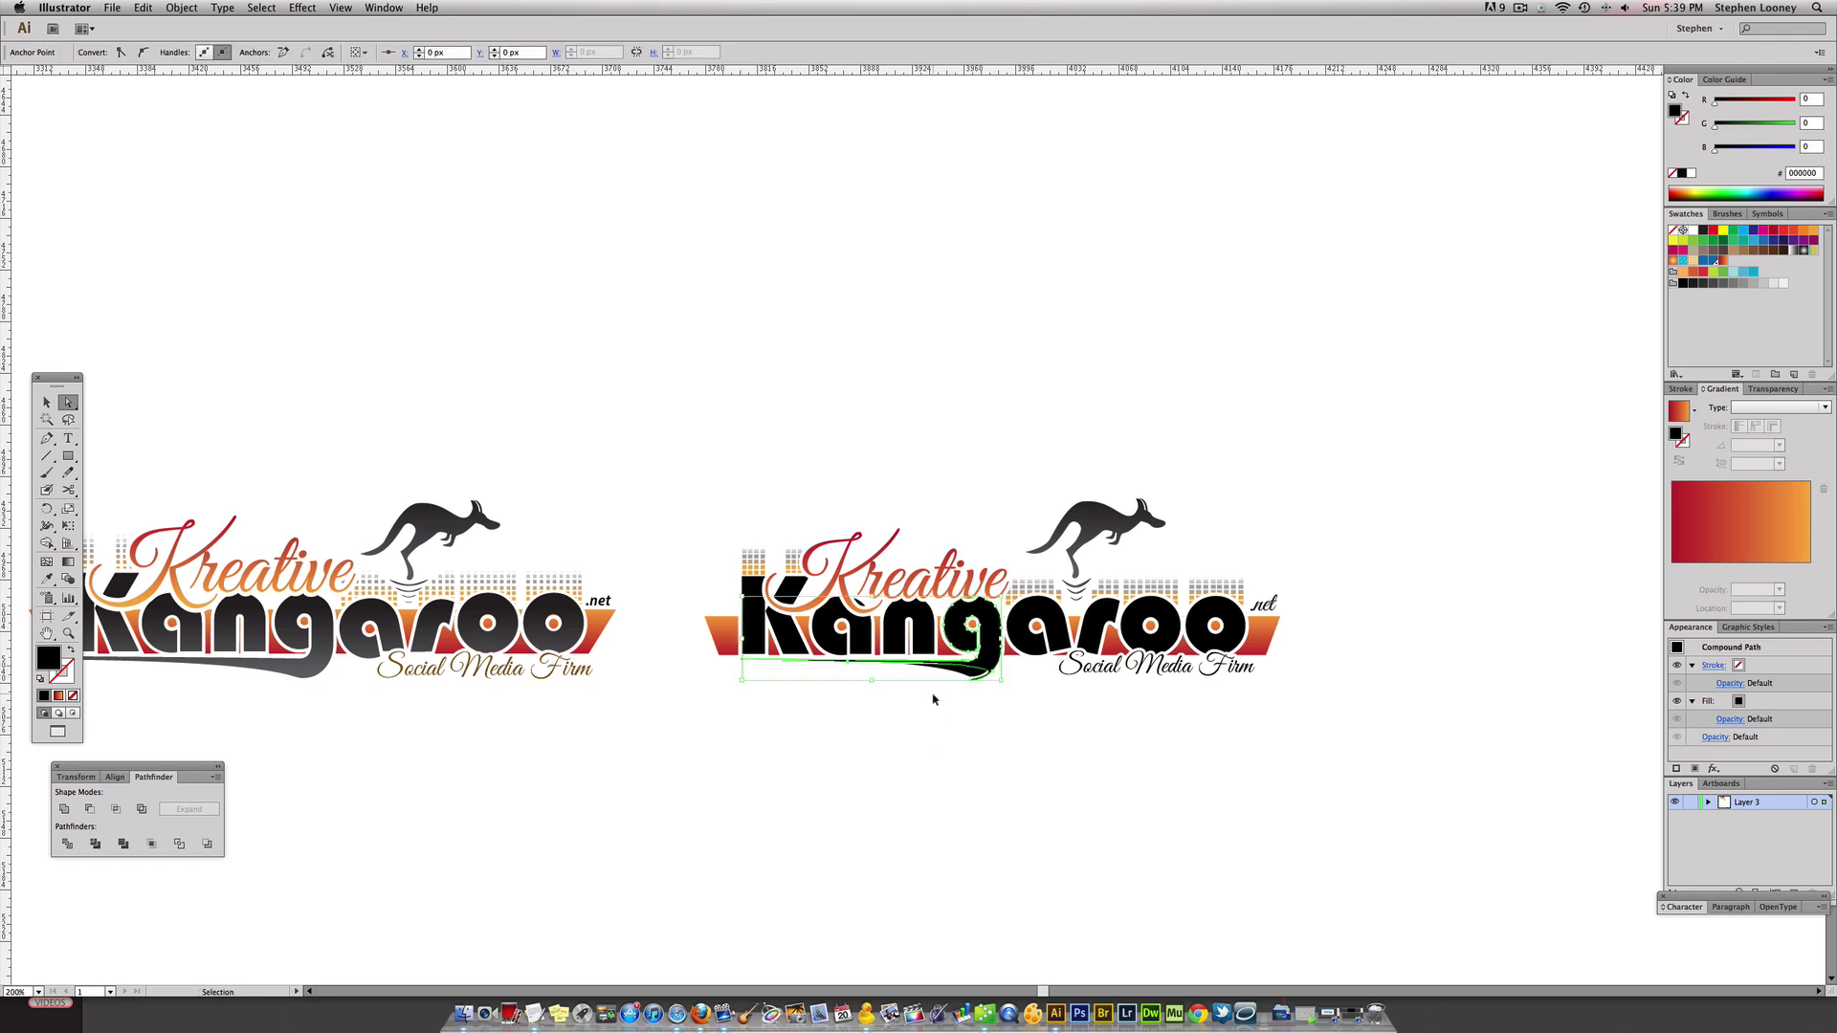
left_click(916, 698)
left_click(877, 439, "alt+super")
left_click(877, 438, "alt+super")
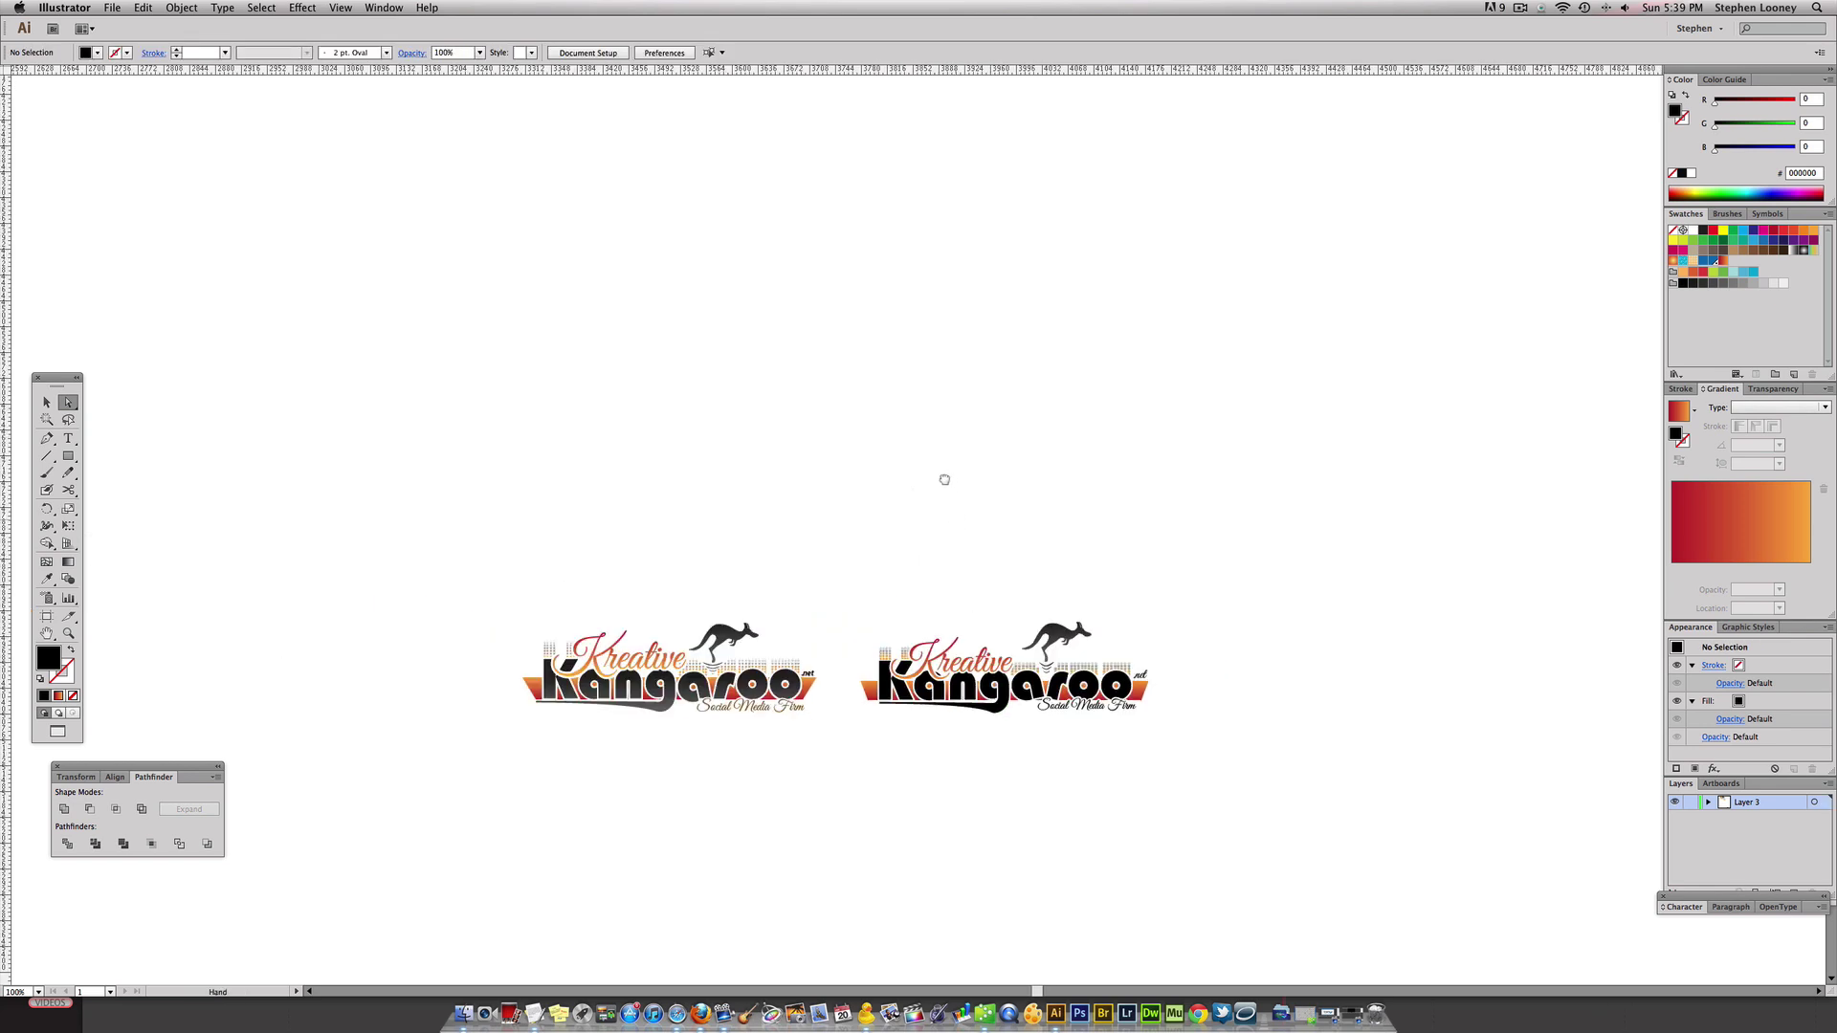